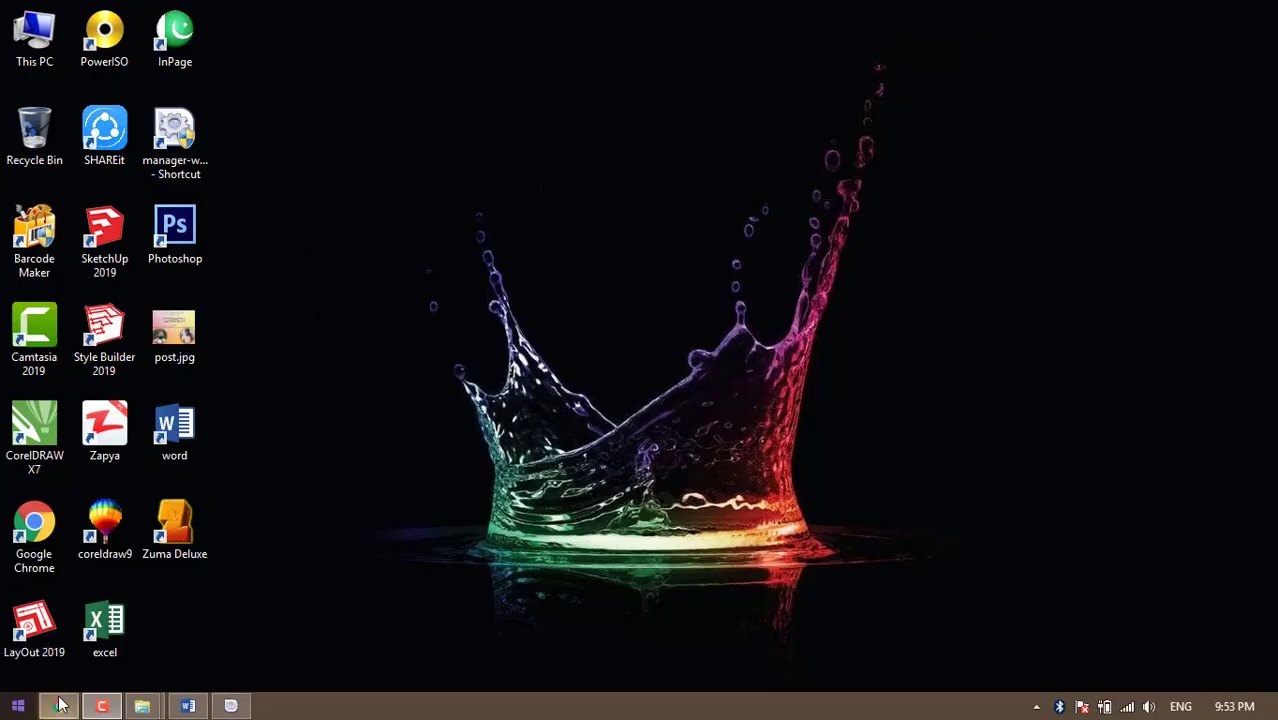
Restore the Chrome window with the WordPress dashboard, then switch to the HosterPK hosting site
mouse_move(61, 710)
left_click(97, 679)
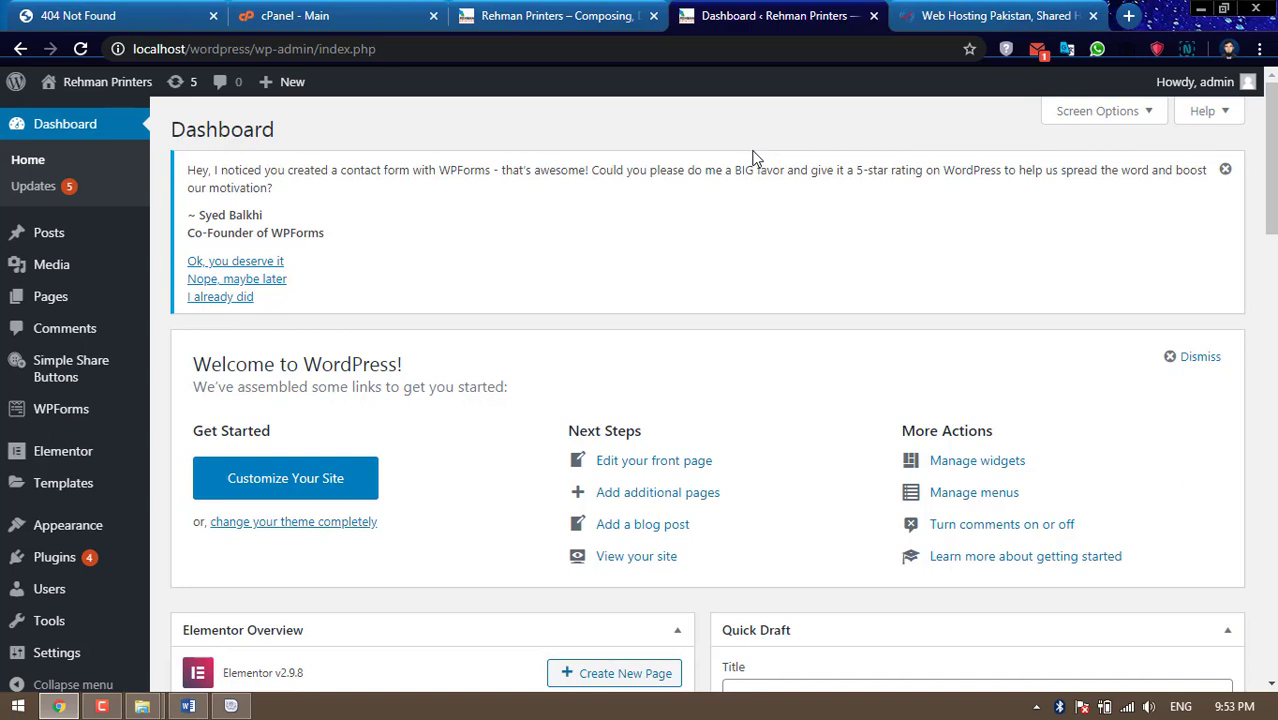
left_click(981, 16)
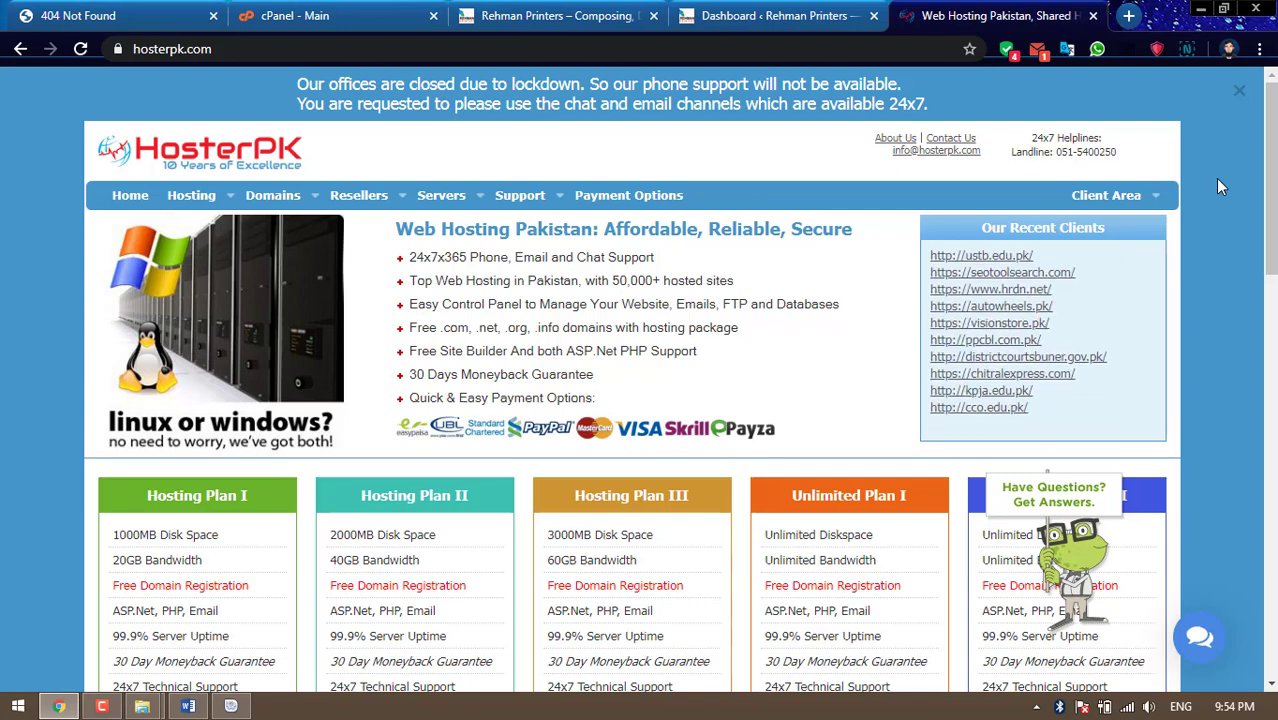
scroll(1218, 186, "down", 5)
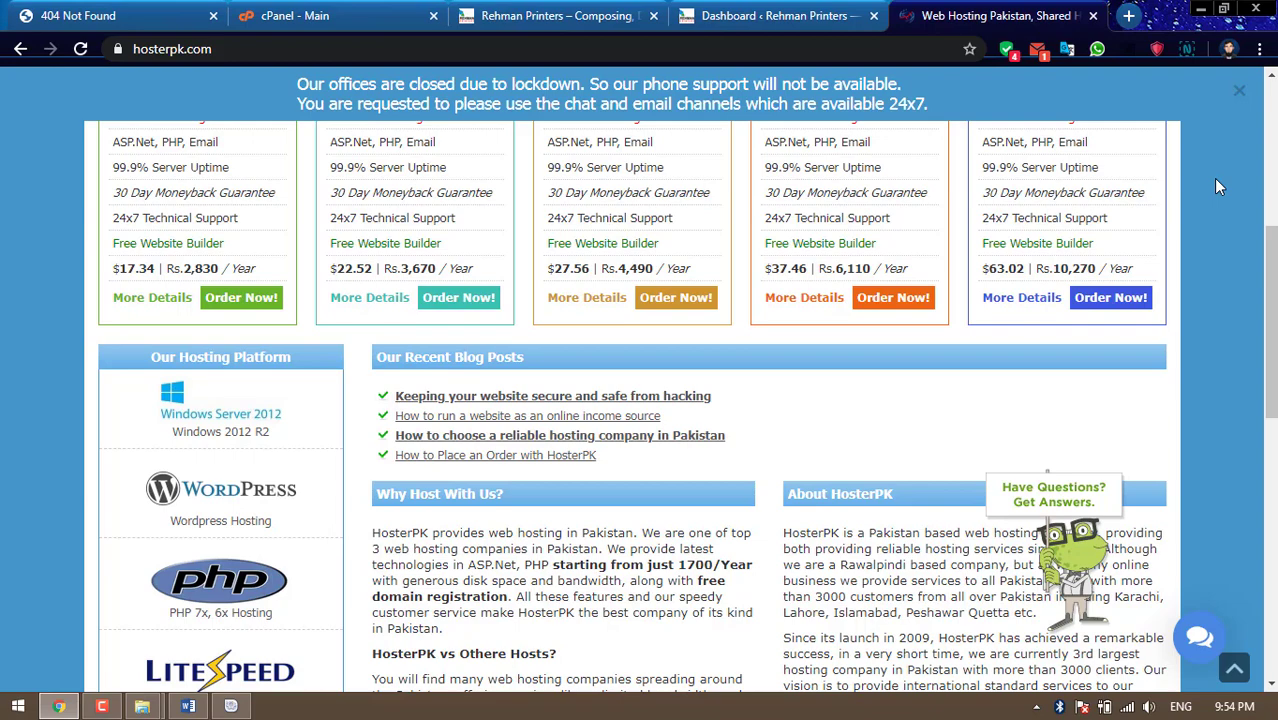
scroll(1218, 186, "up", 3)
scroll(1218, 186, "down", 1)
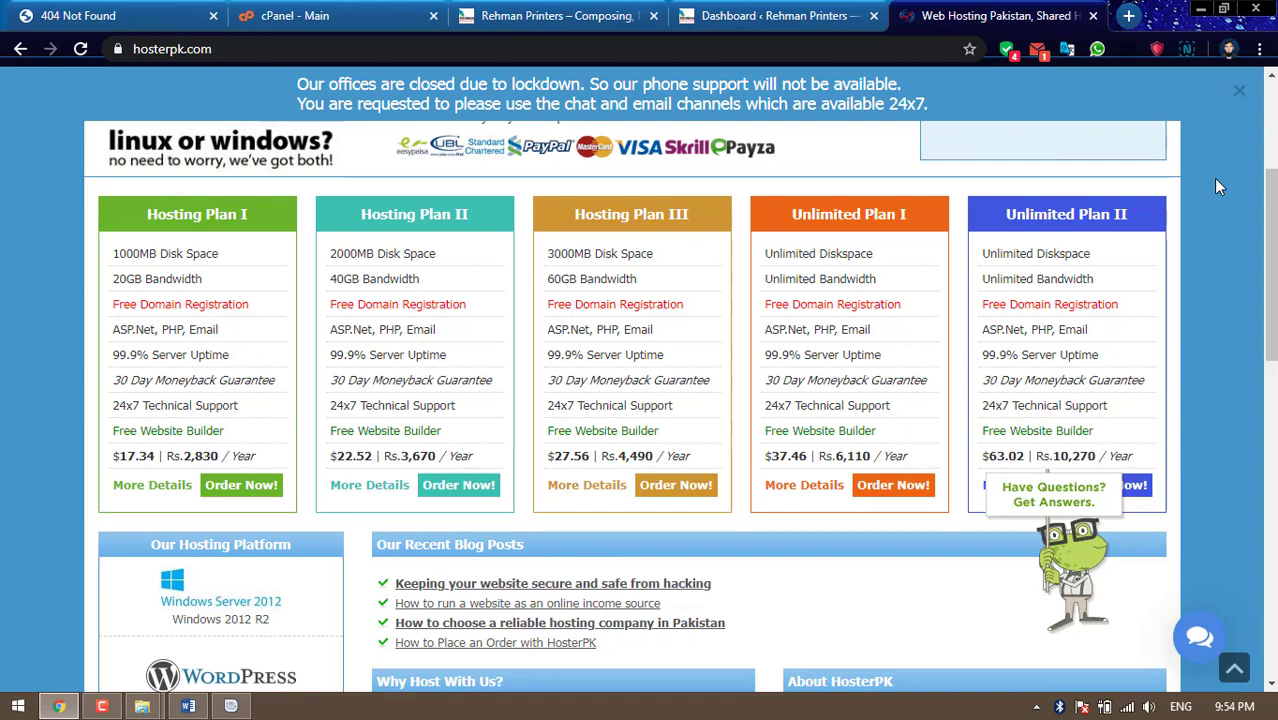
scroll(1218, 186, "up", 1)
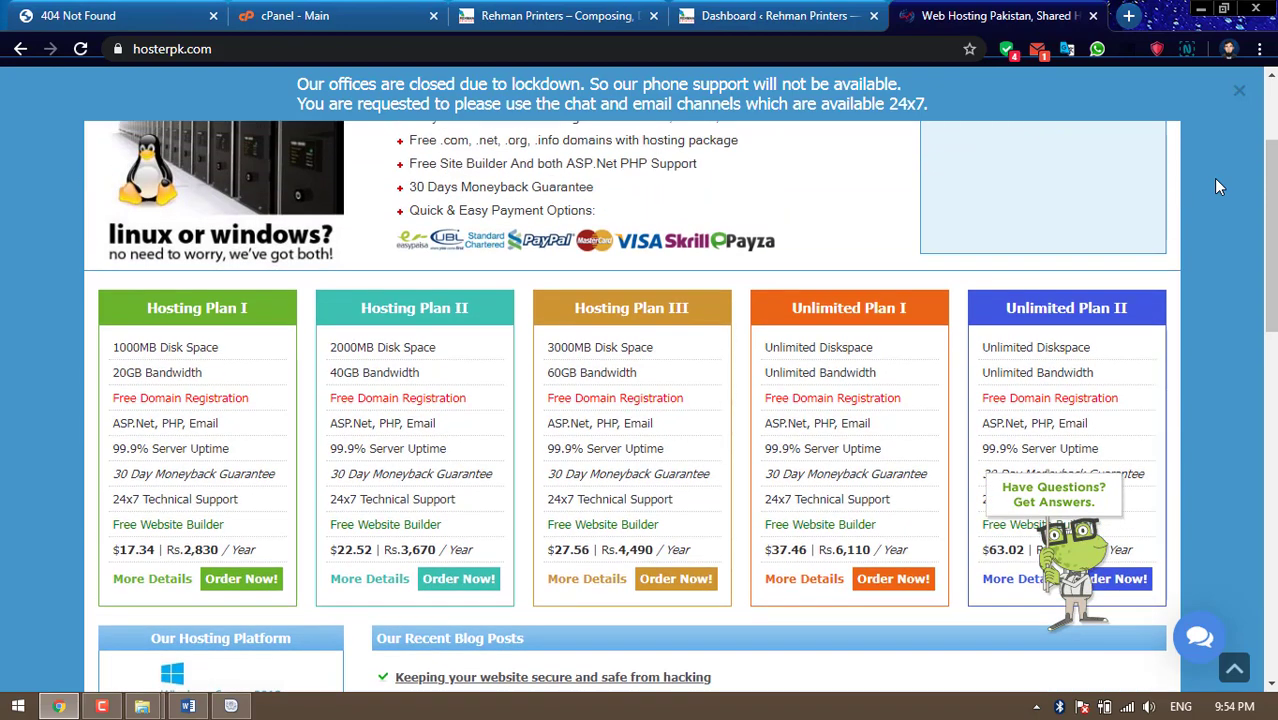
scroll(1218, 186, "down", 2)
scroll(1218, 186, "up", 2)
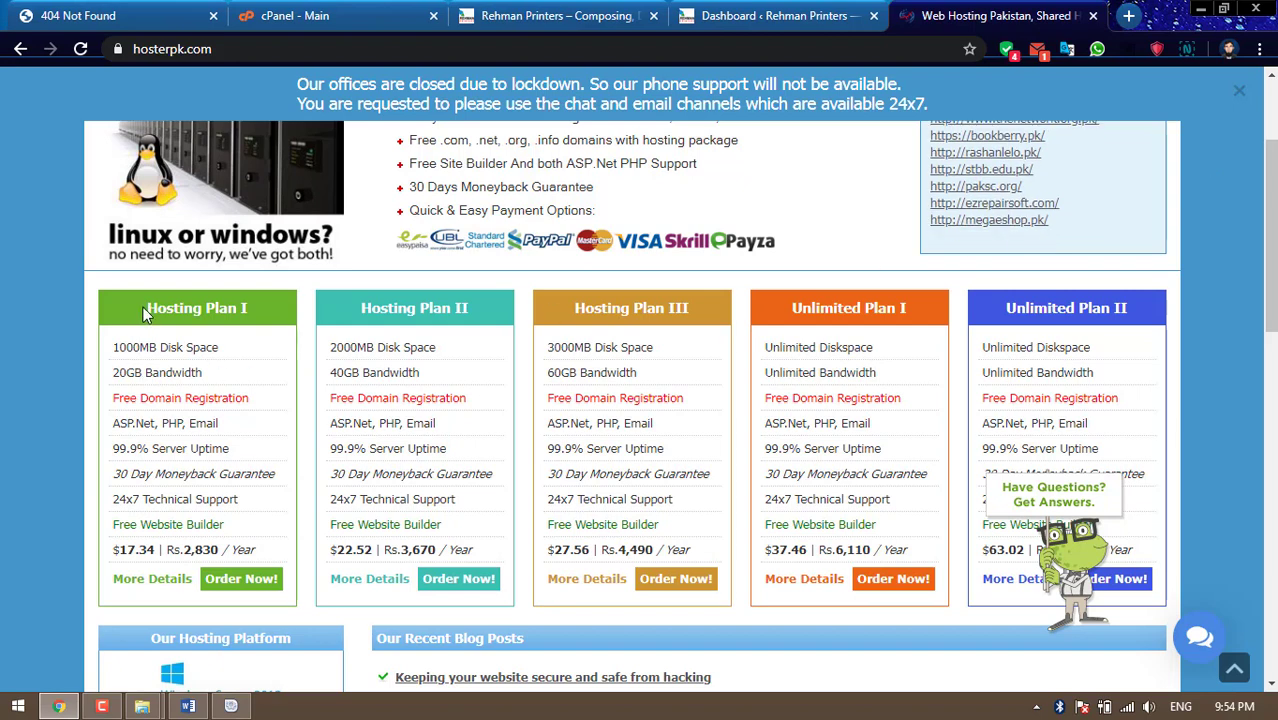
left_click_drag(146, 310, 243, 310)
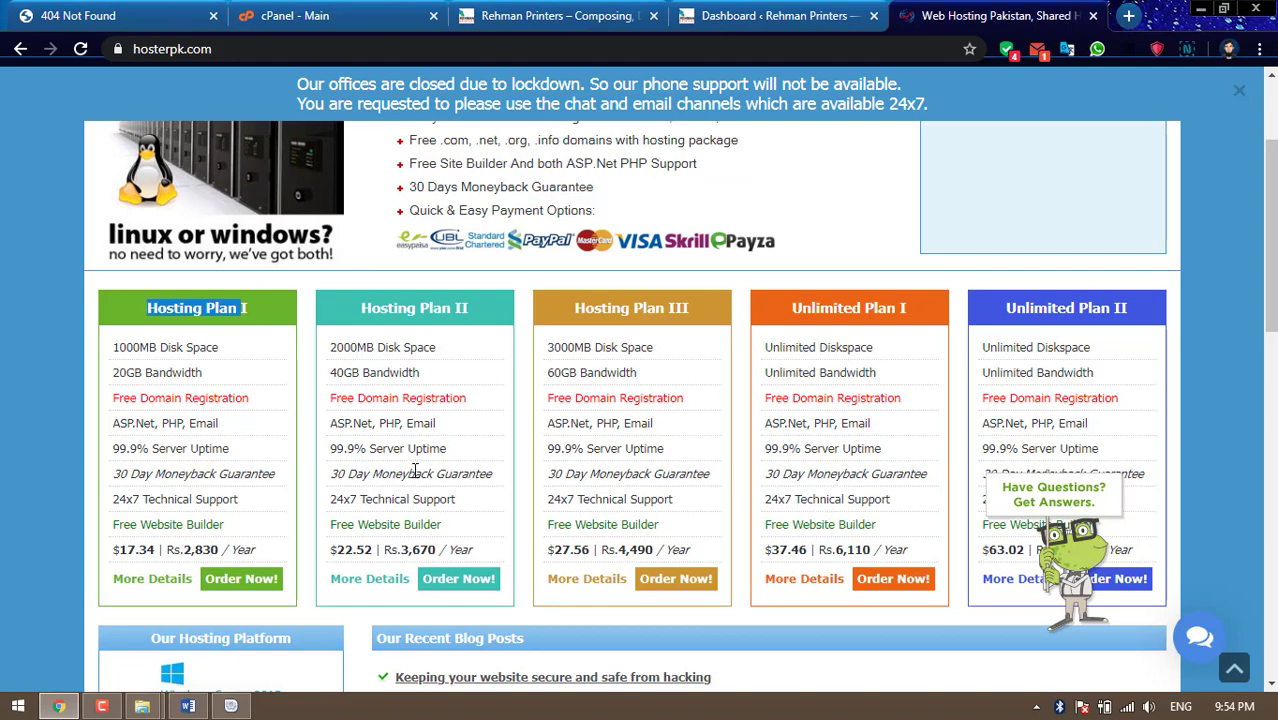
scroll(415, 470, "down", 1)
left_click(237, 380)
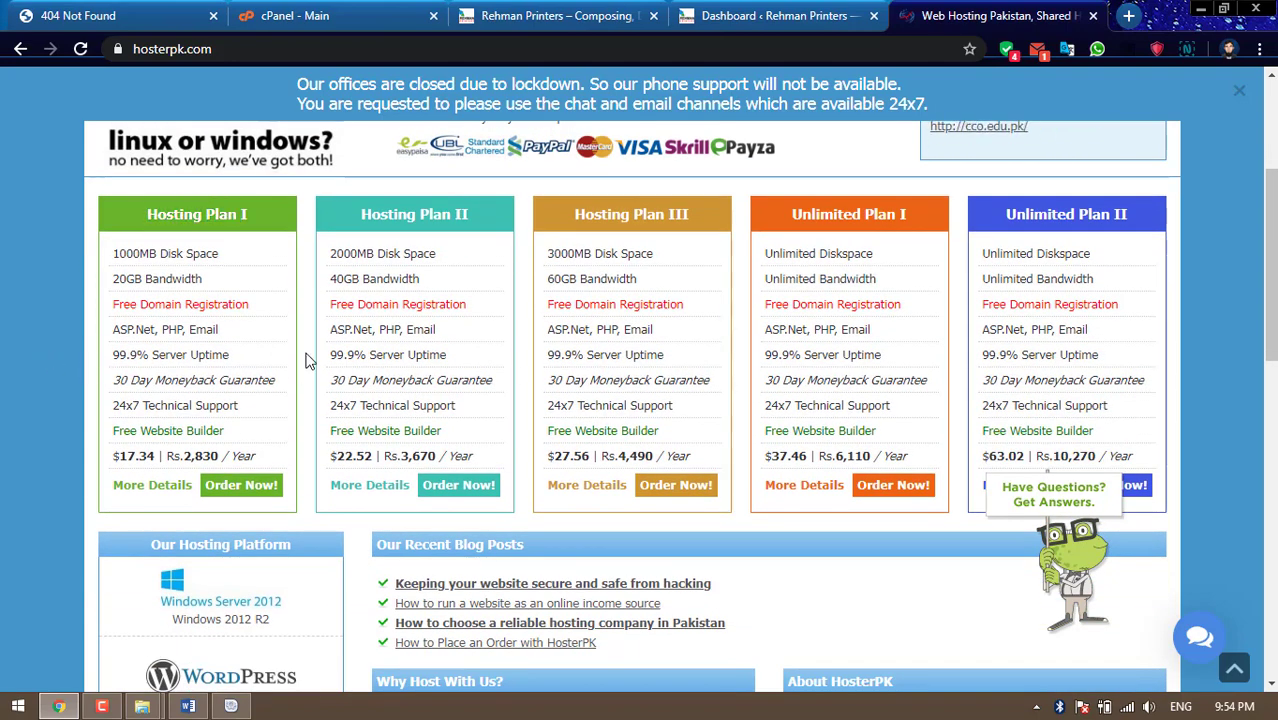
scroll(305, 352, "up", 1)
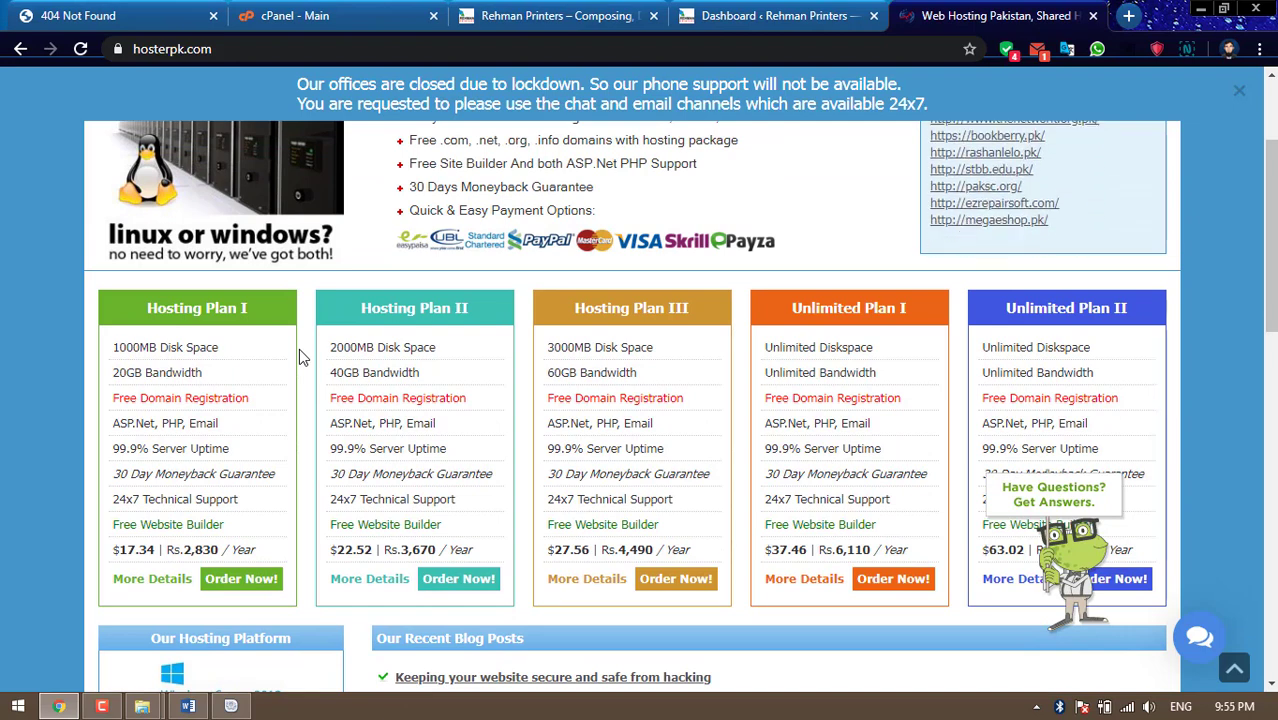
left_click_drag(144, 308, 258, 328)
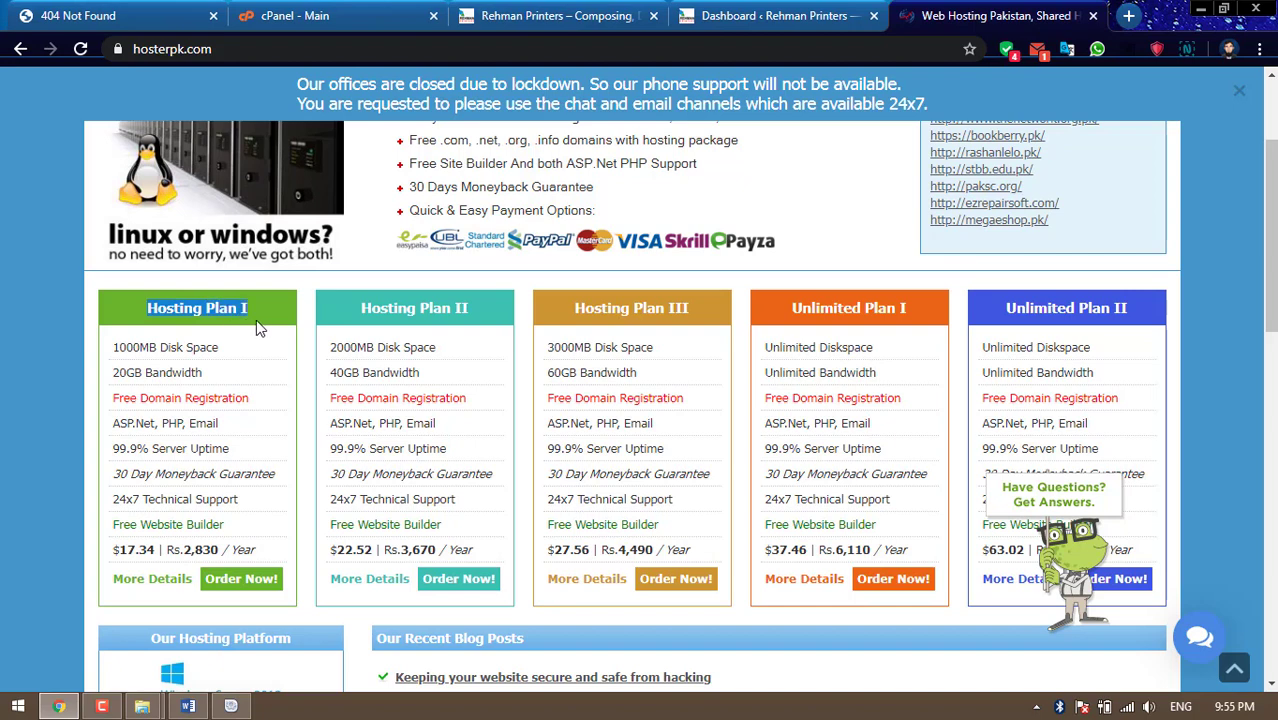
left_click_drag(358, 308, 470, 314)
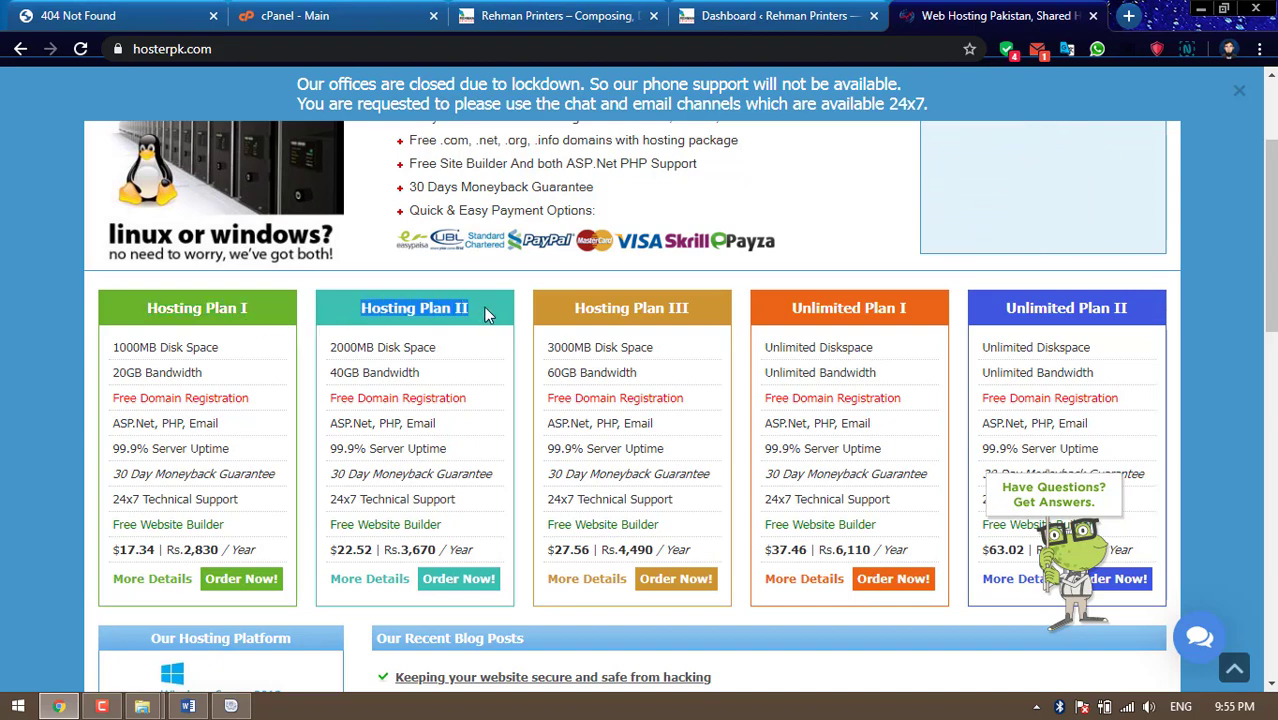
left_click(486, 318)
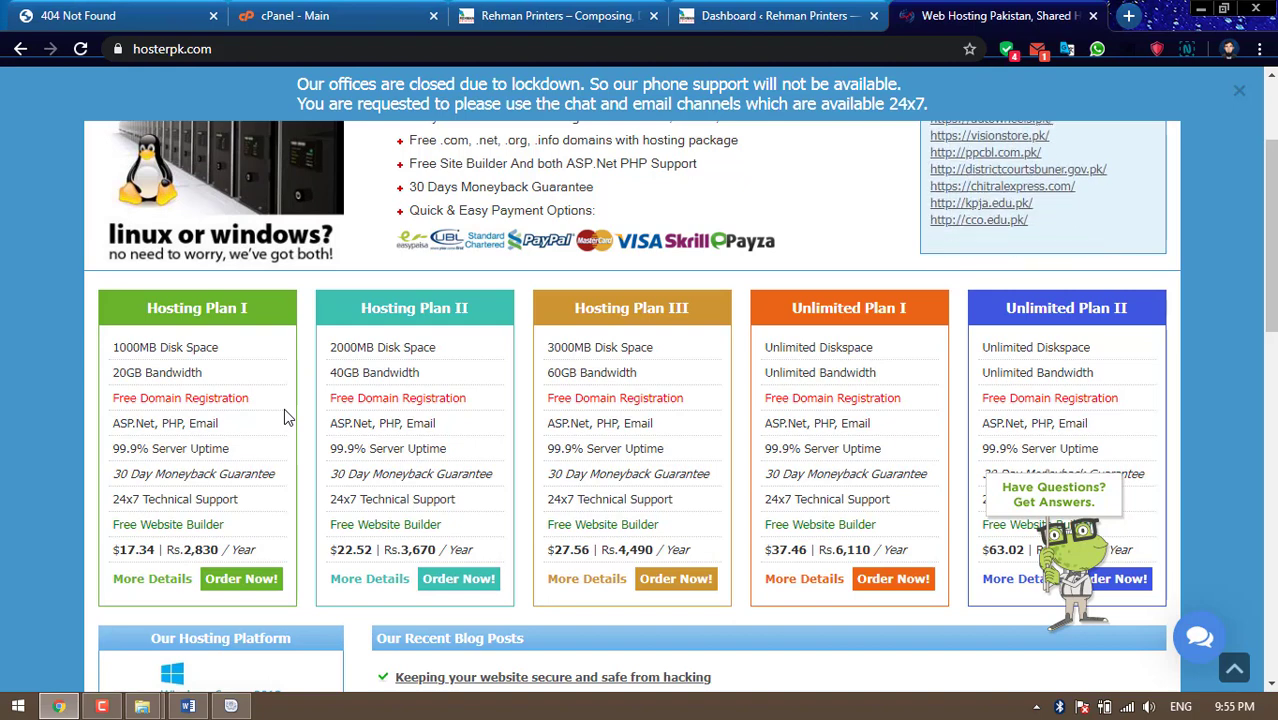
scroll(284, 408, "down", 1)
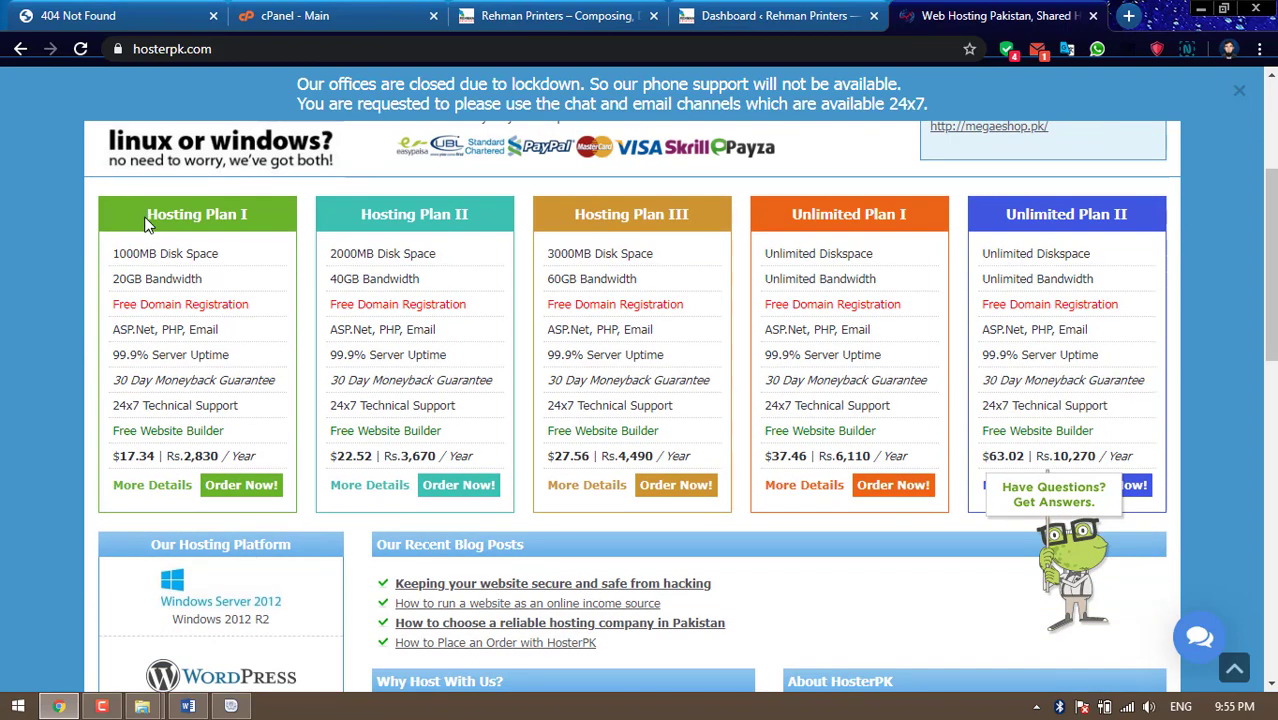
left_click_drag(145, 222, 251, 214)
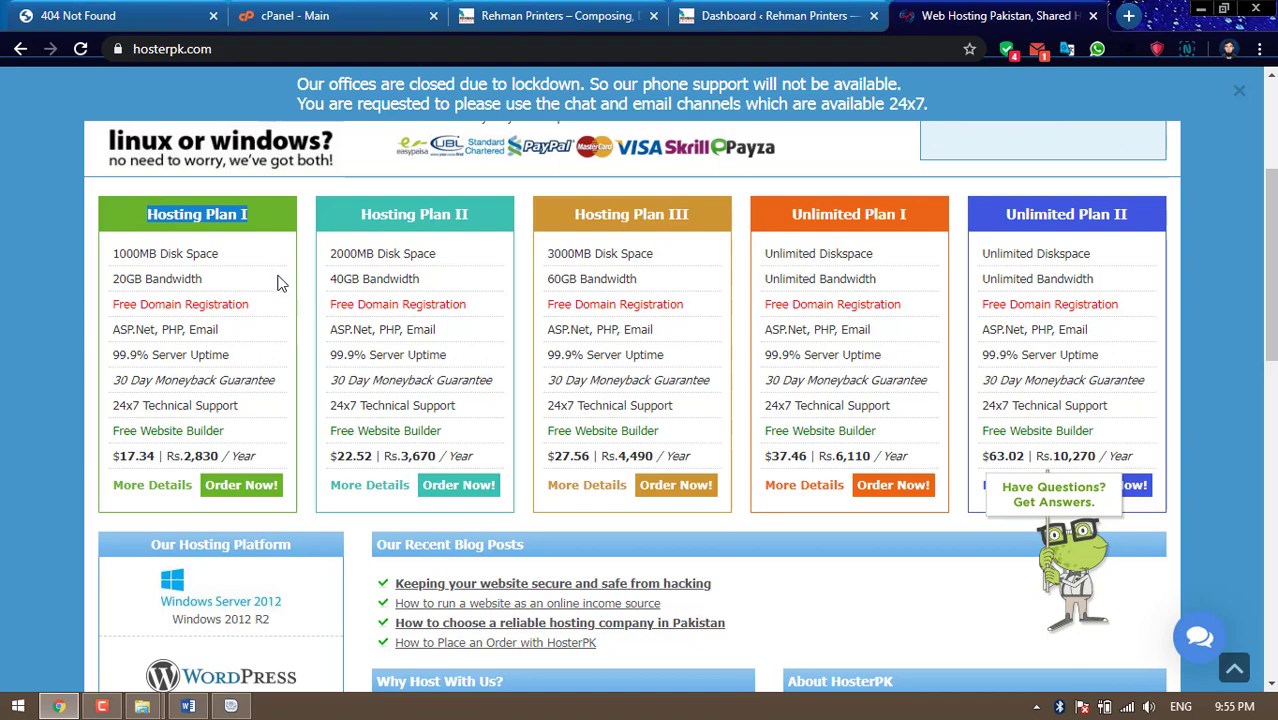
left_click(303, 288)
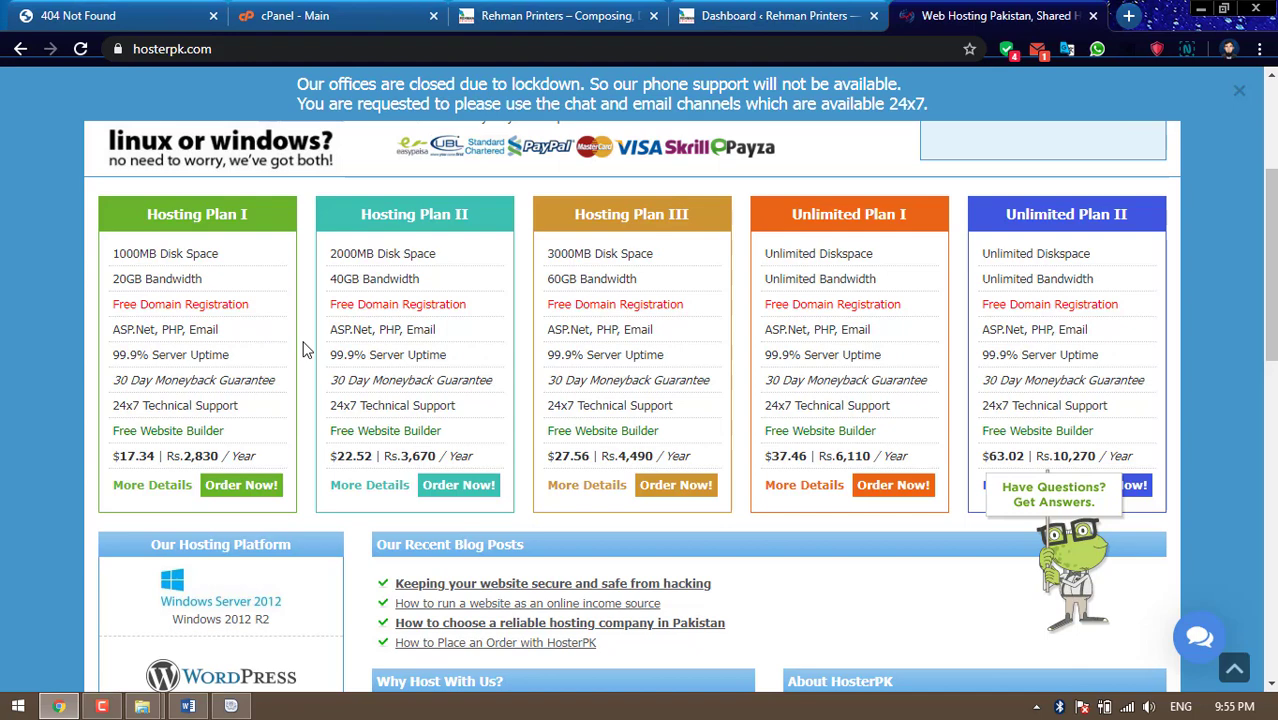
left_click(245, 55)
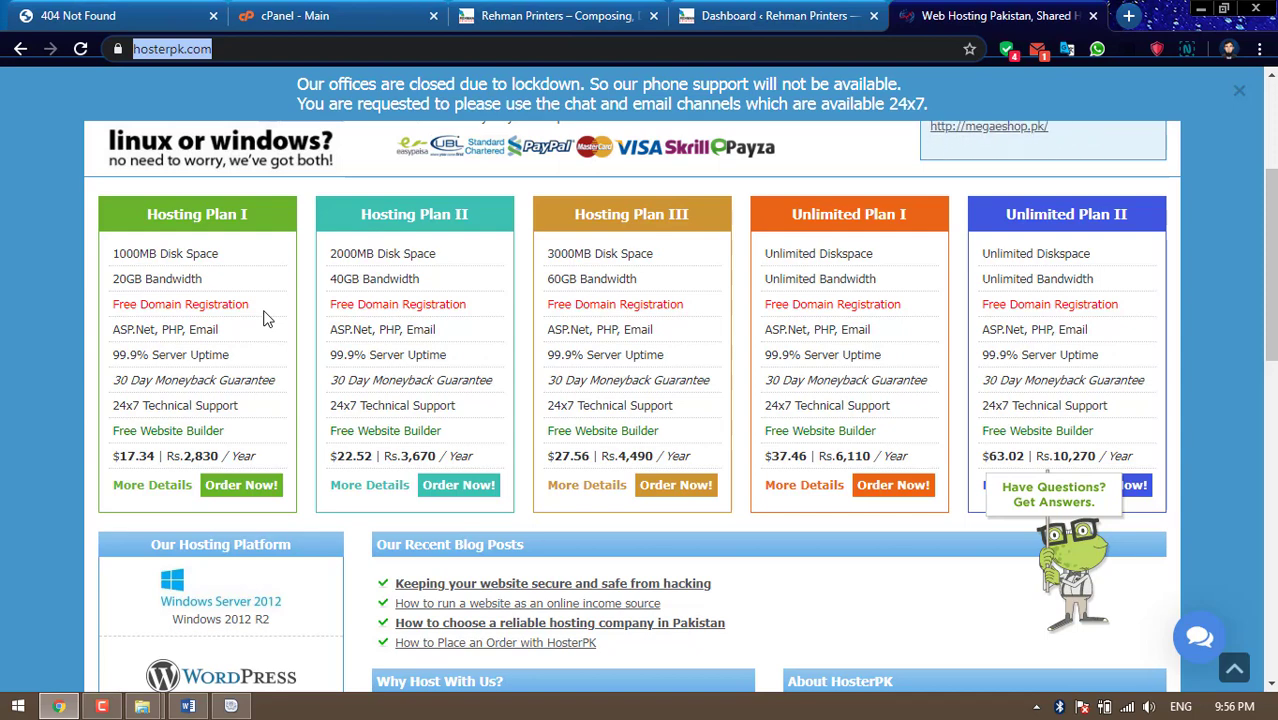
Choose 'Order Now!' under Hosting Plan I
left_click(249, 493)
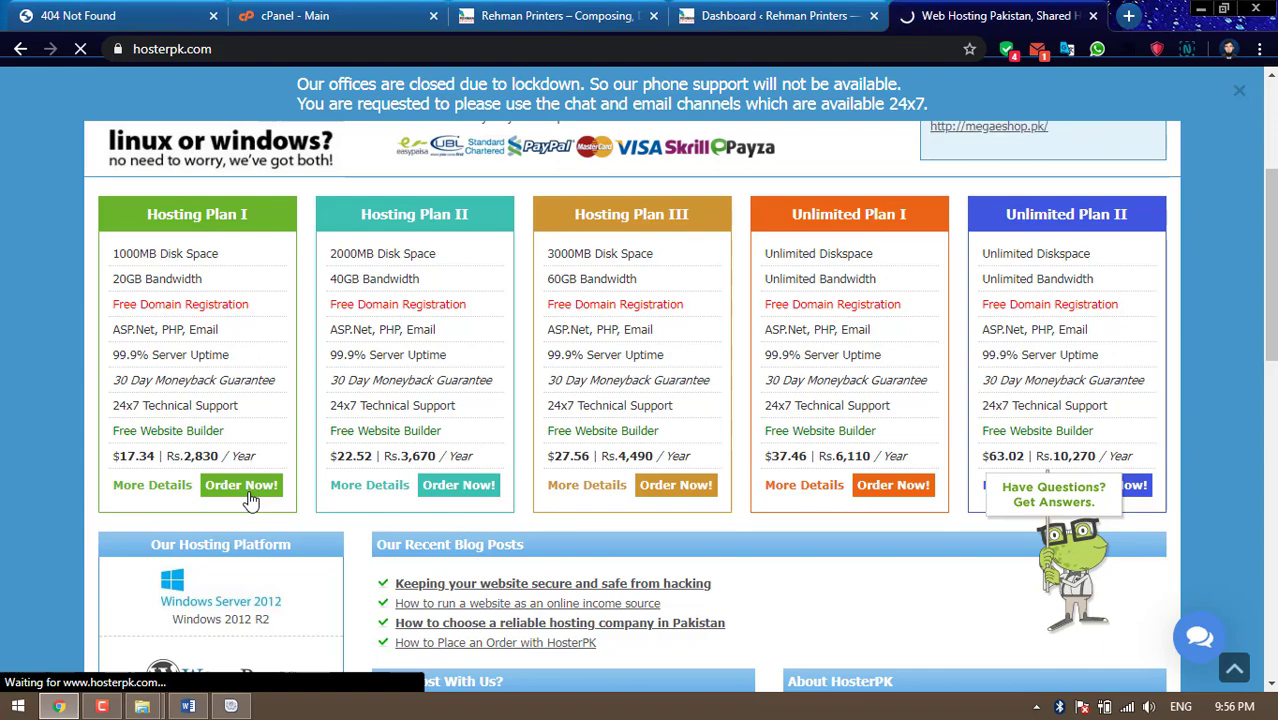
Look over the shopping cart page while its Choose Domain step loads
scroll(250, 500, "down", 2)
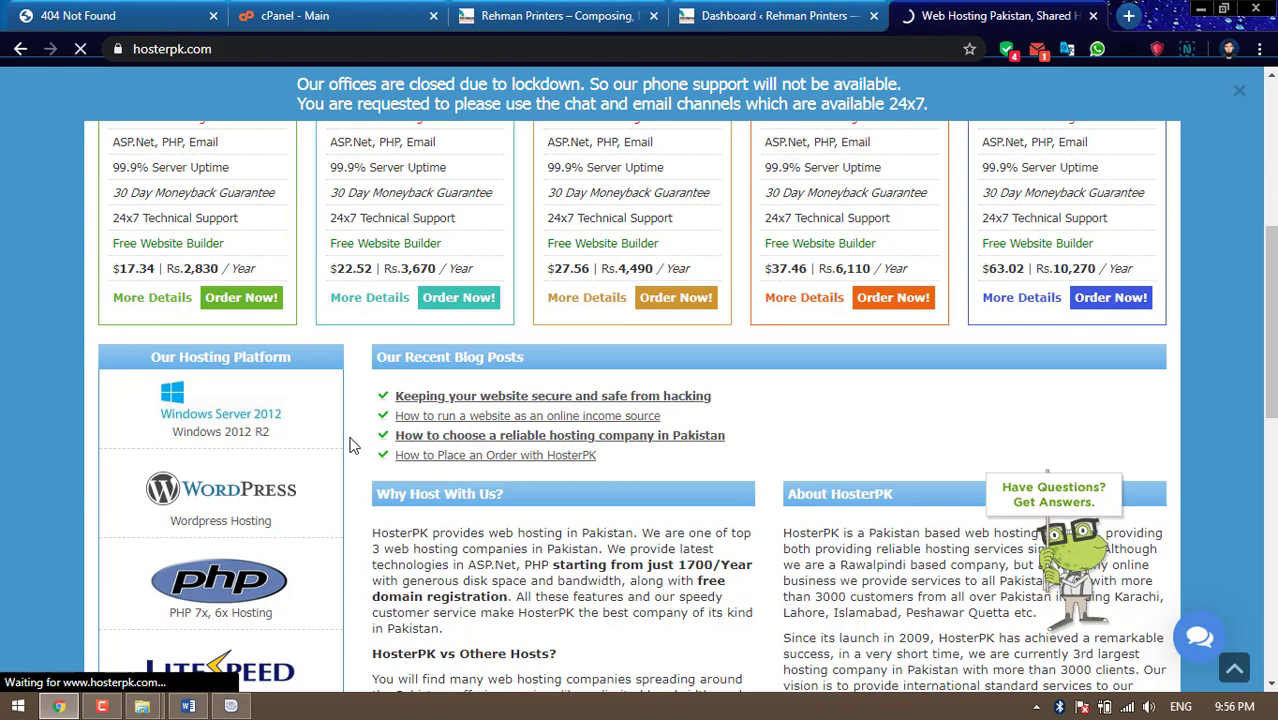
scroll(350, 445, "up", 2)
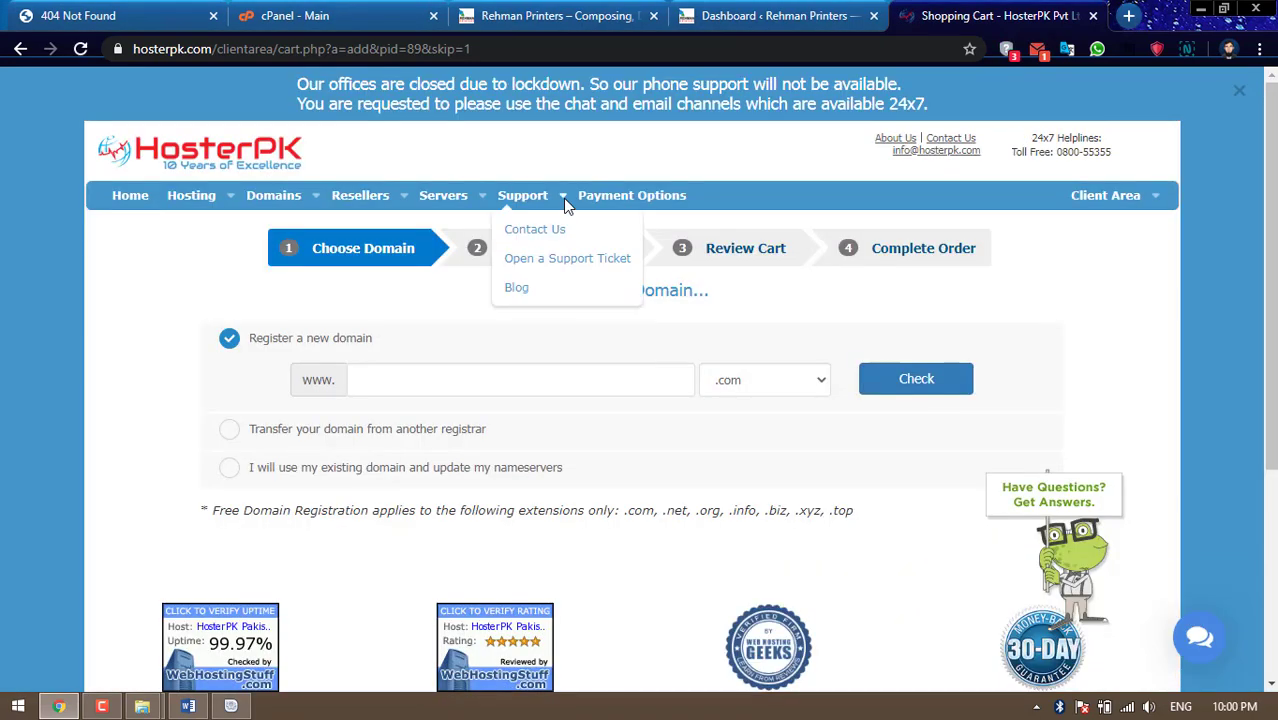
Check whether rehmanprinterss.com is available to register as a new domain
scroll(1084, 331, "down", 1)
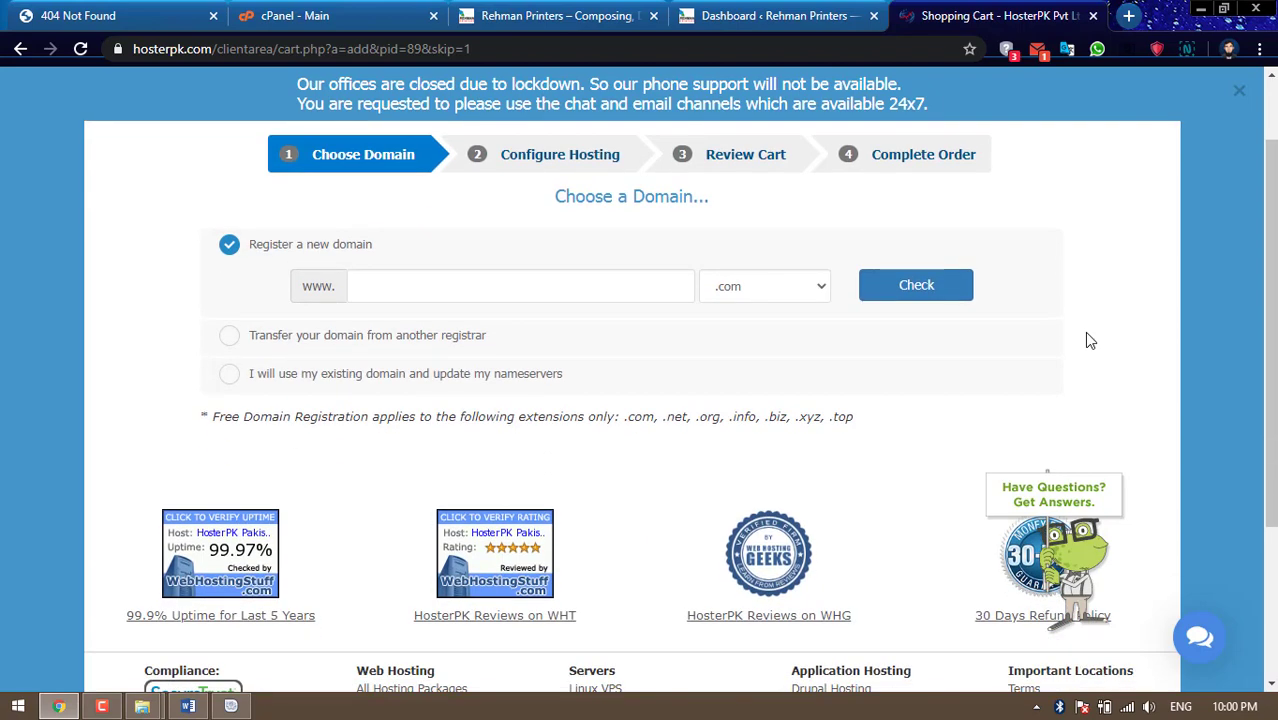
left_click(551, 286)
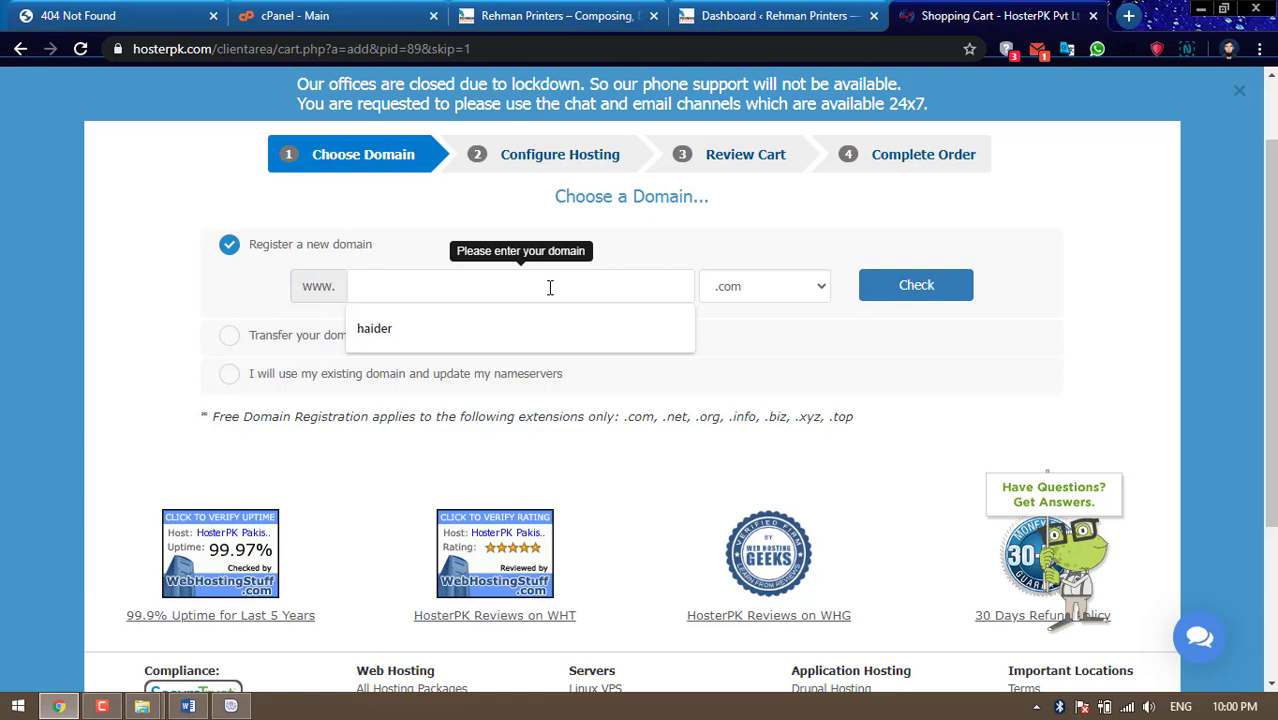
type("re")
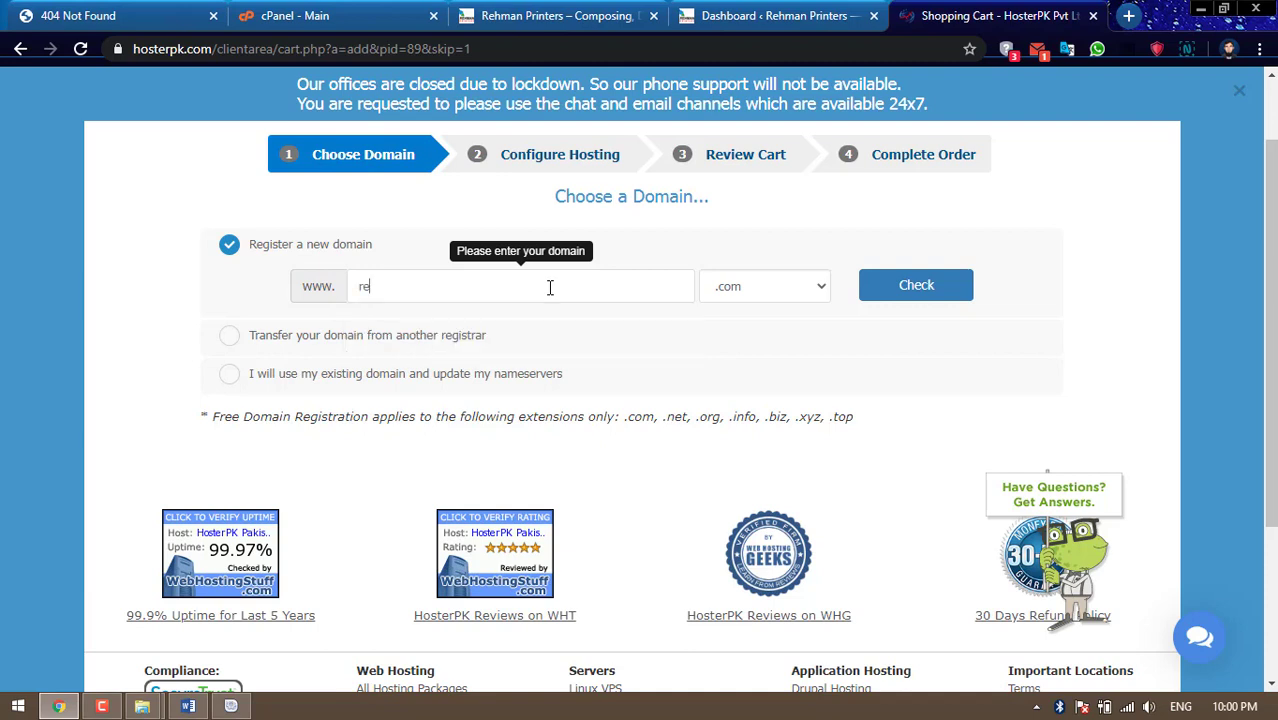
type("hmanprinters")
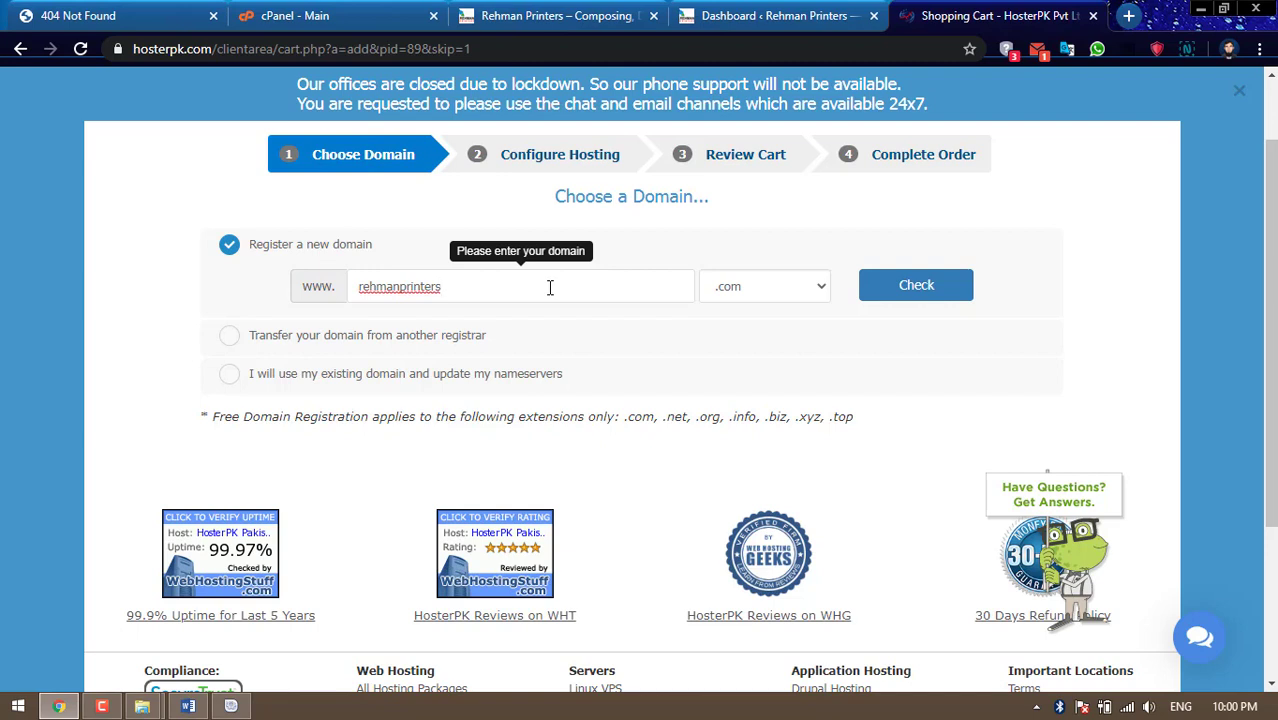
type("s")
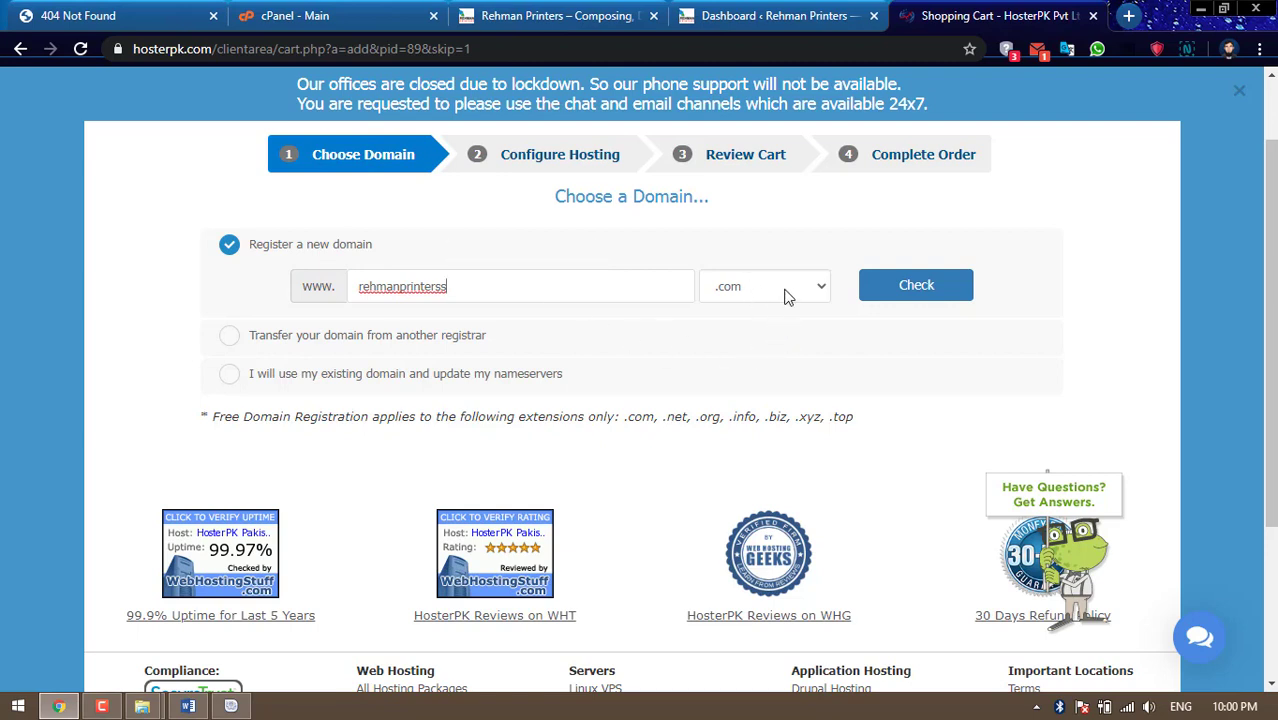
left_click(914, 287)
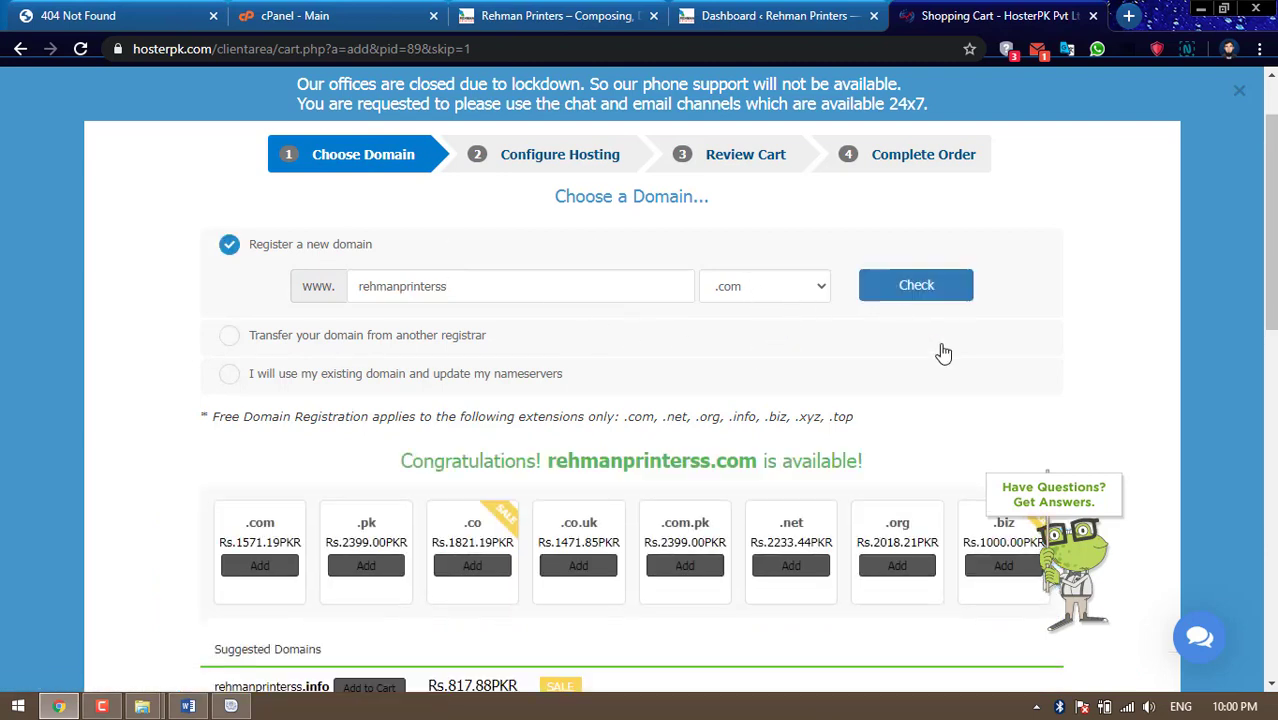
Keep rehmanprinterss.com with the .com extension and continue past the suggested domains
left_click_drag(401, 461, 869, 466)
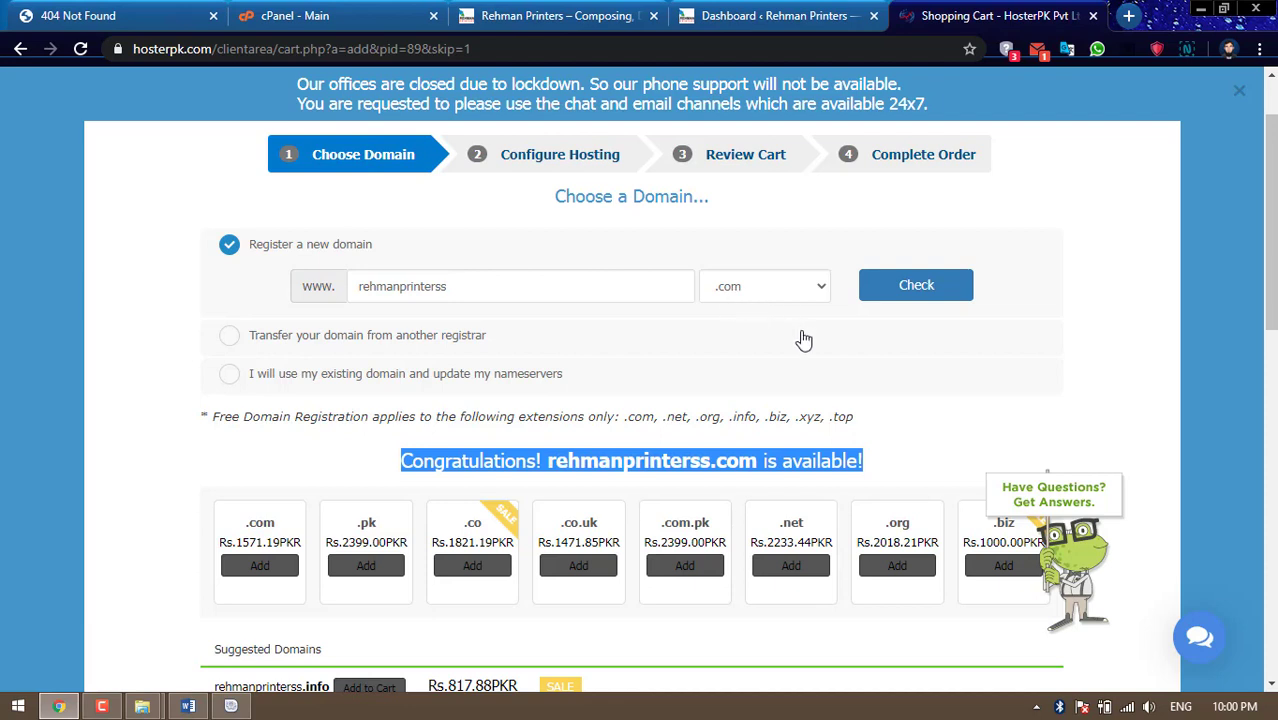
left_click(817, 288)
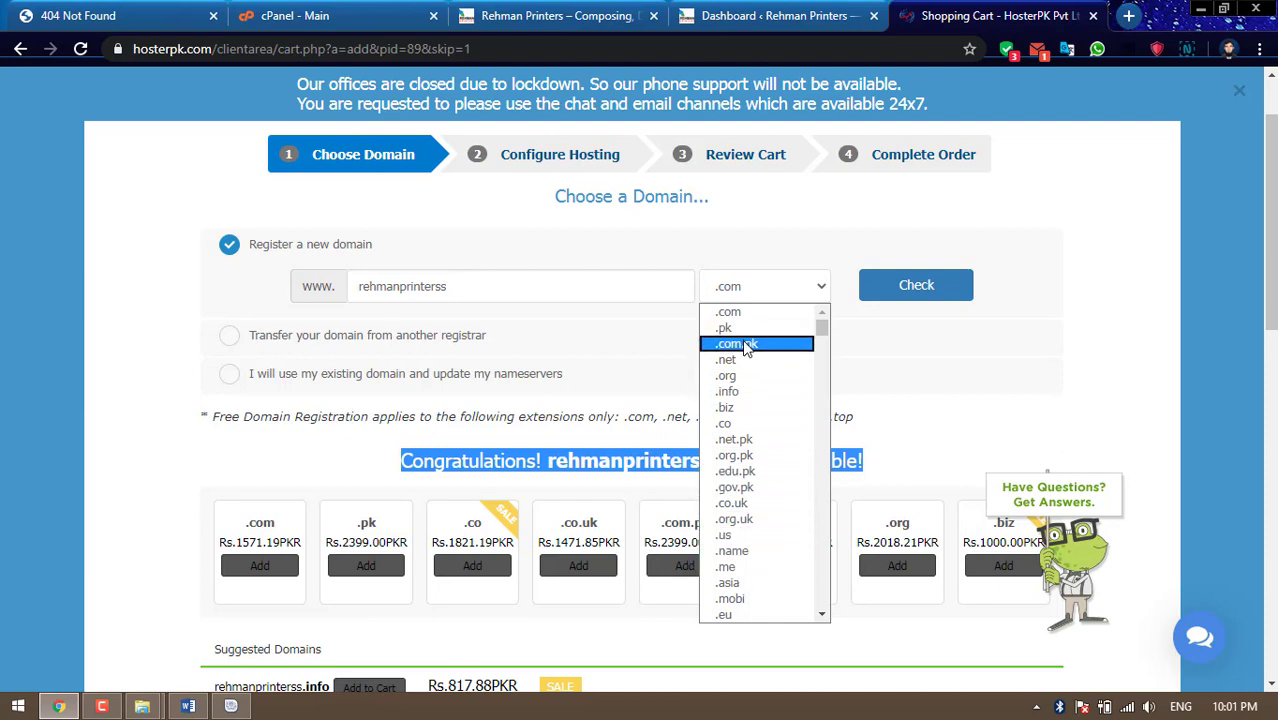
left_click(1016, 323)
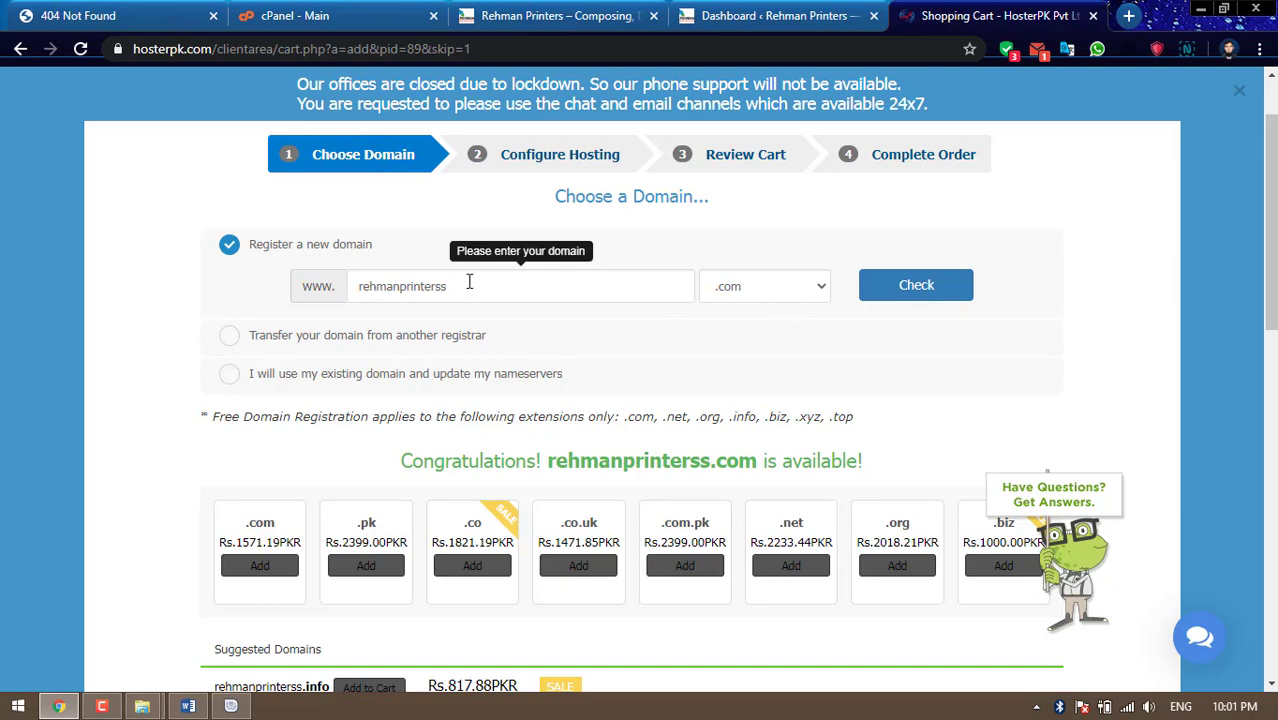
scroll(662, 465, "down", 4)
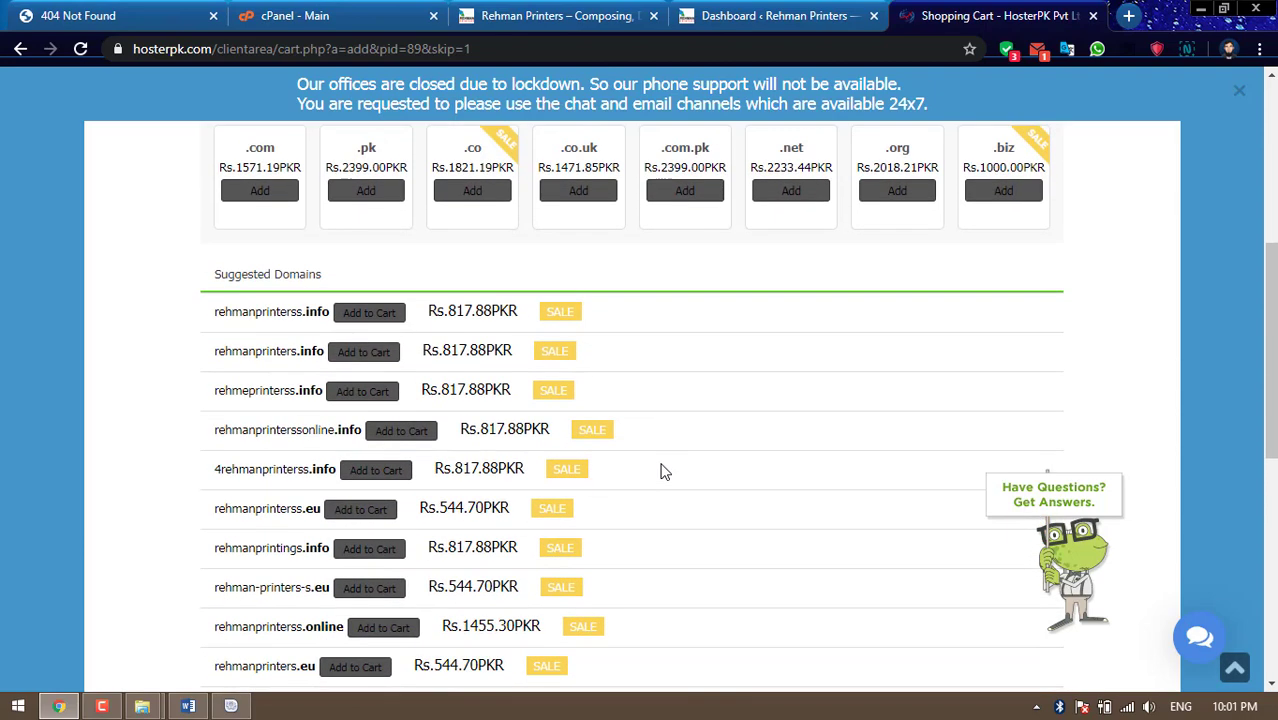
scroll(662, 470, "down", 4)
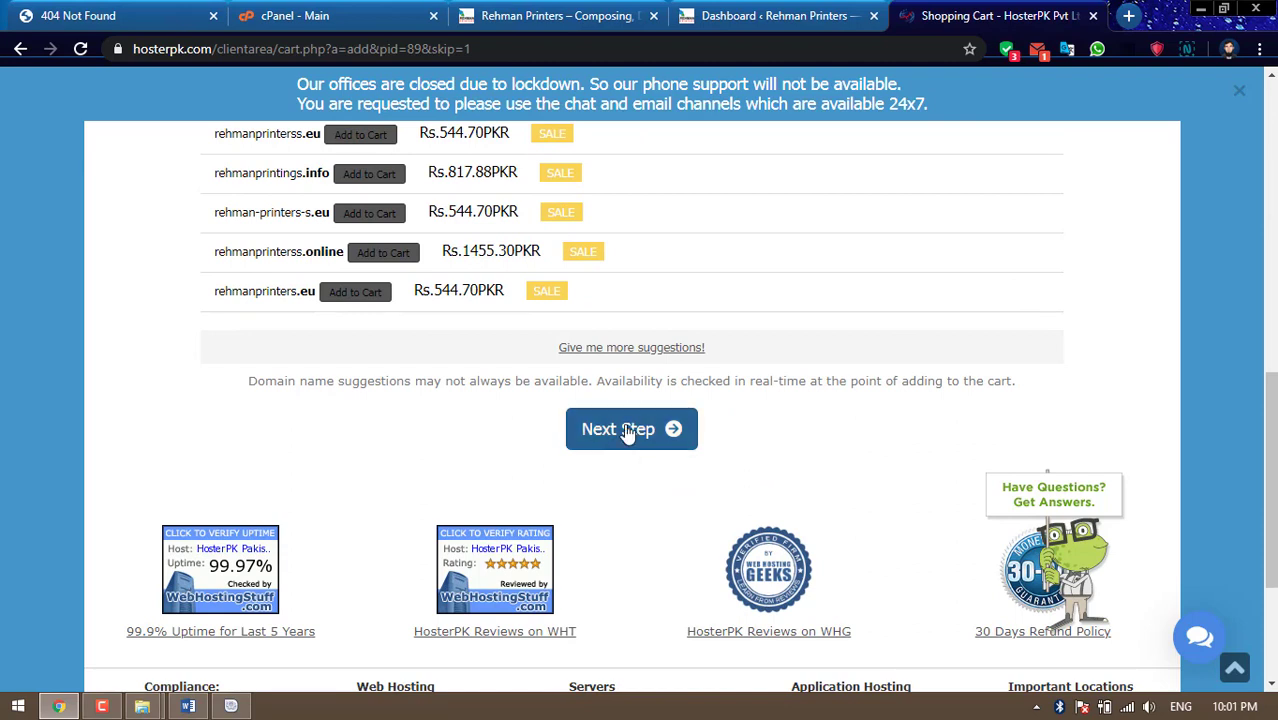
left_click(628, 431)
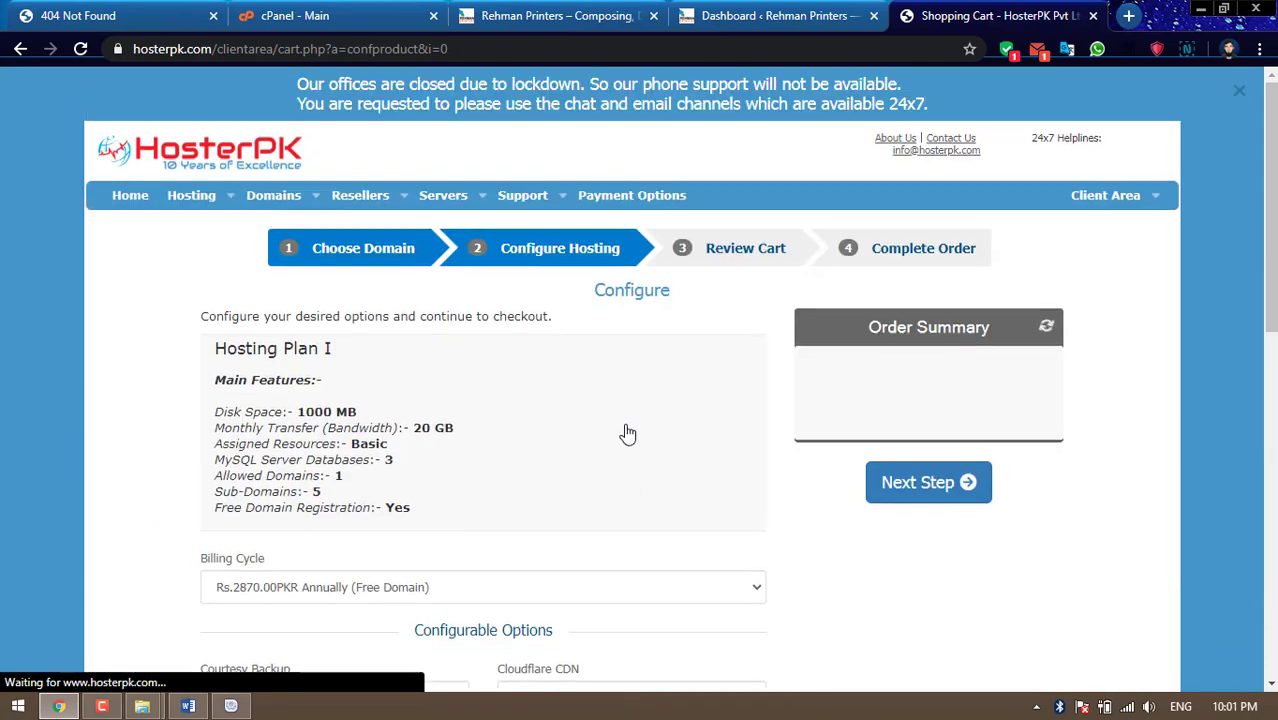
Confirm Hosting Plan I's Rs.0.00PKR setup fee and Rs.2870.00PKR annual price, then continue
scroll(628, 433, "down", 3)
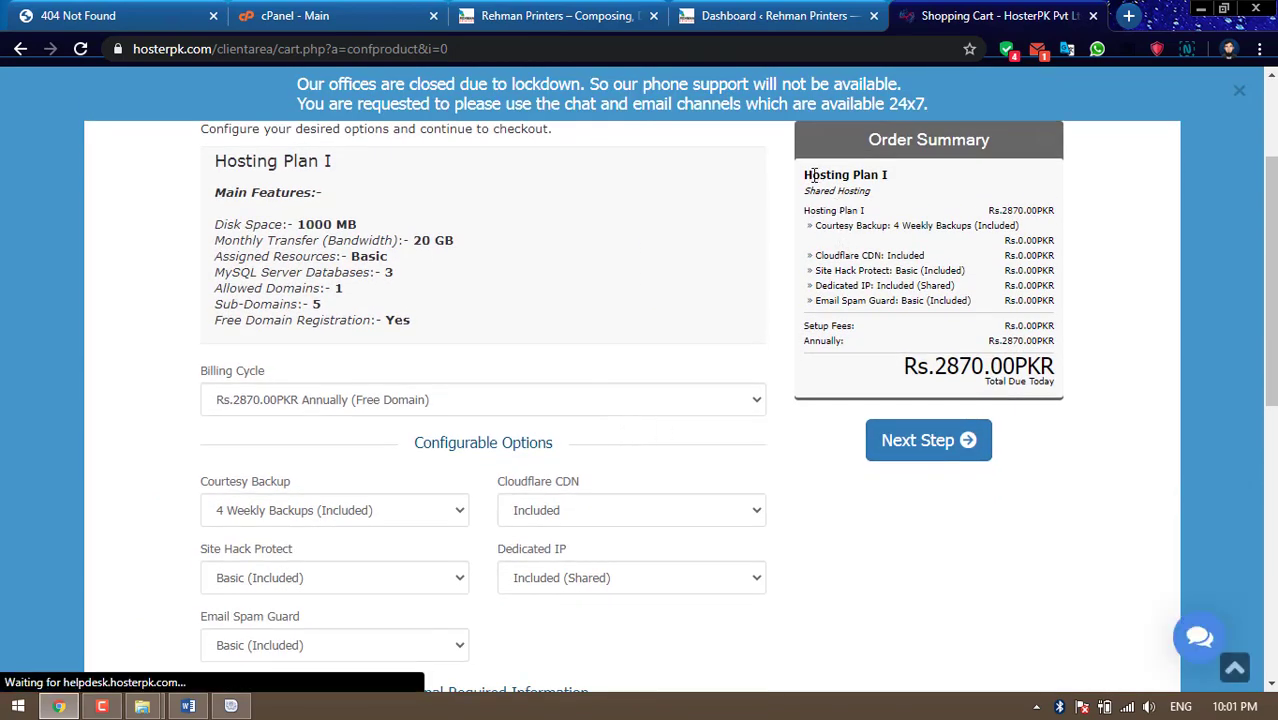
left_click_drag(812, 175, 888, 178)
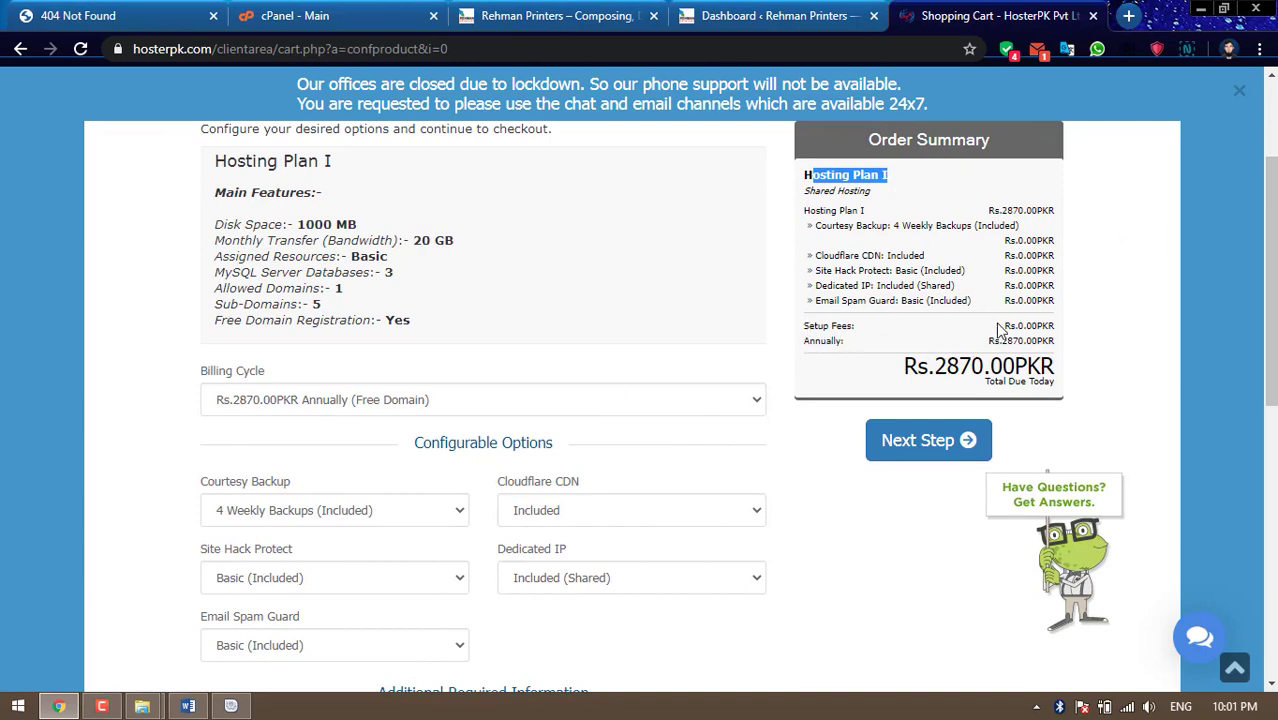
left_click_drag(1003, 326, 1072, 324)
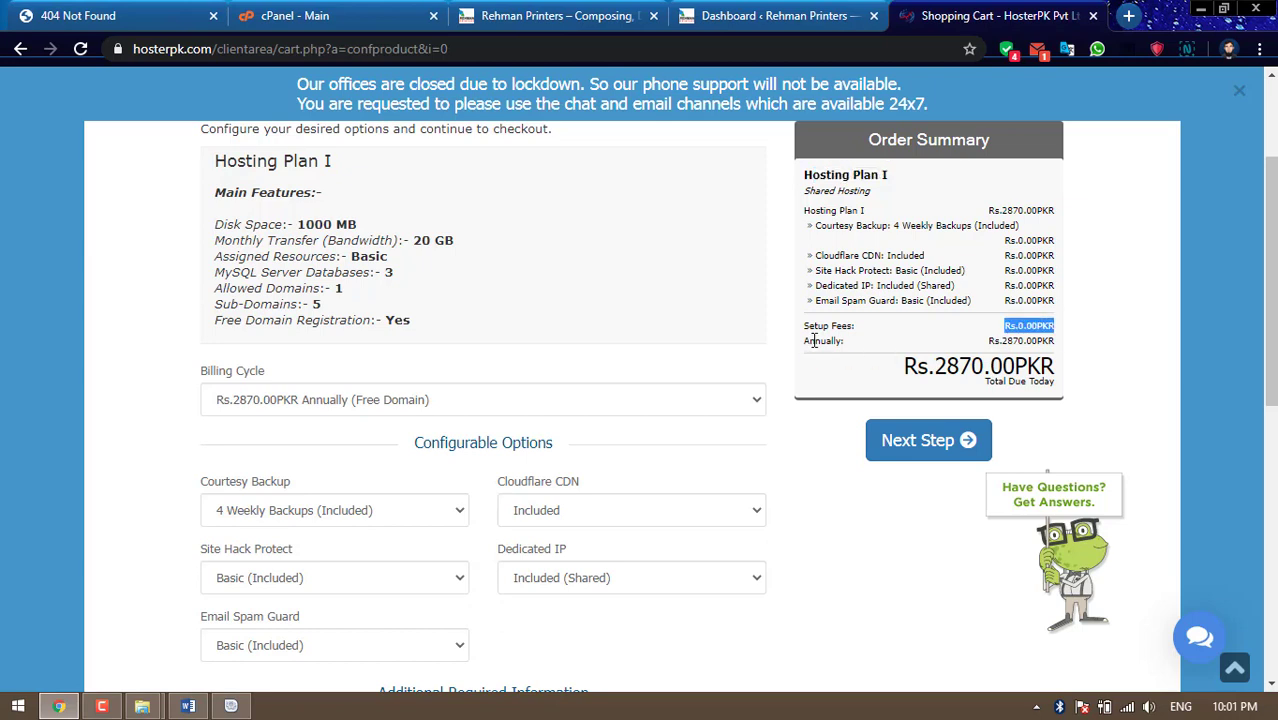
left_click_drag(1002, 341, 1062, 342)
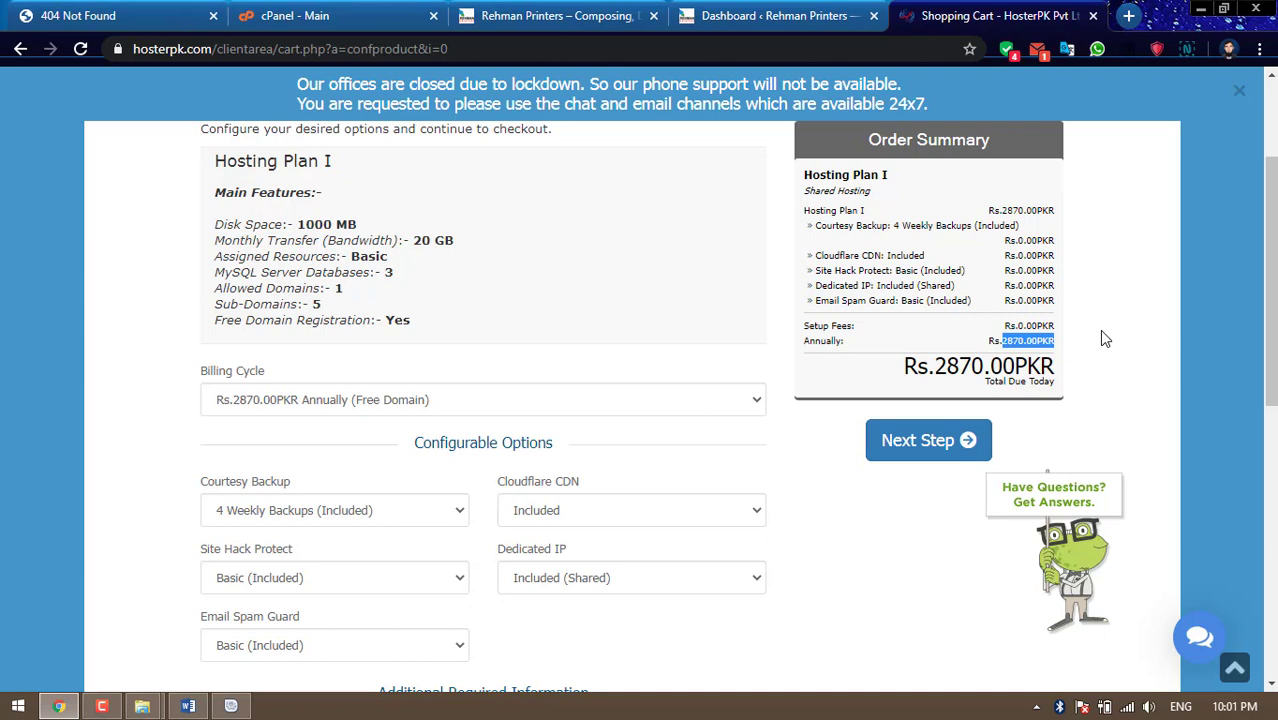
left_click(934, 449)
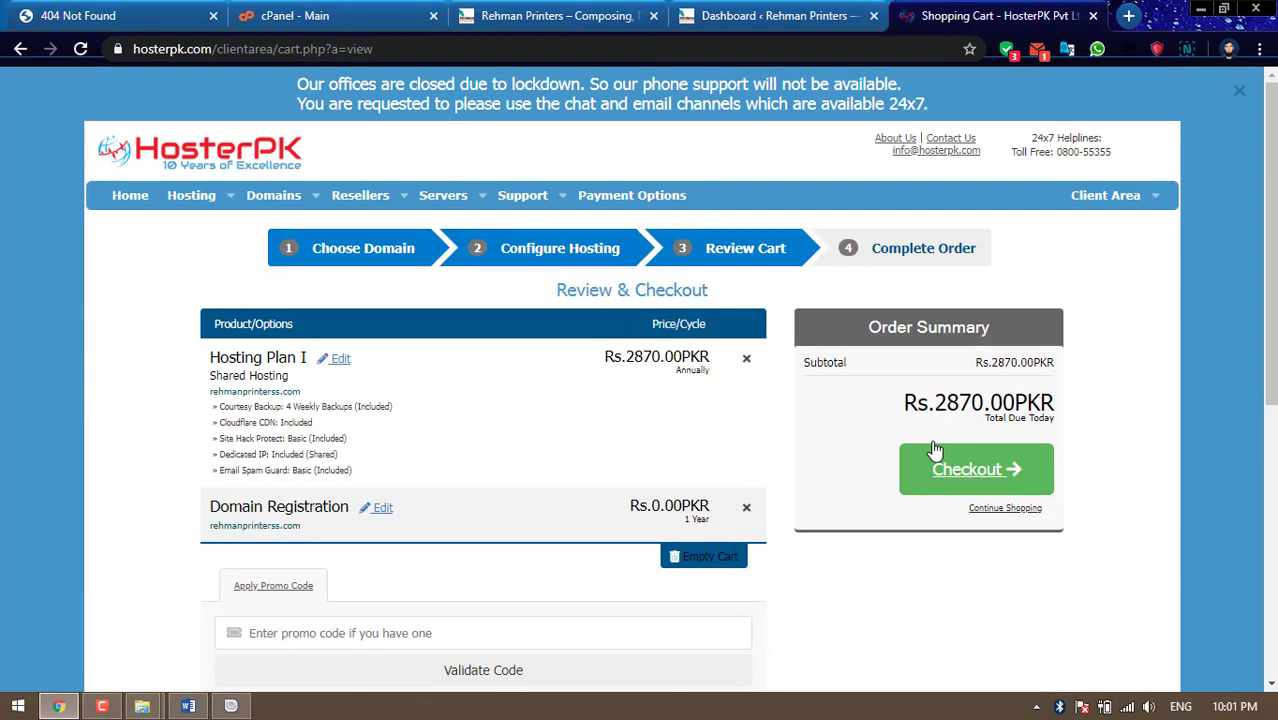
Review the cart's Hosting Plan I and Domain Registration lines, totalling Rs.2870.00PKR
scroll(1127, 392, "down", 1)
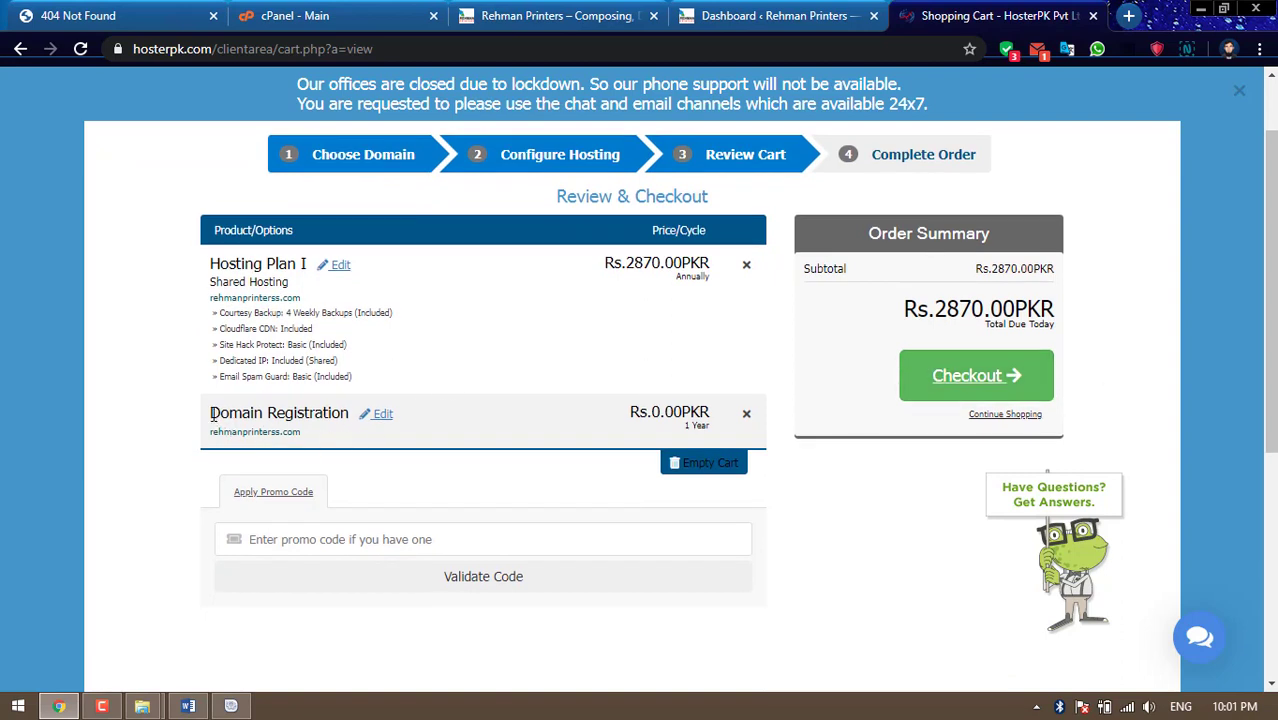
left_click_drag(212, 418, 342, 416)
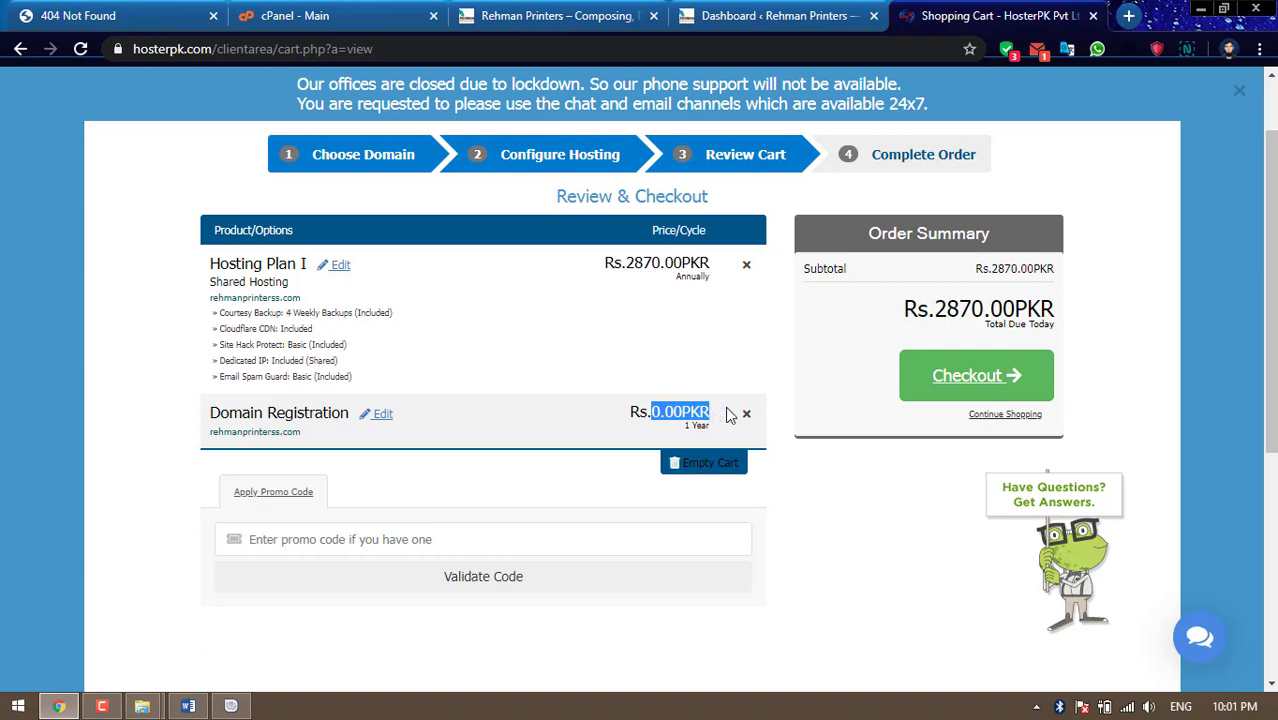
left_click(800, 386)
scroll(800, 386, "up", 1)
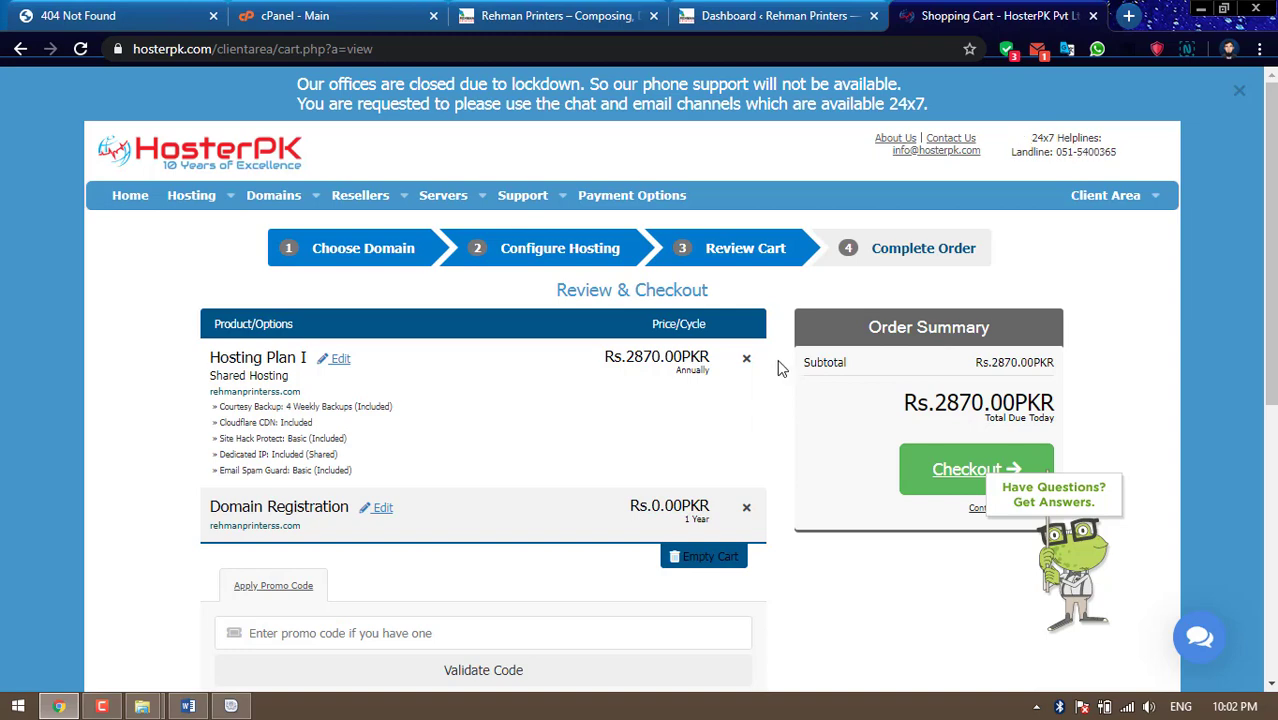
scroll(780, 368, "down", 1)
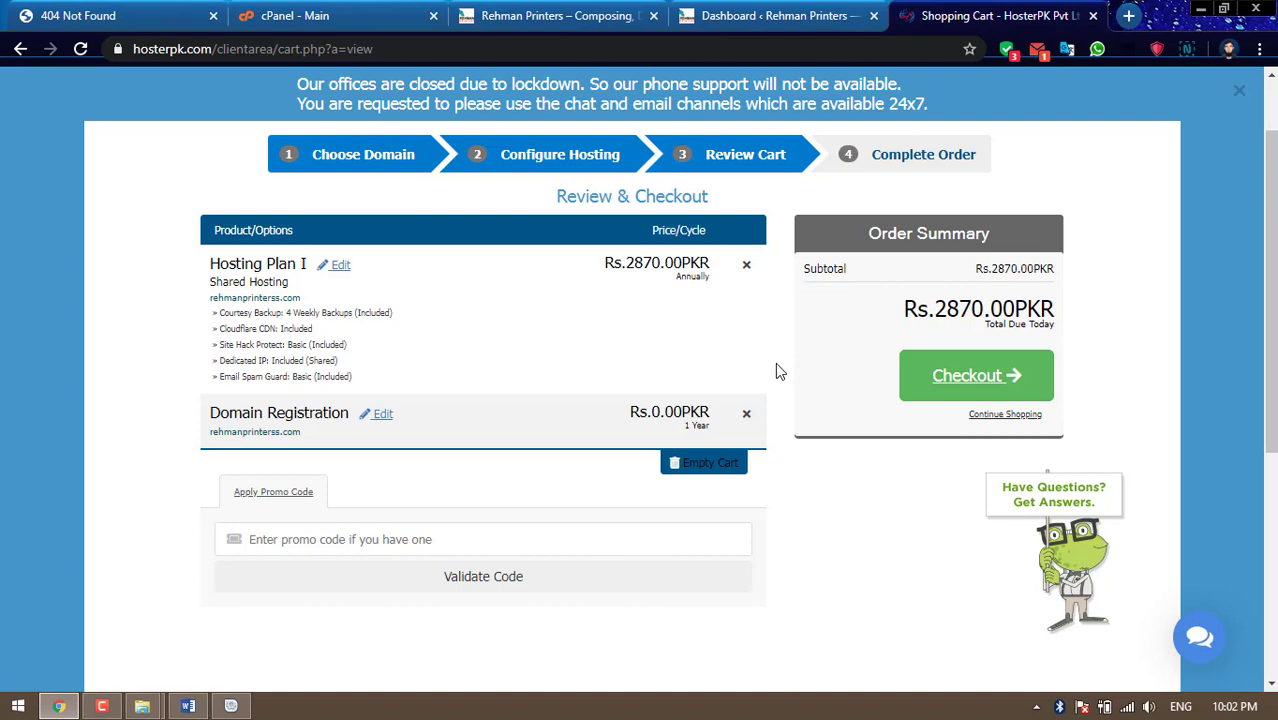
Proceed to checkout and look through the contact and billing form, starting at company name
left_click(966, 385)
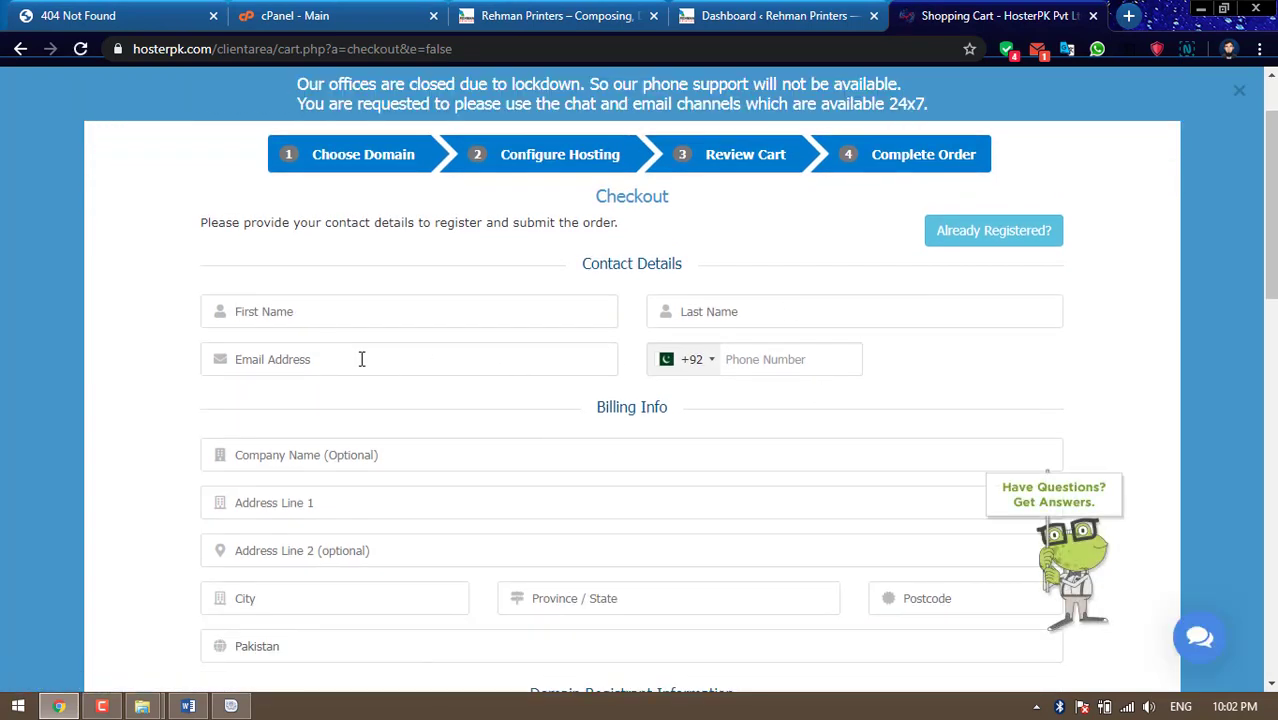
scroll(420, 428, "down", 2)
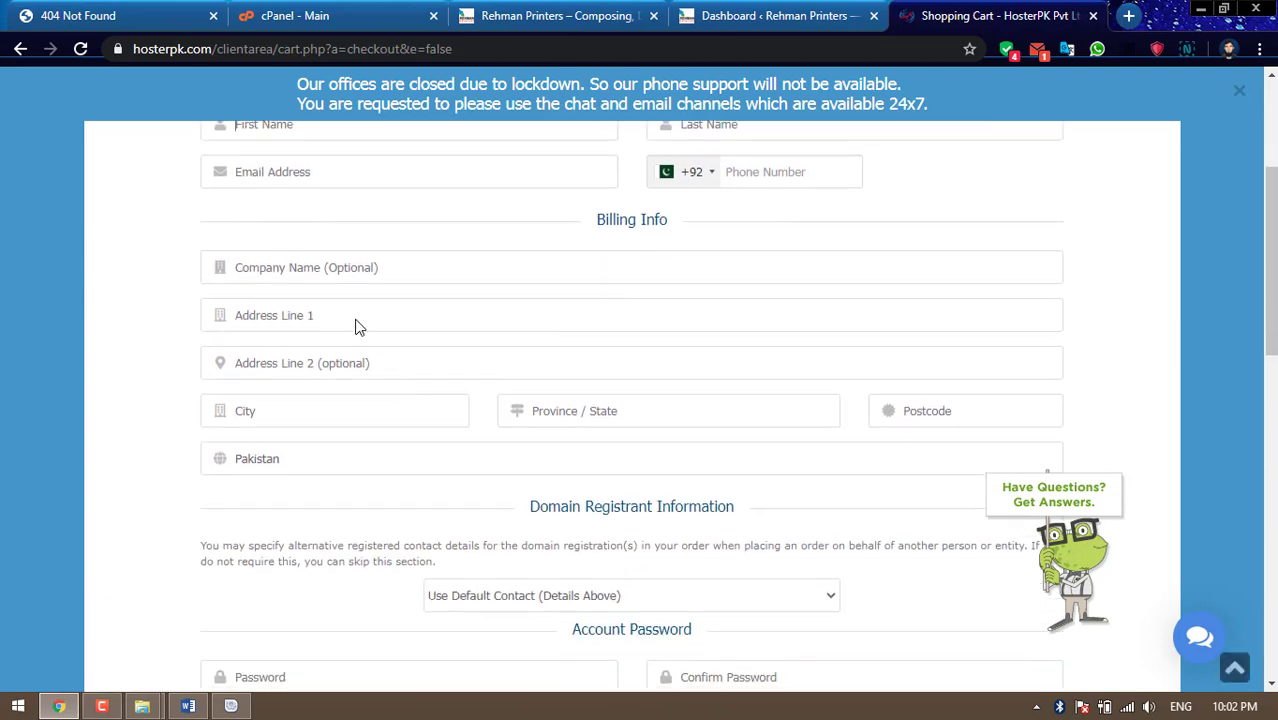
left_click(344, 269)
scroll(621, 445, "down", 1)
scroll(621, 445, "down", 3)
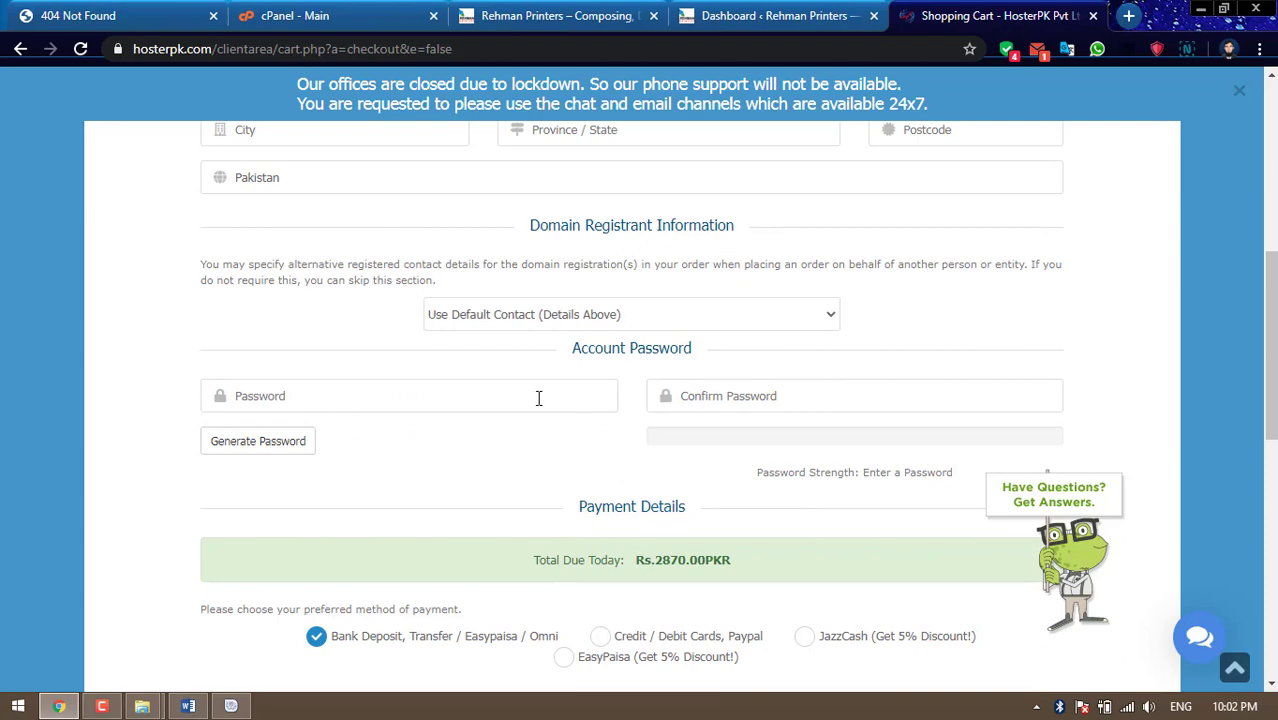
scroll(446, 400, "down", 2)
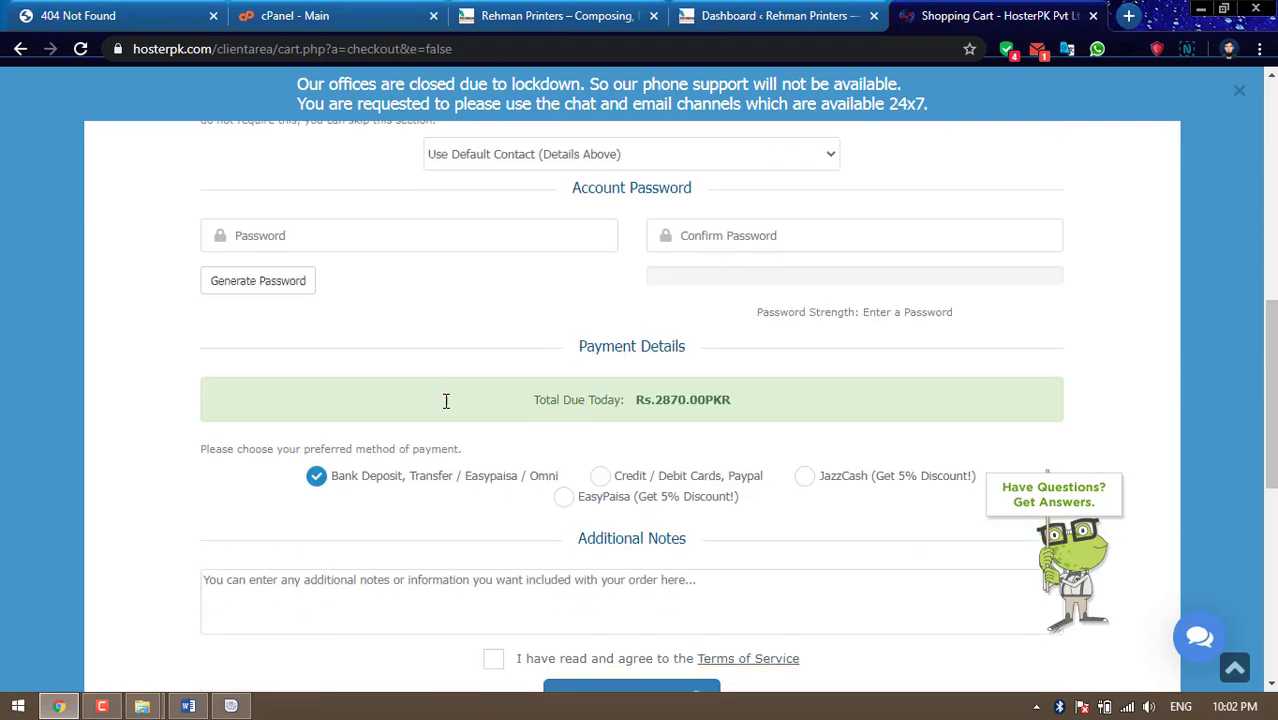
scroll(446, 400, "down", 4)
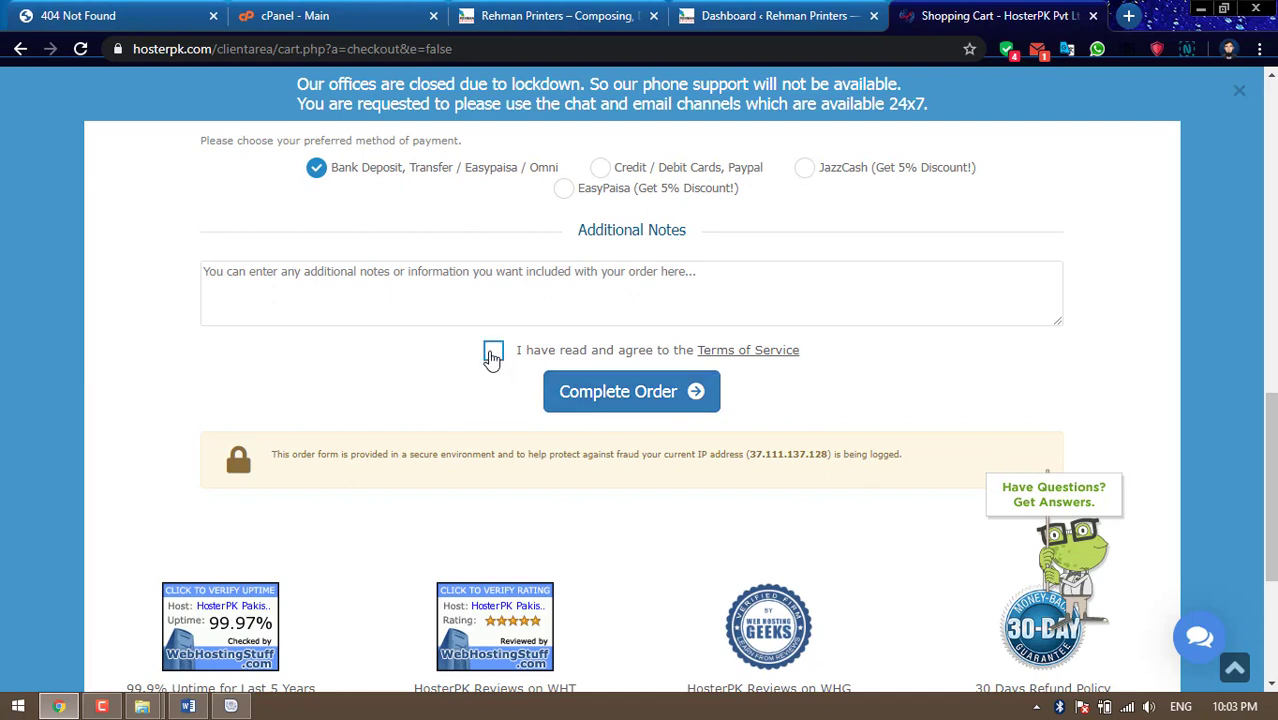
Tick the Terms of Service box and select EasyPaisa (5% discount) as the payment method
left_click(492, 352)
left_click(492, 354)
left_click(494, 355)
scroll(870, 400, "up", 1)
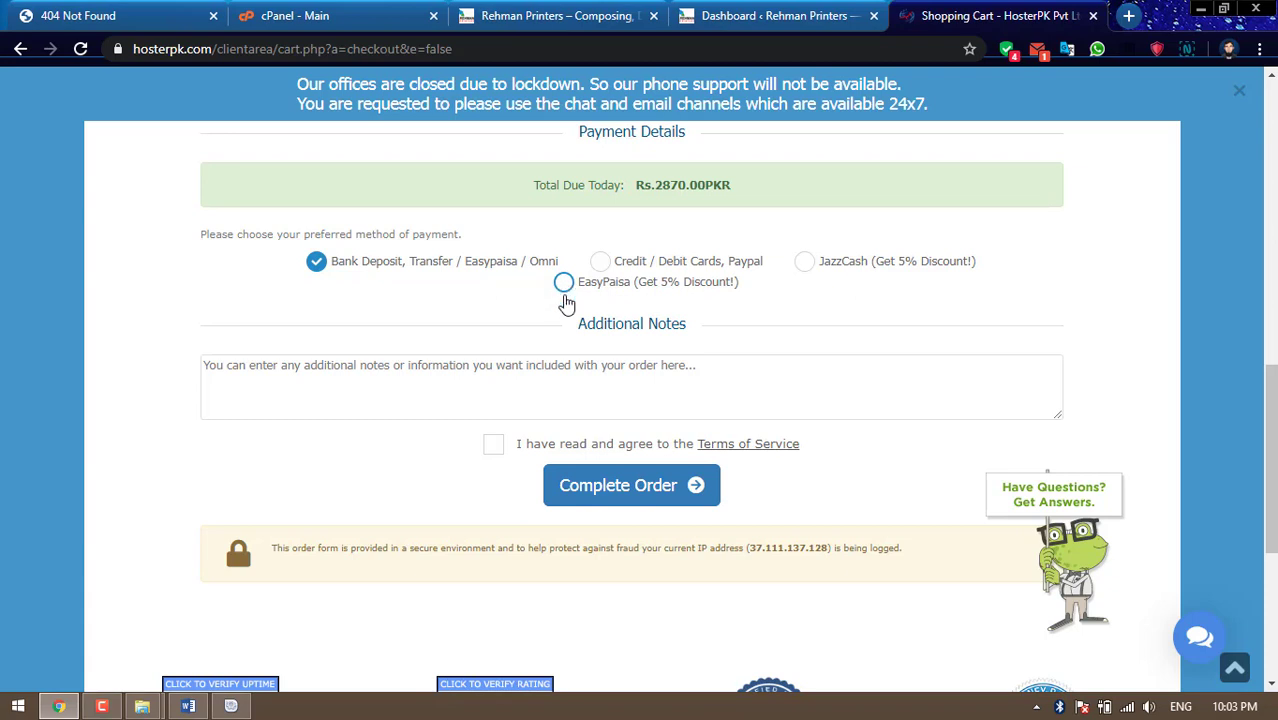
left_click(564, 285)
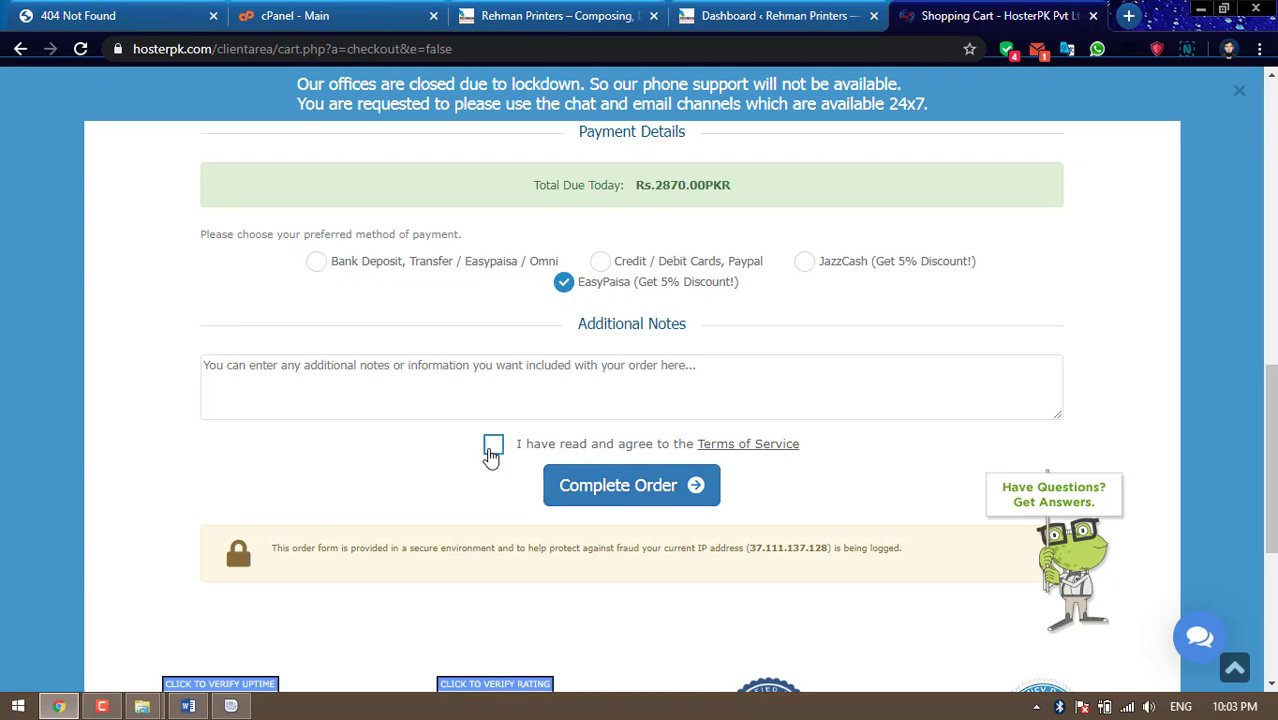
scroll(1090, 362, "up", 3)
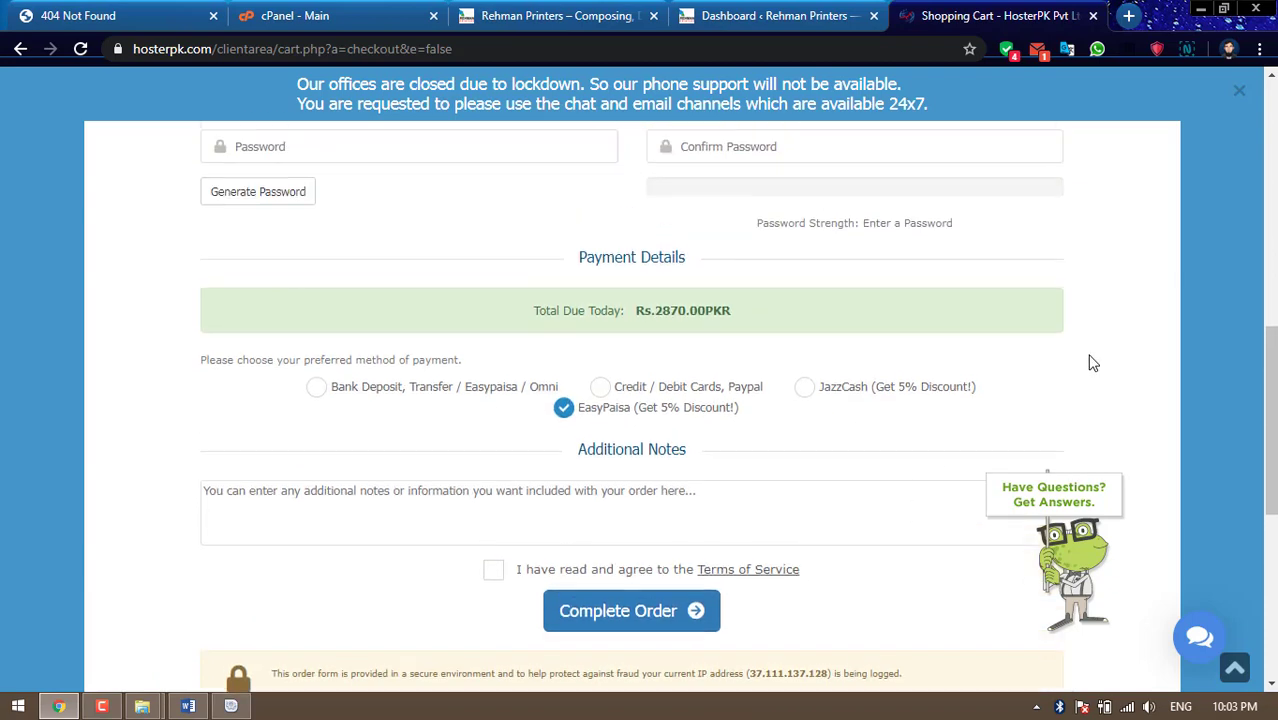
scroll(1092, 362, "up", 5)
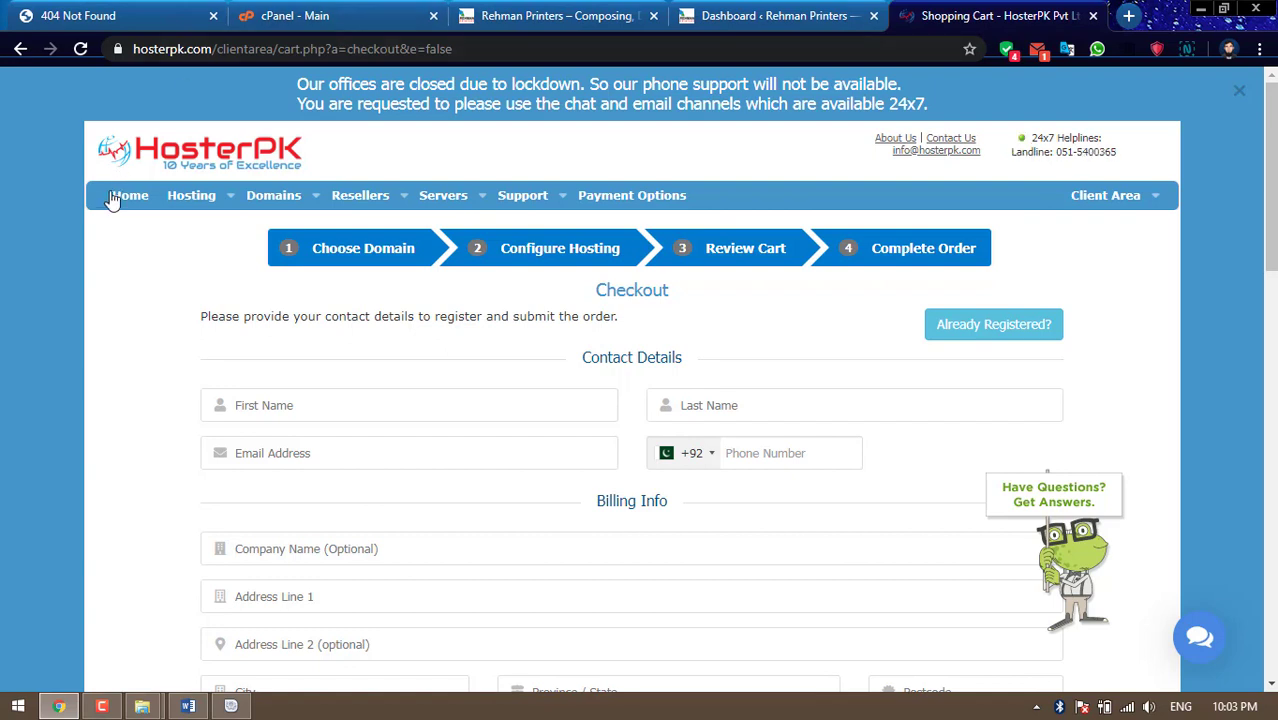
left_click(635, 197)
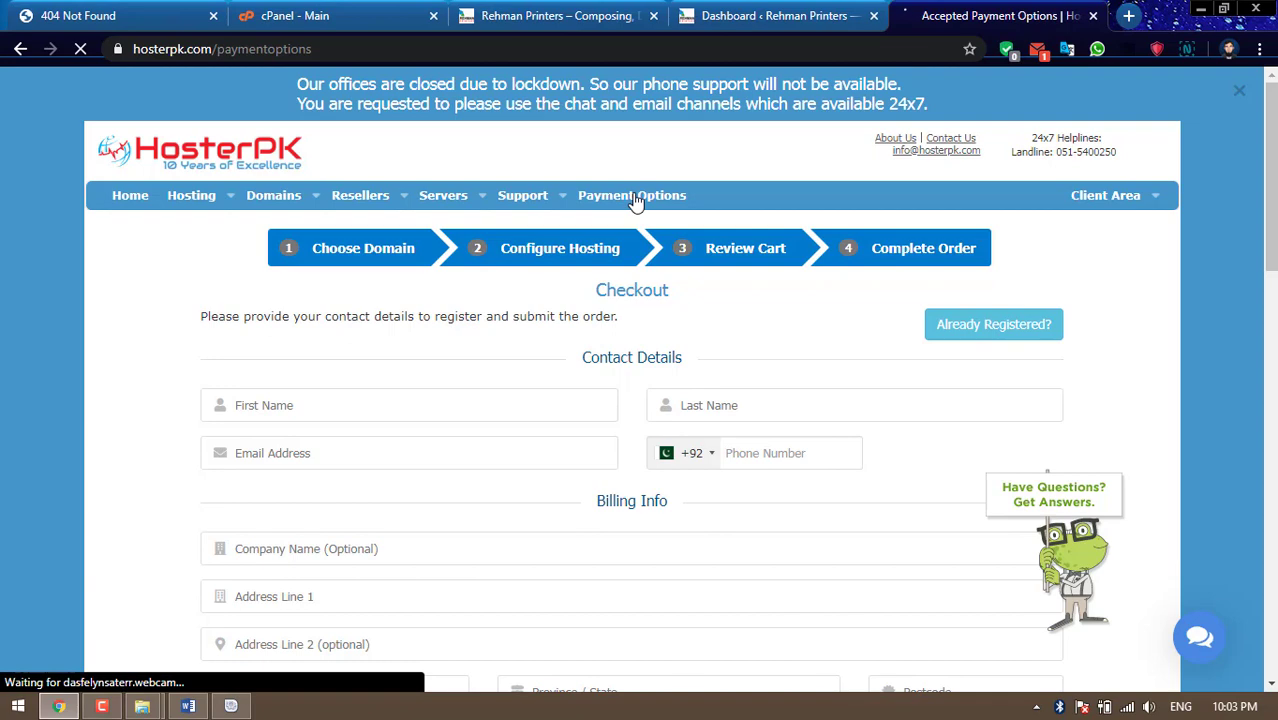
scroll(630, 287, "down", 2)
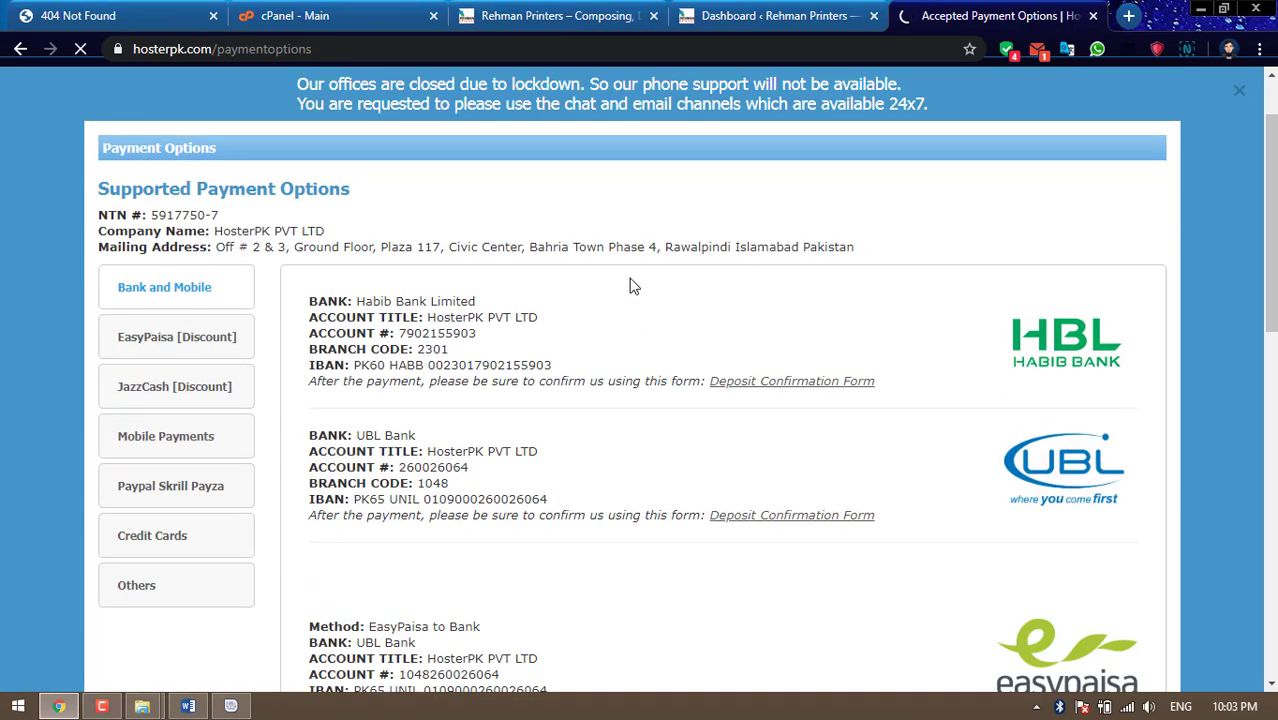
scroll(630, 287, "down", 1)
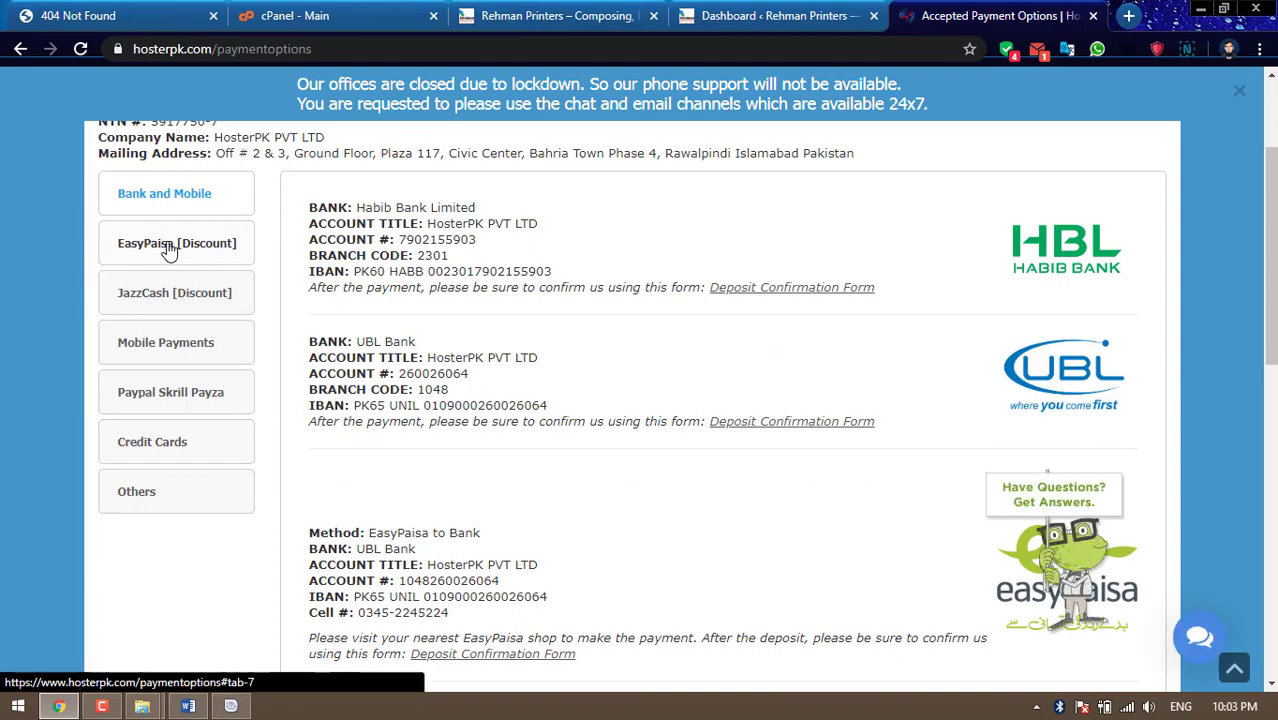
left_click(169, 250)
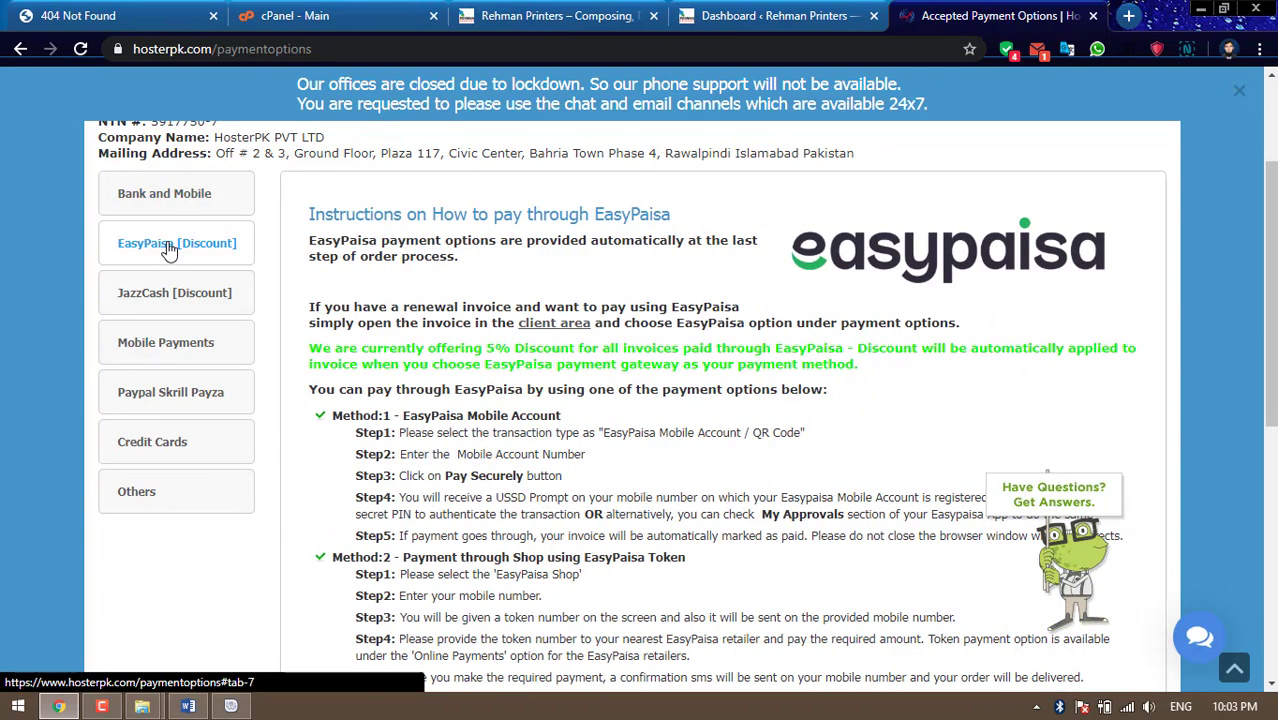
scroll(545, 323, "down", 2)
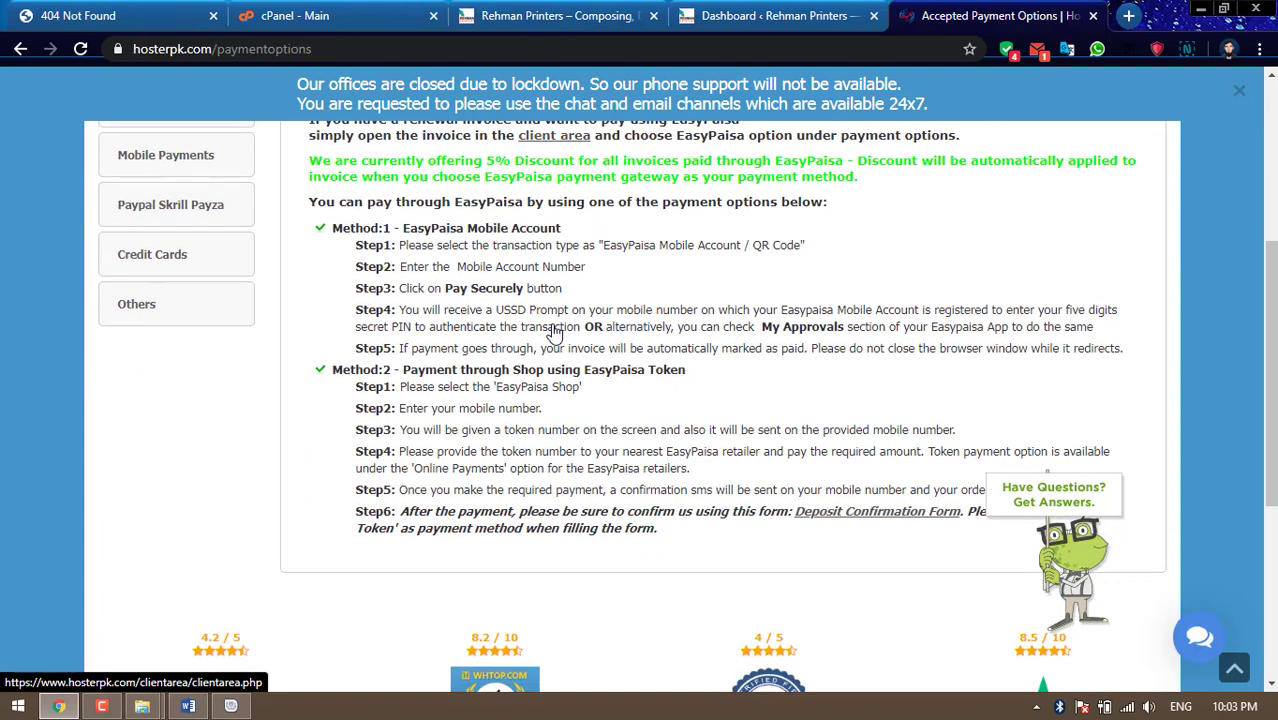
scroll(538, 320, "up", 4)
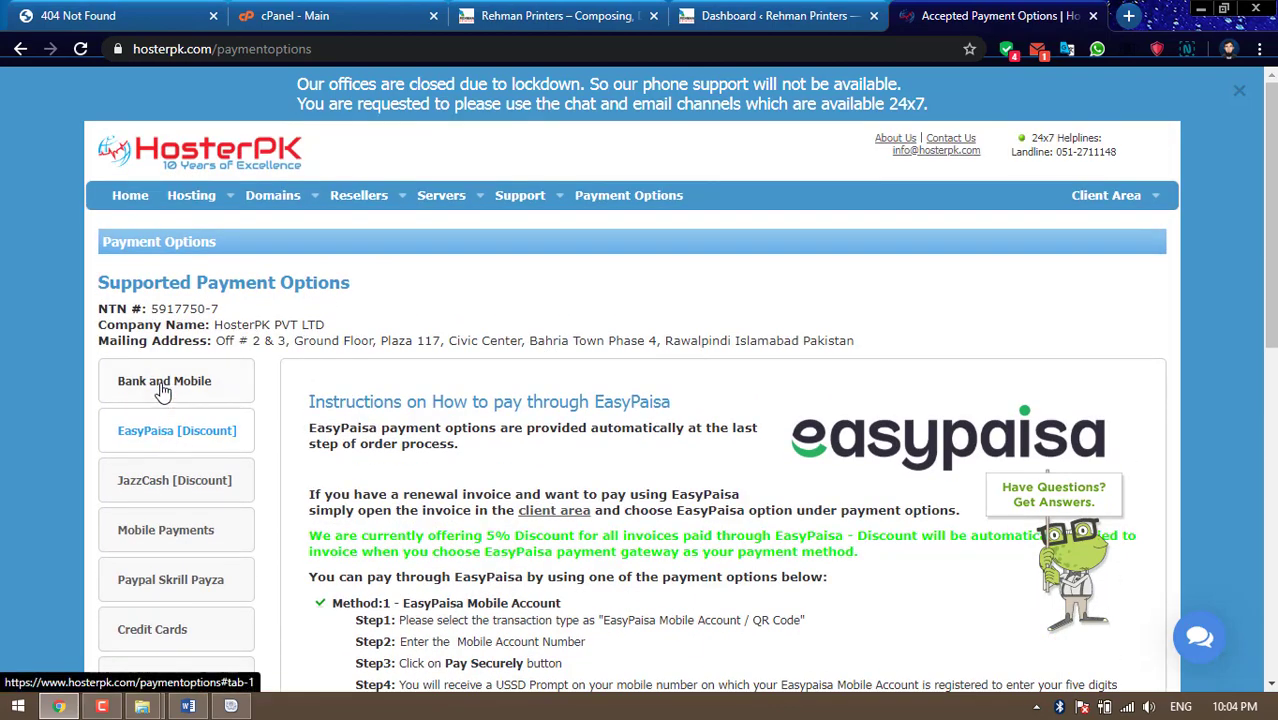
left_click(163, 388)
scroll(602, 380, "down", 3)
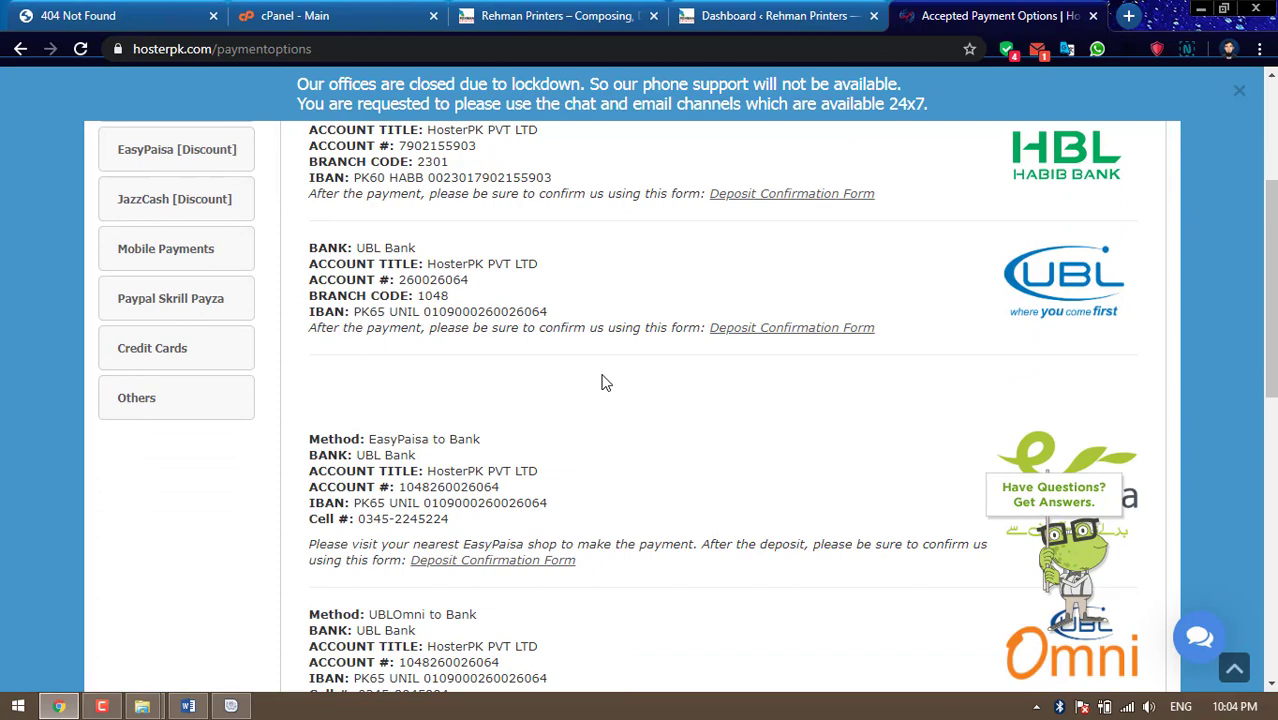
scroll(604, 382, "down", 2)
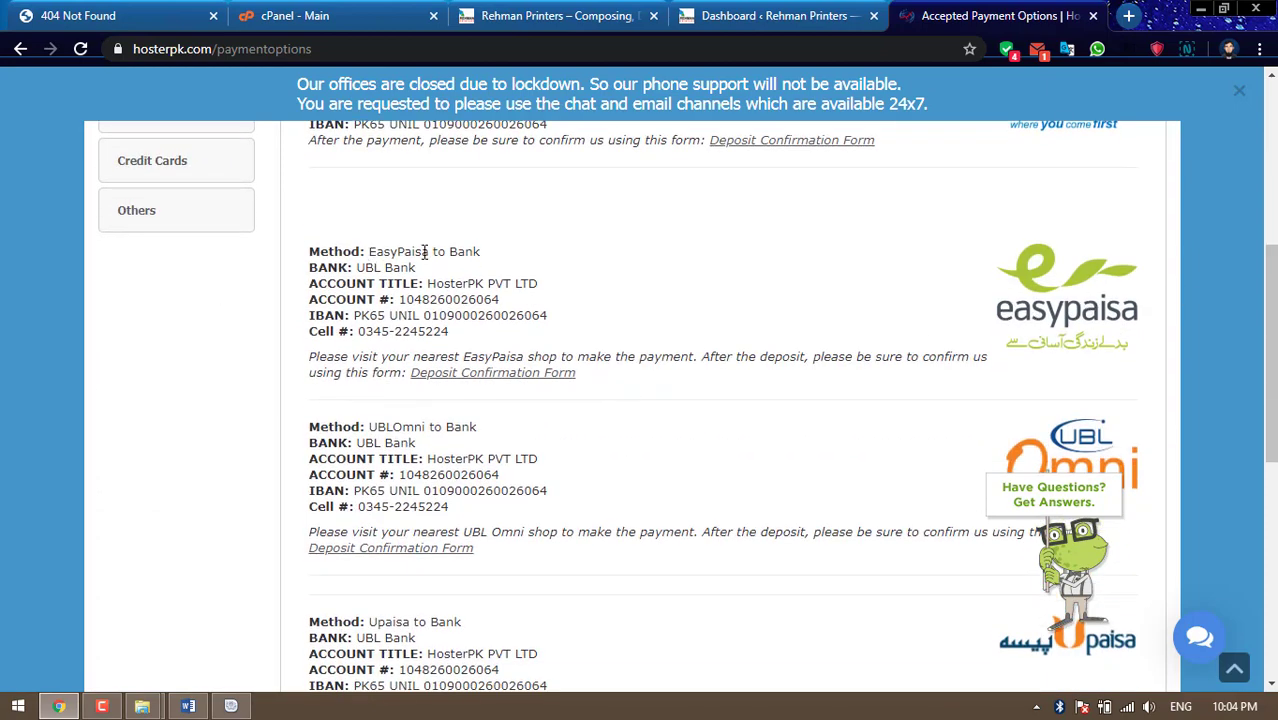
left_click_drag(368, 252, 503, 257)
left_click(570, 262)
left_click_drag(309, 252, 656, 376)
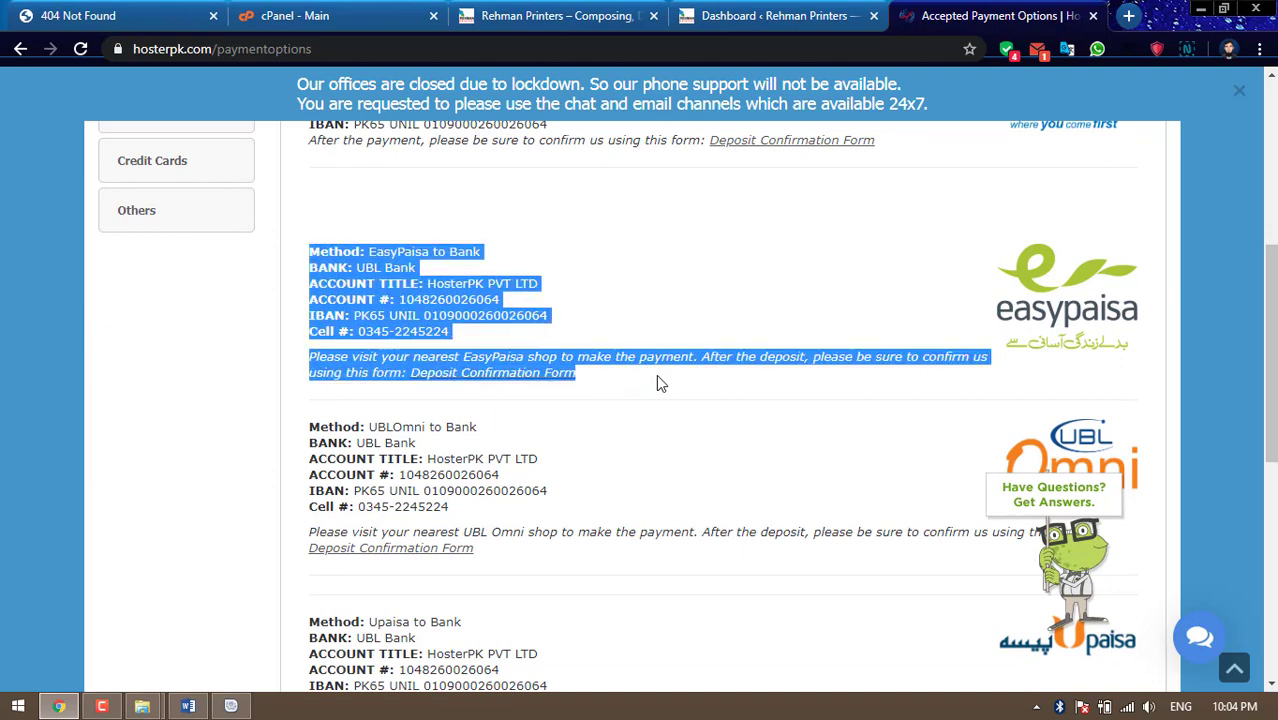
left_click(659, 303)
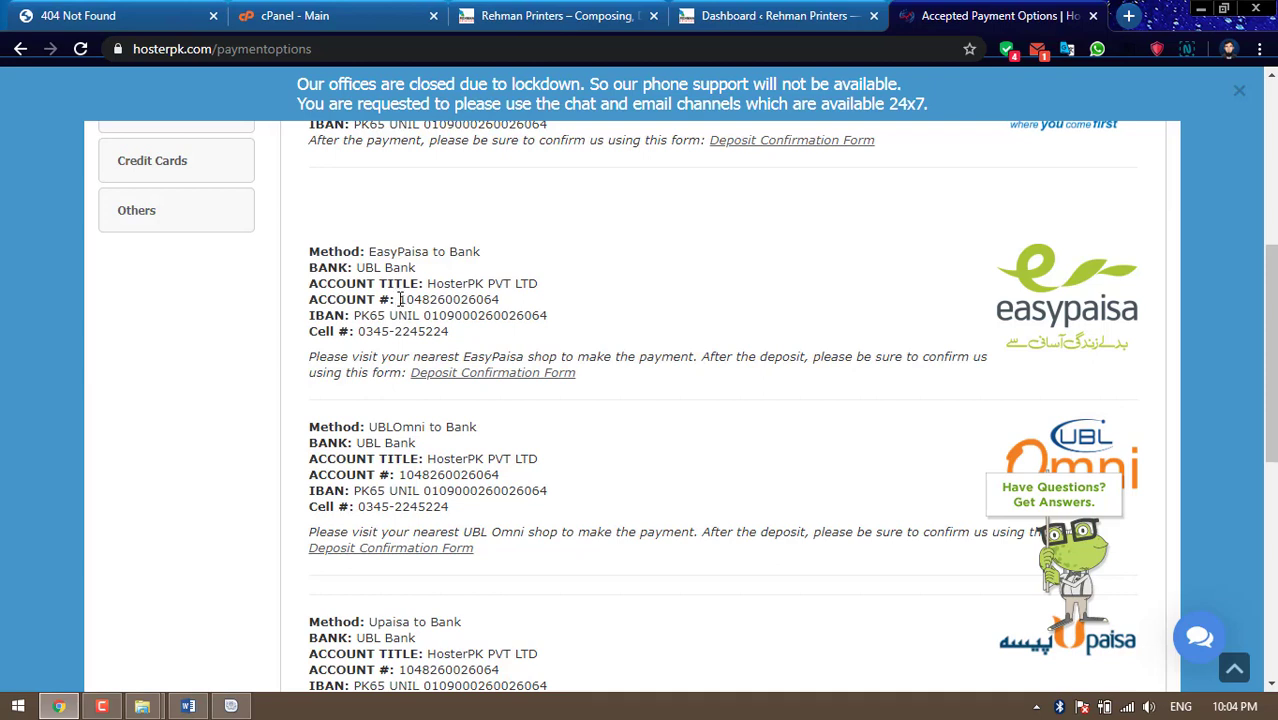
left_click_drag(400, 299, 497, 300)
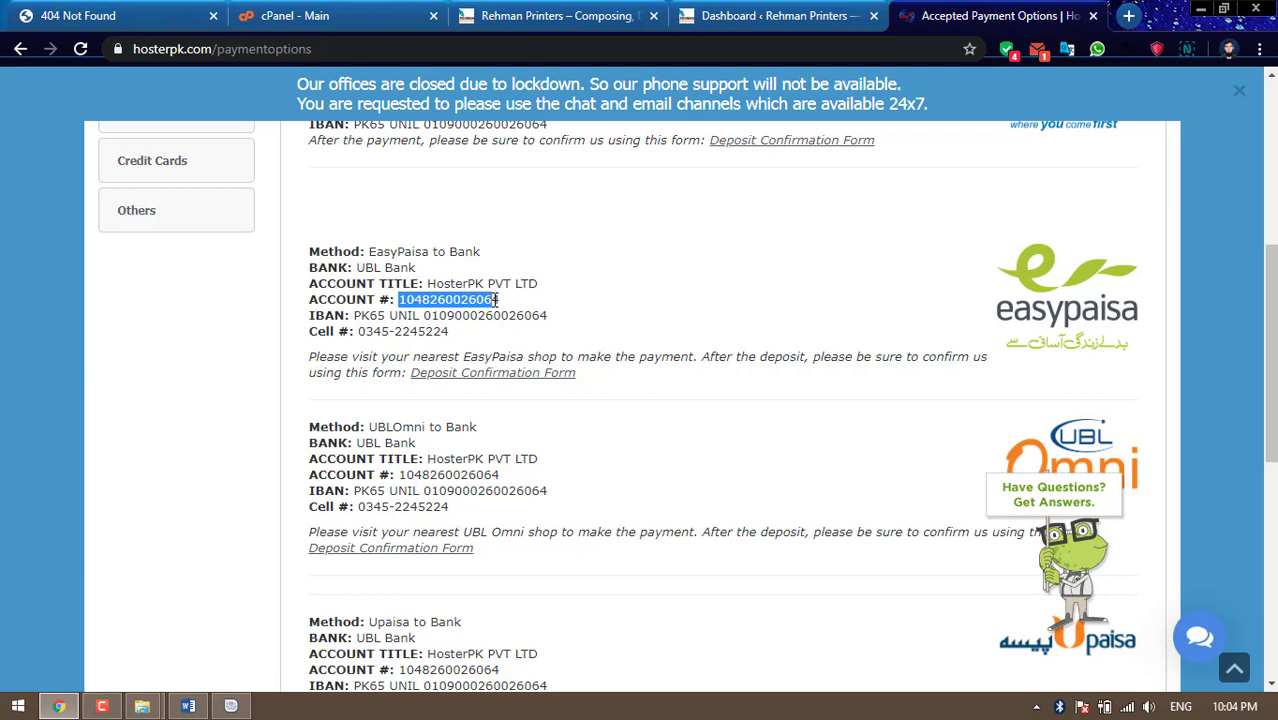
left_click(390, 332)
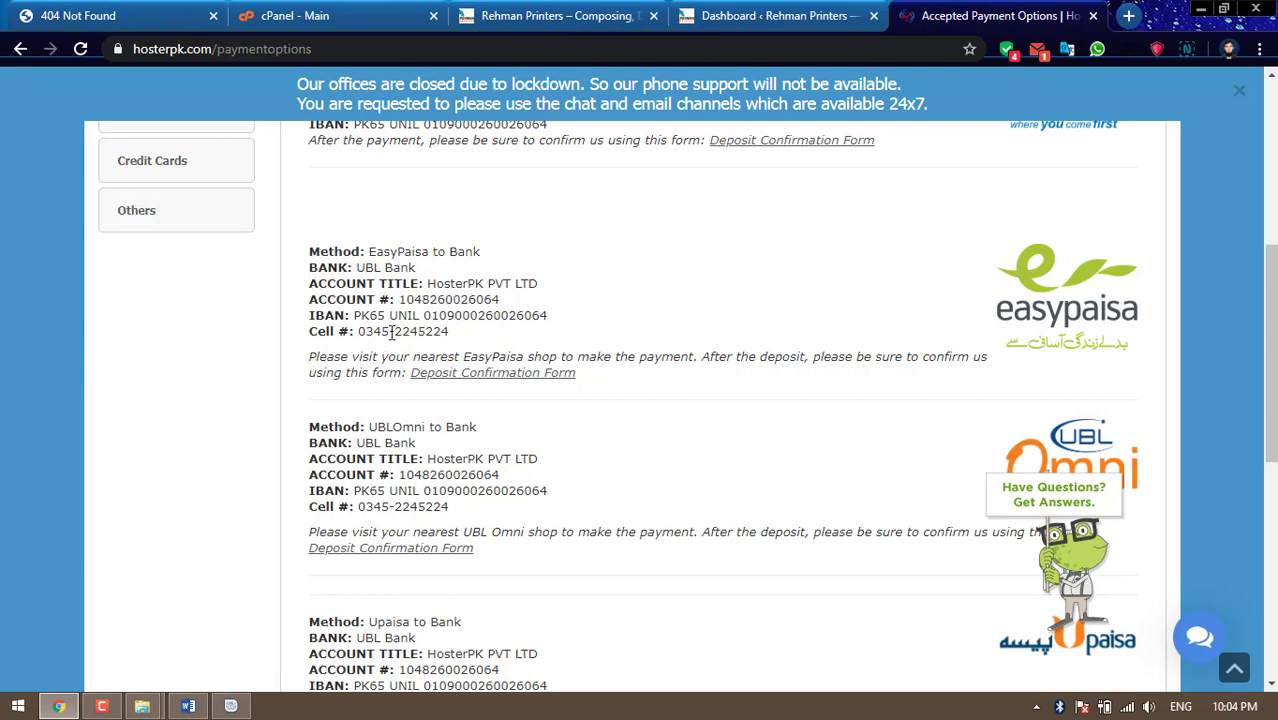
left_click_drag(358, 332, 452, 332)
left_click(534, 340)
scroll(534, 340, "up", 5)
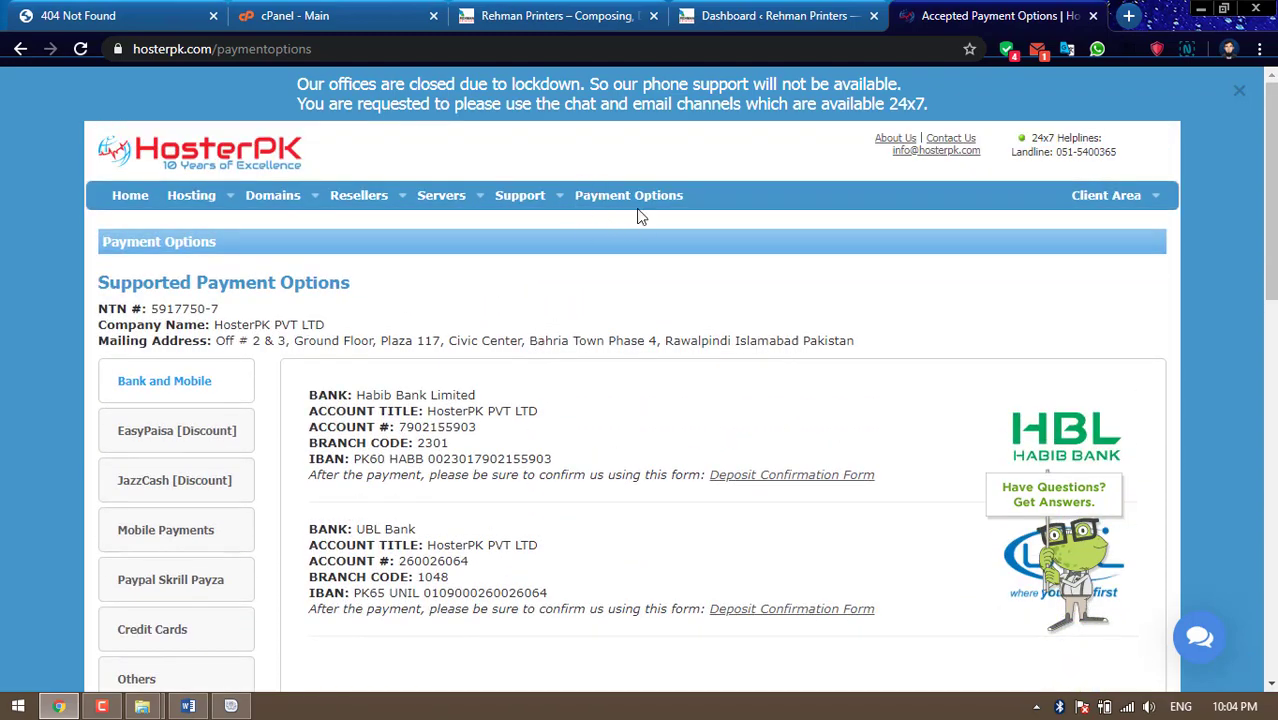
scroll(553, 366, "down", 6)
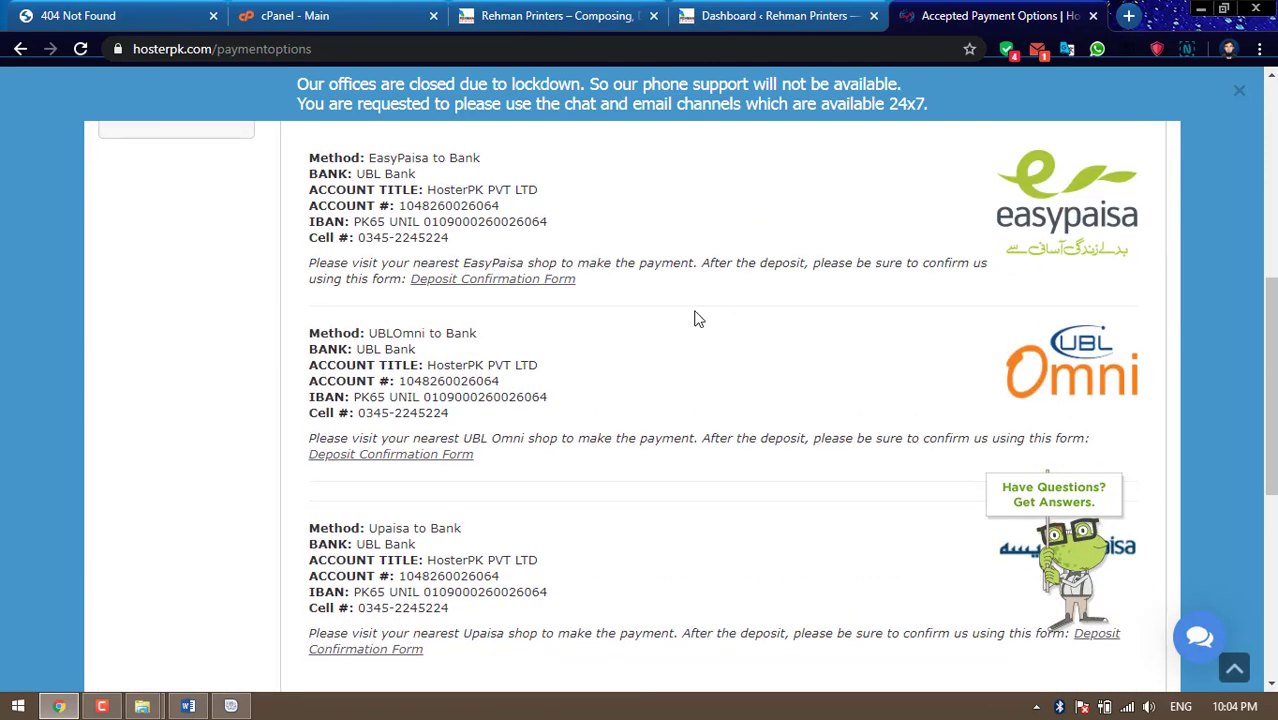
Open the Deposit Confirmation Form and set Deposit Method to 'EasyPaisa to Bank'
left_click(502, 282)
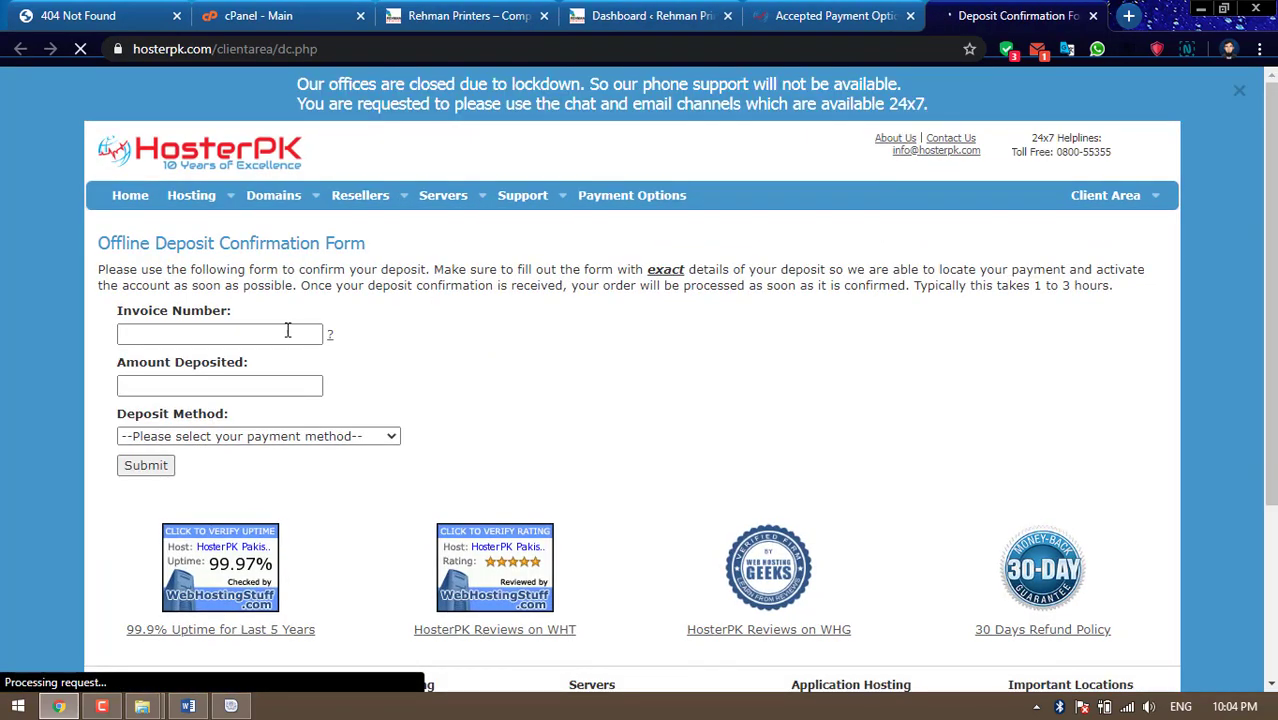
left_click(210, 336)
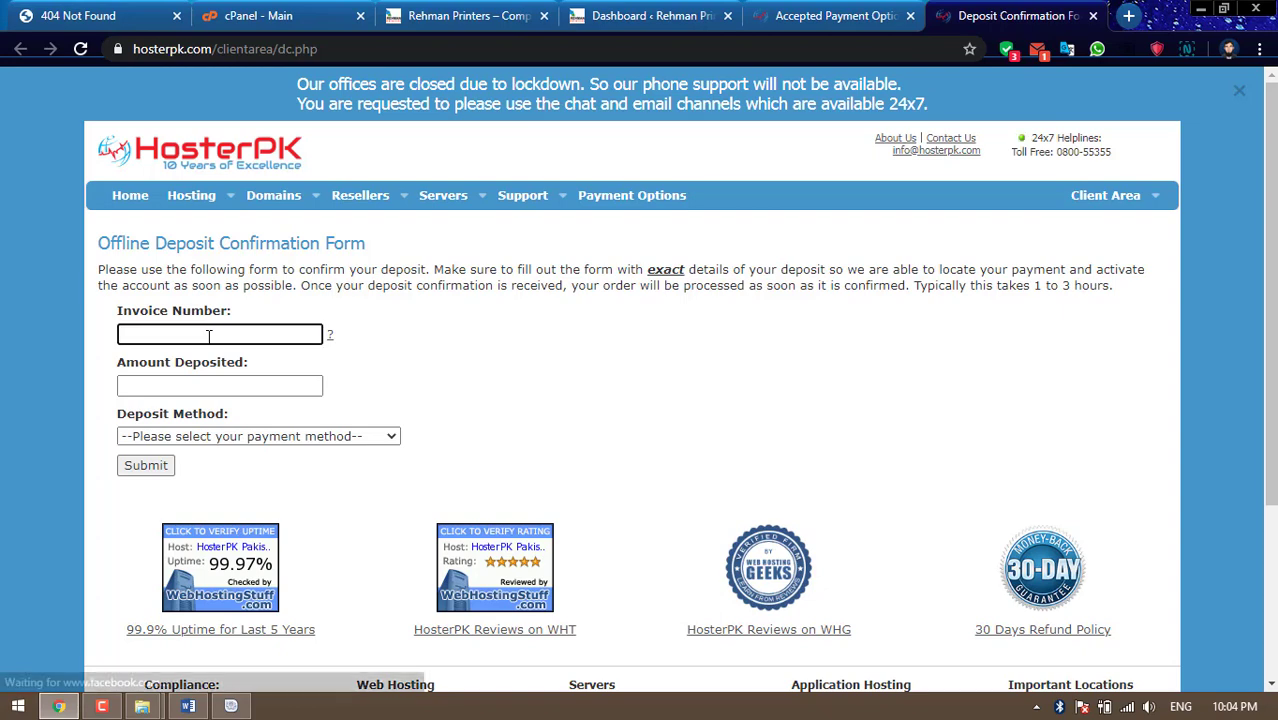
left_click(190, 386)
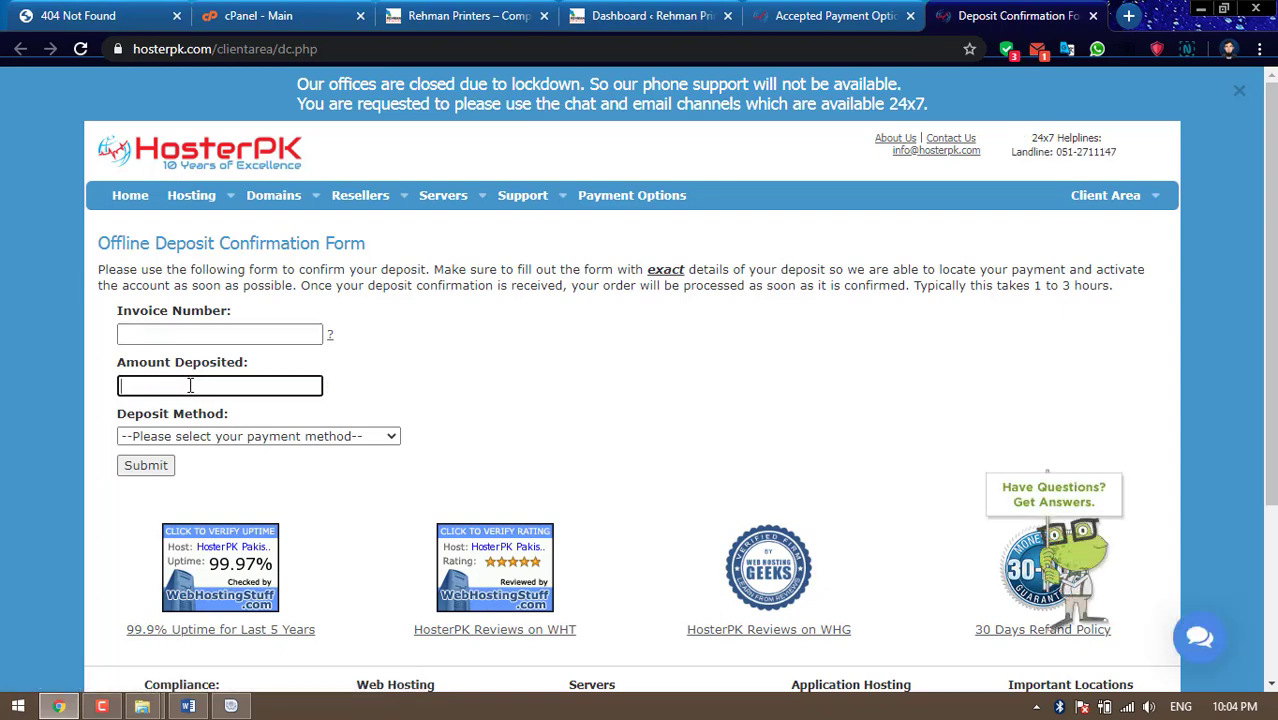
left_click(230, 437)
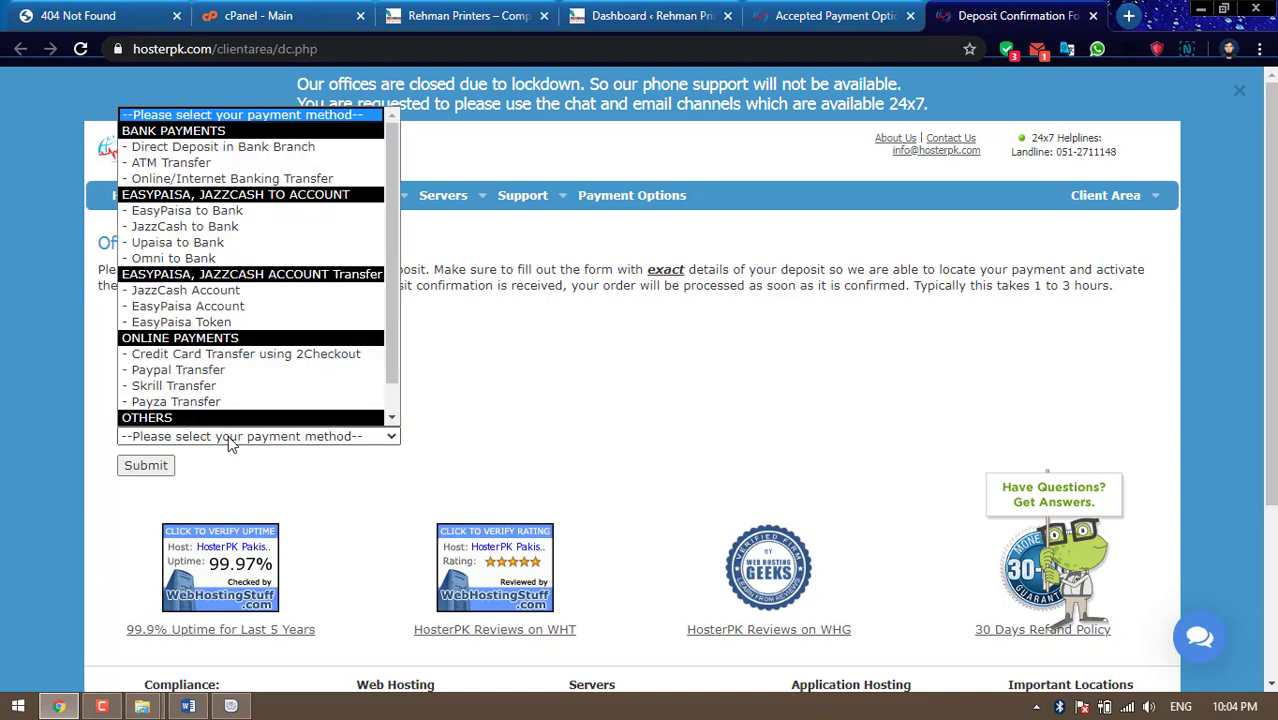
left_click(196, 213)
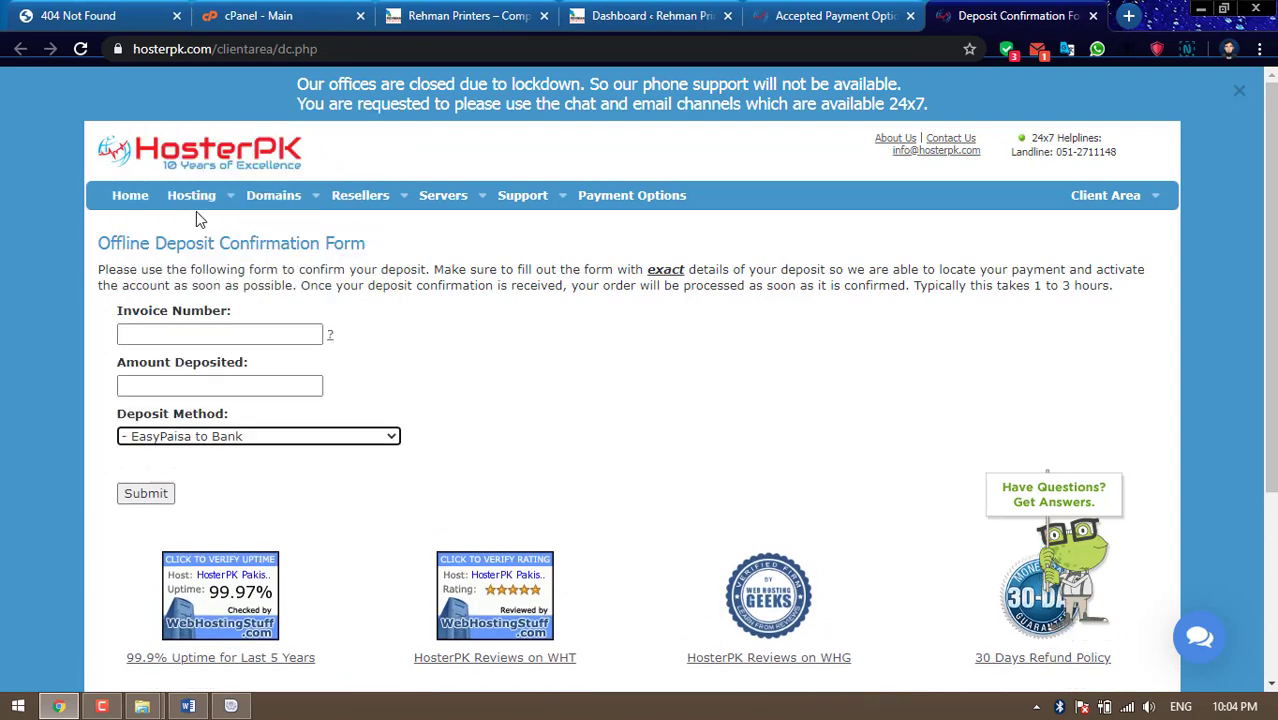
Go through the transaction ID, sender CNIC, sender cell and deposit date fields
scroll(279, 465, "down", 1)
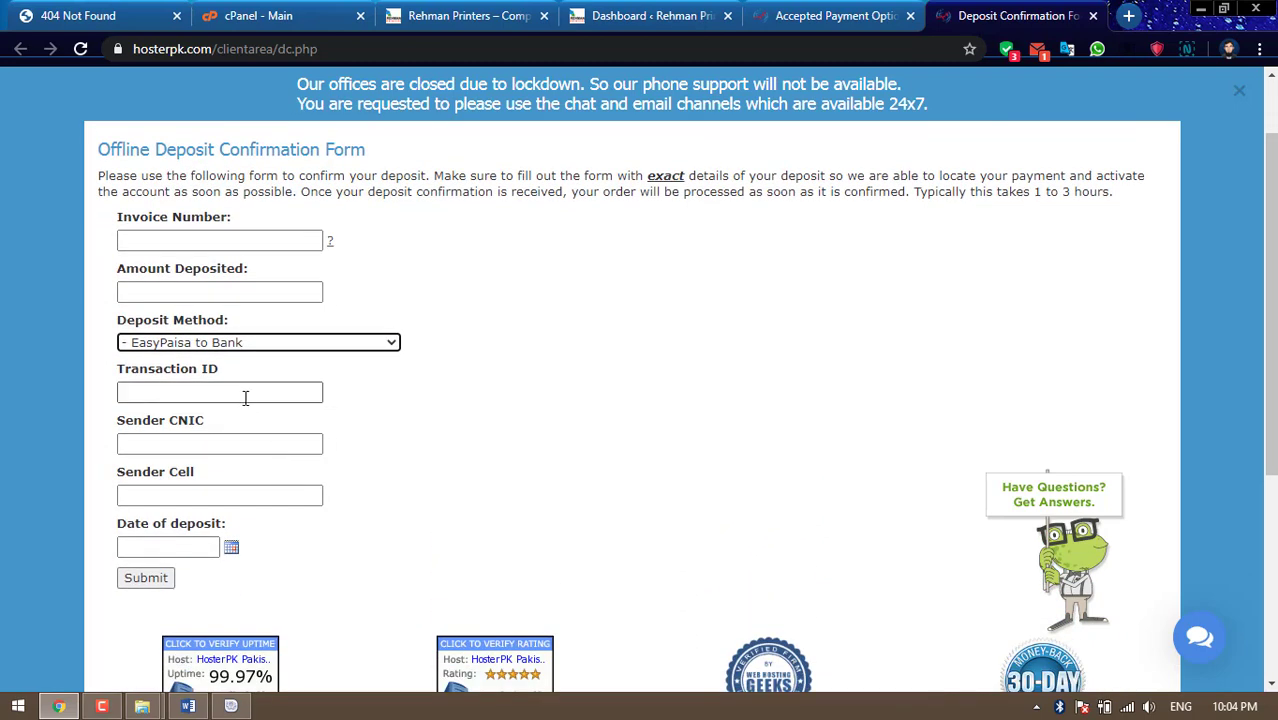
left_click(245, 392)
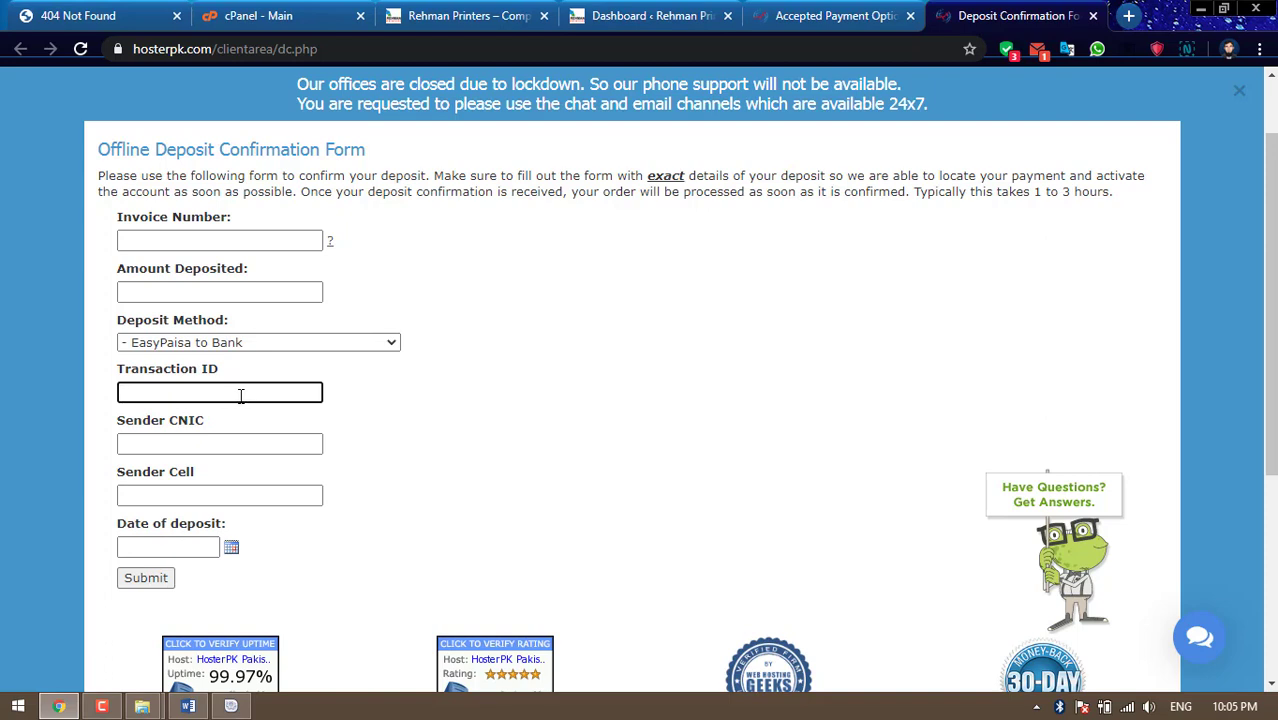
left_click(234, 442)
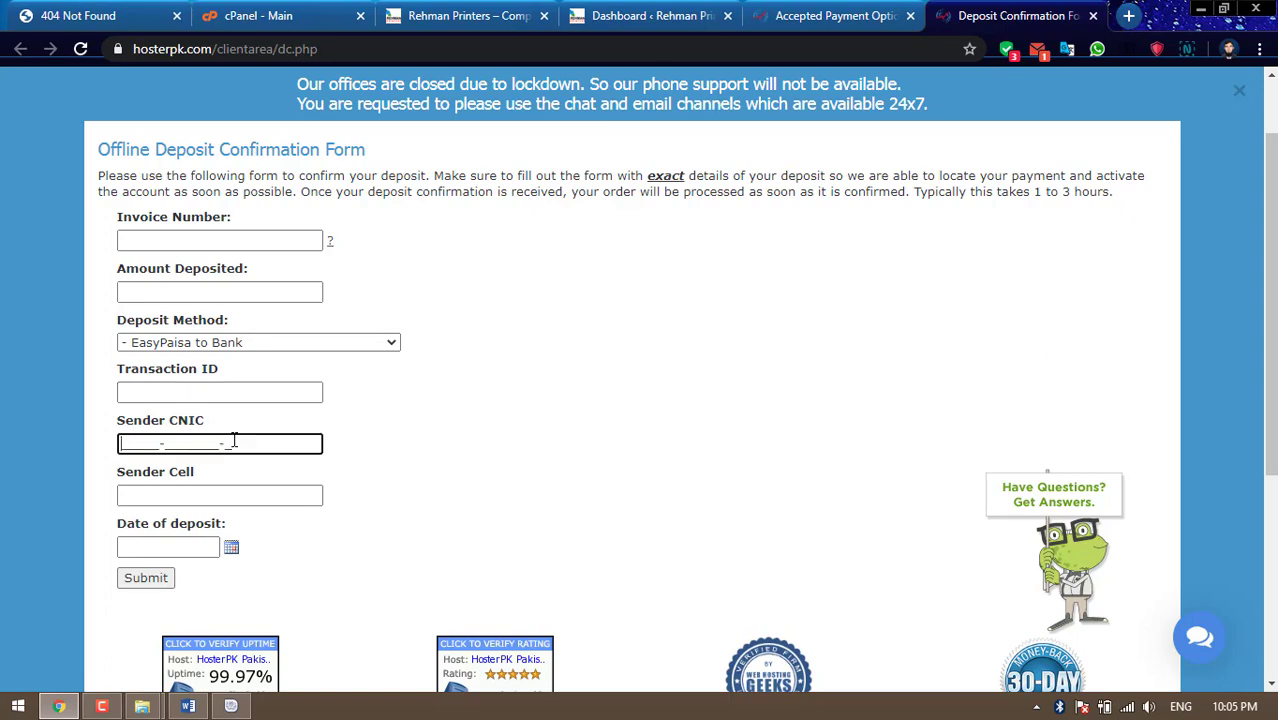
left_click(226, 492)
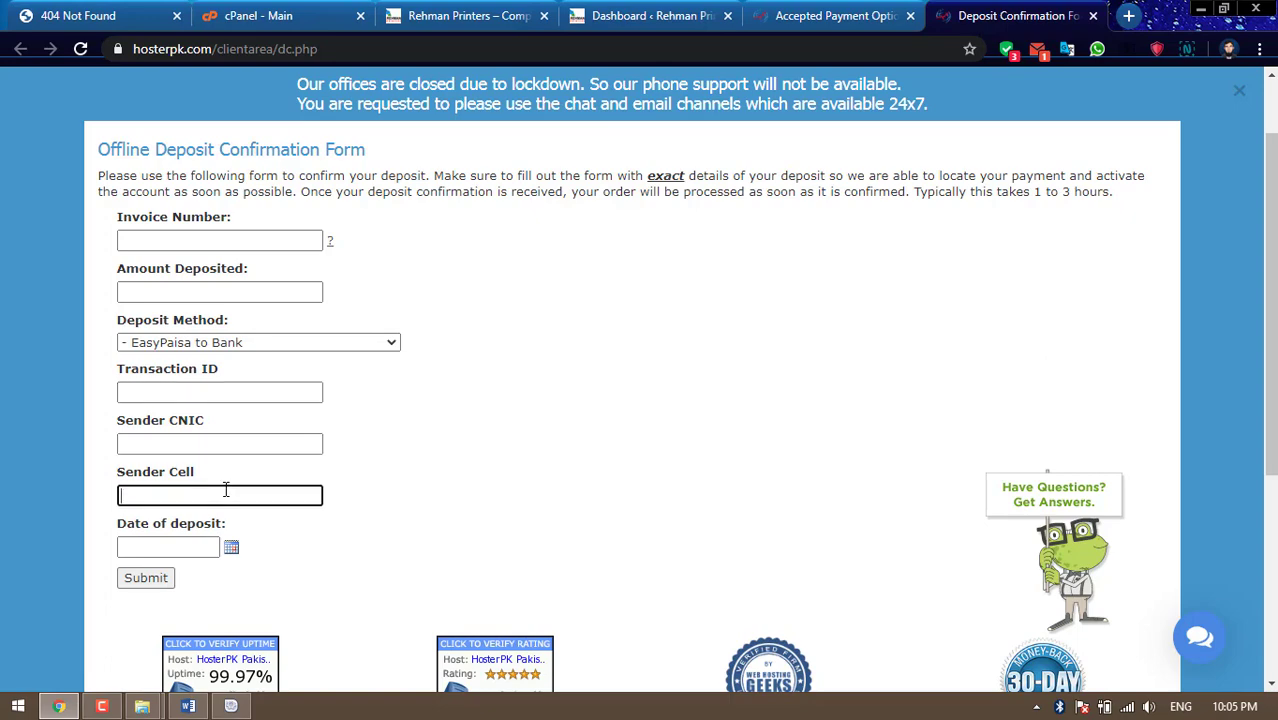
scroll(260, 489, "down", 2)
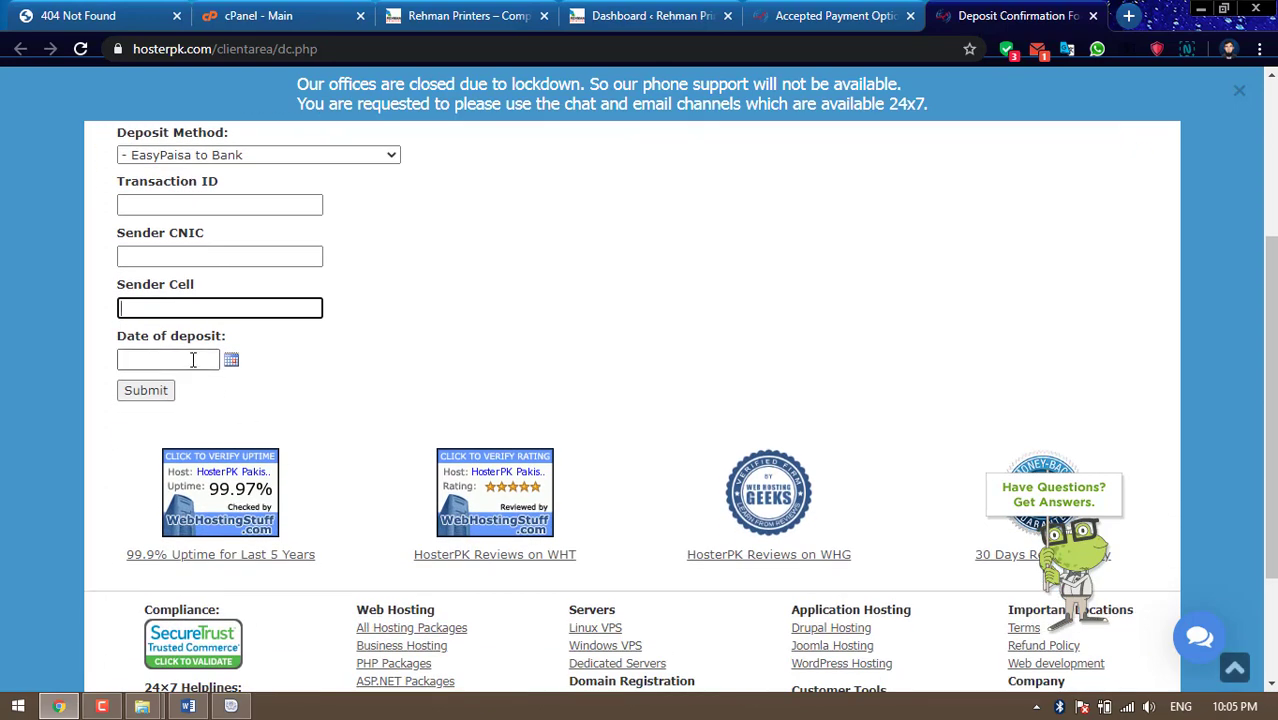
left_click(193, 360)
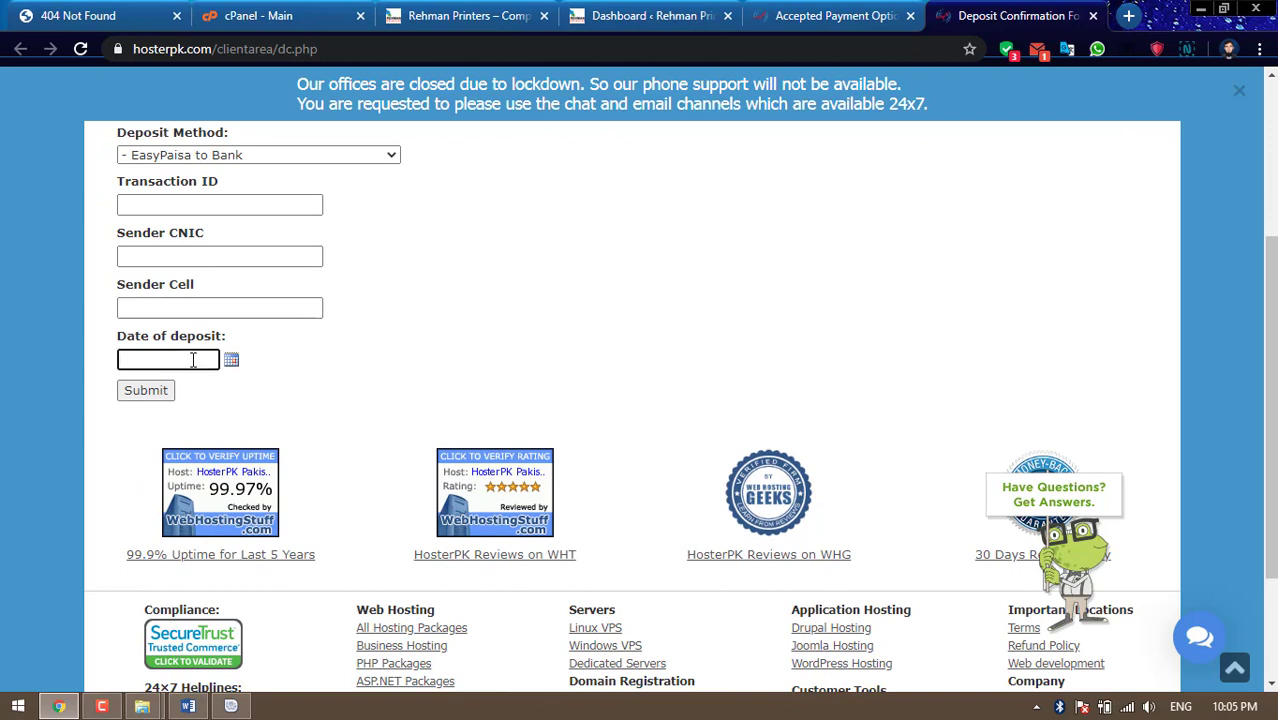
left_click(460, 327)
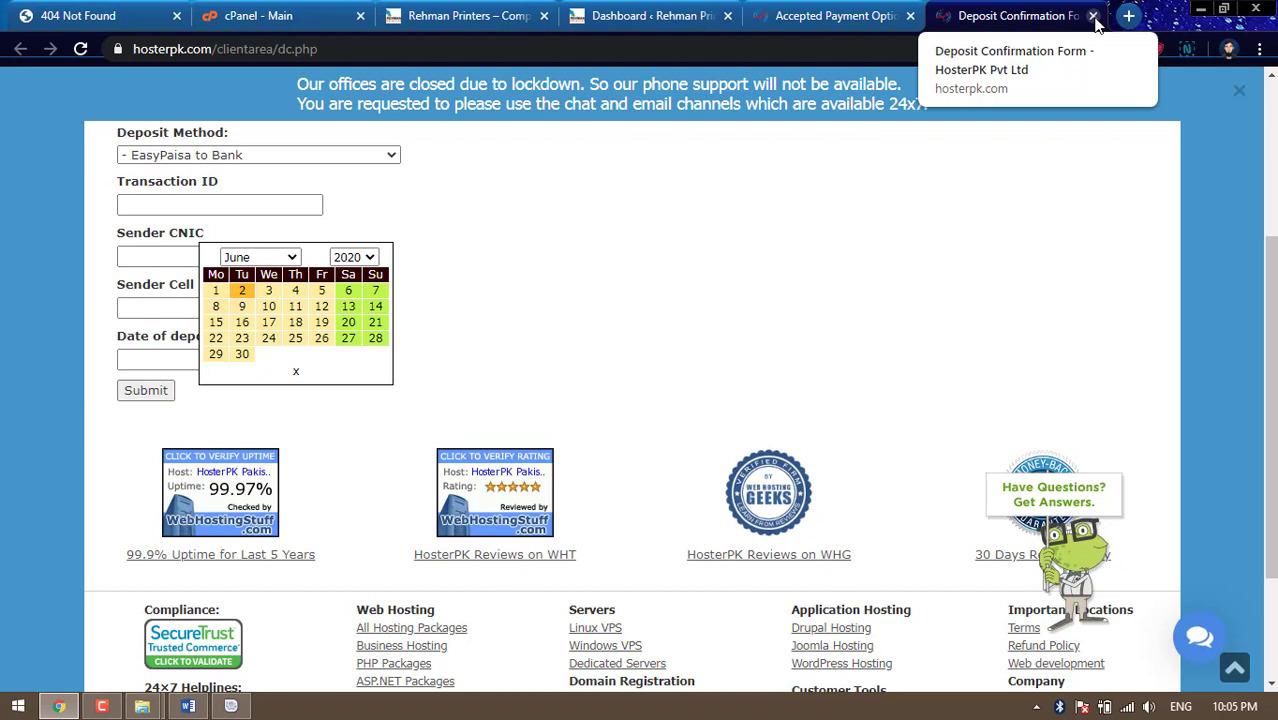
Close the Deposit Confirmation Form and Accepted Payment Options tabs, returning to cPanel - Main
left_click(1094, 17)
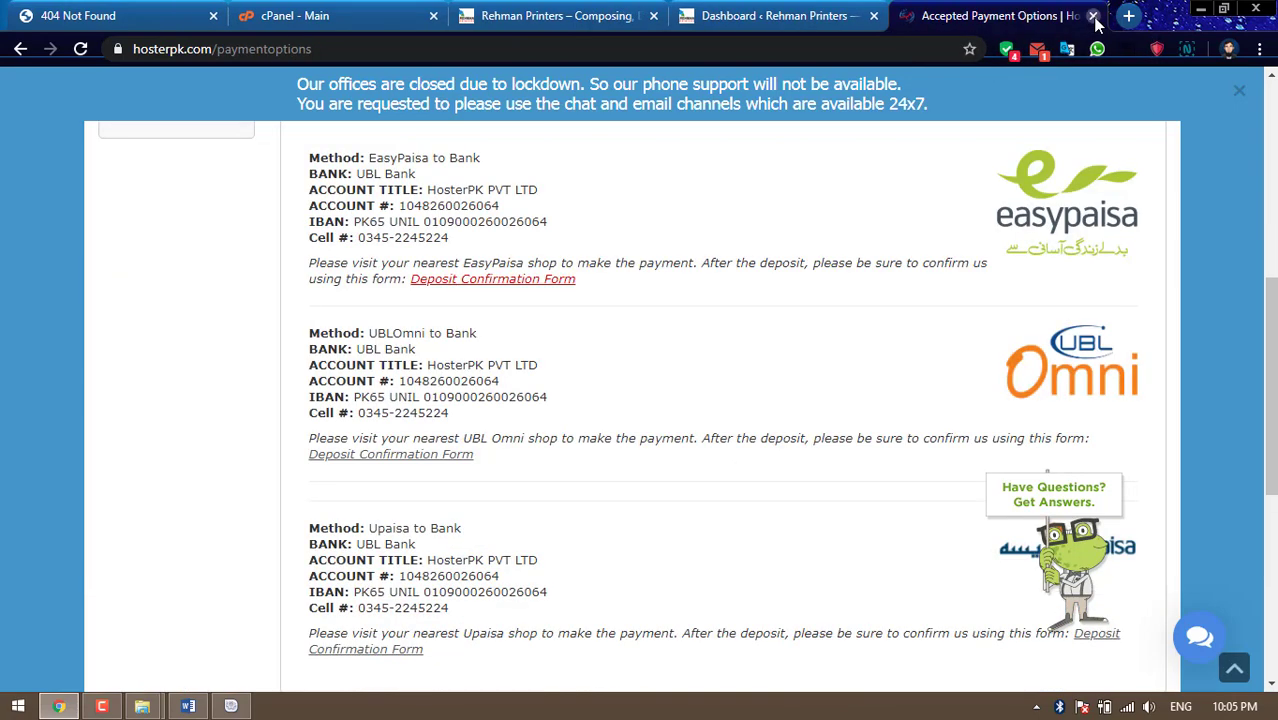
left_click(1094, 17)
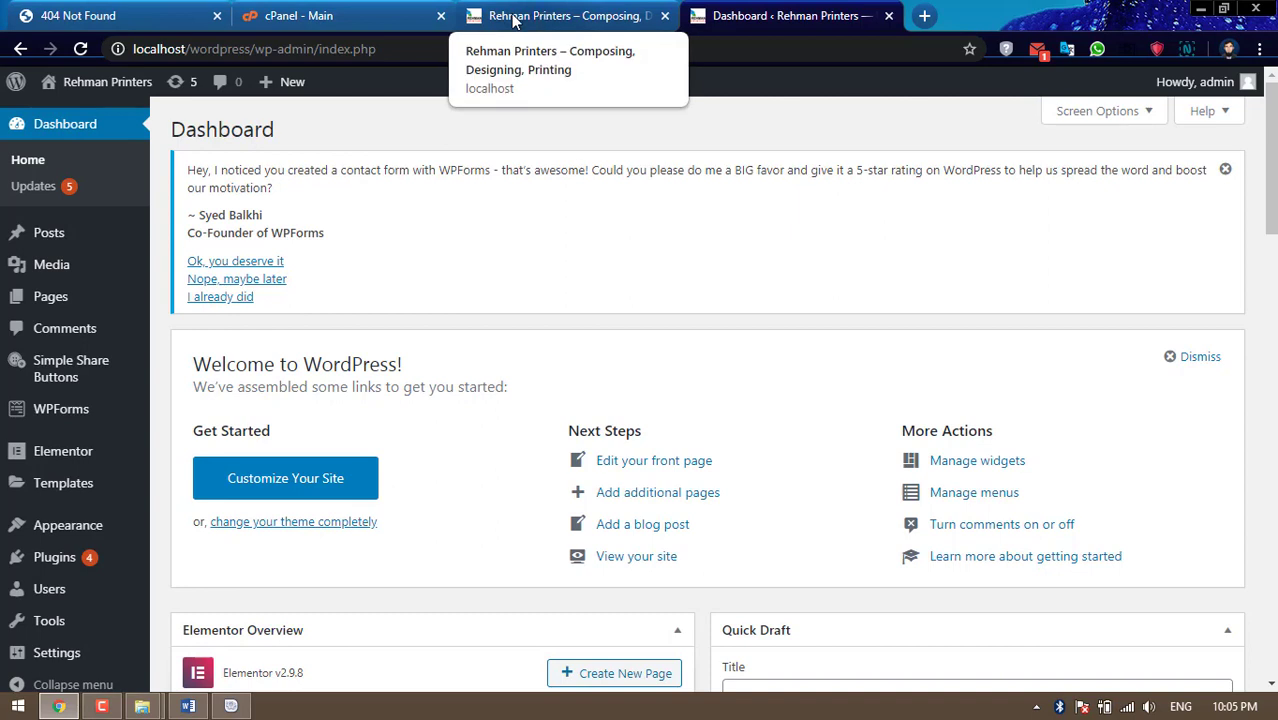
left_click(336, 16)
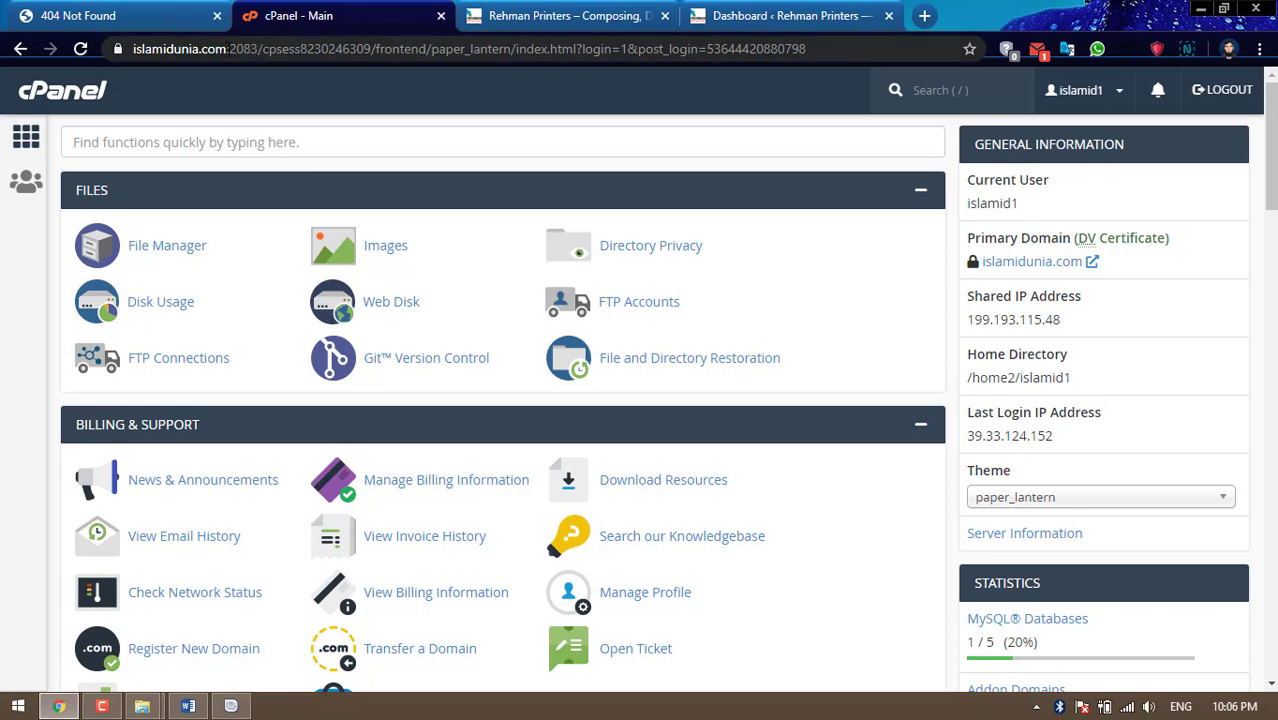
Reload cPanel and sign back into the islamidunia.com account with the pasted password, dismissing Chrome's save prompt
left_click(82, 49)
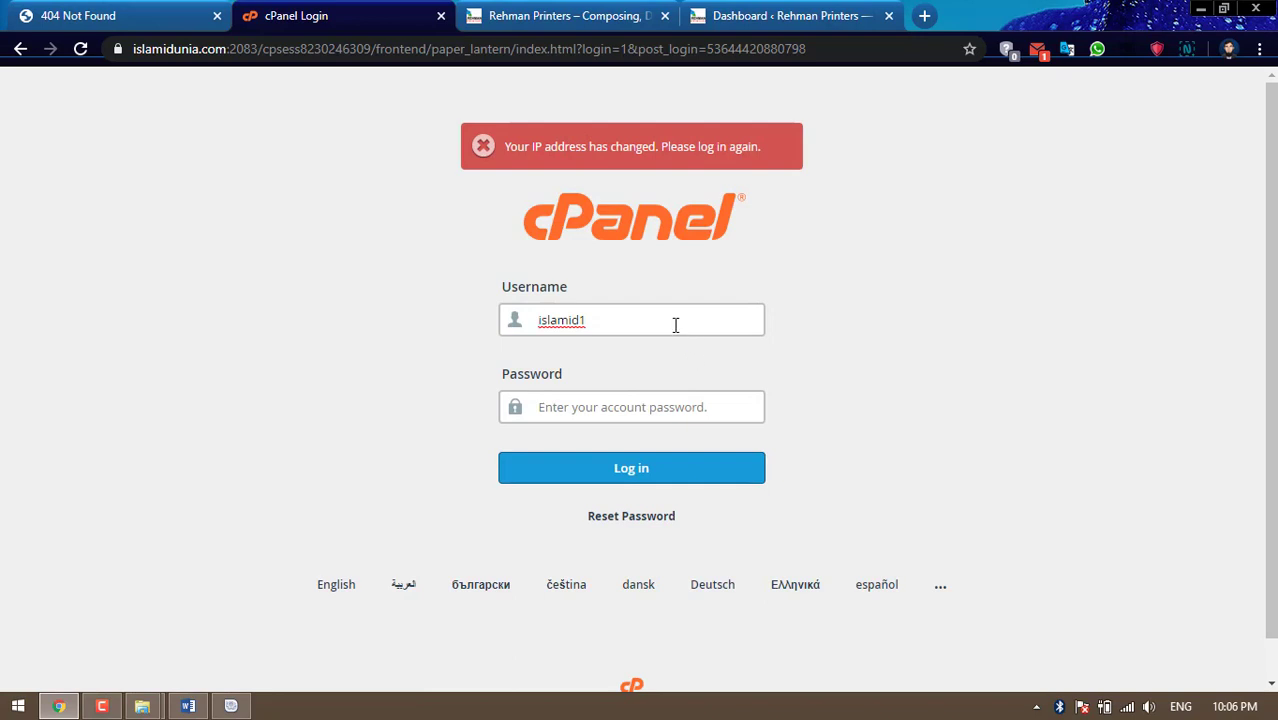
left_click(654, 414)
key("ctrl+v")
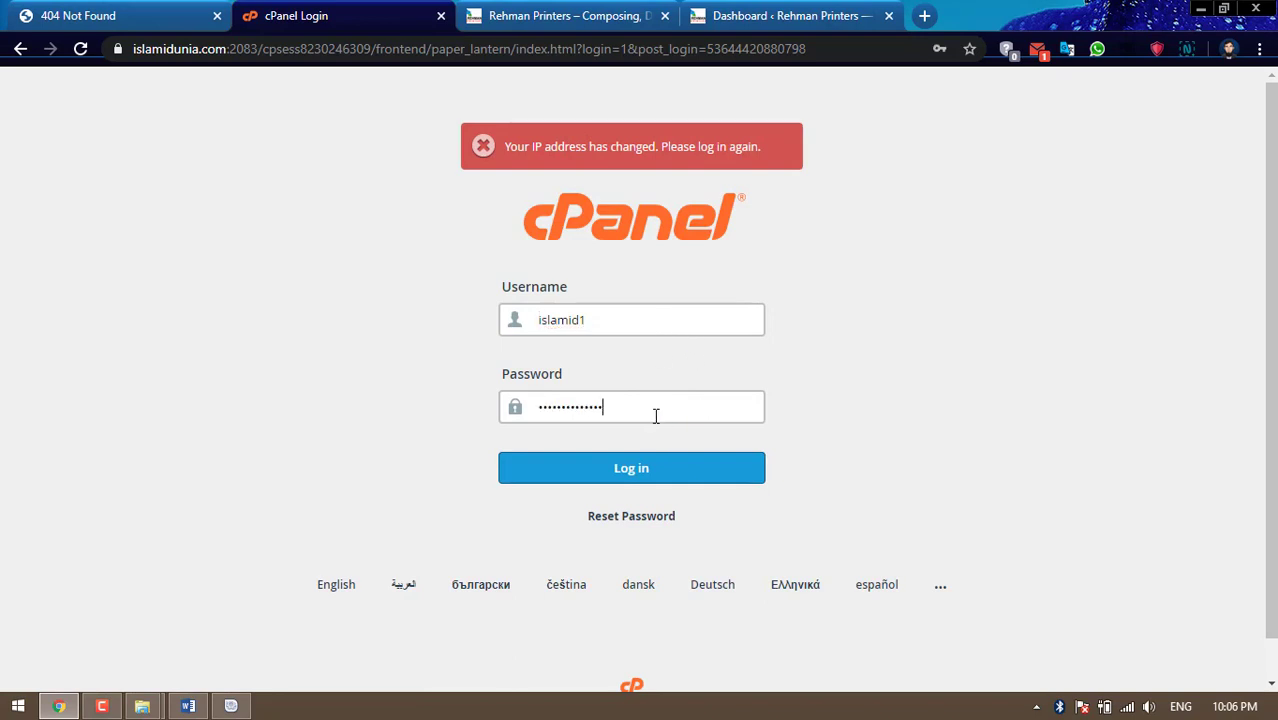
left_click_drag(607, 330, 514, 328)
left_click(629, 406)
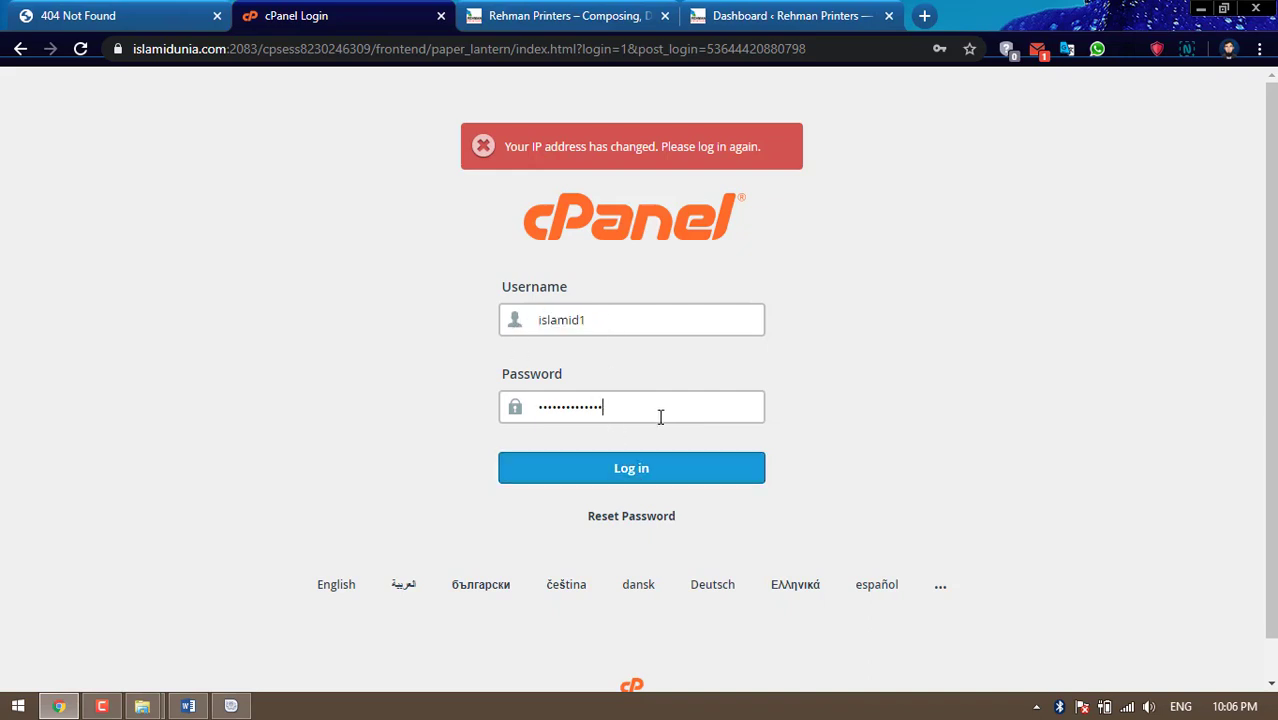
left_click(629, 470)
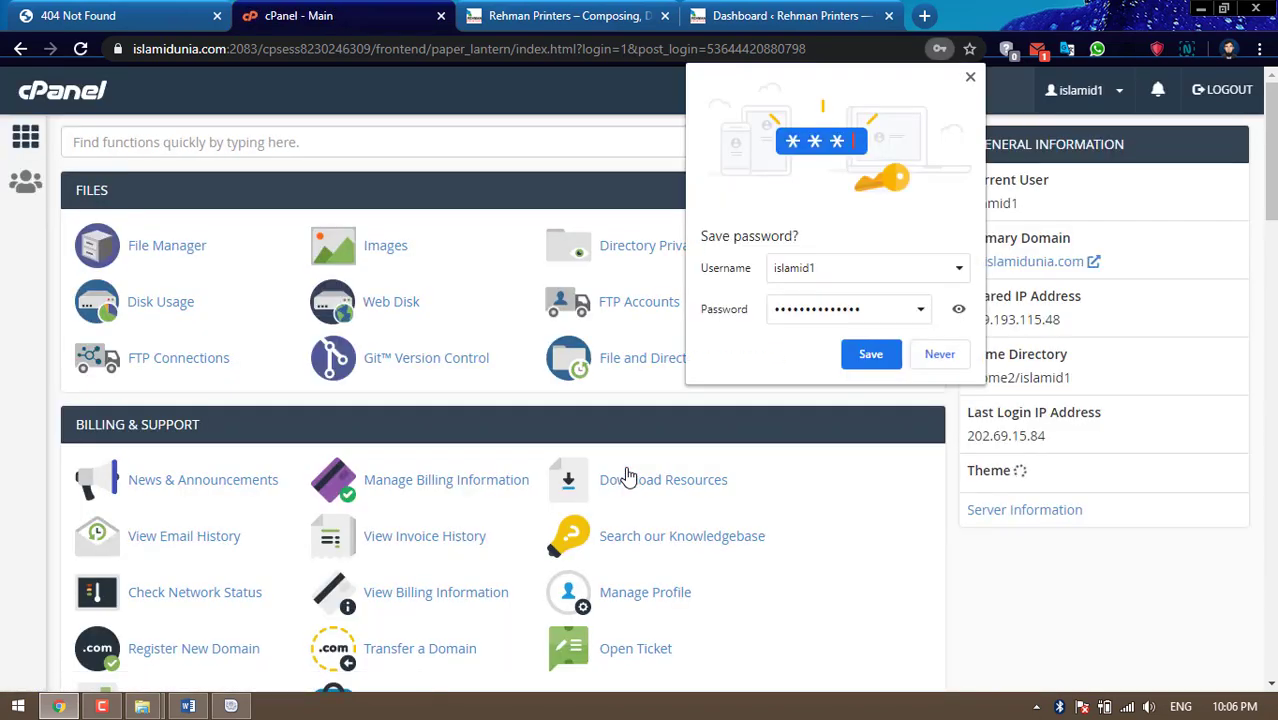
left_click(971, 77)
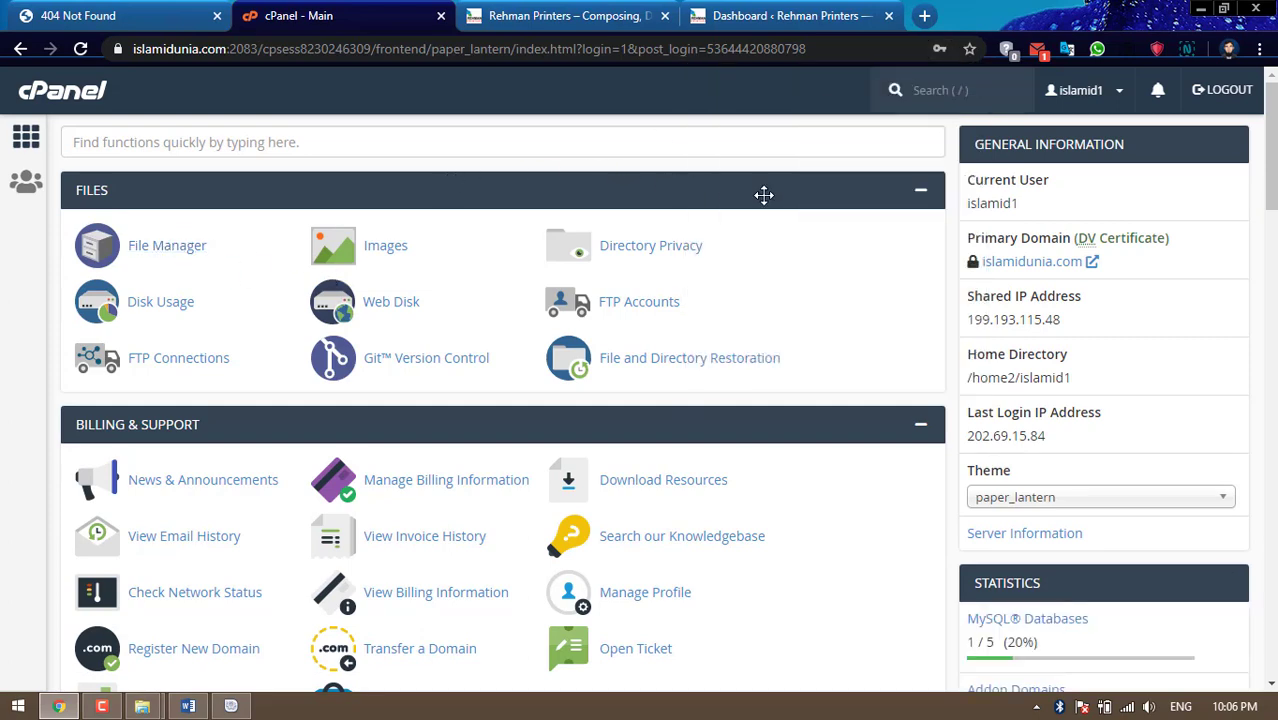
Briefly open File Manager from the cPanel home page, then close its tab
scroll(842, 197, "down", 3)
scroll(843, 227, "up", 3)
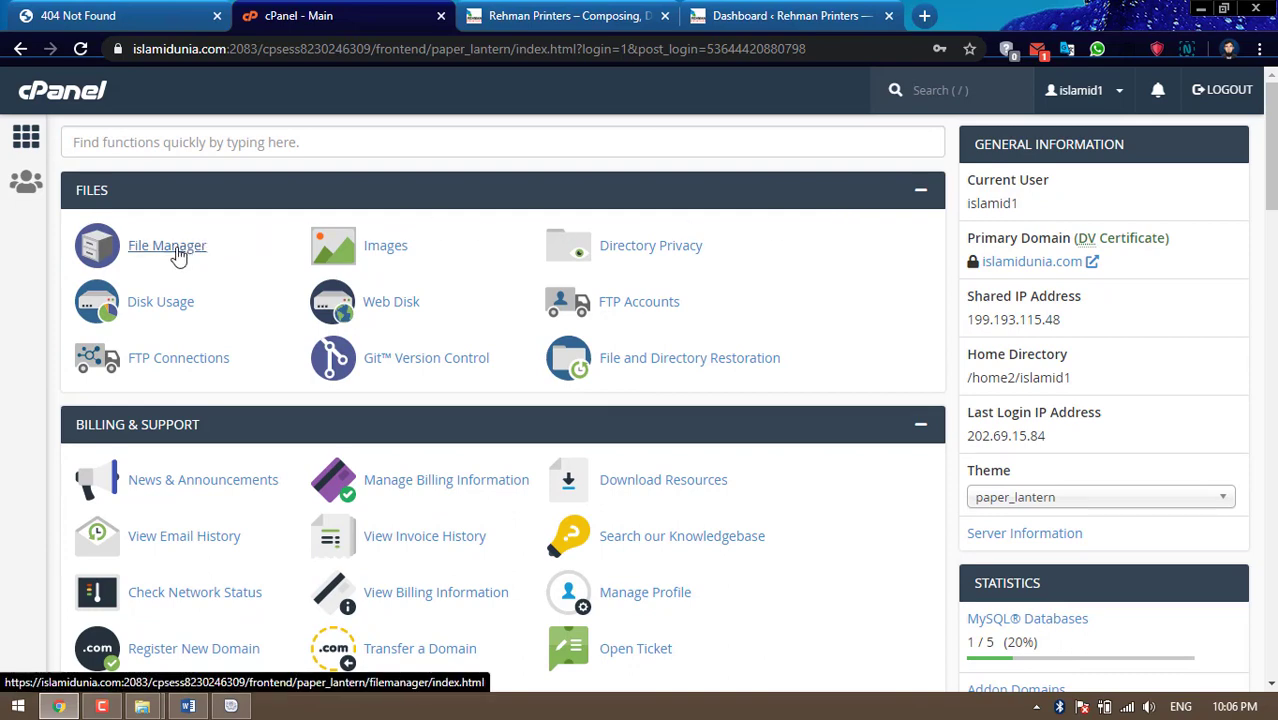
left_click(178, 254)
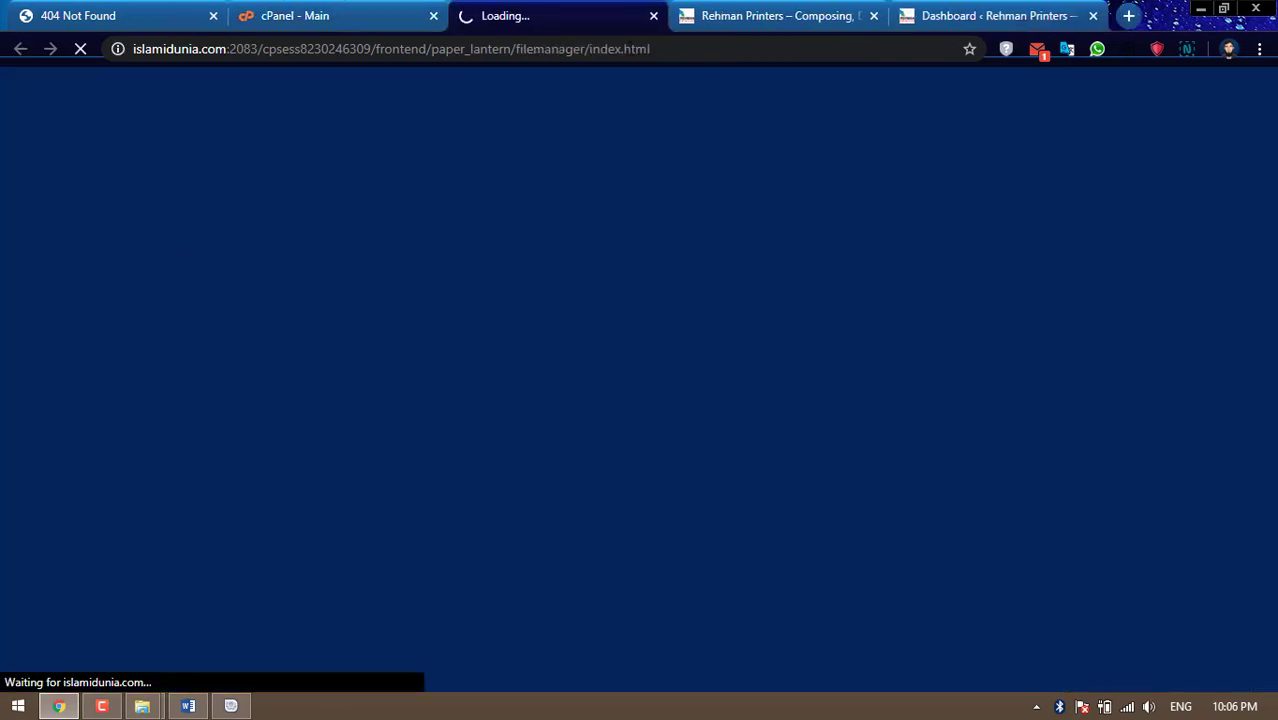
left_click(653, 16)
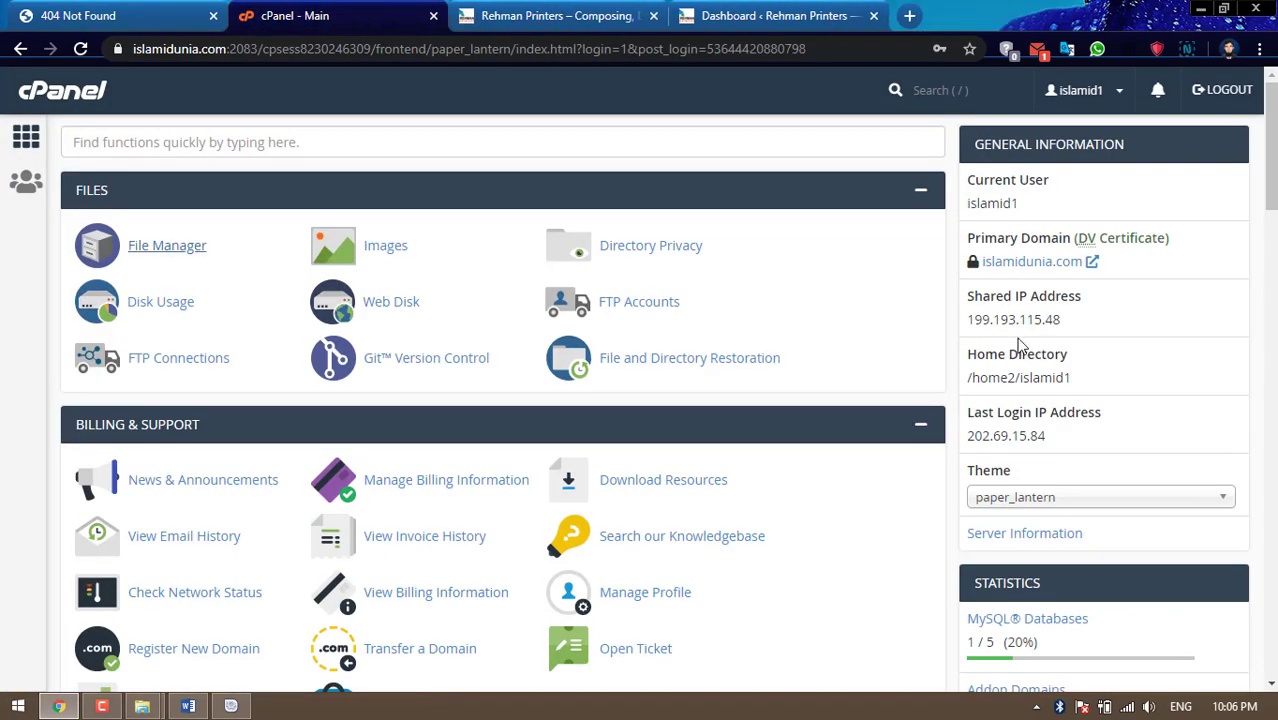
Scroll down to the Software section and launch Softaculous Apps Installer
scroll(1022, 345, "down", 4)
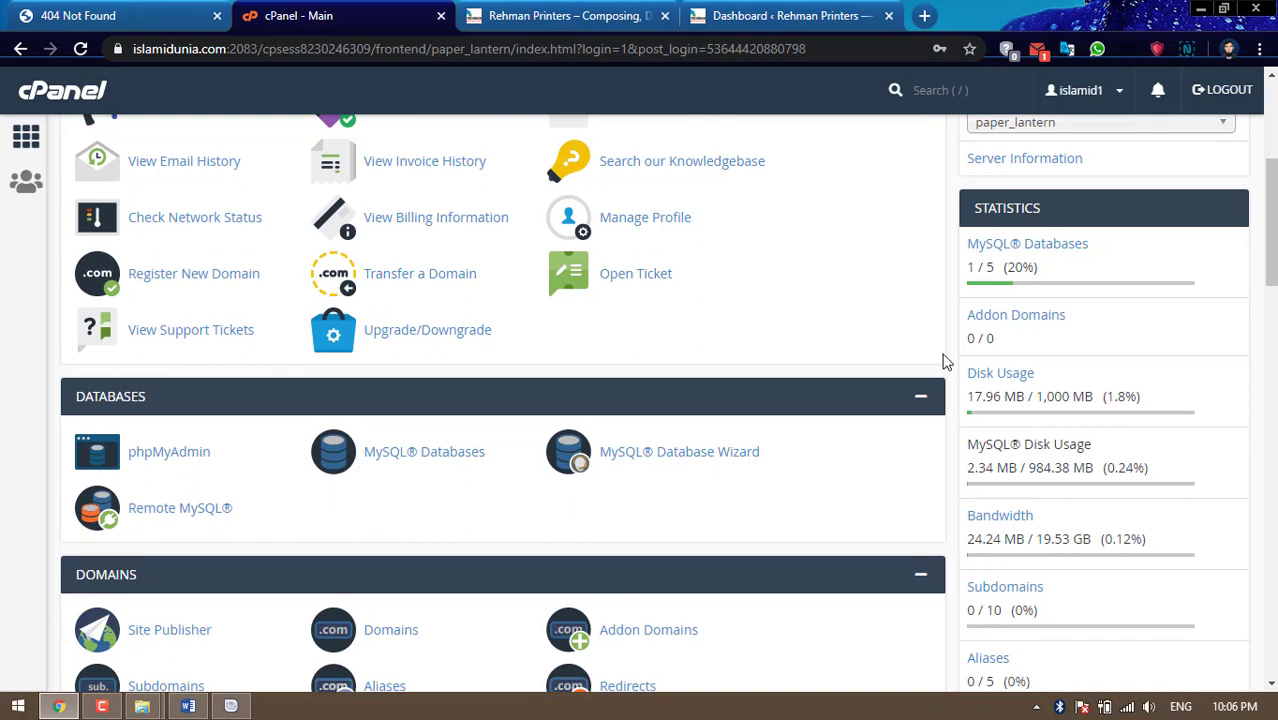
scroll(942, 357, "down", 3)
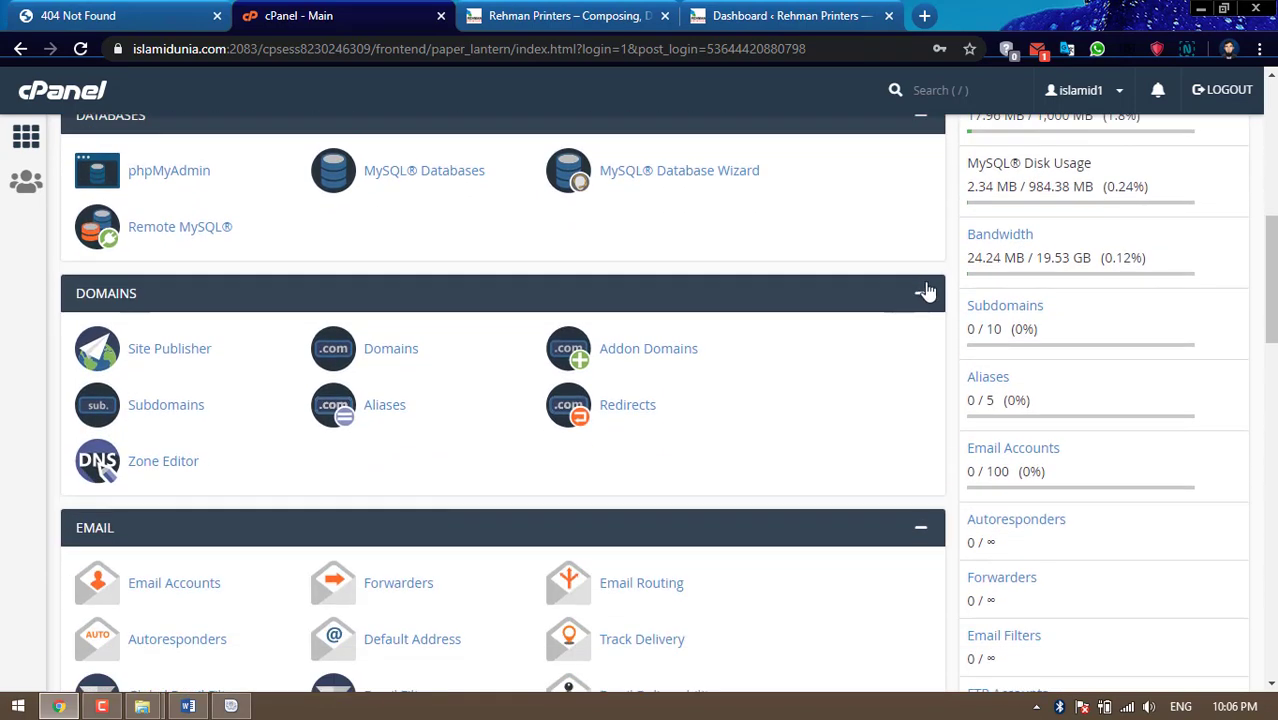
scroll(926, 290, "down", 5)
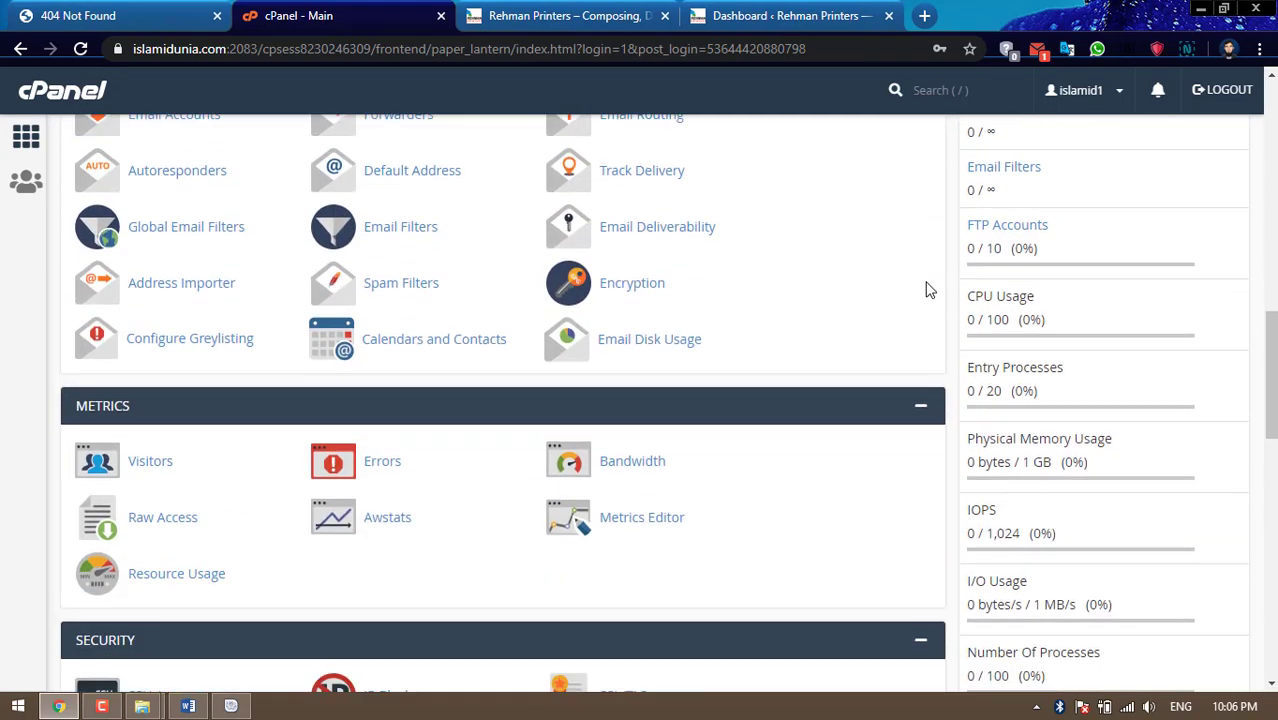
scroll(926, 290, "down", 2)
scroll(926, 290, "down", 3)
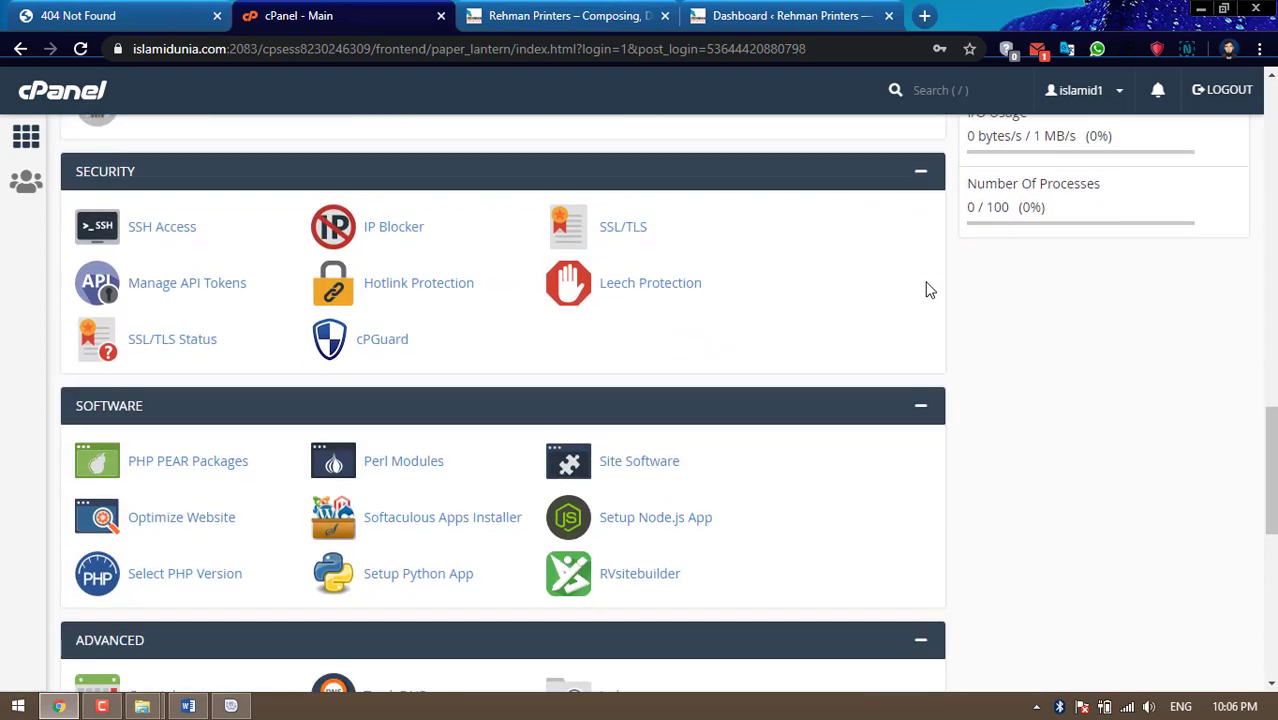
scroll(926, 290, "down", 1)
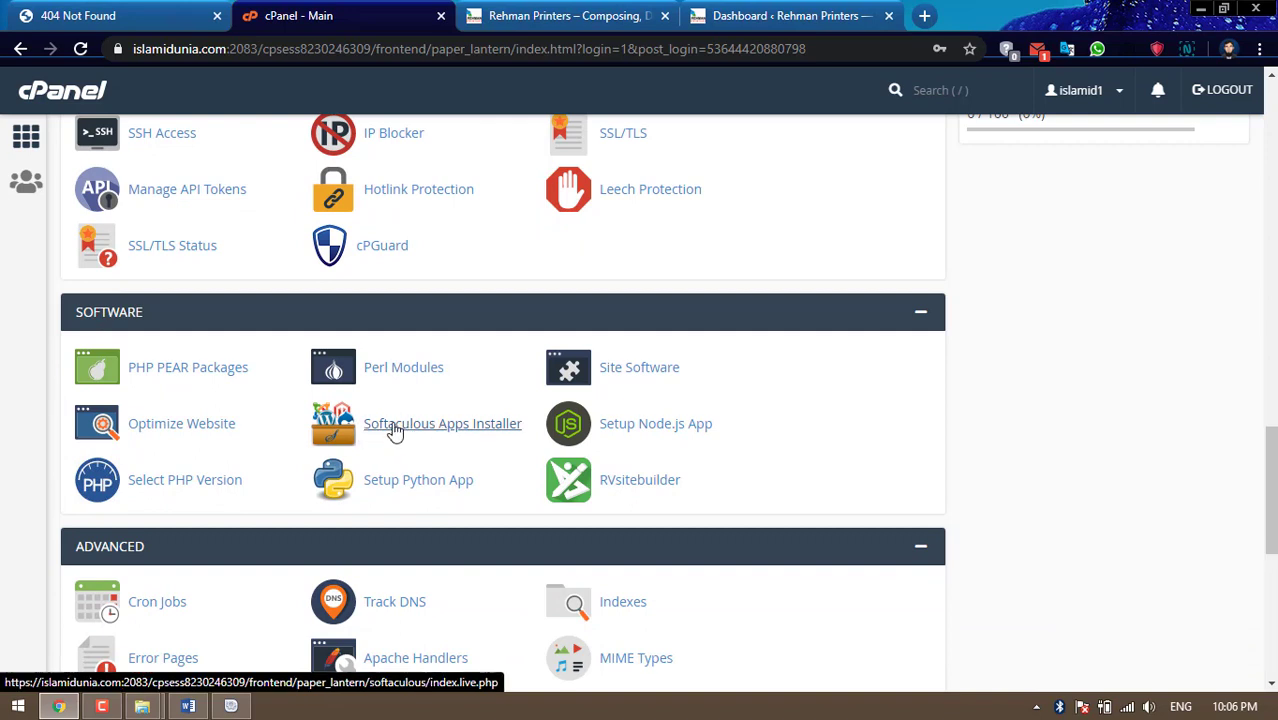
left_click(459, 435)
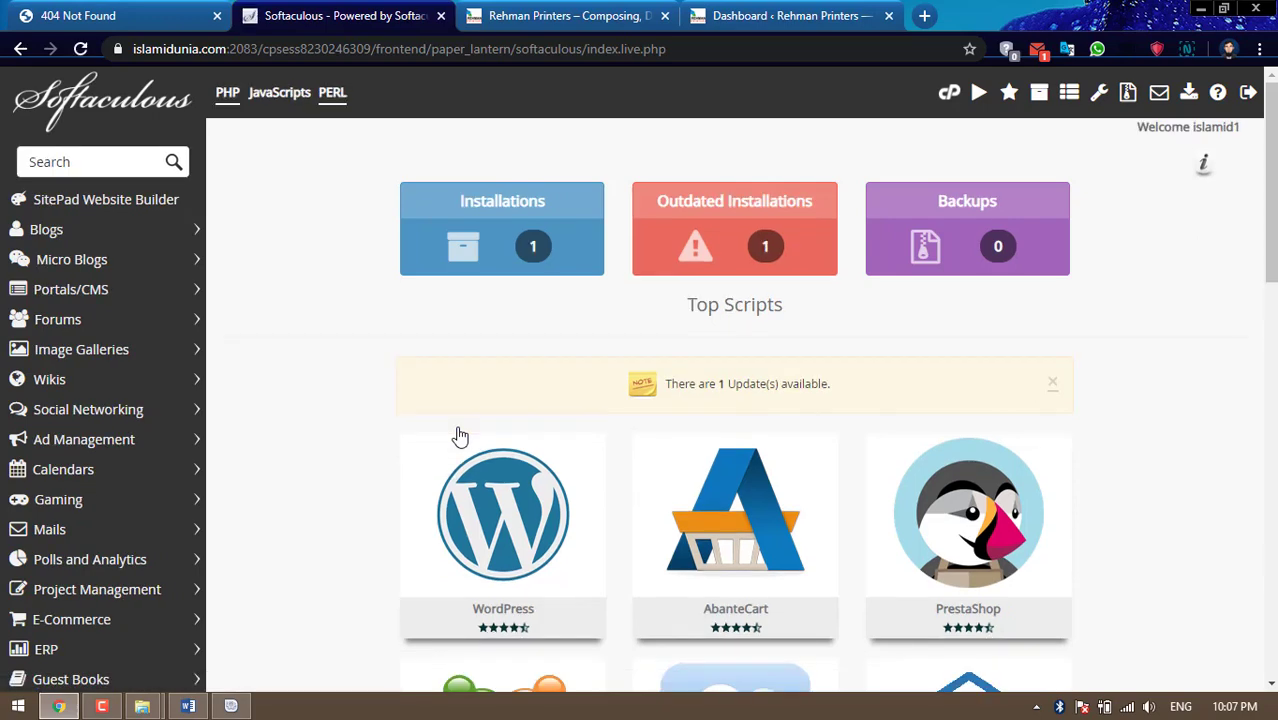
Choose Install on the WordPress card under Top Scripts
scroll(459, 436, "down", 2)
mouse_move(500, 355)
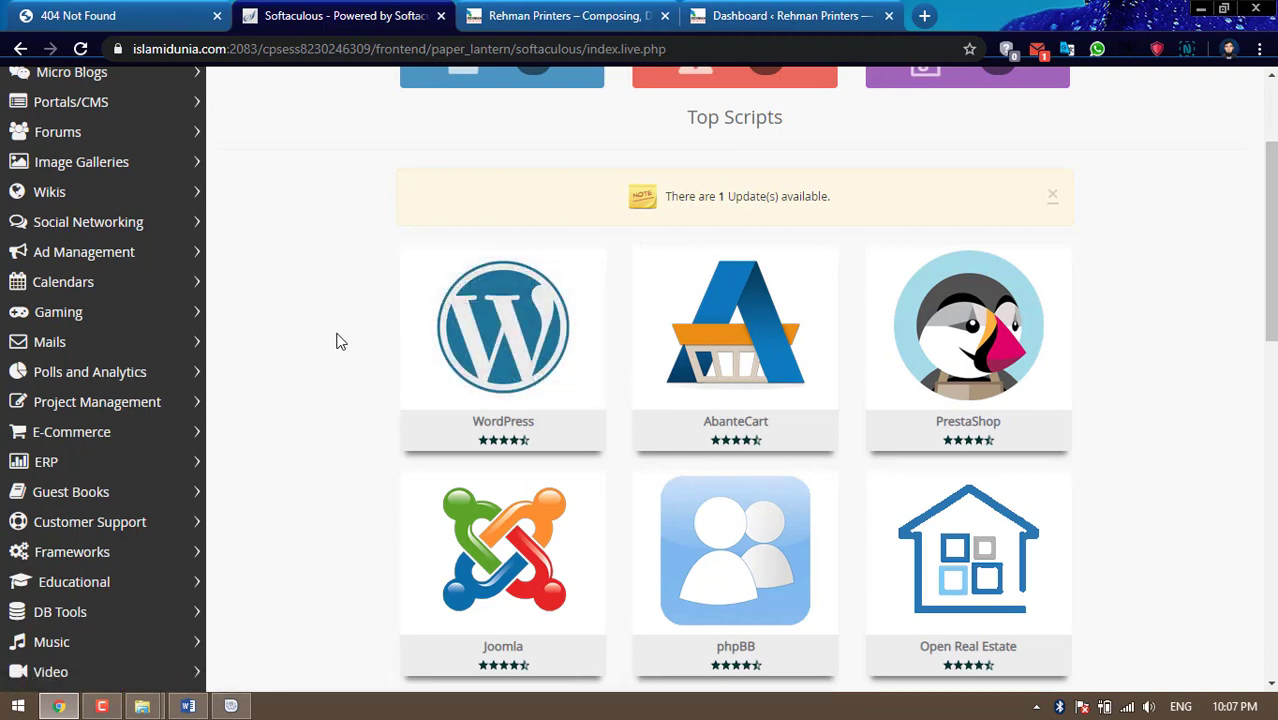
mouse_move(491, 318)
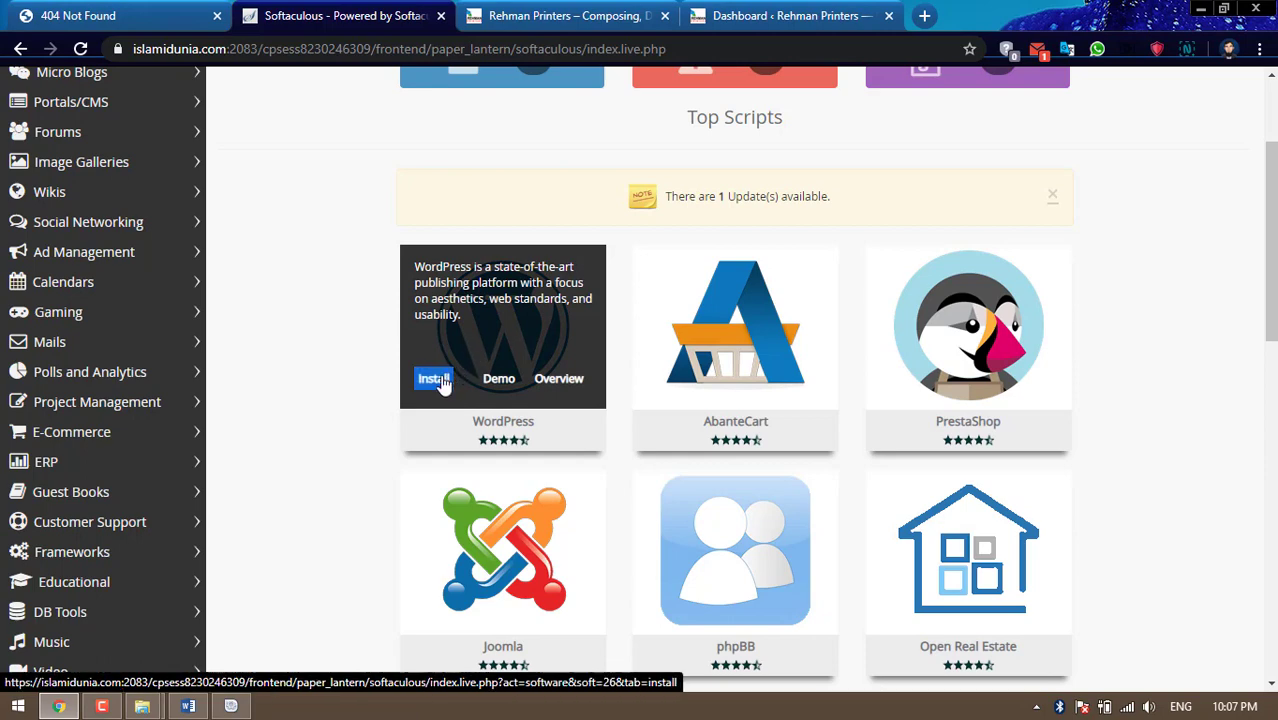
left_click(441, 382)
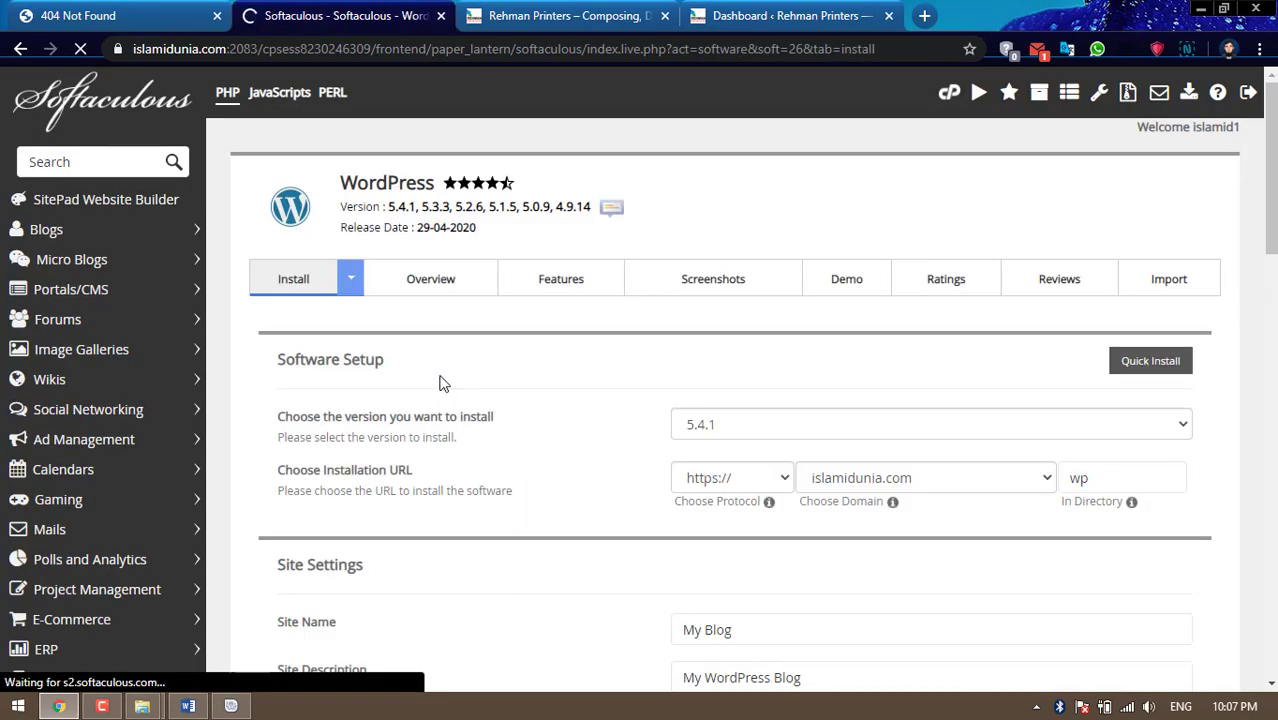
Delete the default 'wp' from the In Directory field, leaving it empty
scroll(444, 385, "down", 2)
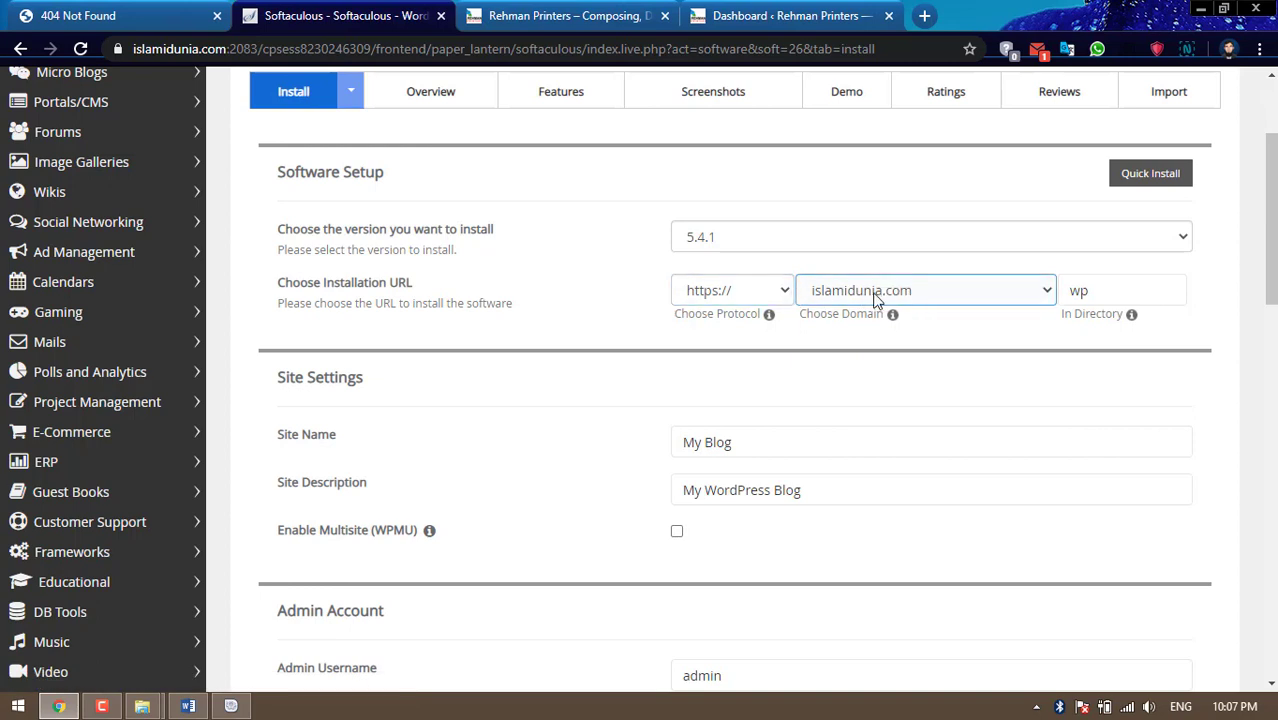
left_click(1100, 289)
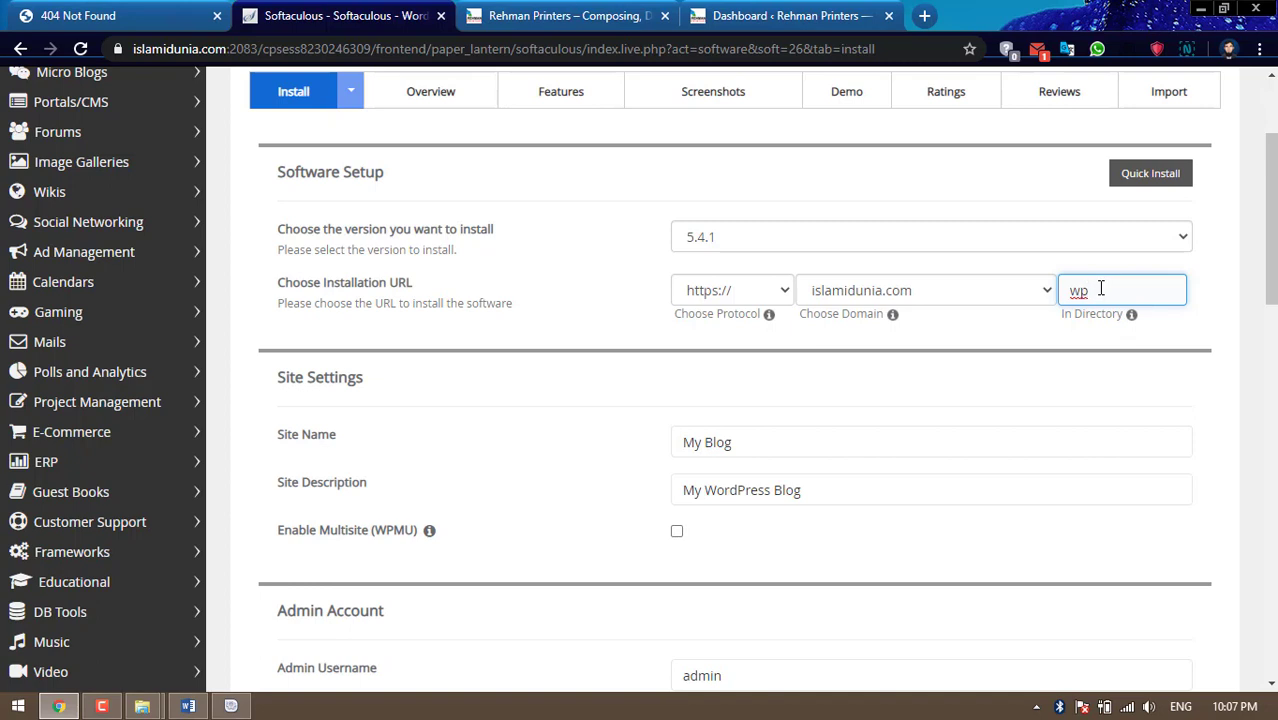
left_click_drag(1093, 290, 1062, 296)
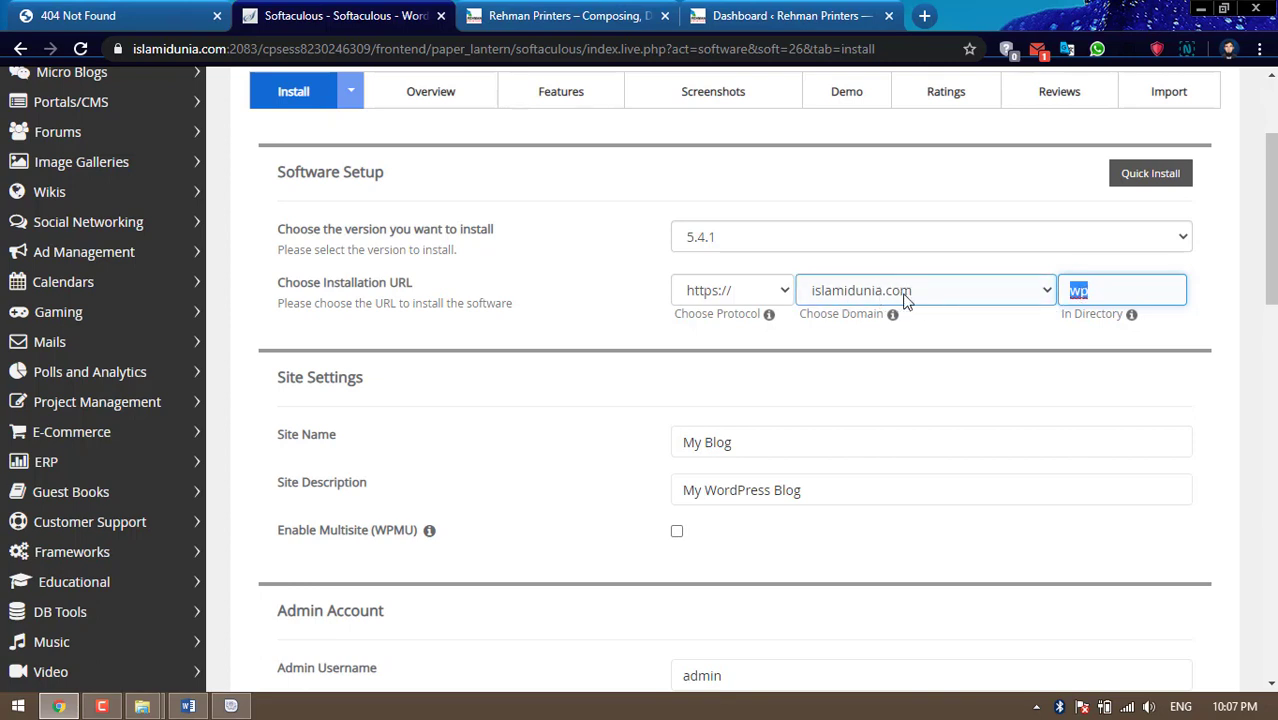
left_click(1100, 291)
key("BackSpace")
key("BackSpace")
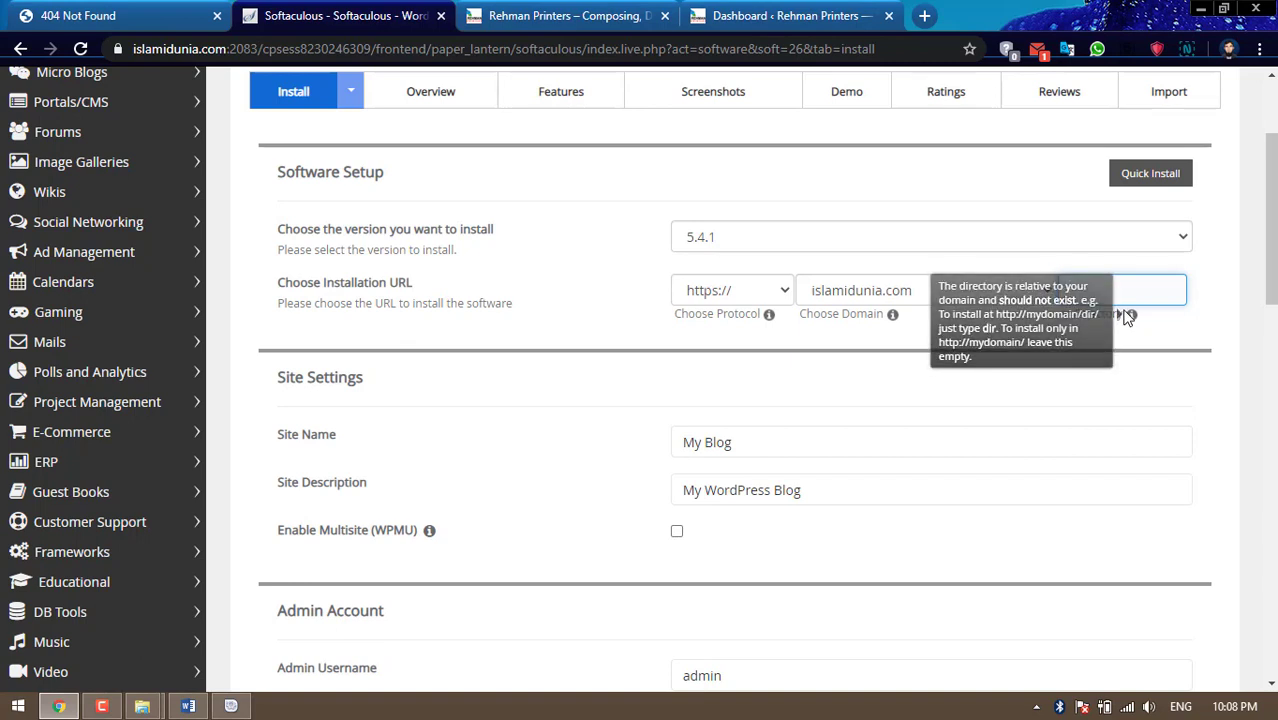
scroll(1010, 441, "down", 2)
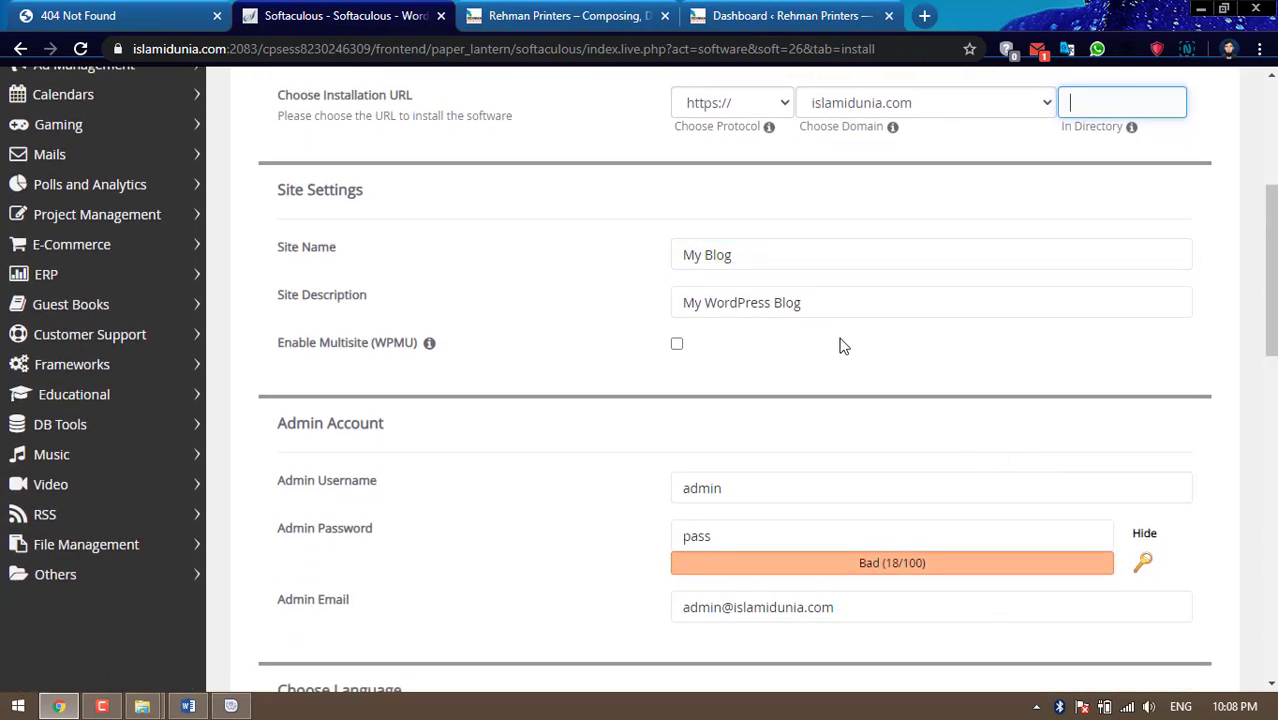
Set Site Name to 'Islami Dunia' and clear the Site Description
left_click_drag(919, 253, 617, 262)
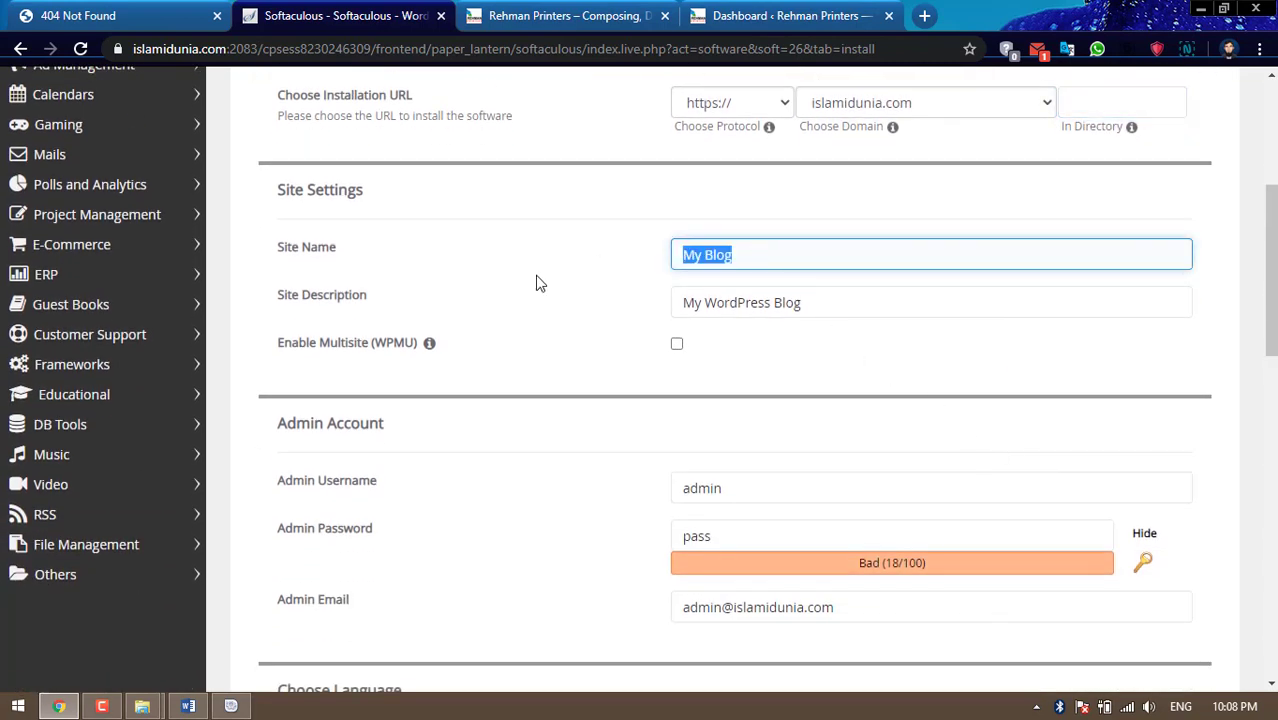
type("Is")
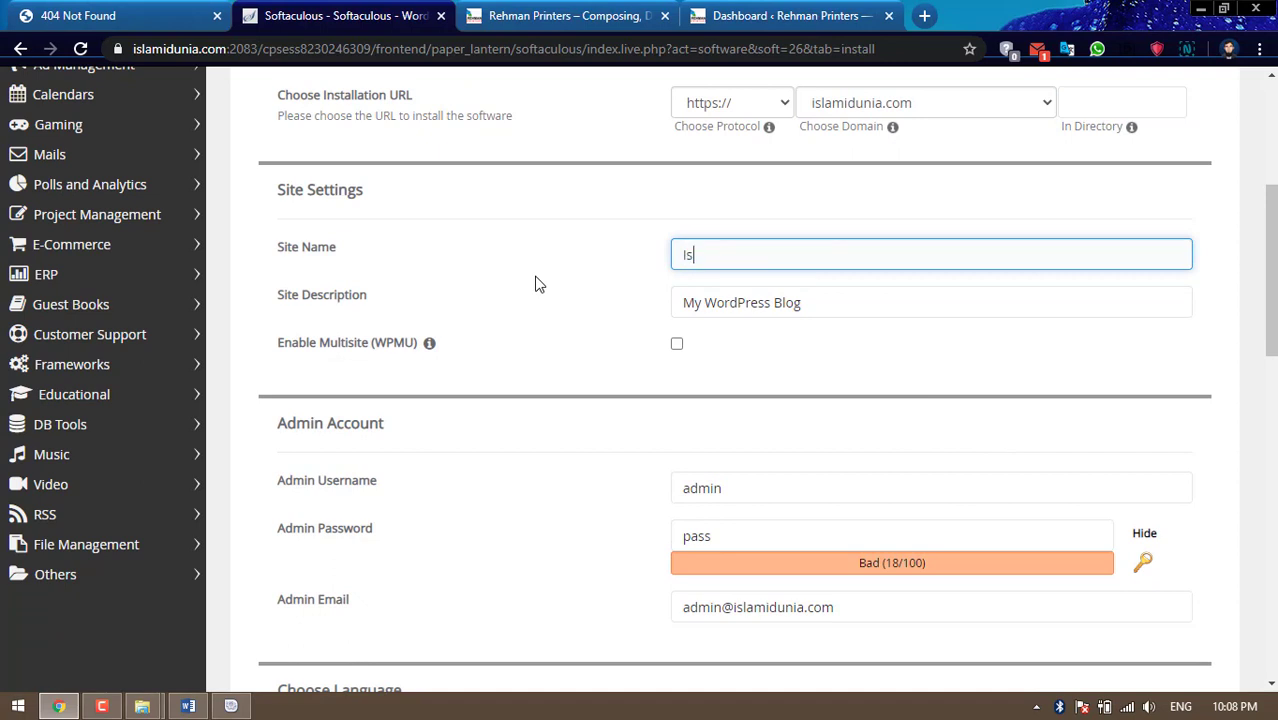
type("lami Dunia")
left_click_drag(827, 302, 542, 310)
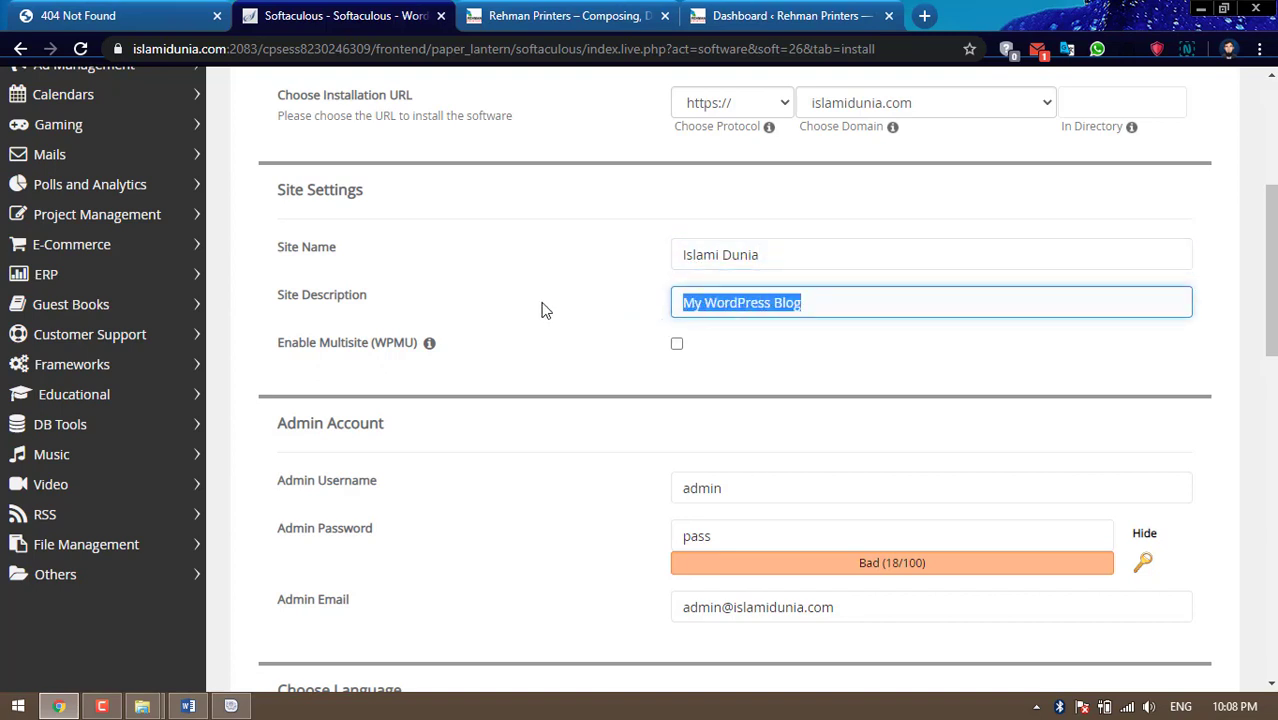
key("BackSpace")
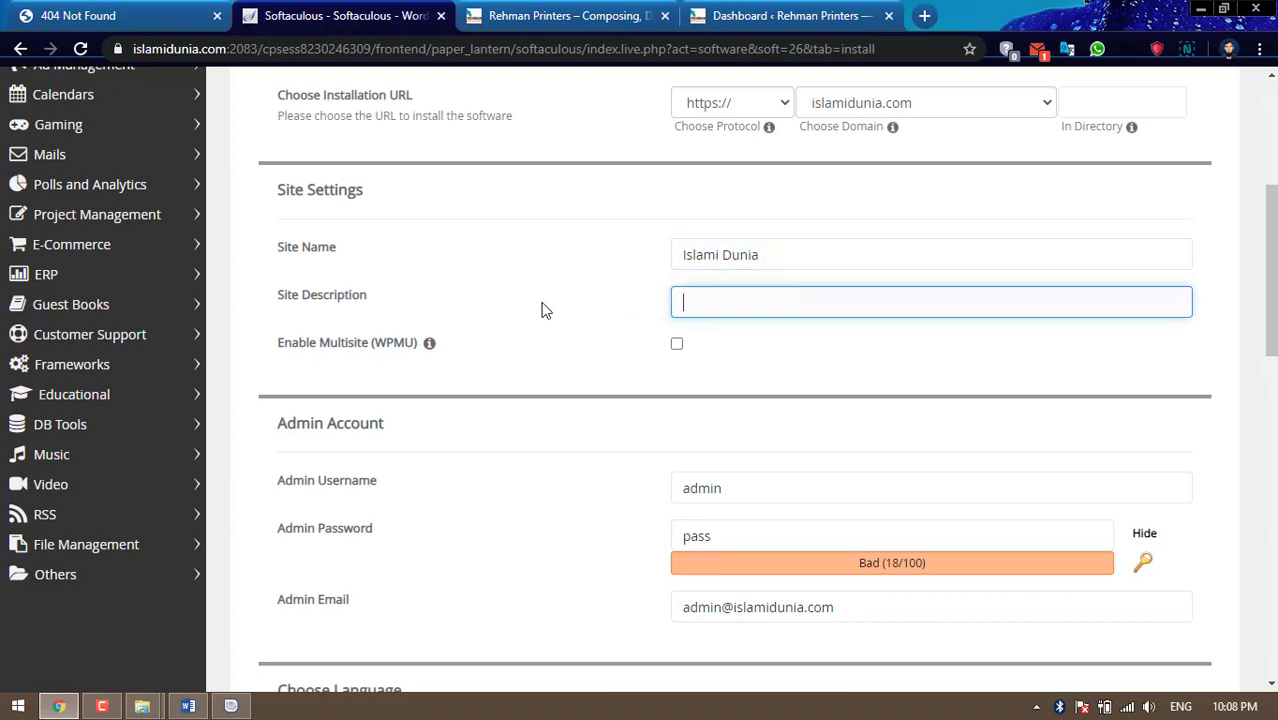
Replace the default admin password with a pasted strong password, masking its characters
scroll(902, 362, "down", 1)
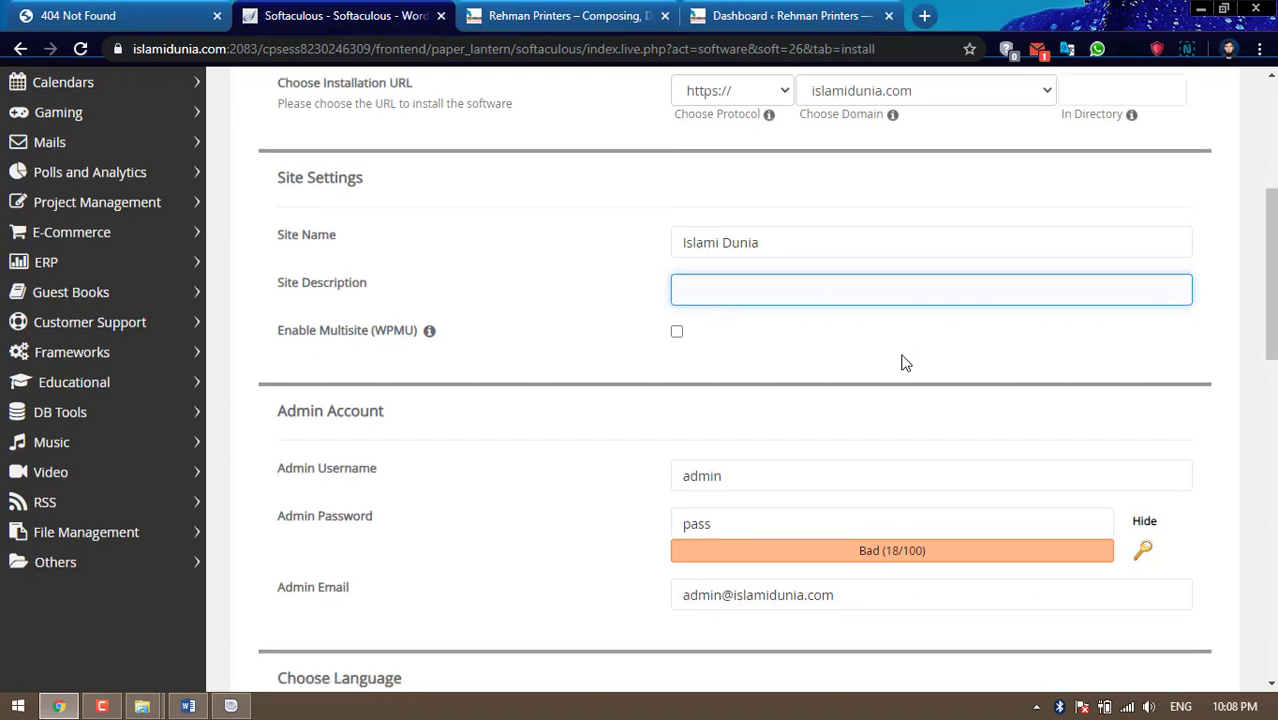
double_click(750, 437)
key("BackSpace")
scroll(1064, 354, "down", 1)
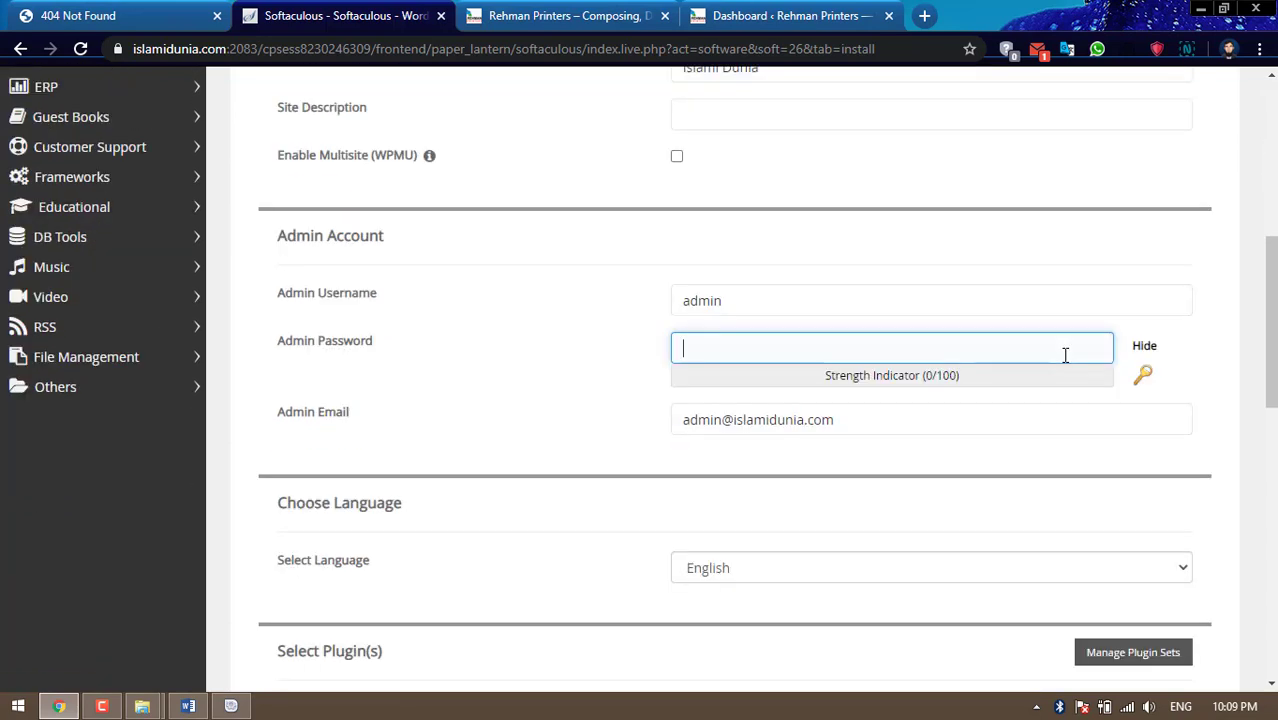
left_click(1146, 347)
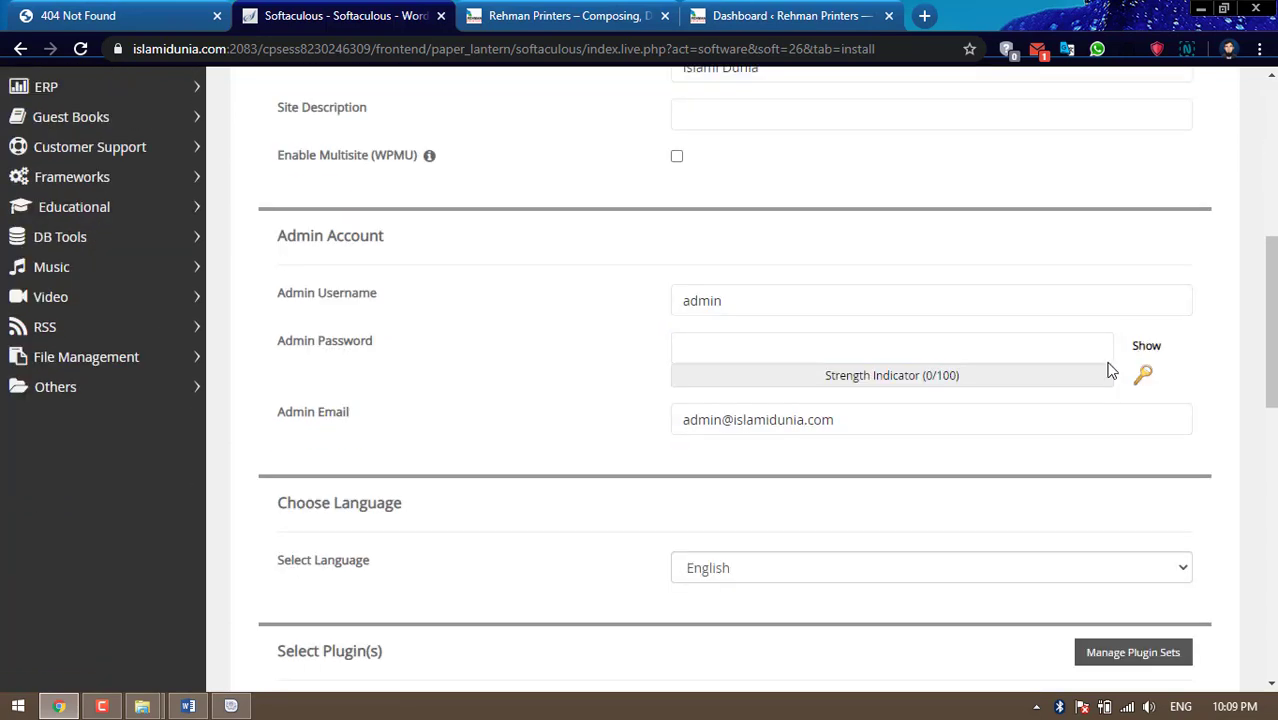
left_click(940, 358)
key("ctrl+v")
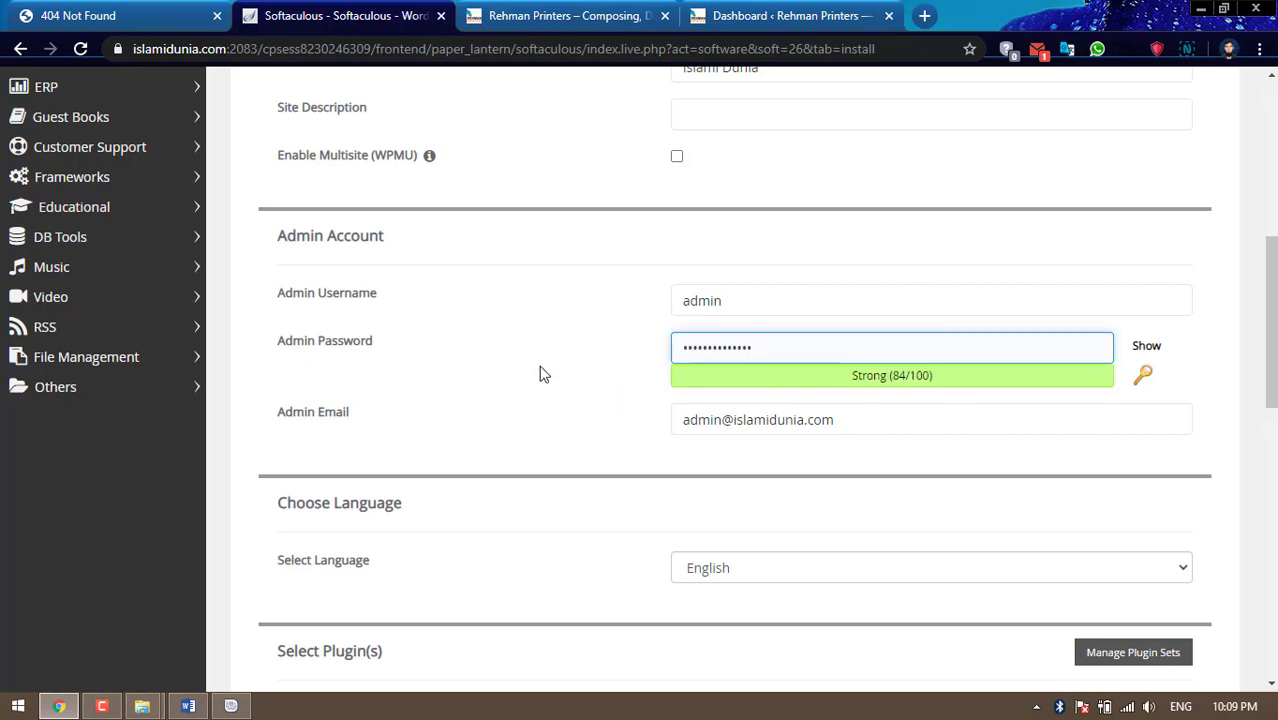
scroll(540, 372, "down", 1)
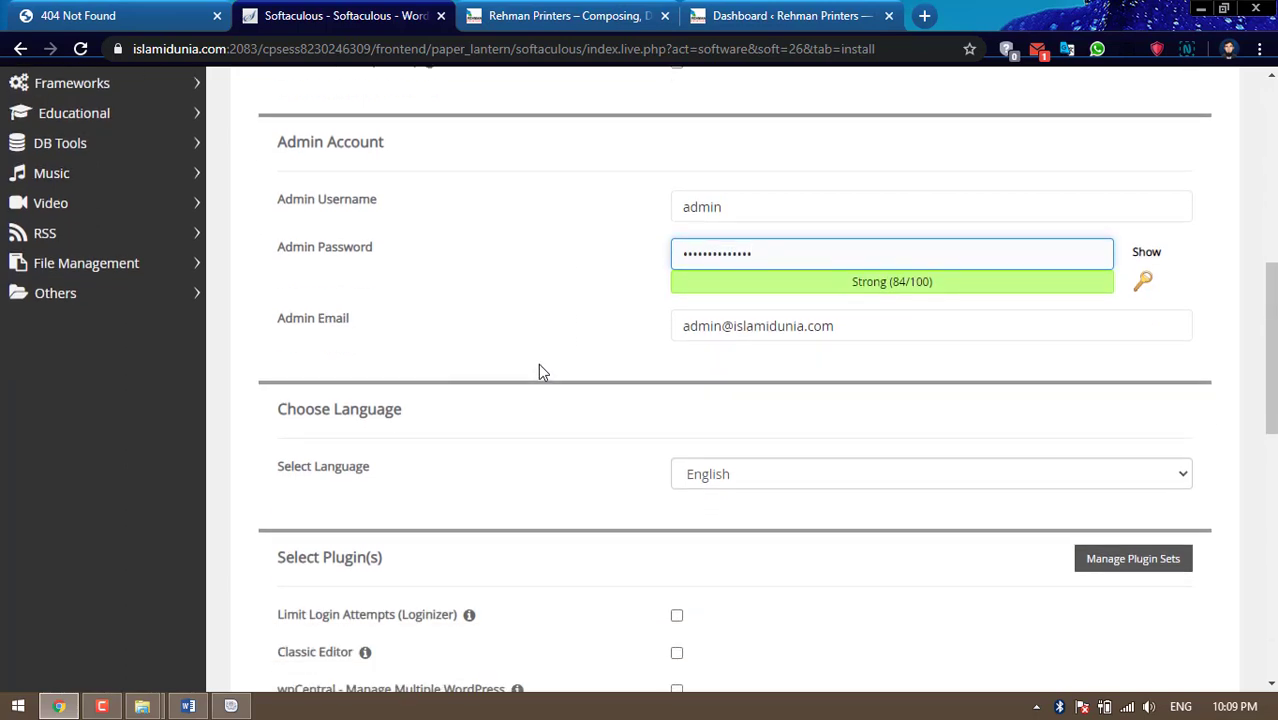
Replace the default admin e-mail with the site owner's e-mail address
left_click(781, 329)
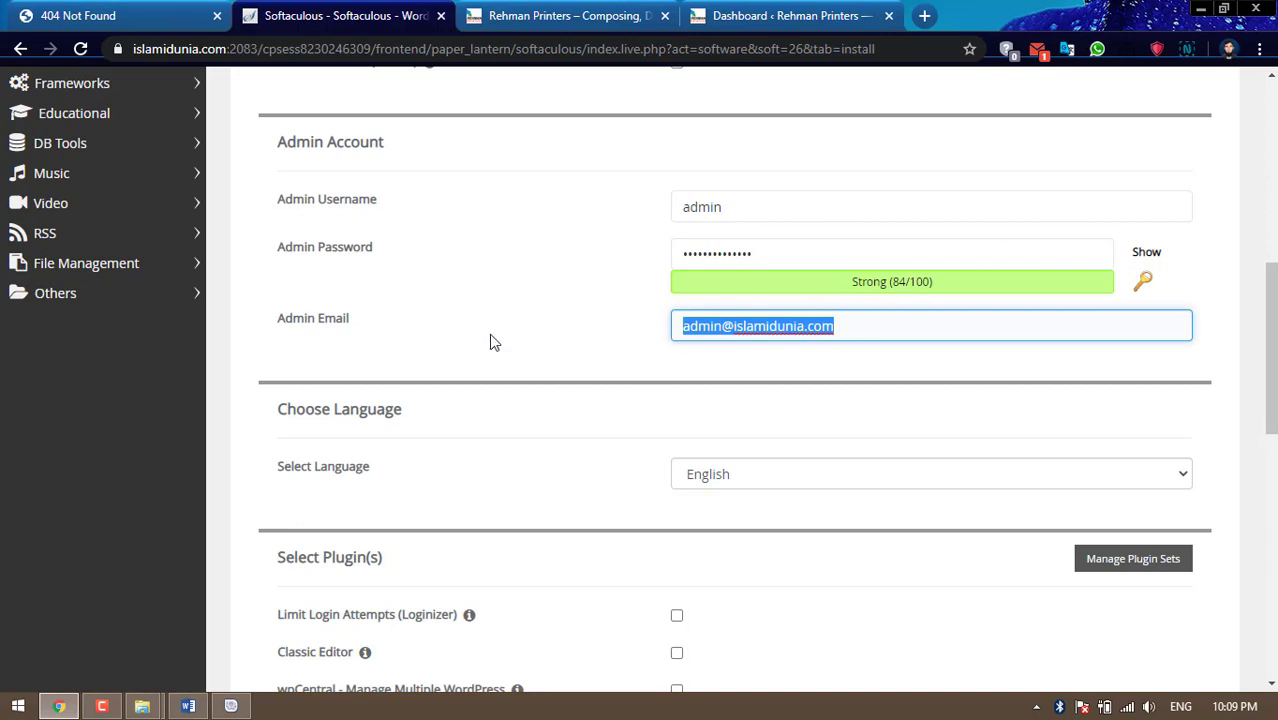
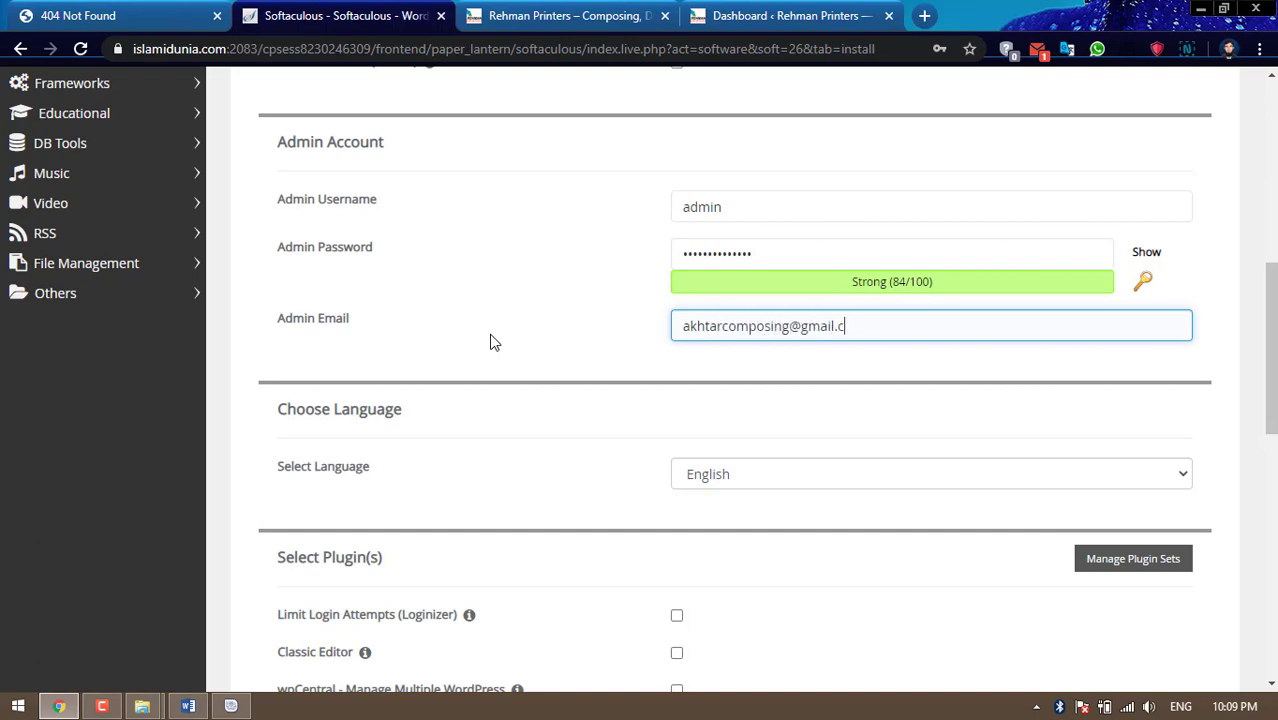
Collapse the theme selection section and submit the WordPress installation
scroll(618, 478, "down", 1)
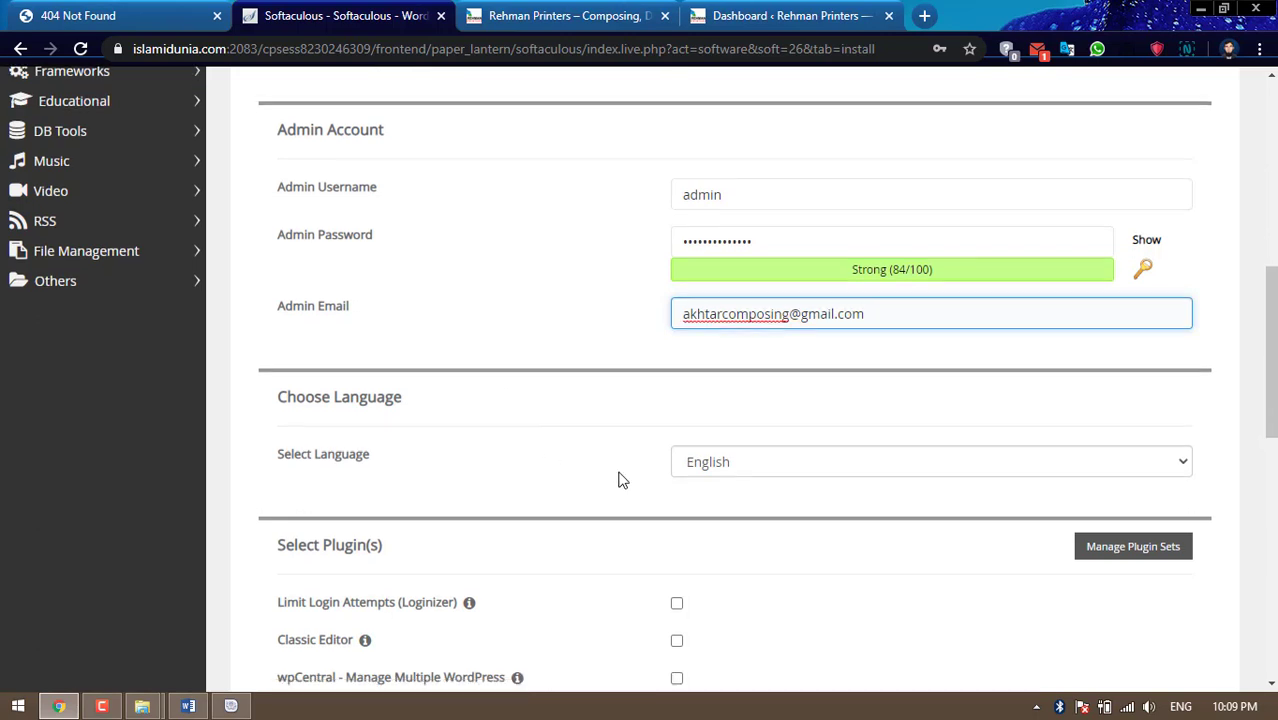
scroll(618, 478, "down", 2)
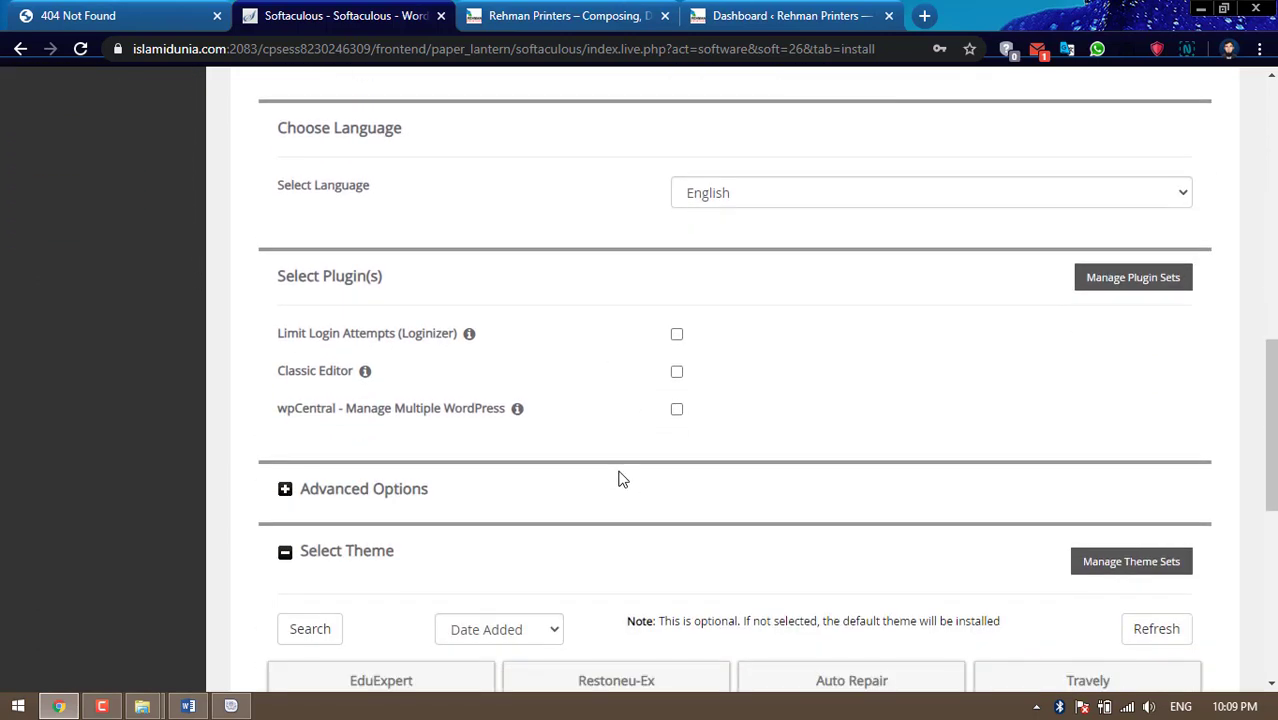
scroll(618, 478, "down", 3)
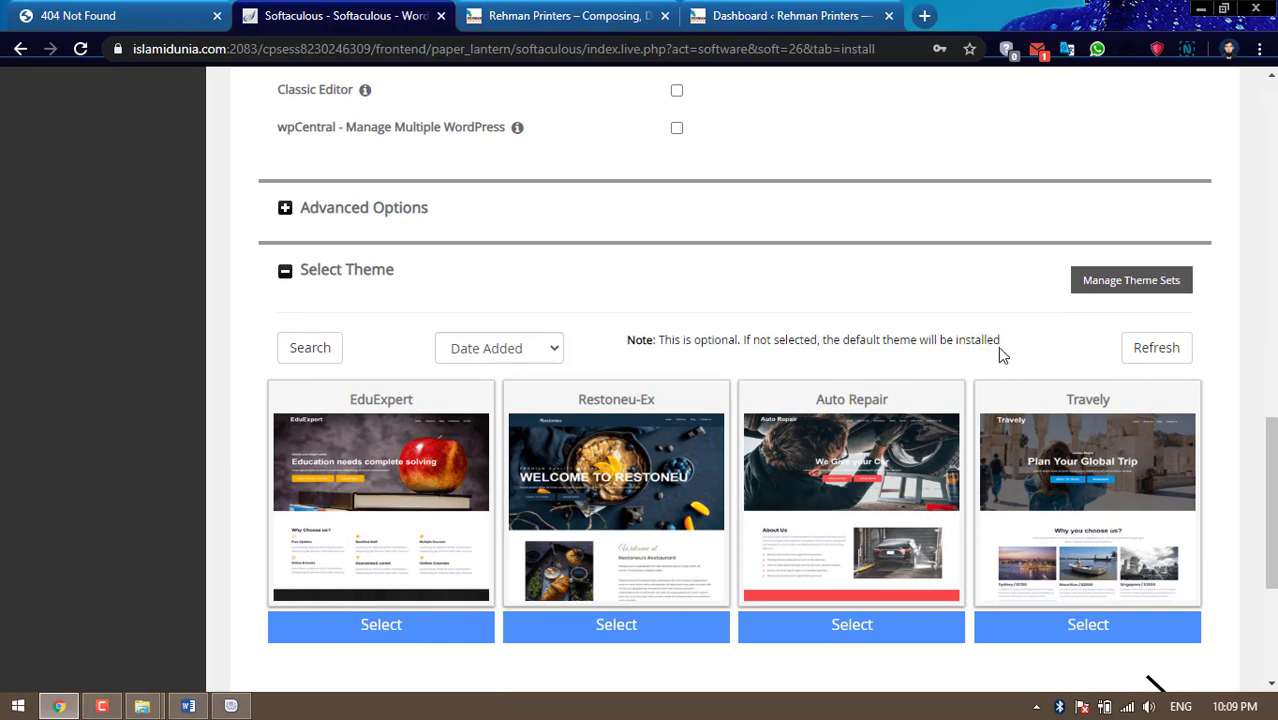
left_click(287, 276)
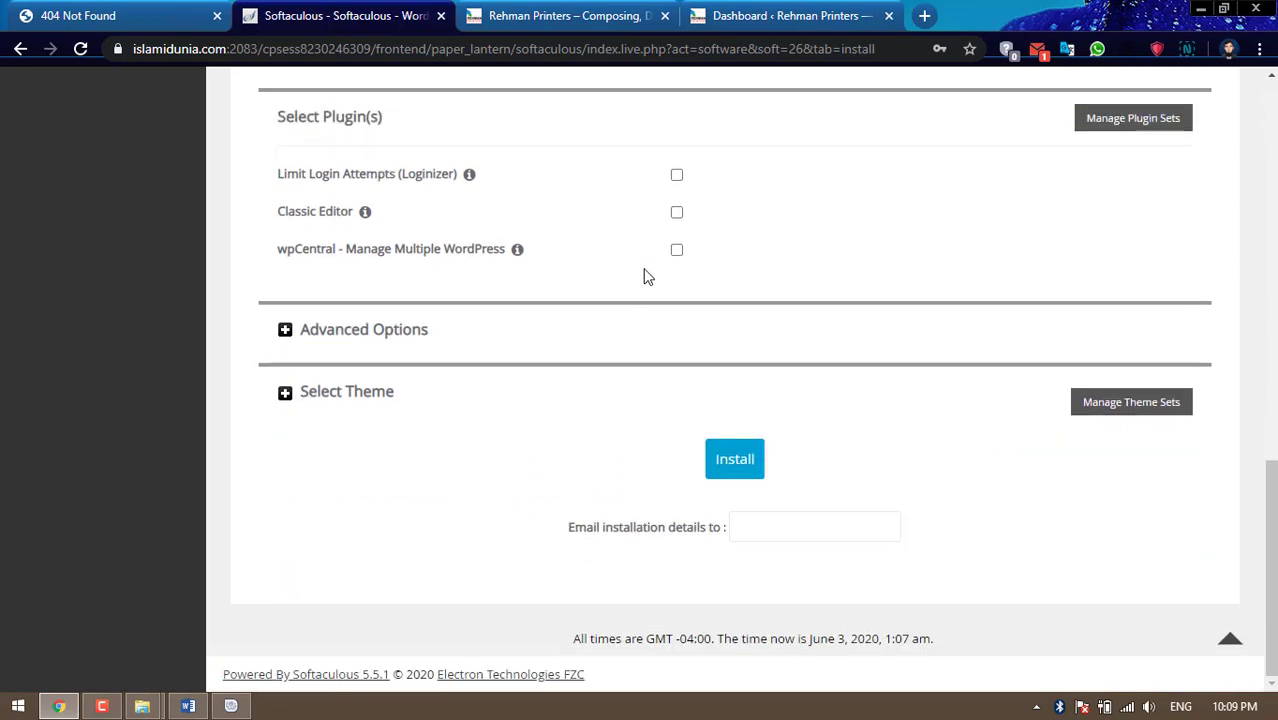
left_click(724, 466)
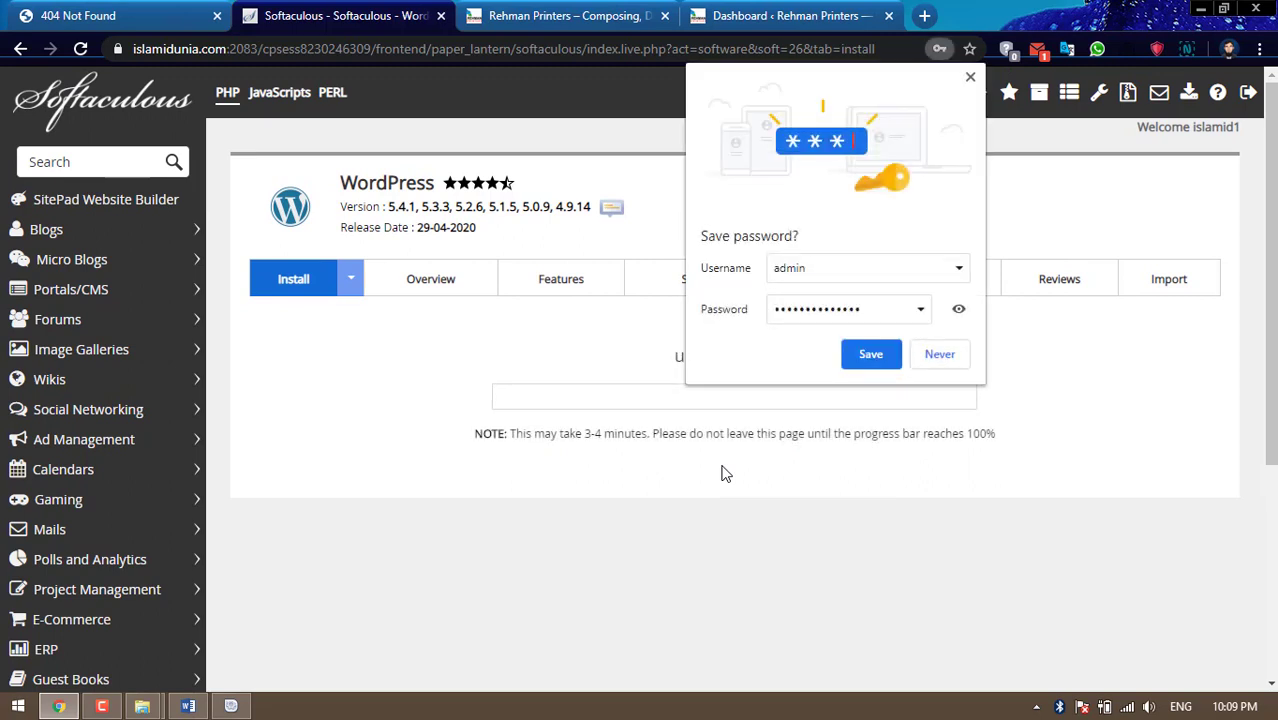
Dismiss Chrome's save-password prompt while the installation runs to the success page
left_click(969, 77)
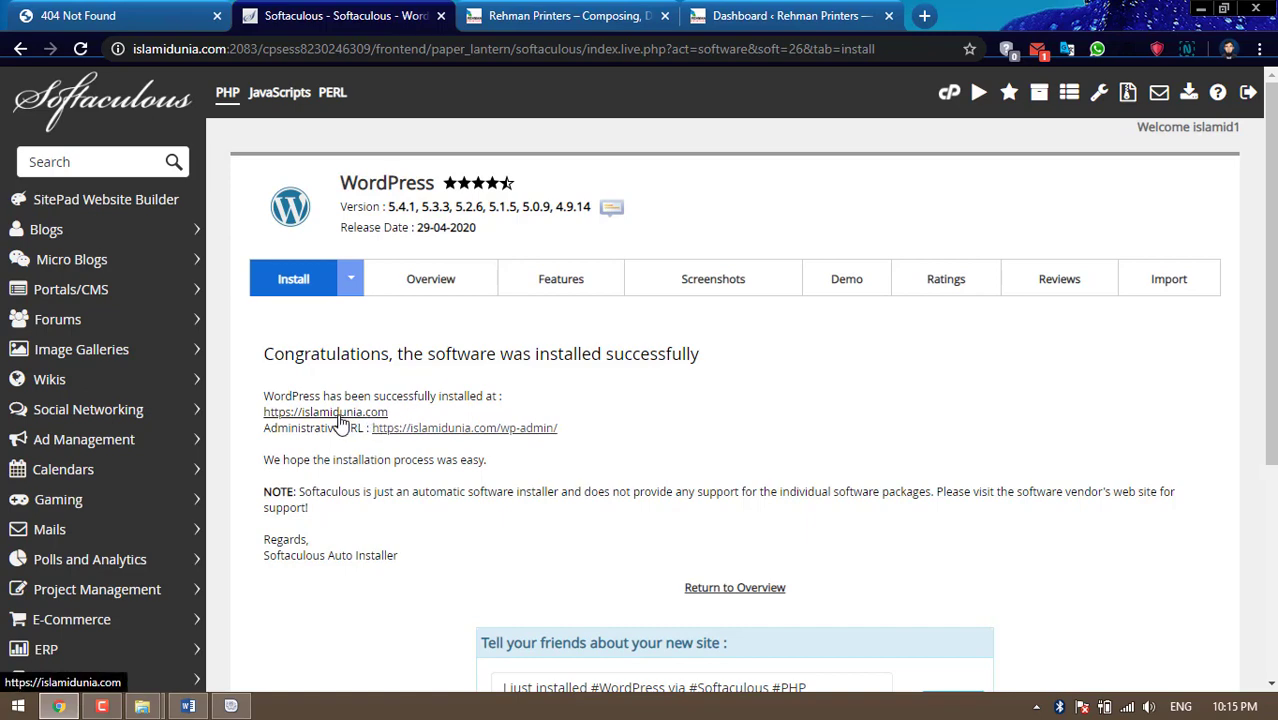
right_click(306, 418)
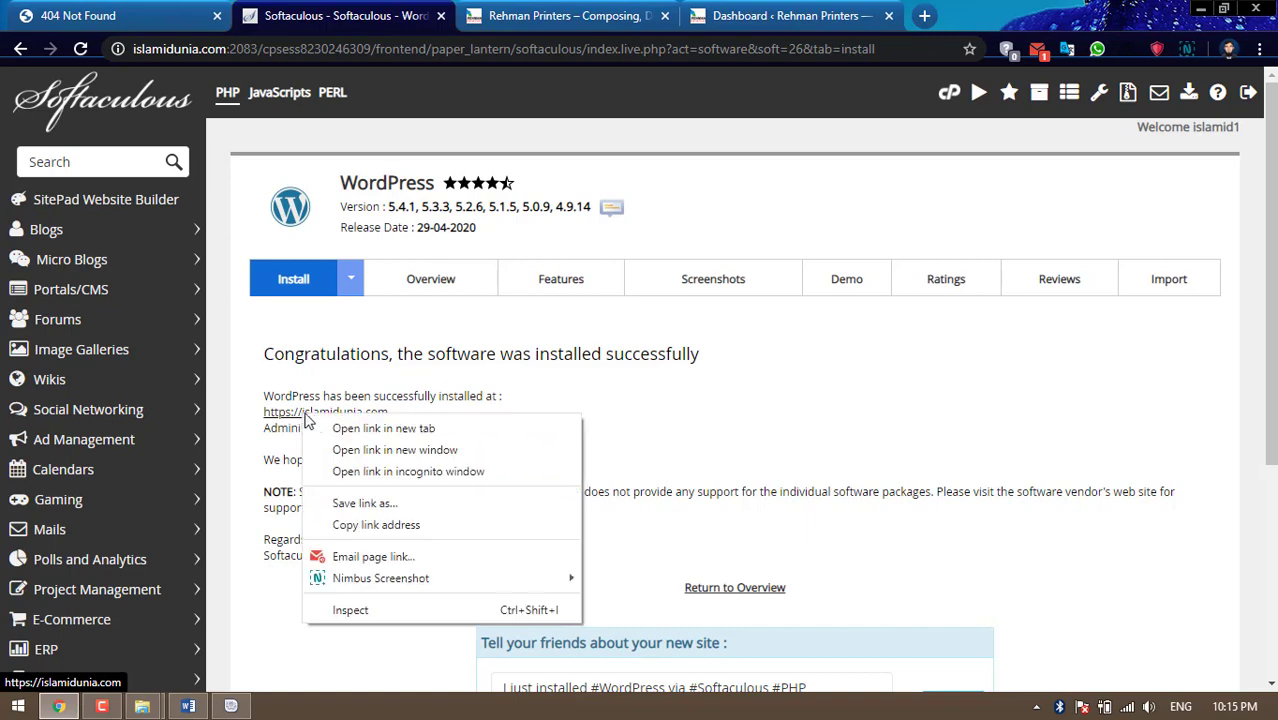
left_click(336, 428)
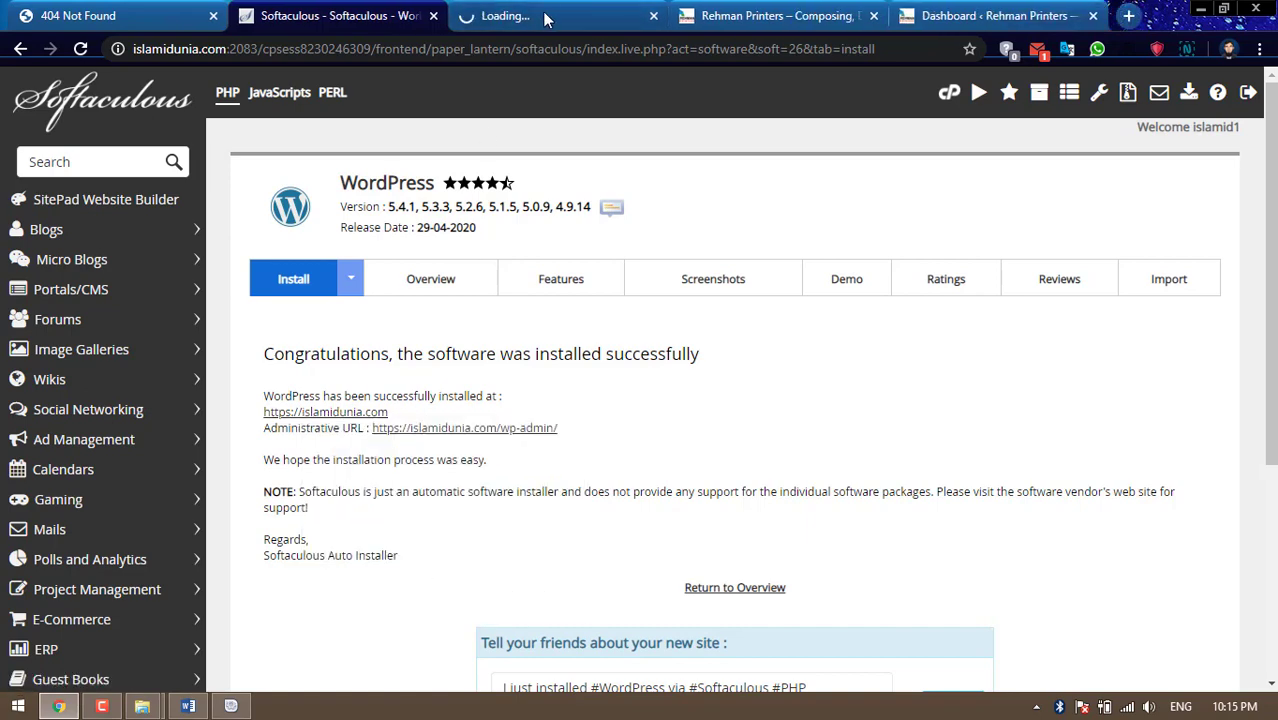
left_click(582, 17)
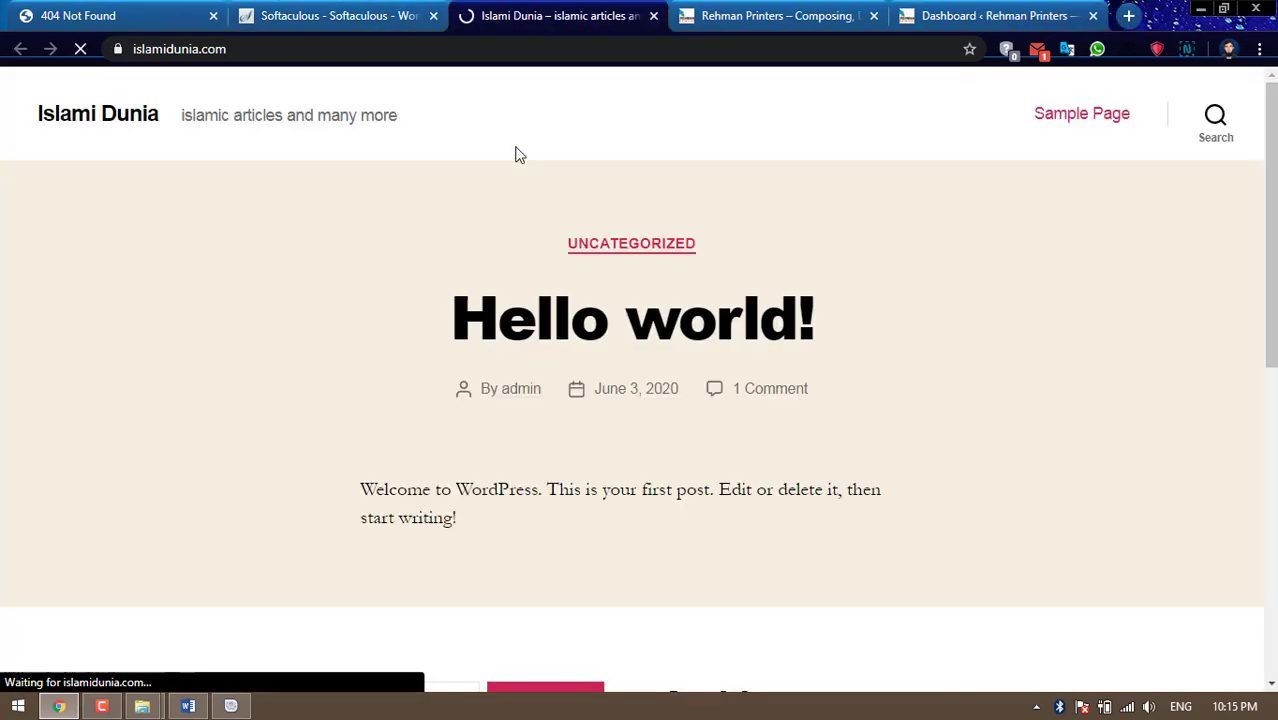
scroll(518, 170, "down", 7)
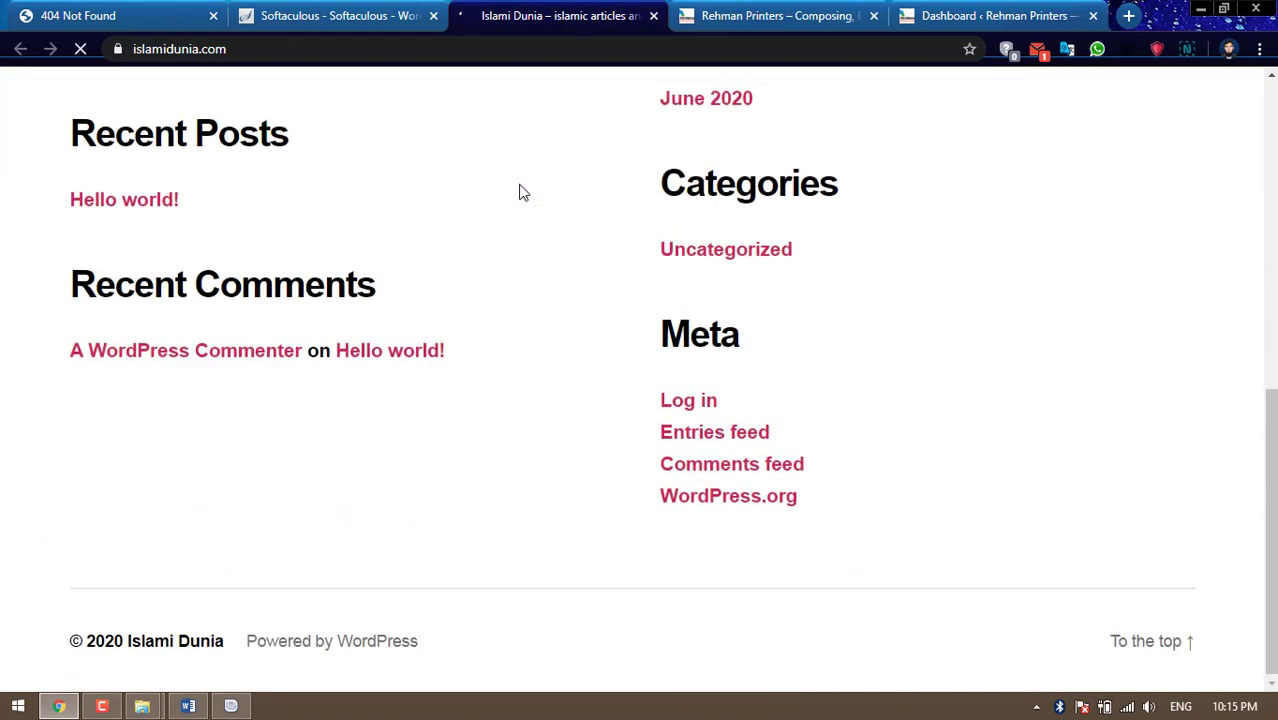
scroll(519, 192, "up", 7)
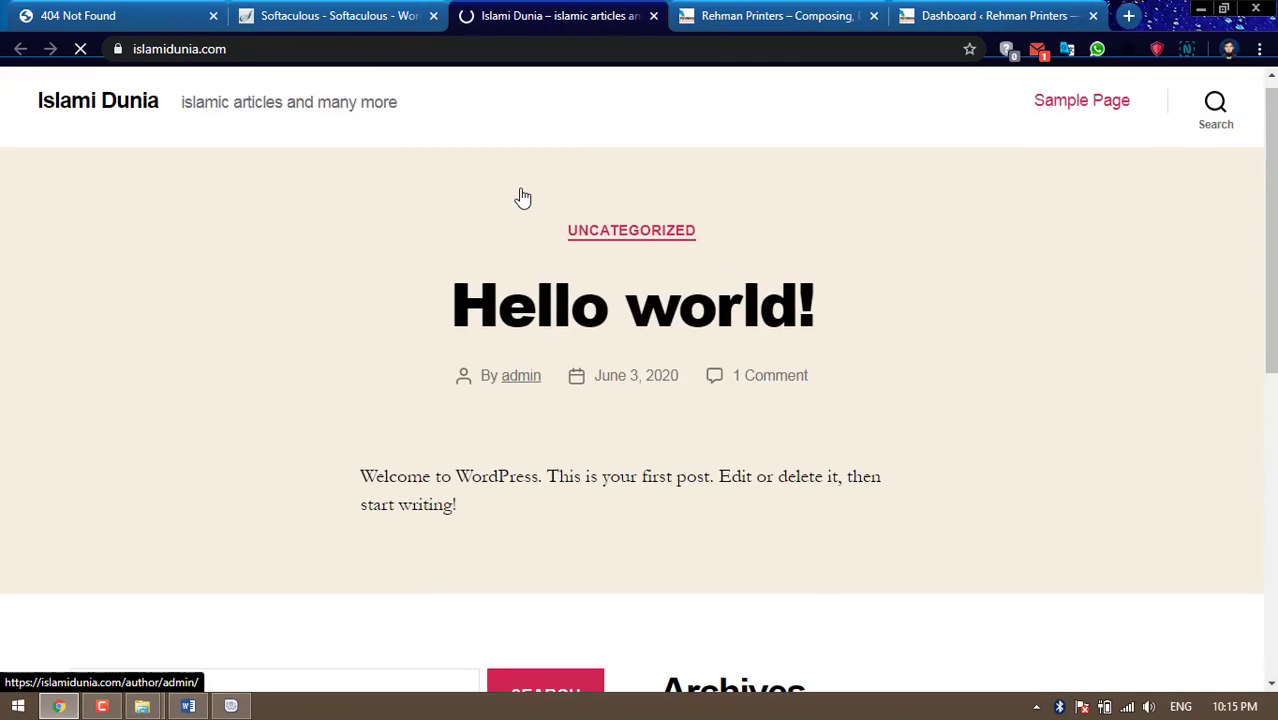
left_click(654, 17)
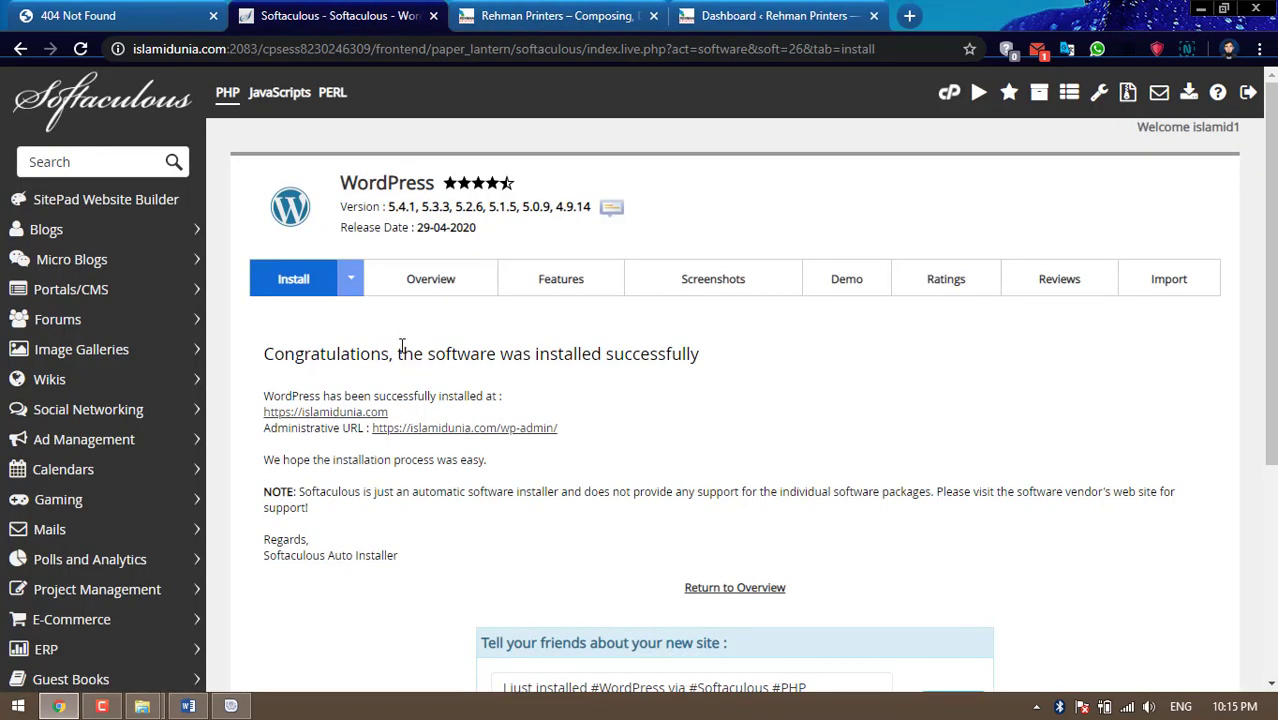
right_click(464, 432)
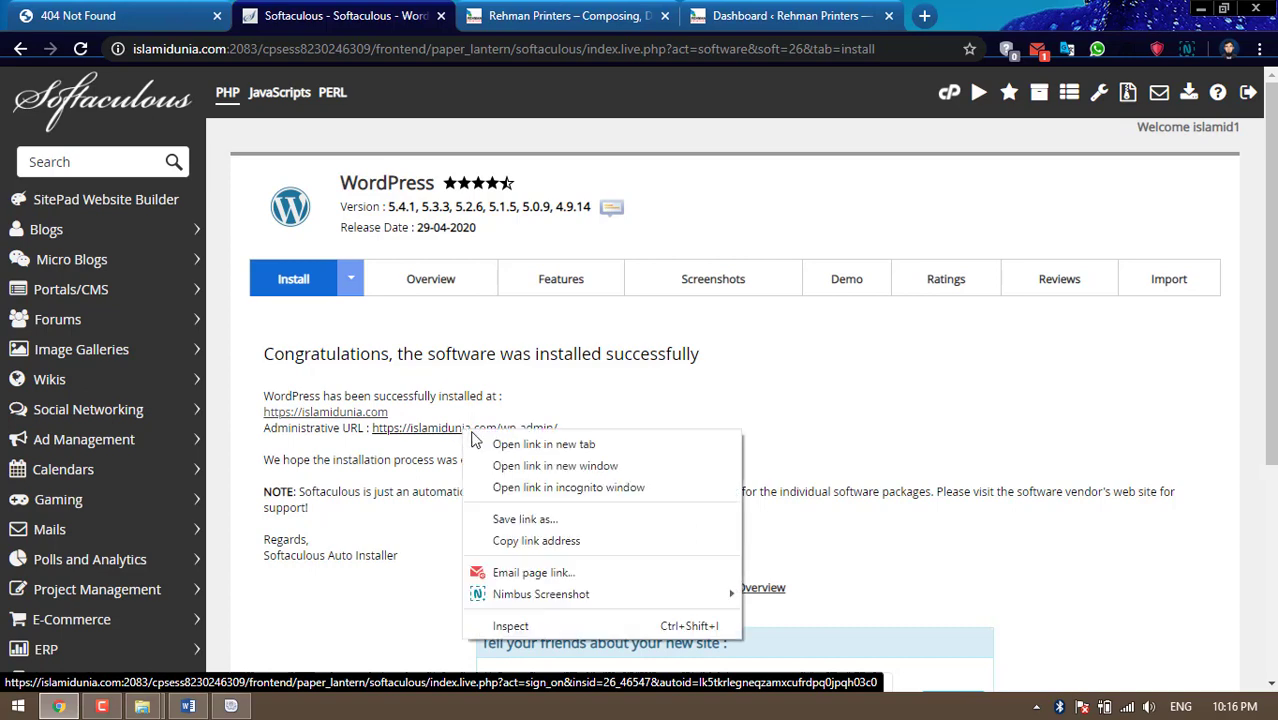
left_click(500, 452)
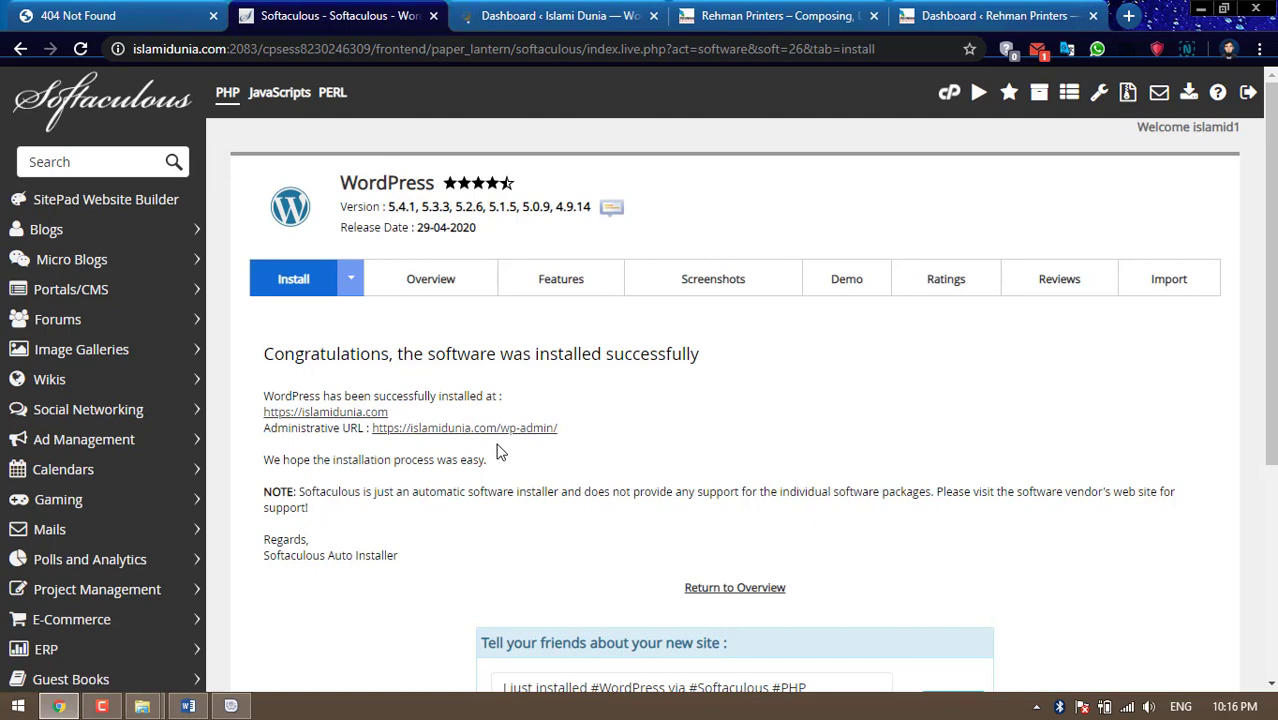
Review the Islami Dunia dashboard: WordPress 5.4.1, Twenty Twenty theme, 1 post, 1 page, 1 comment
left_click(546, 22)
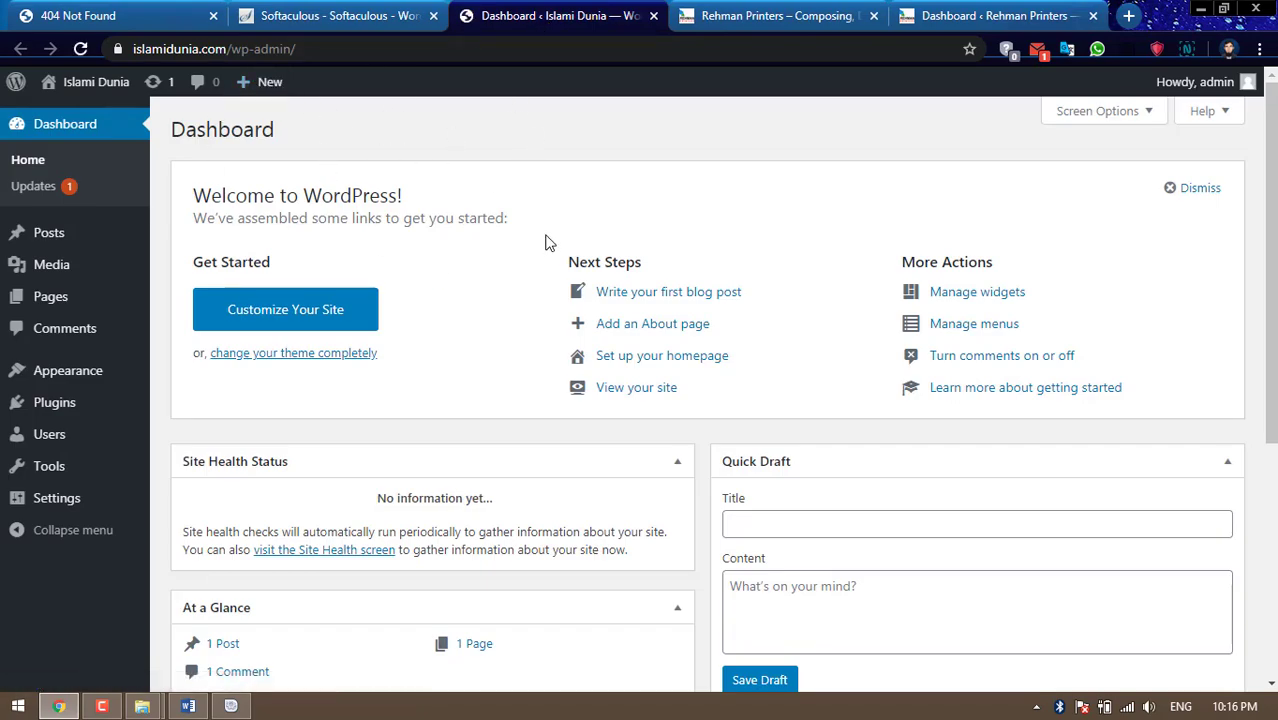
scroll(545, 242, "down", 4)
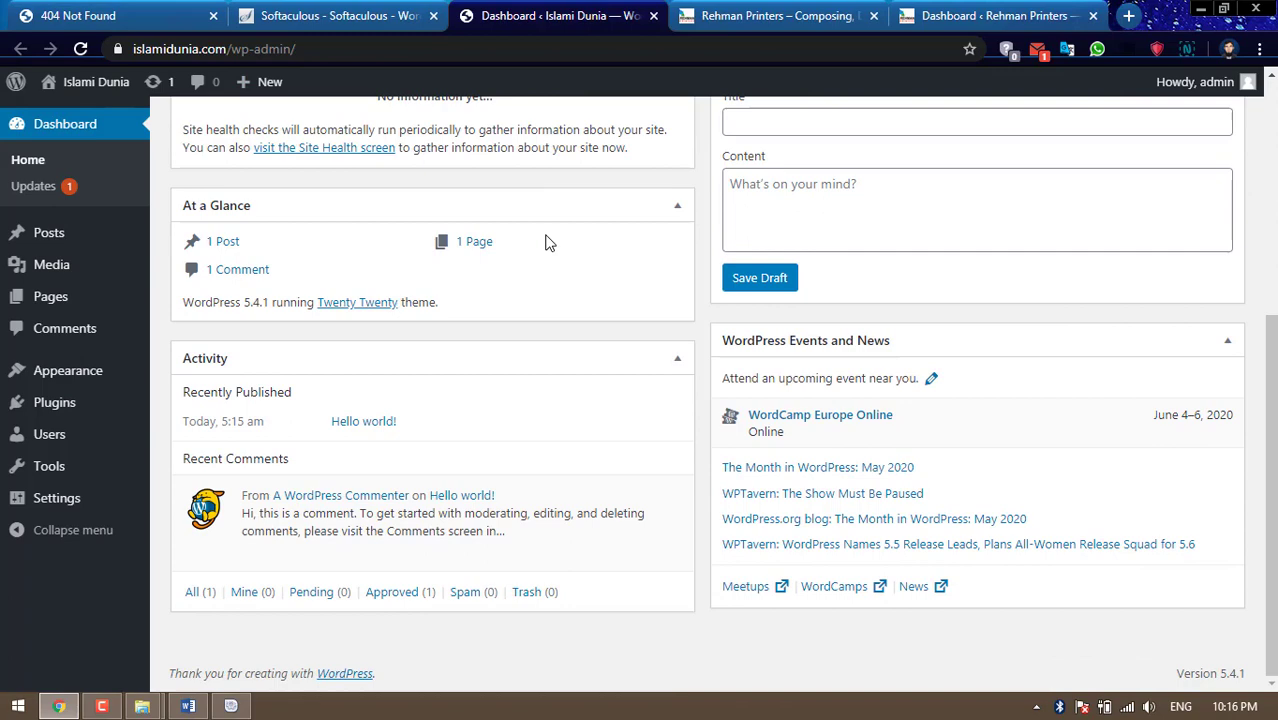
scroll(545, 242, "up", 4)
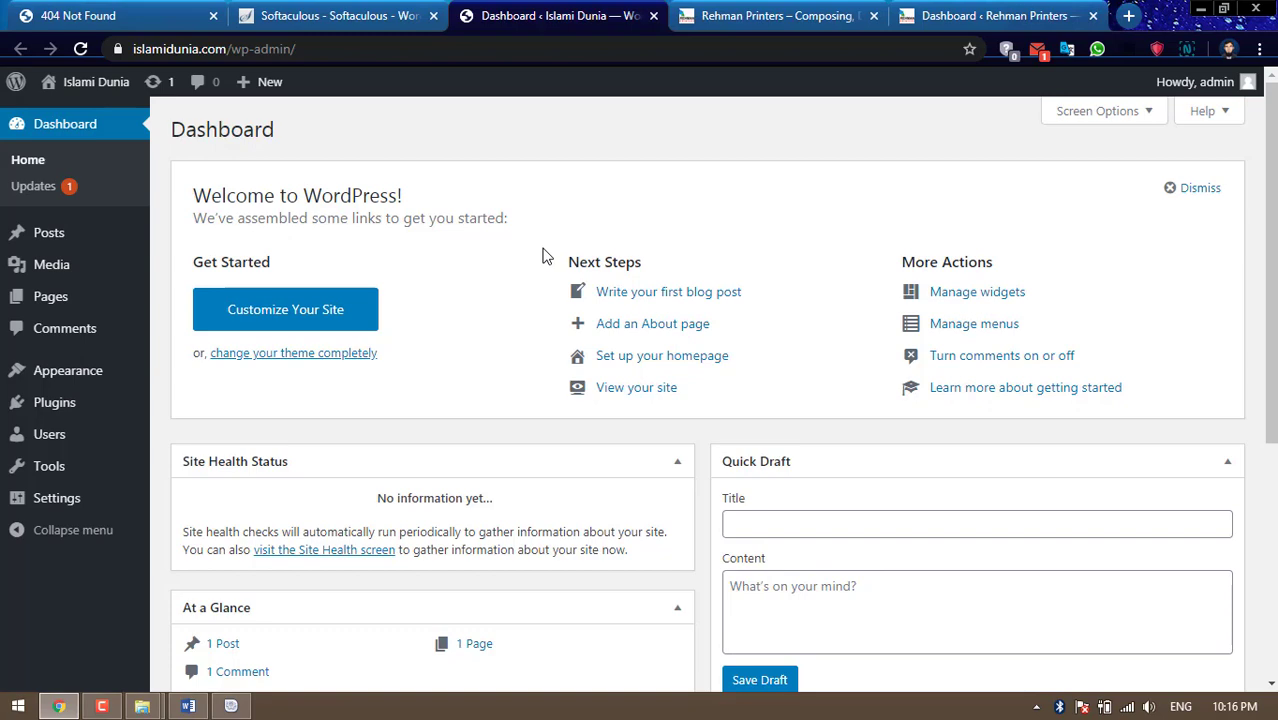
scroll(545, 255, "down", 4)
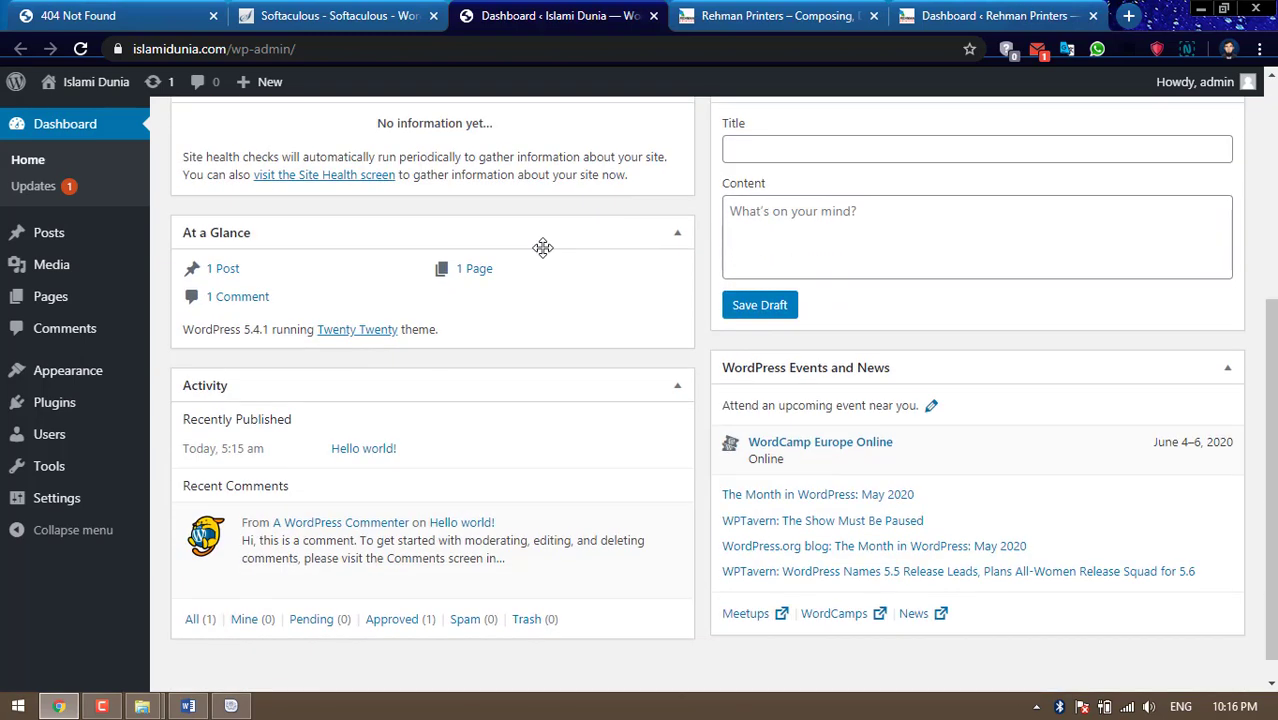
scroll(542, 262, "up", 4)
scroll(580, 345, "up", 1)
scroll(579, 340, "down", 4)
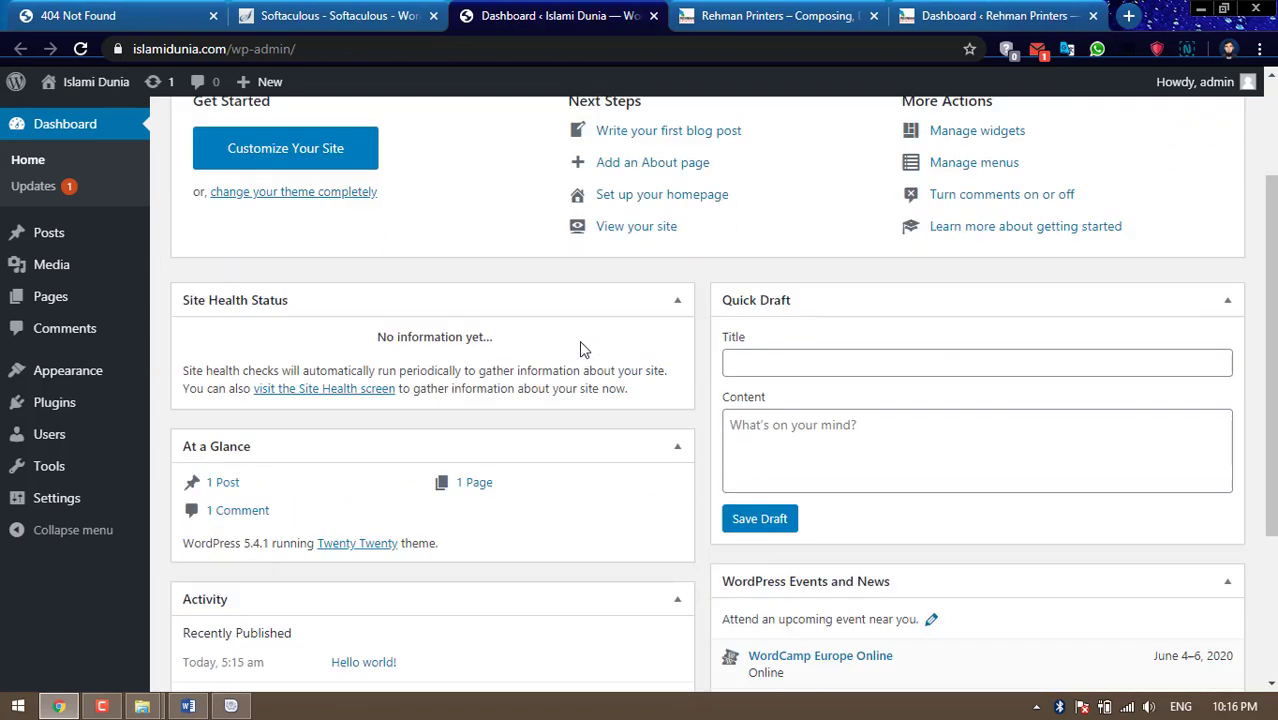
left_click(337, 16)
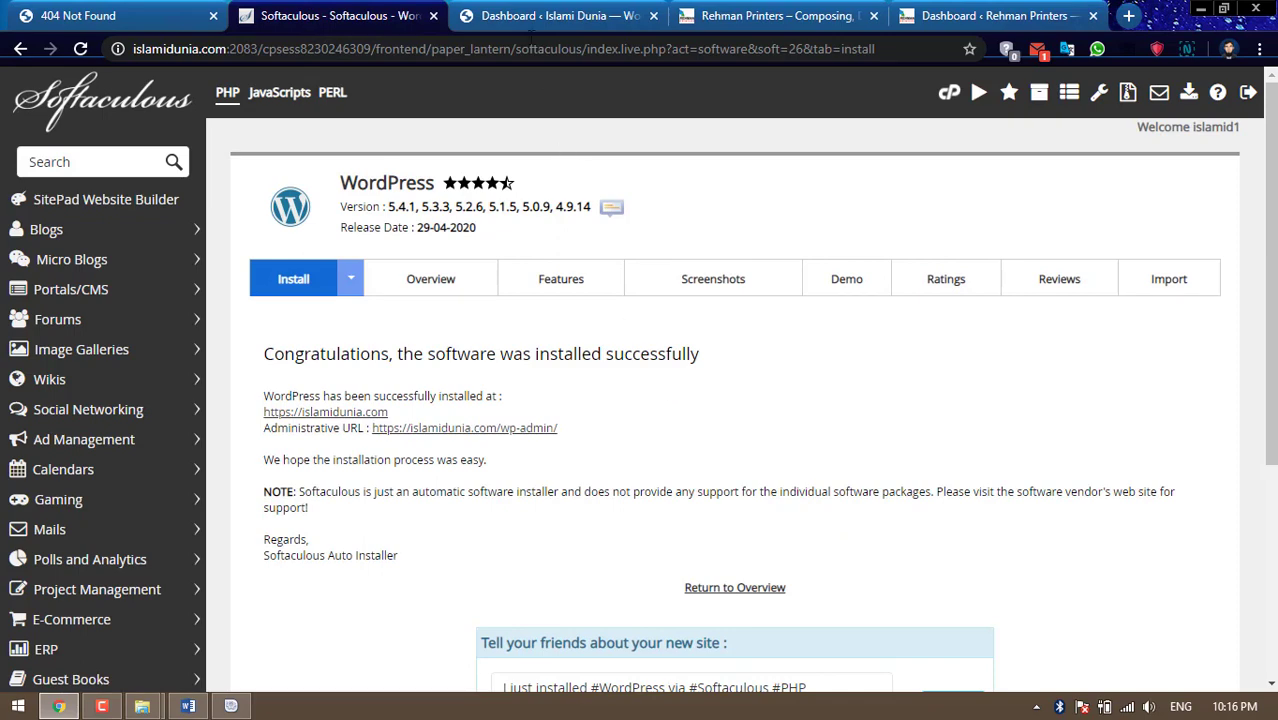
left_click(518, 18)
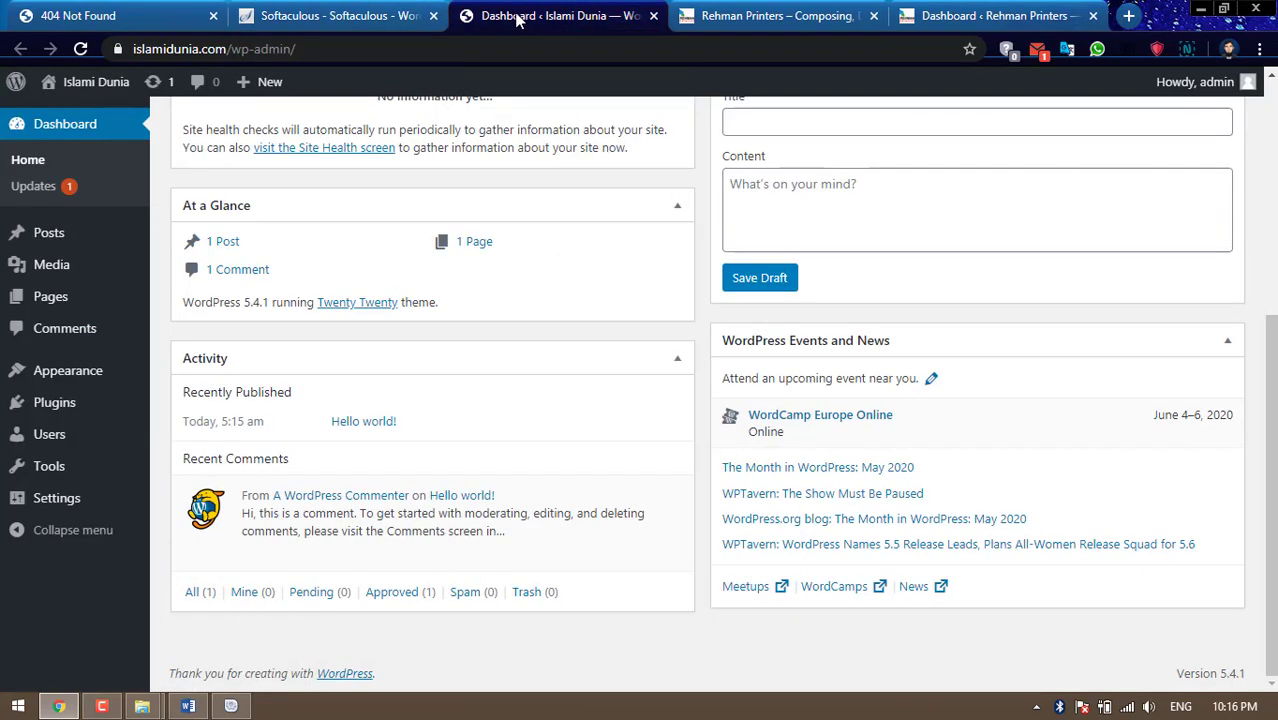
scroll(625, 257, "up", 1)
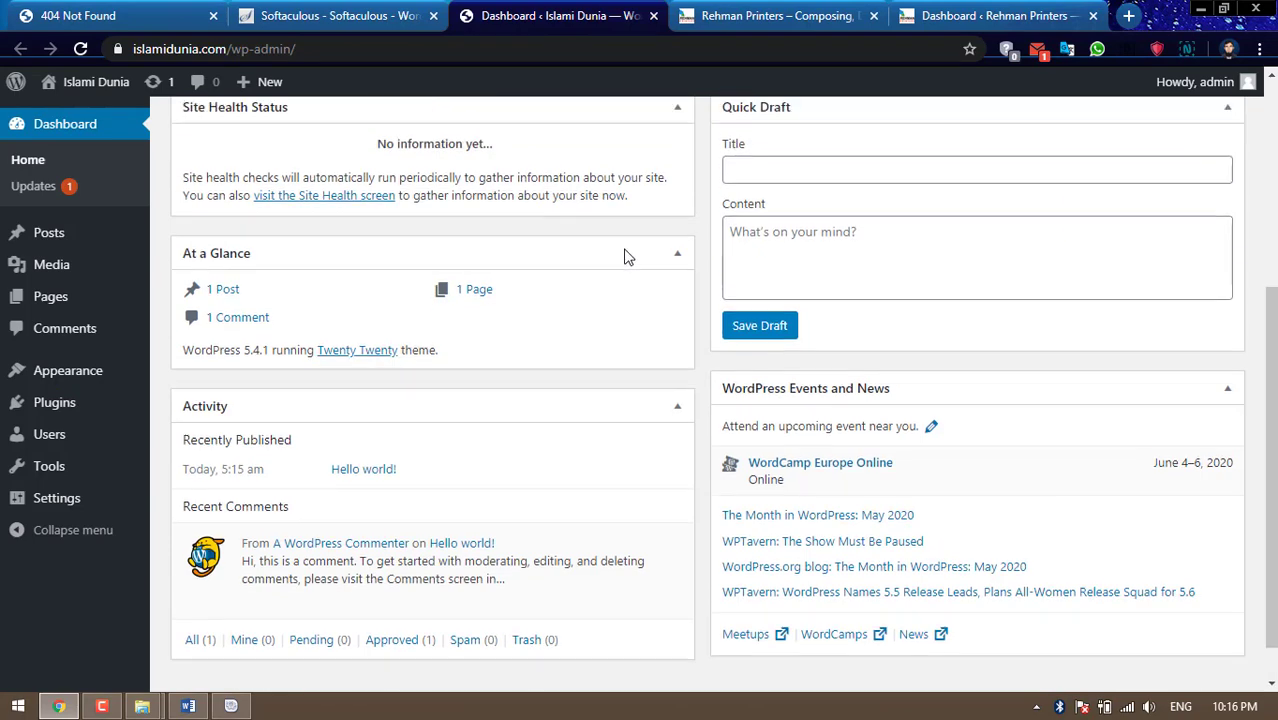
scroll(625, 257, "up", 4)
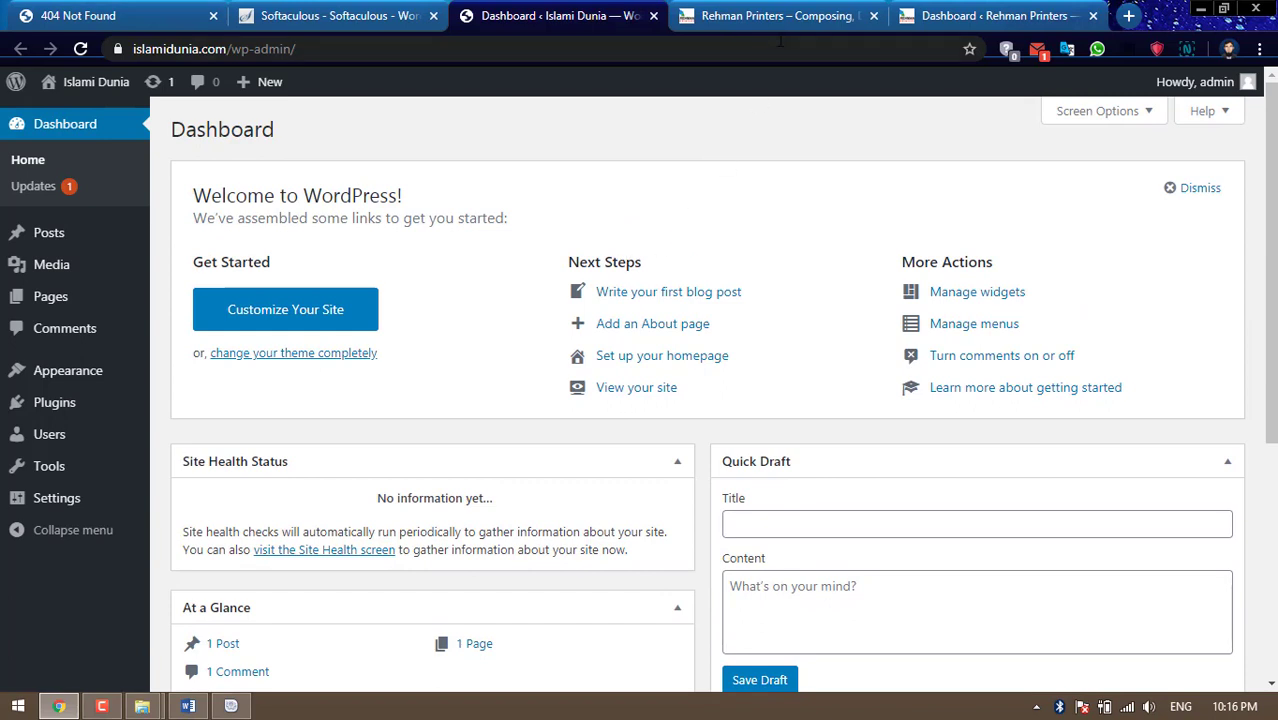
On the localhost Rehman Printers site, go to Plugins > Add New
left_click(960, 16)
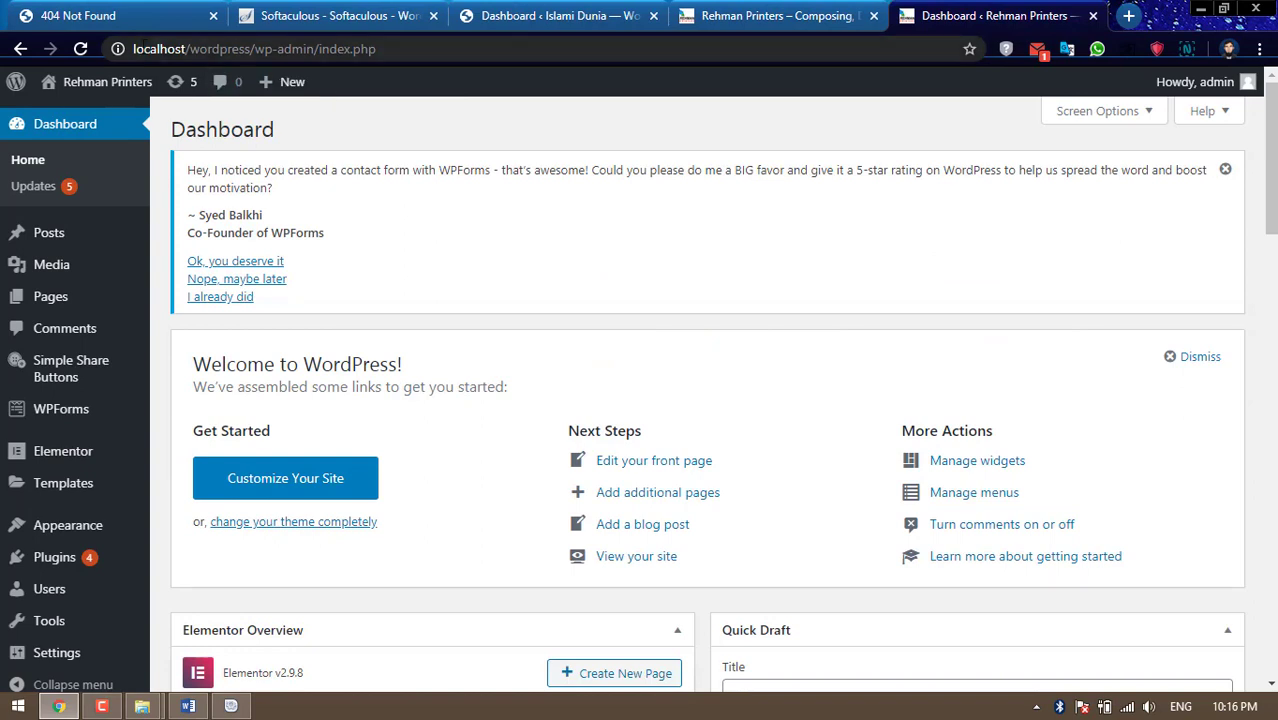
left_click_drag(156, 48, 211, 48)
left_click(418, 54)
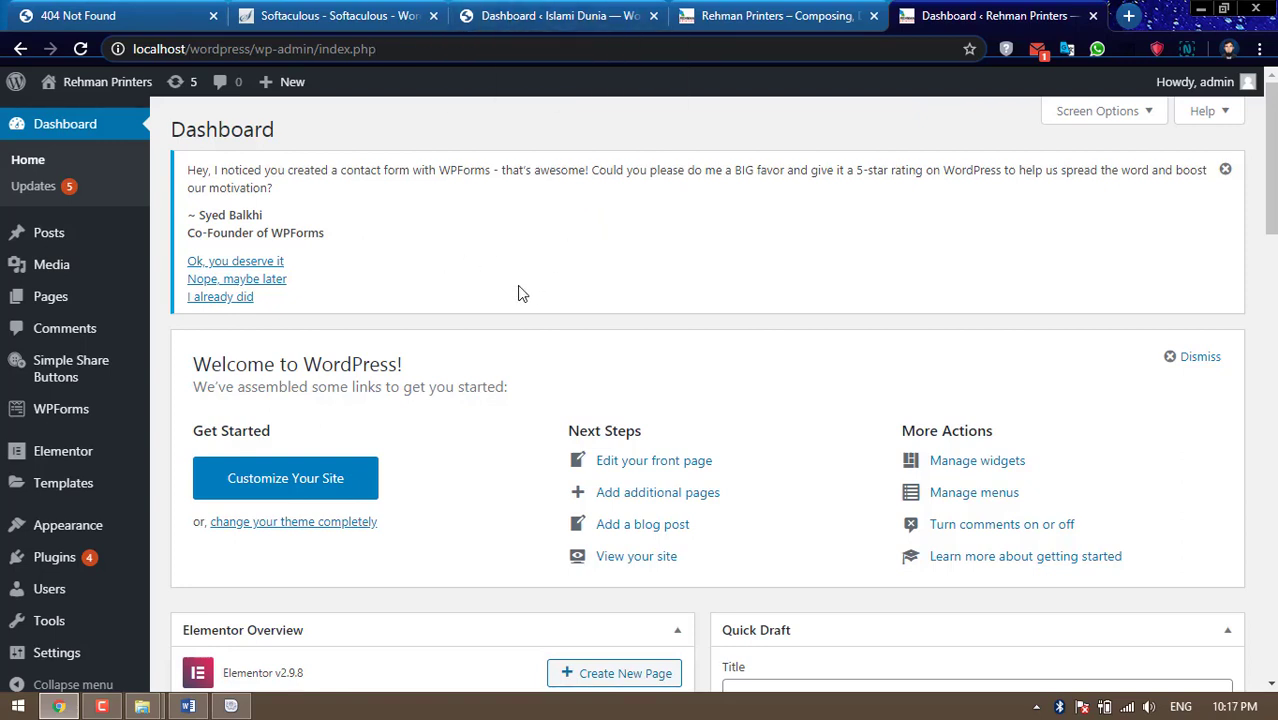
scroll(518, 293, "down", 1)
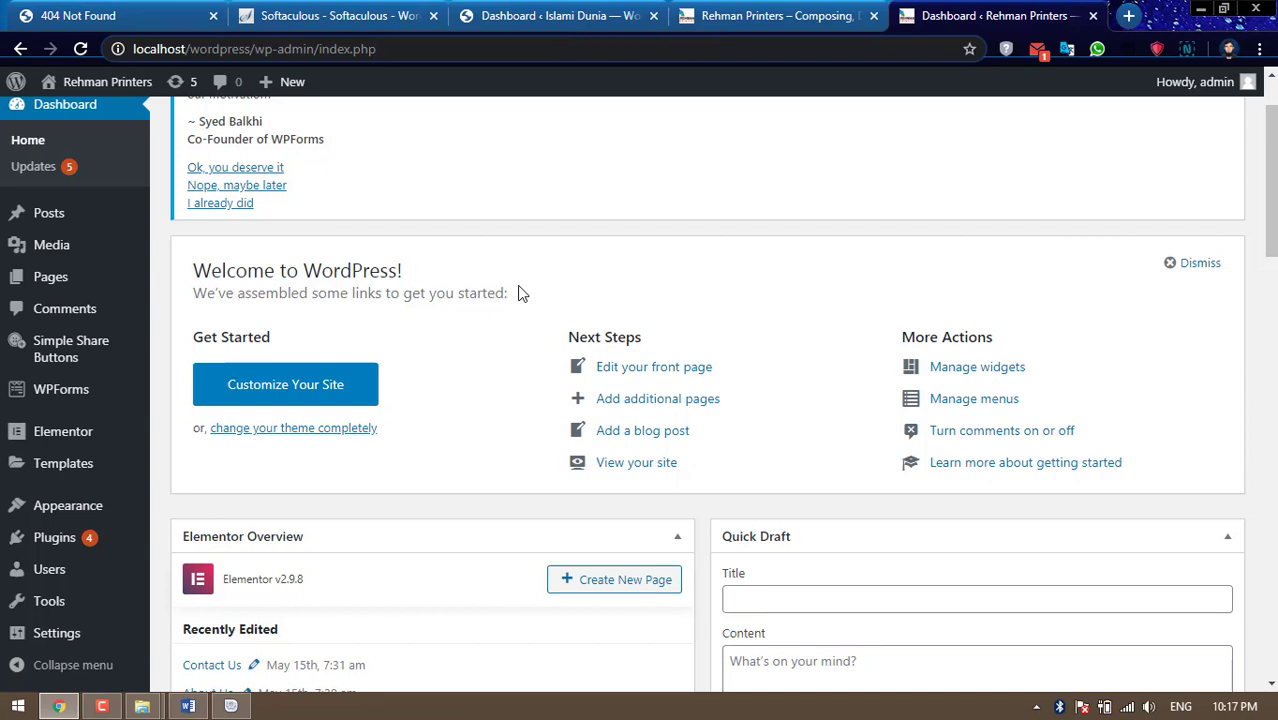
mouse_move(14, 550)
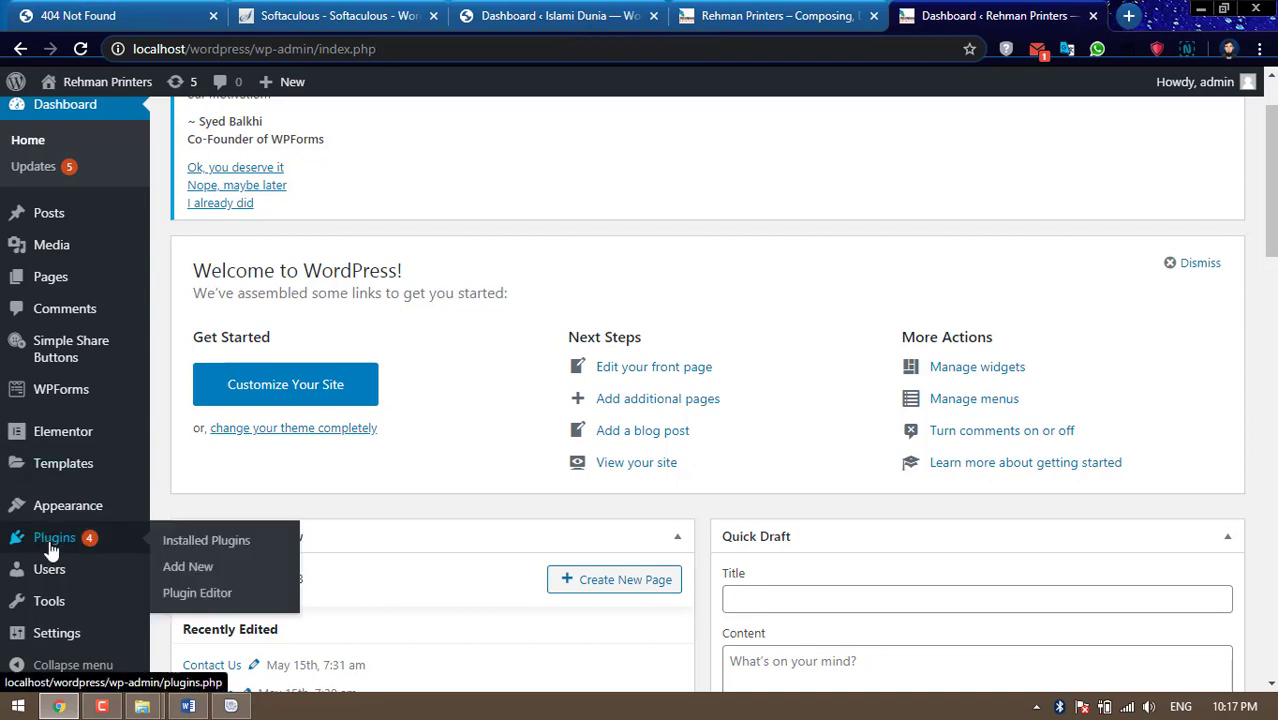
left_click(175, 574)
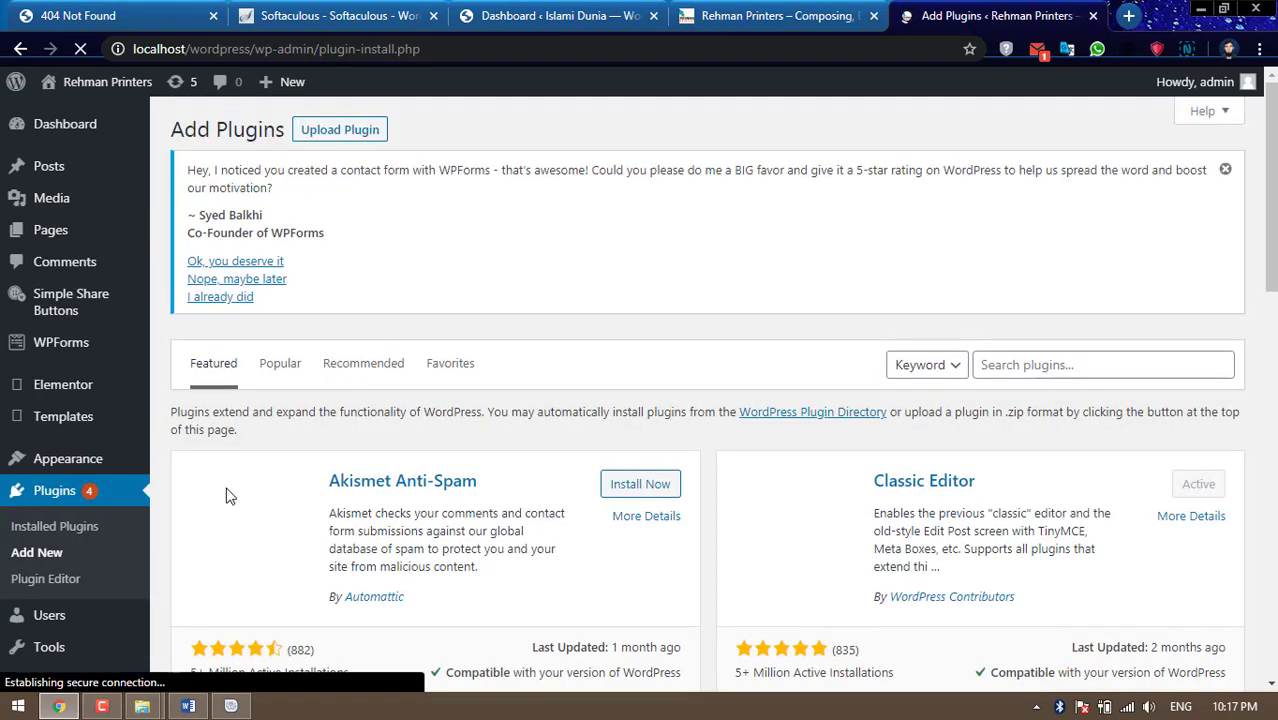
Choose all-in-one-wp-migration.7.17.zip from D:\Documents\Wordpress\all in one wp migraion as the plugin upload file
left_click(356, 131)
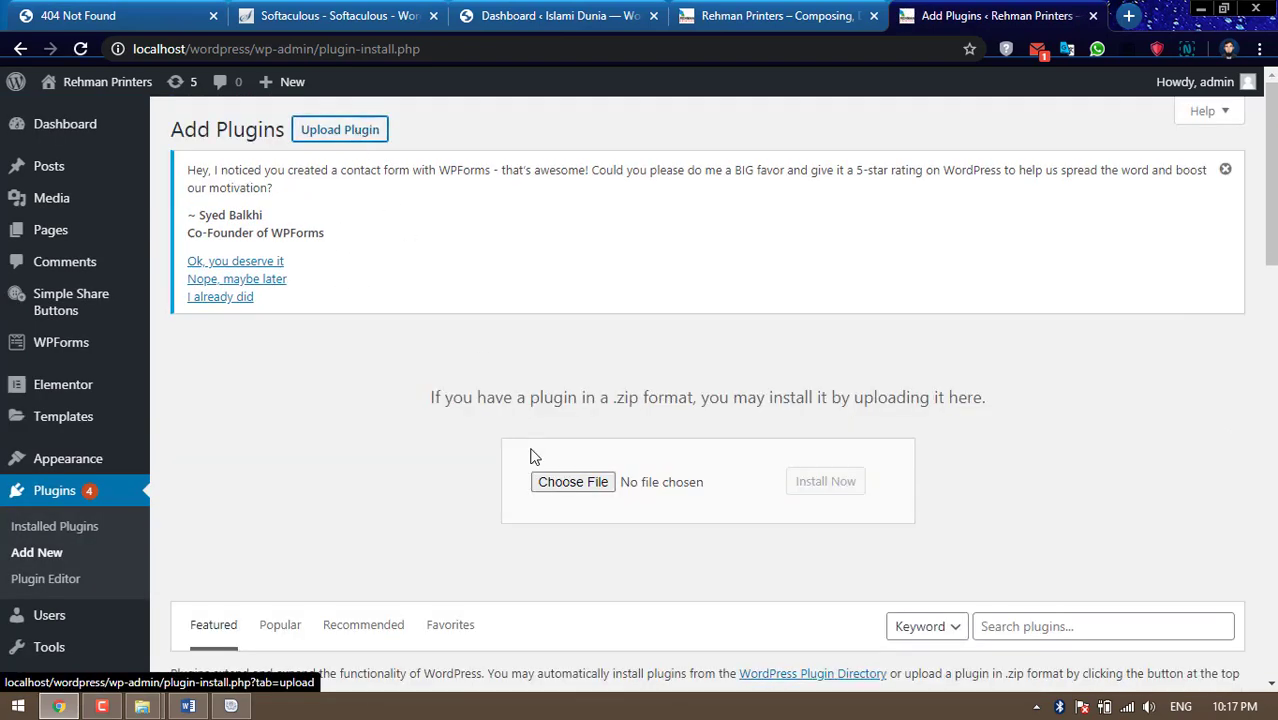
left_click(552, 482)
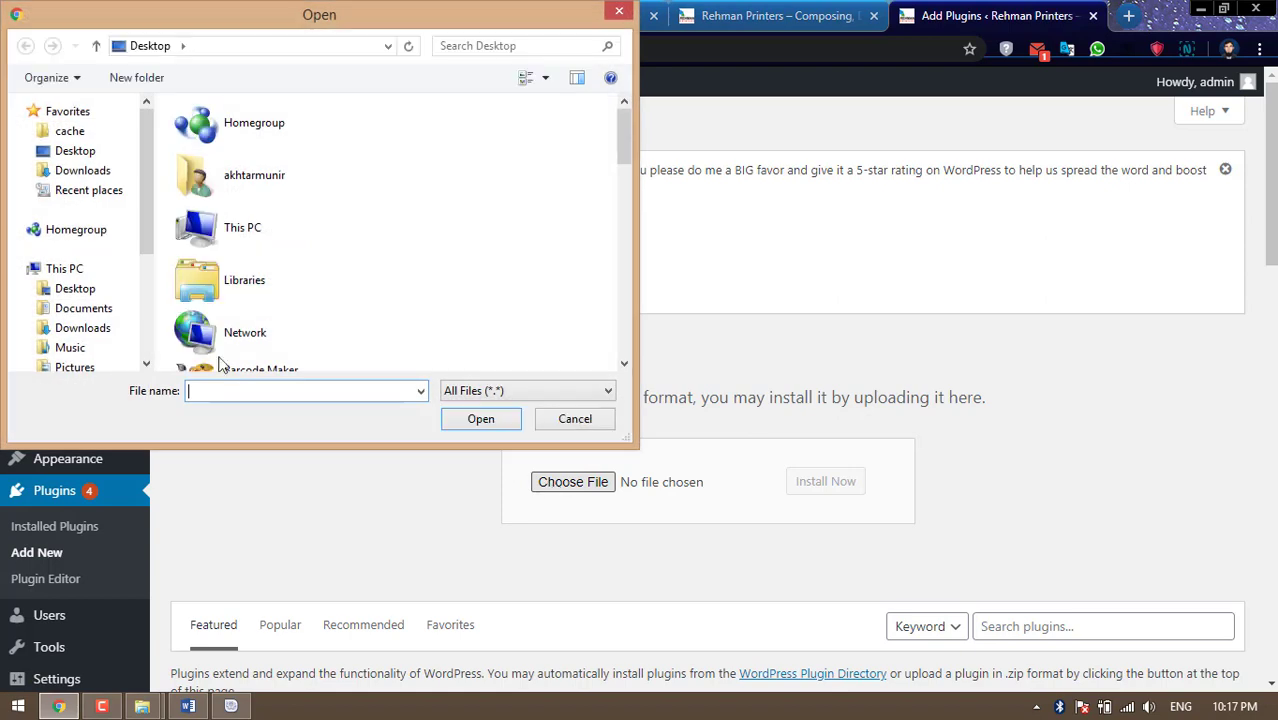
left_click_drag(143, 218, 143, 282)
left_click(88, 280)
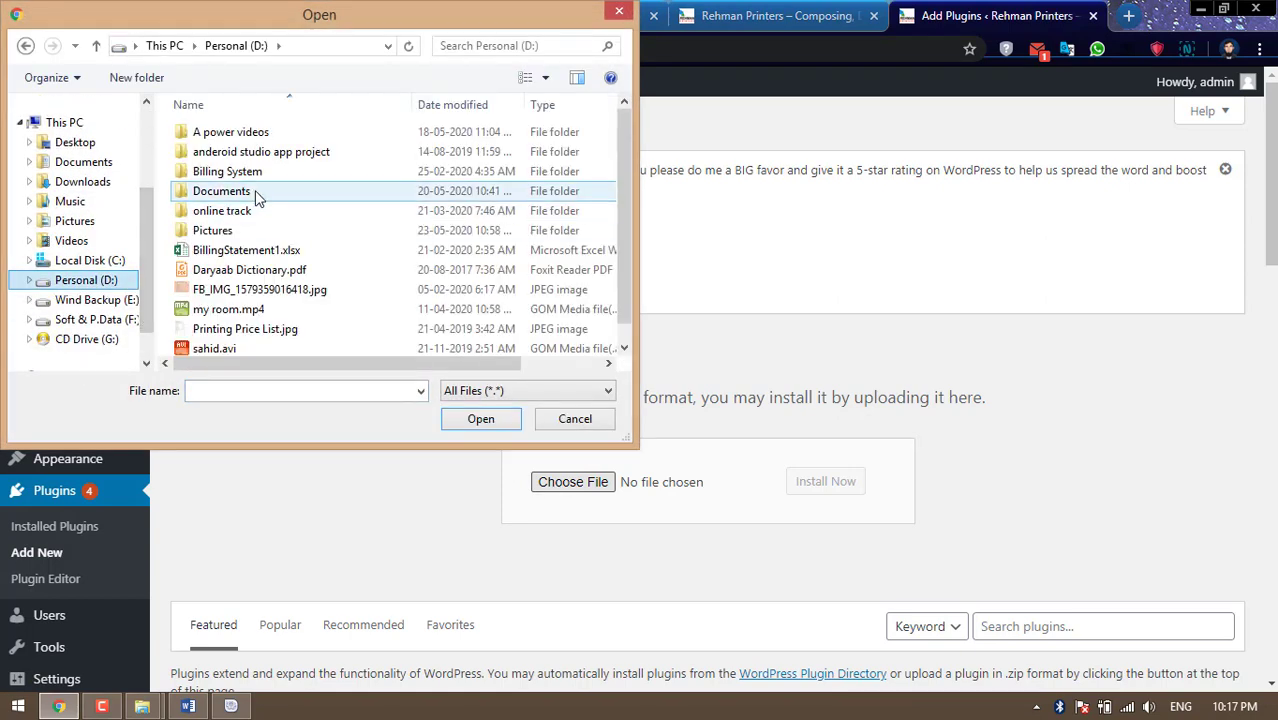
double_click(254, 190)
double_click(241, 348)
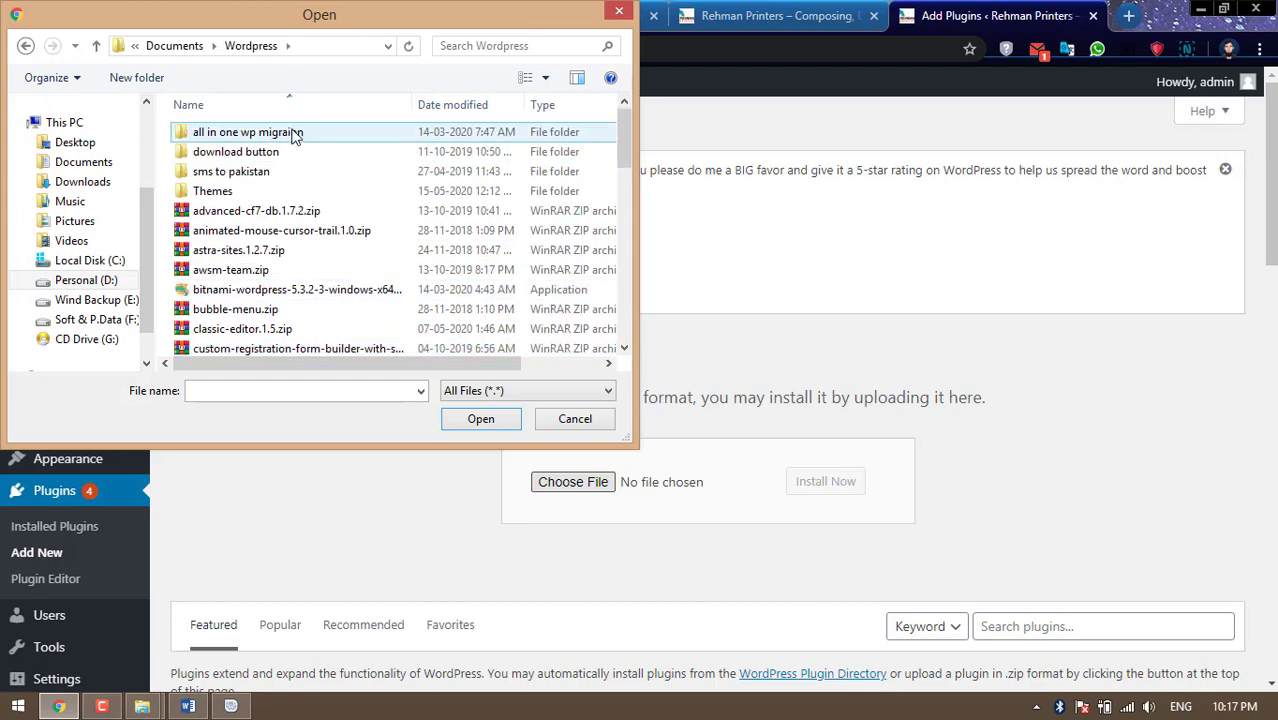
double_click(290, 133)
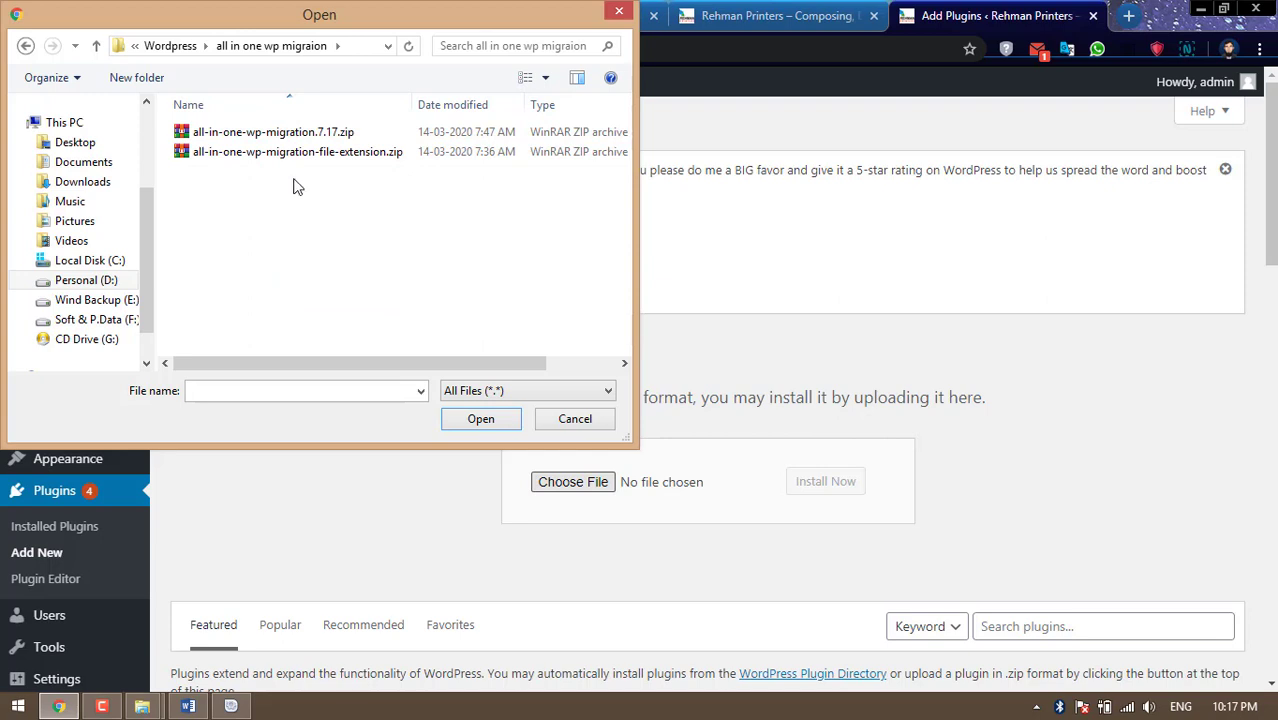
left_click(336, 155)
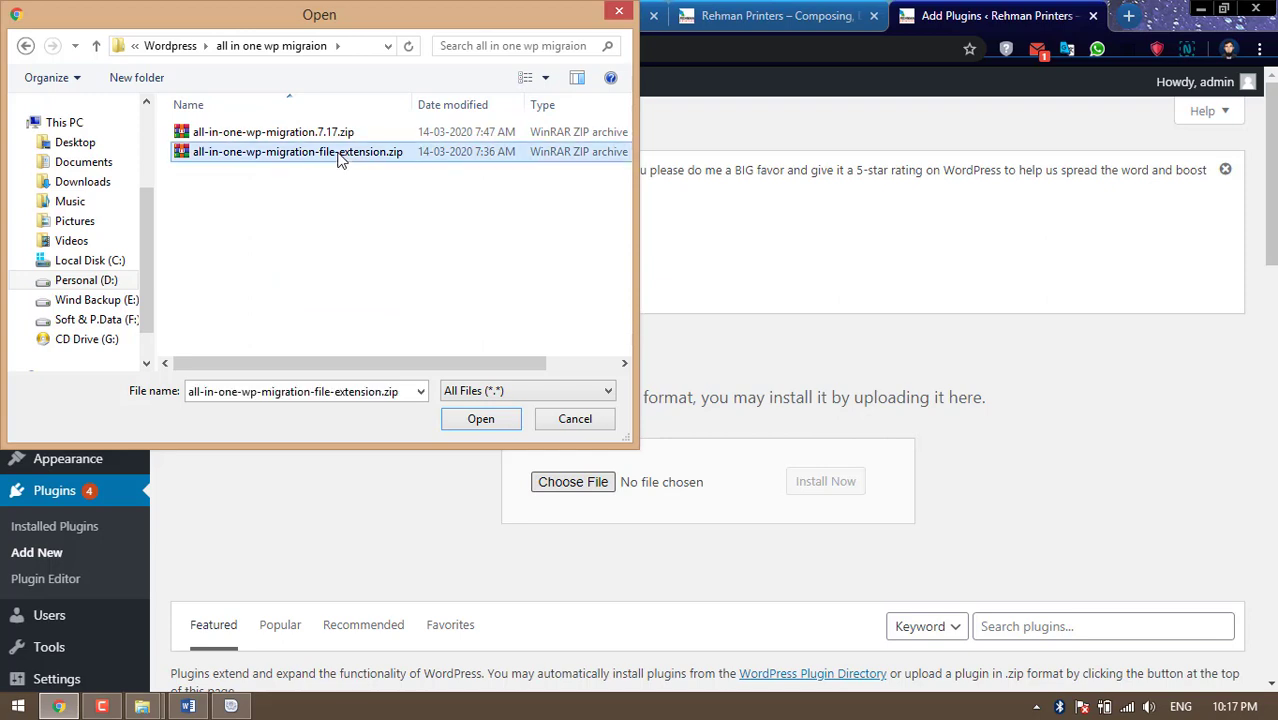
left_click(282, 134)
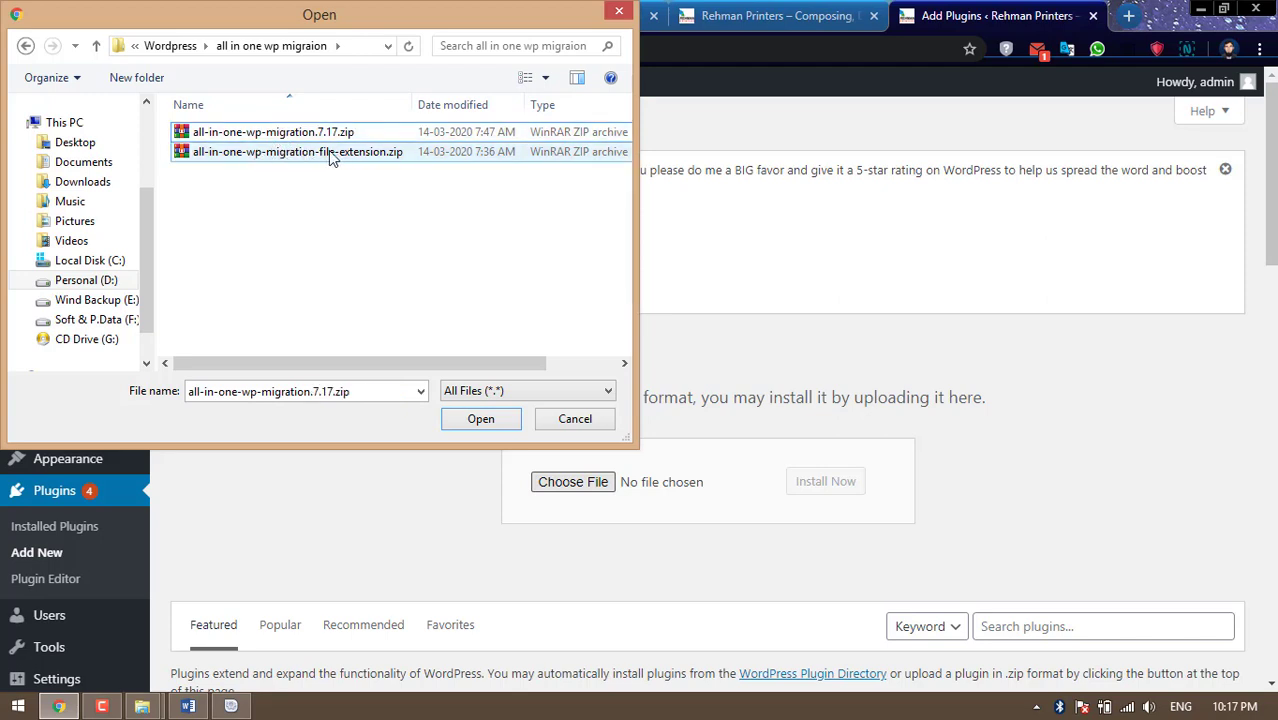
left_click(313, 160)
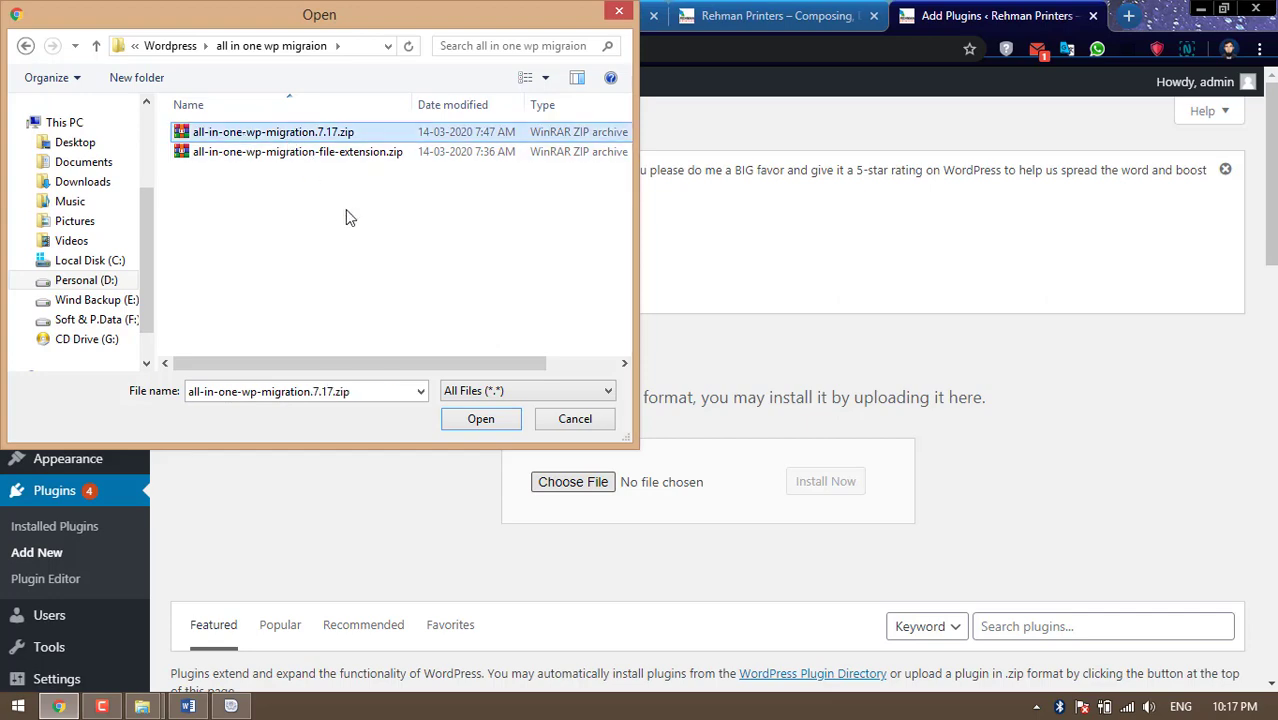
left_click(487, 421)
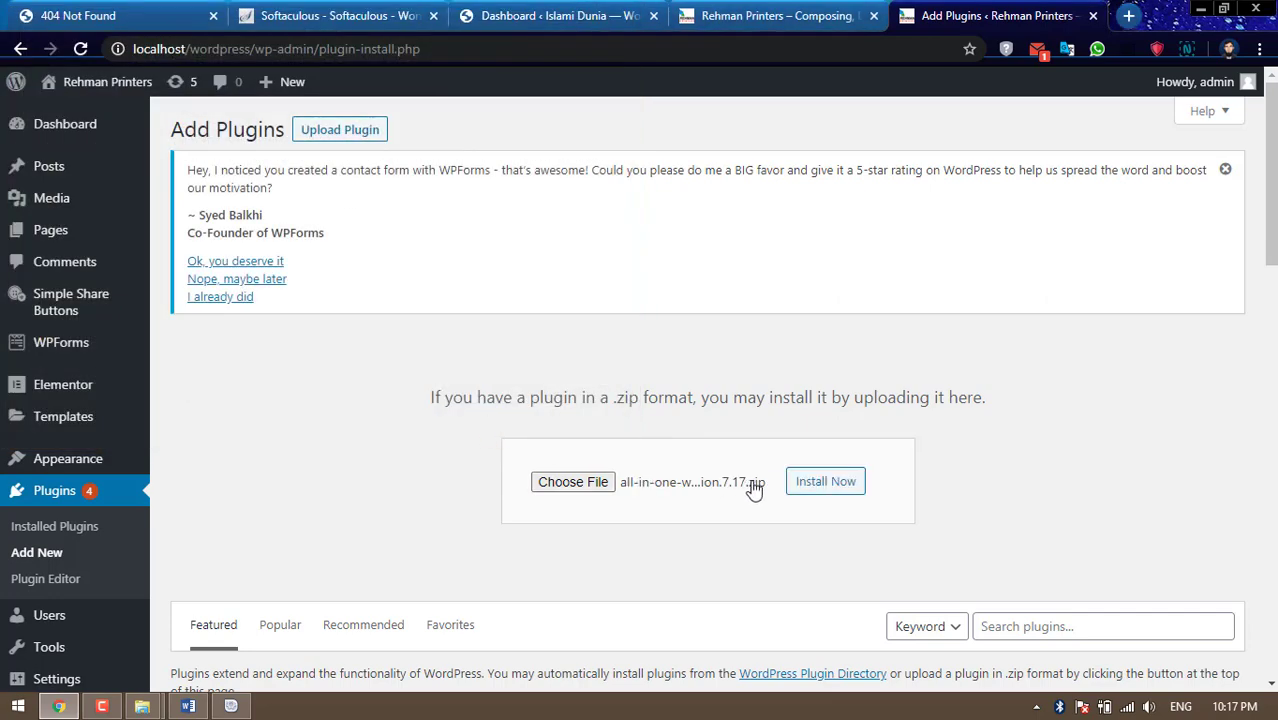
Install and activate the All-in-One WP Migration 7.17 plugin package
left_click(810, 483)
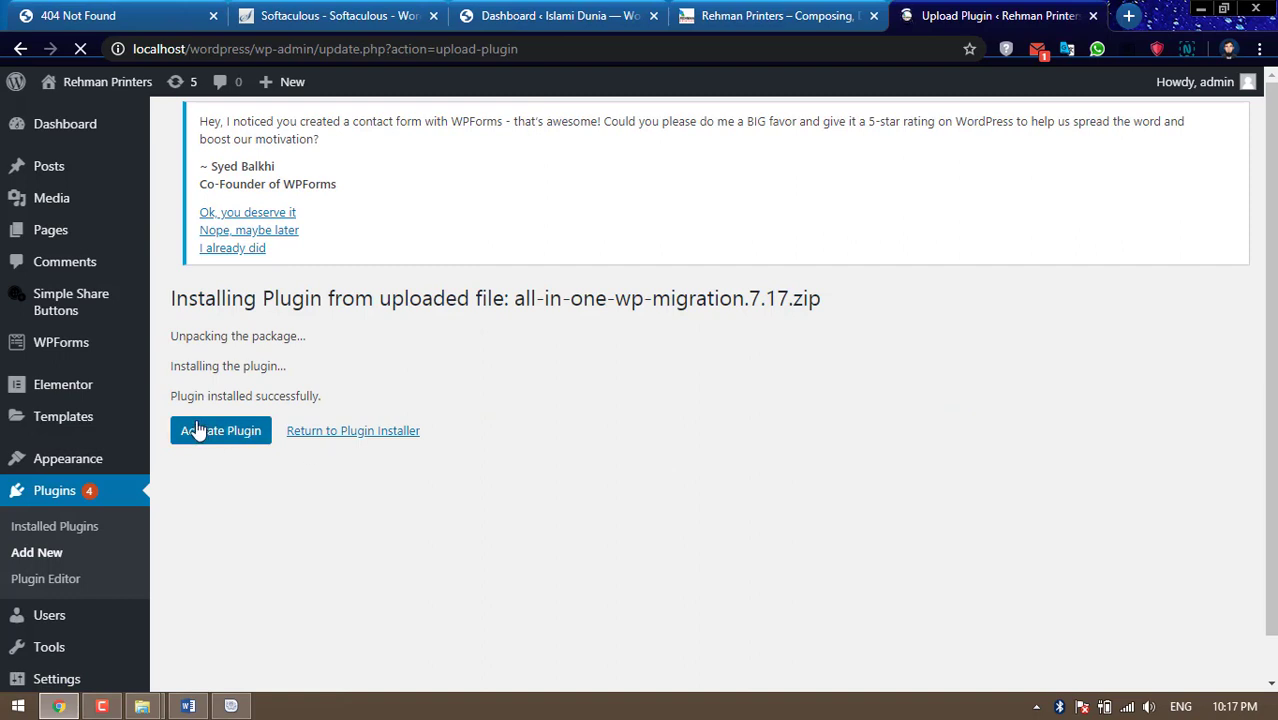
left_click(196, 428)
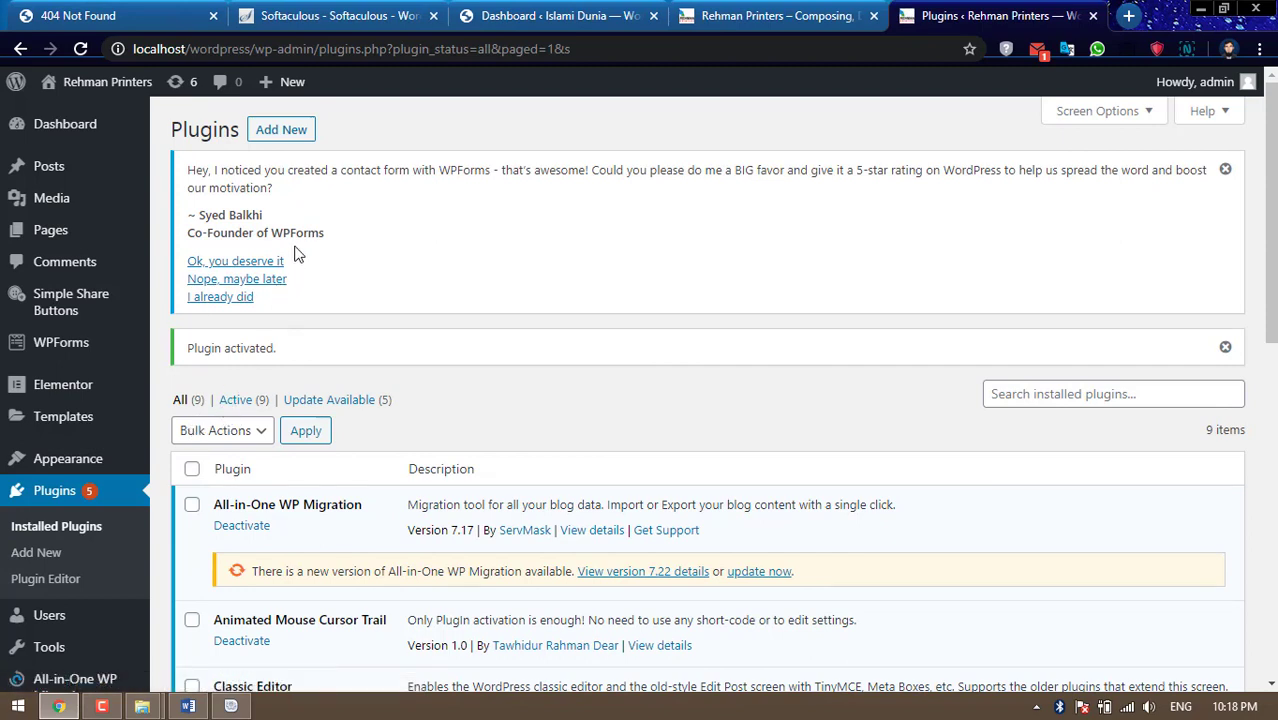
scroll(593, 297, "down", 1)
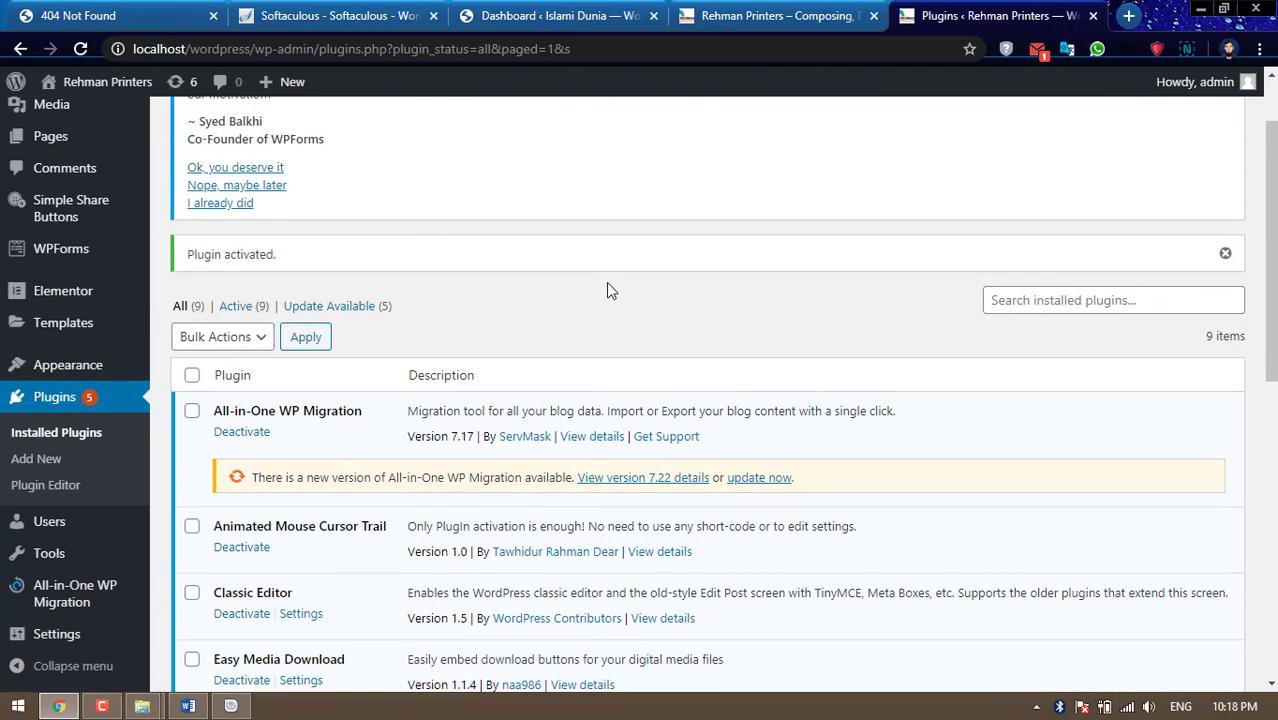
Update All-in-One WP Migration from 7.17 to 7.22
left_click_drag(214, 411, 352, 410)
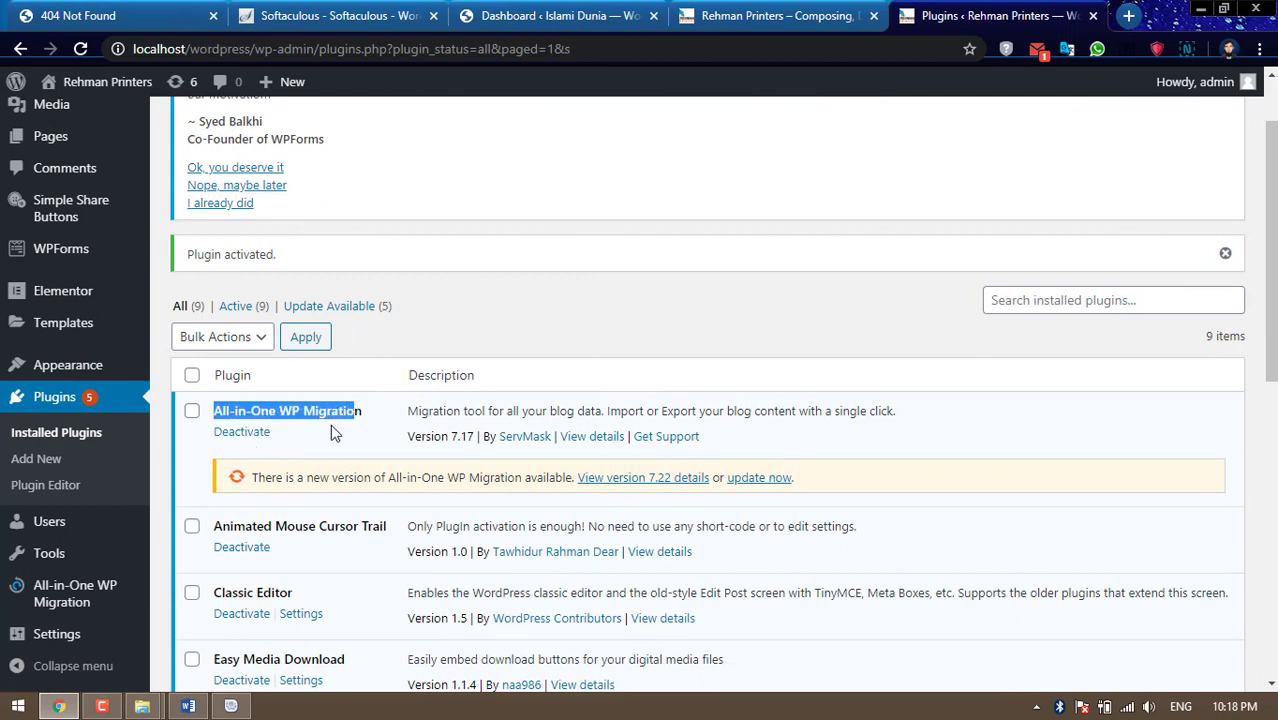
left_click(756, 481)
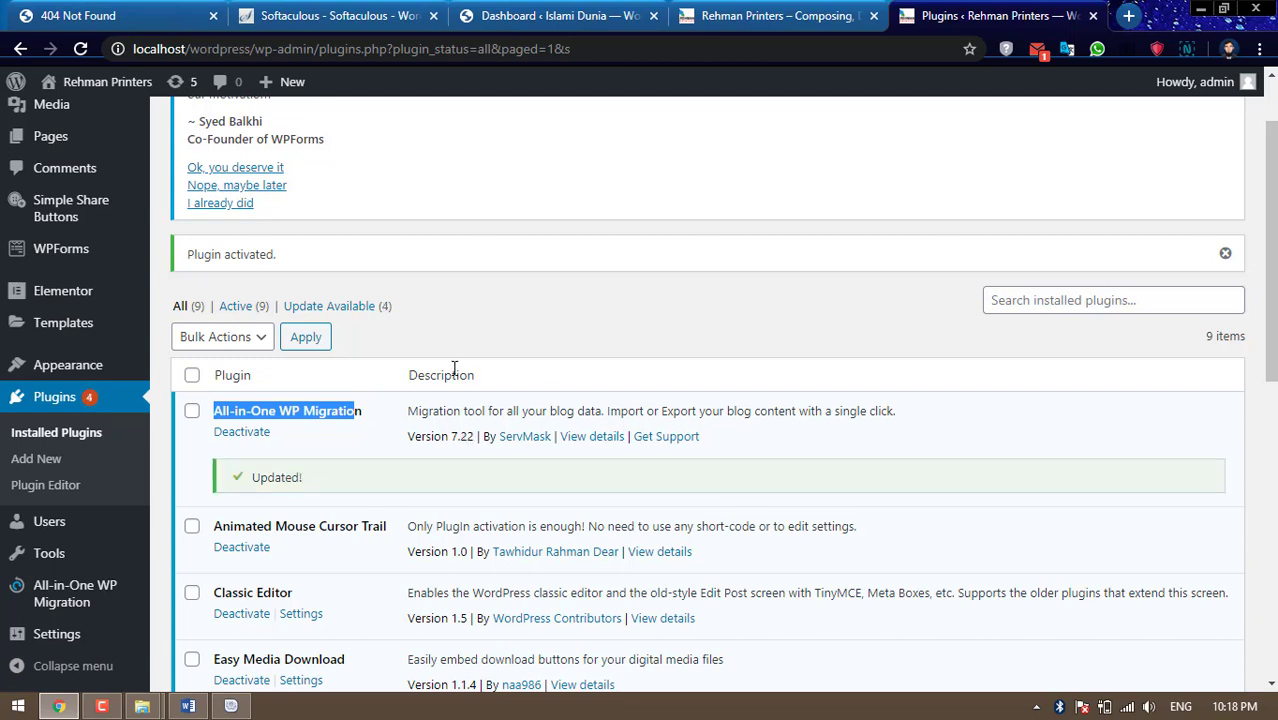
scroll(454, 369, "up", 1)
left_click(272, 132)
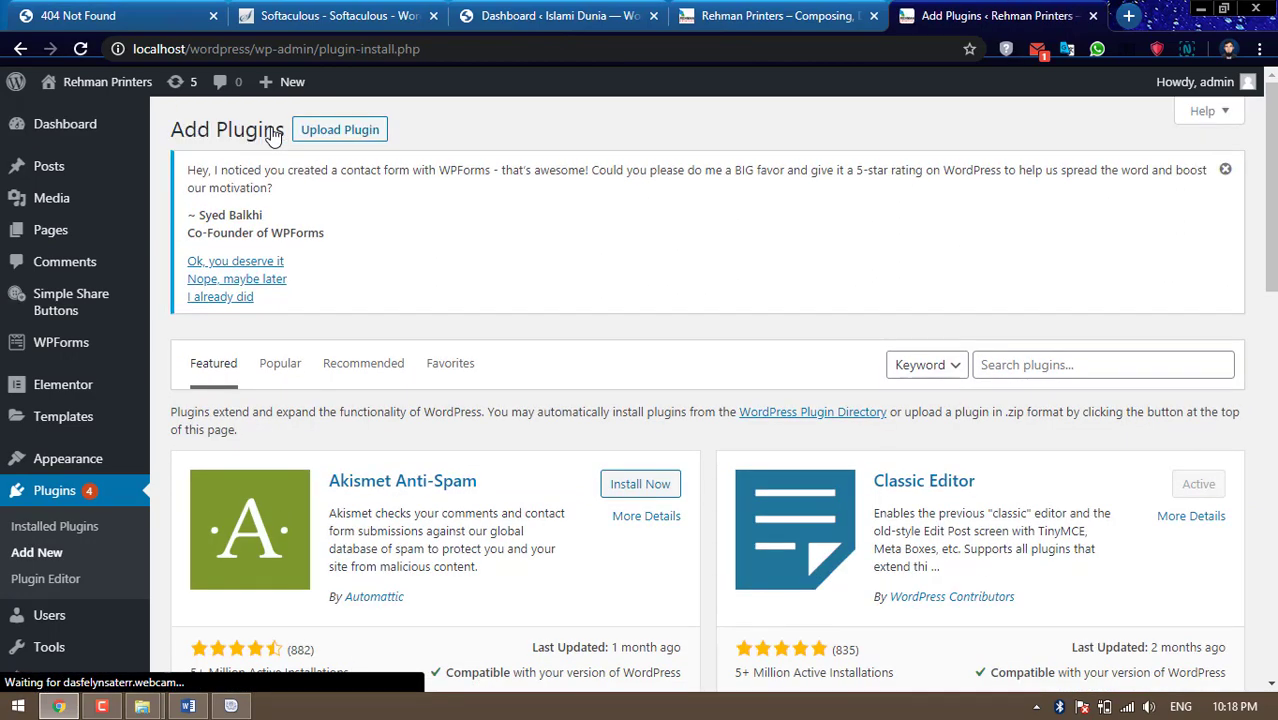
Upload all-in-one-wp-migration-file-extension.zip, then install and activate File Extension 1.6
left_click(340, 130)
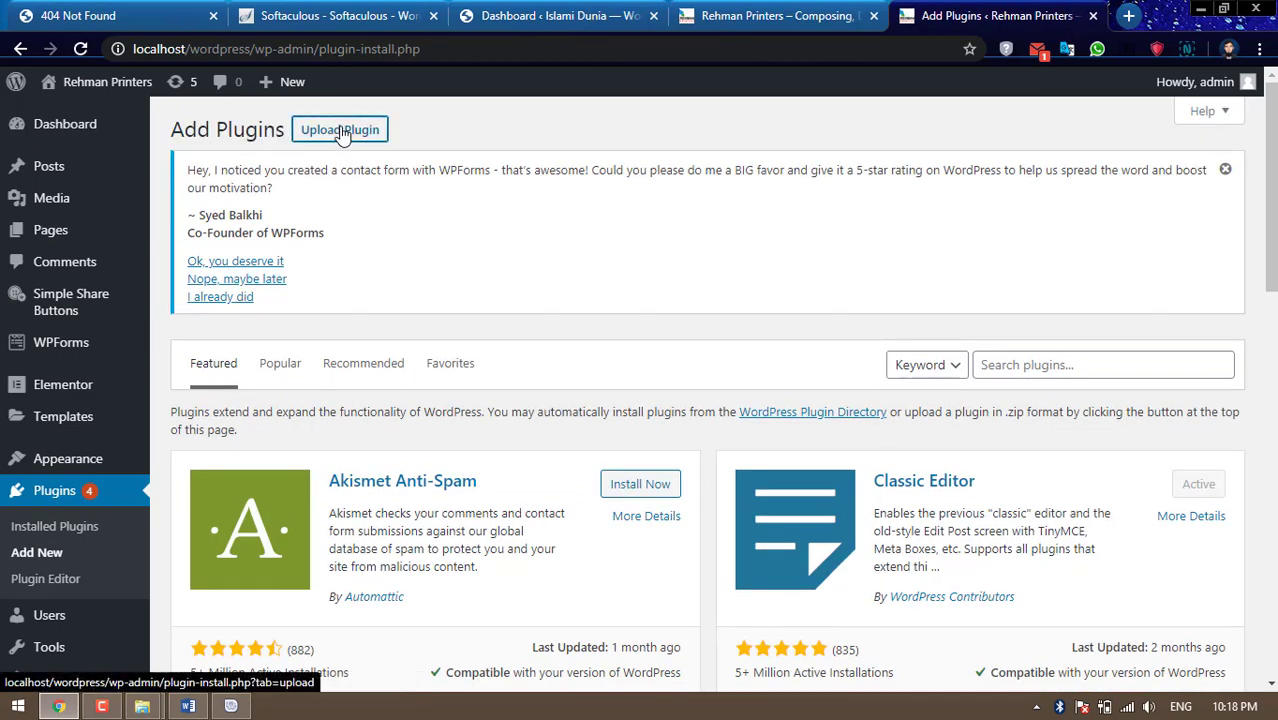
left_click(540, 490)
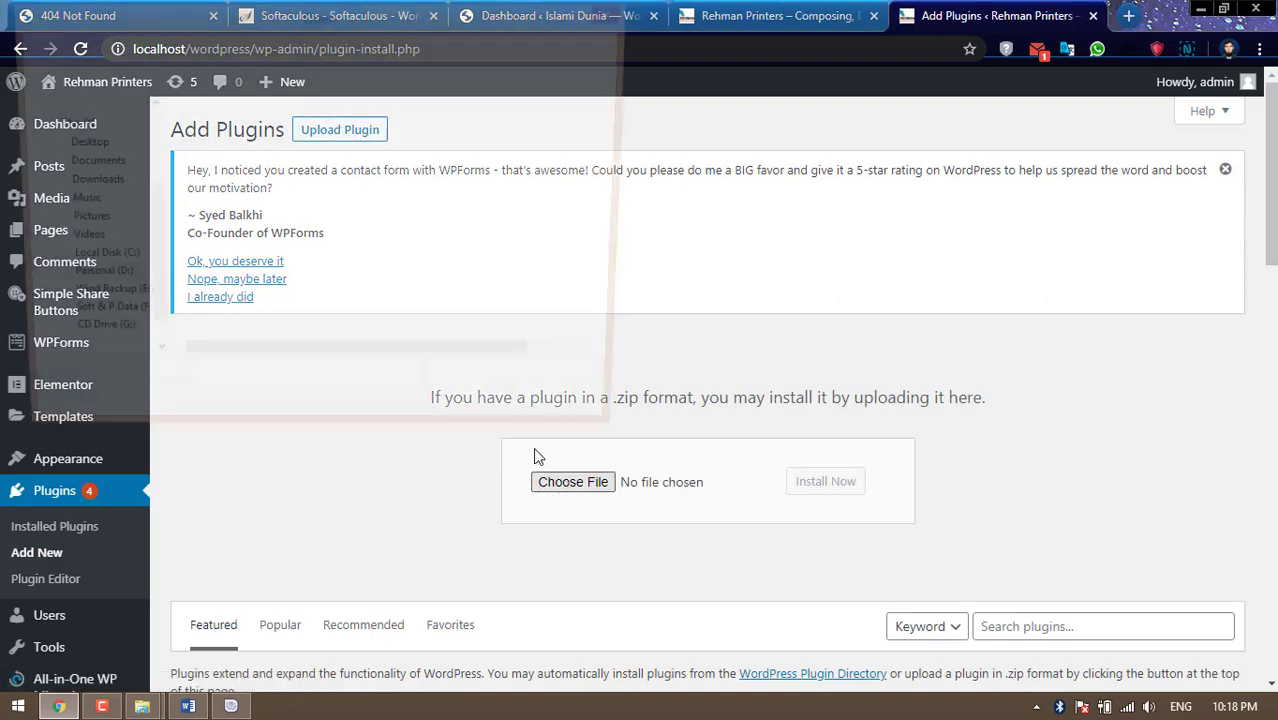
left_click(350, 152)
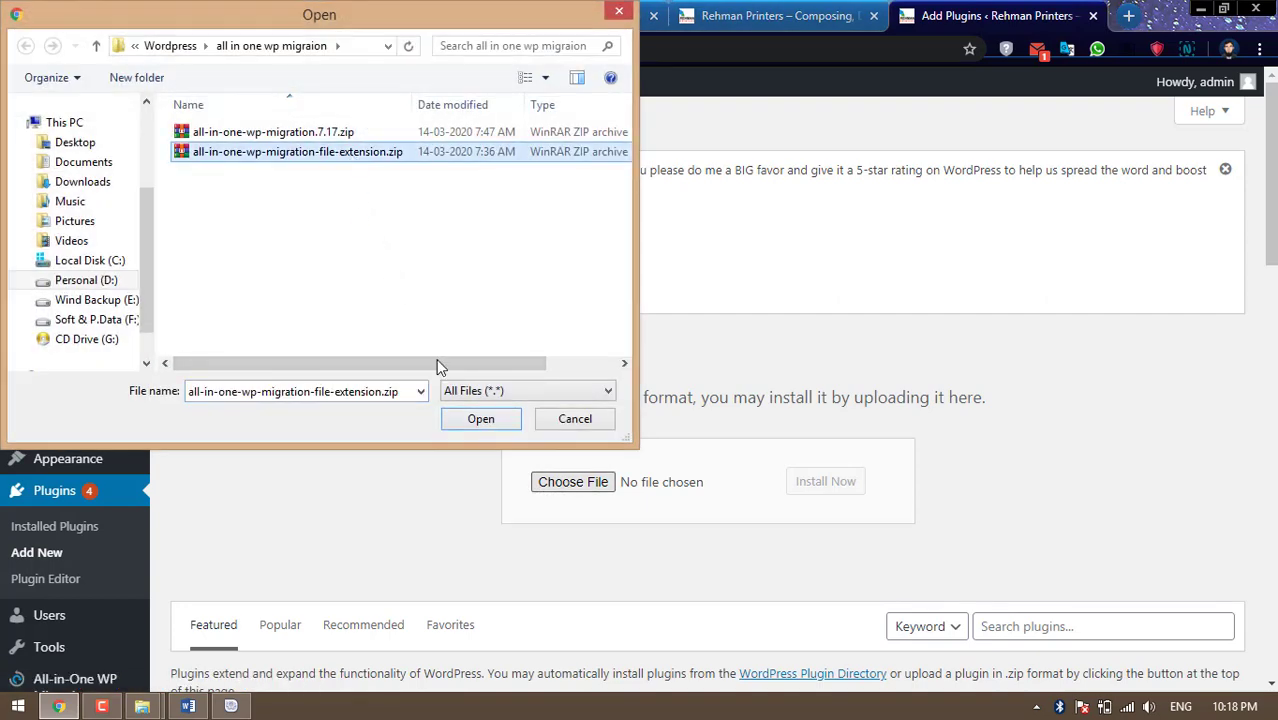
left_click(490, 421)
left_click(808, 484)
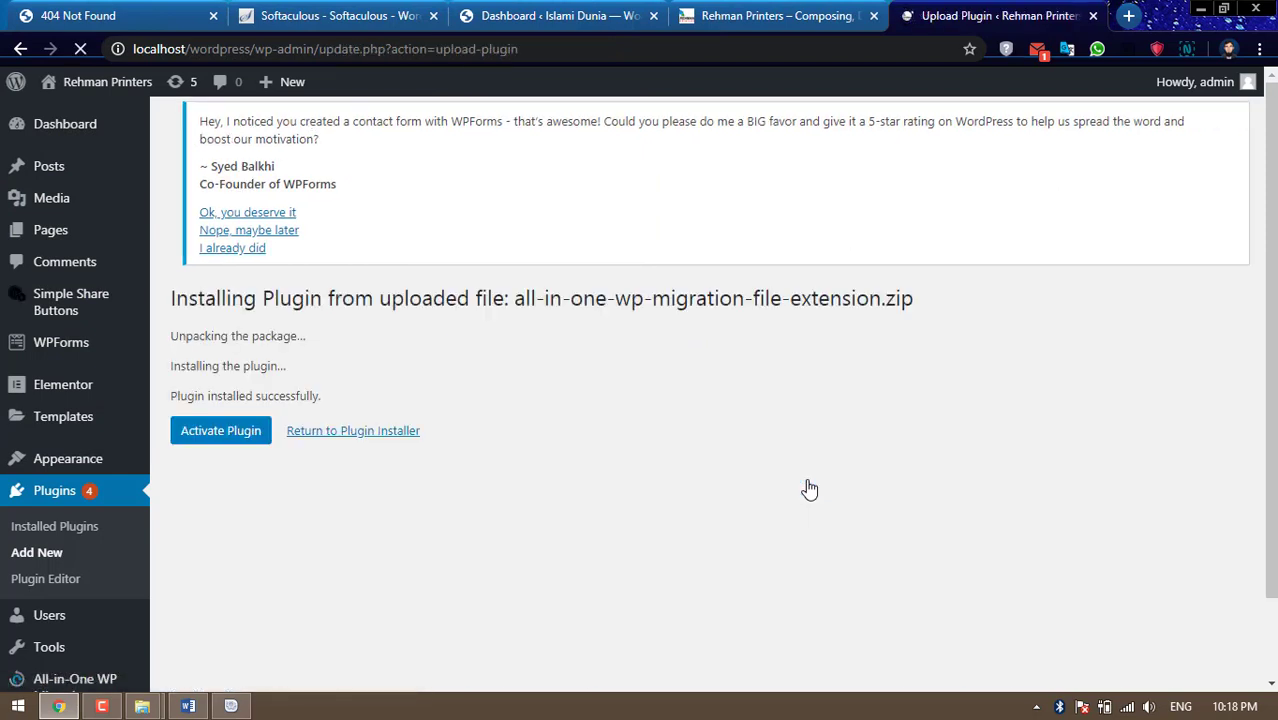
left_click(224, 440)
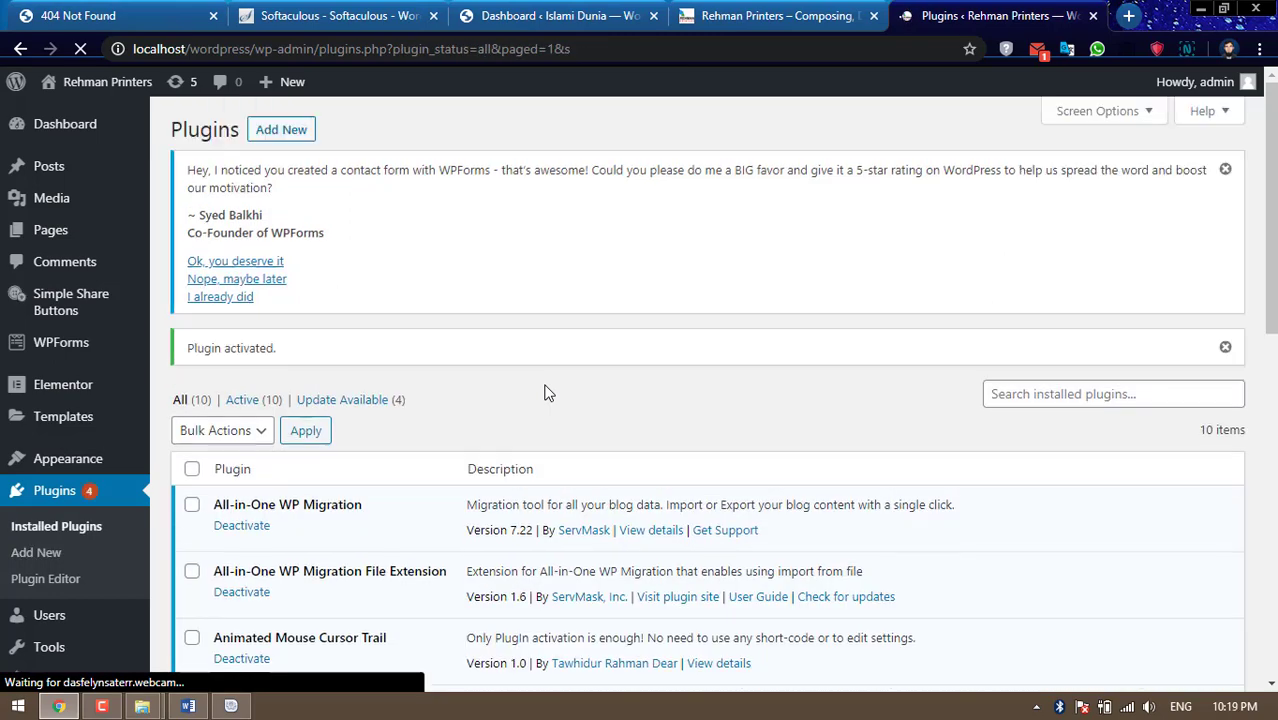
scroll(545, 392, "down", 2)
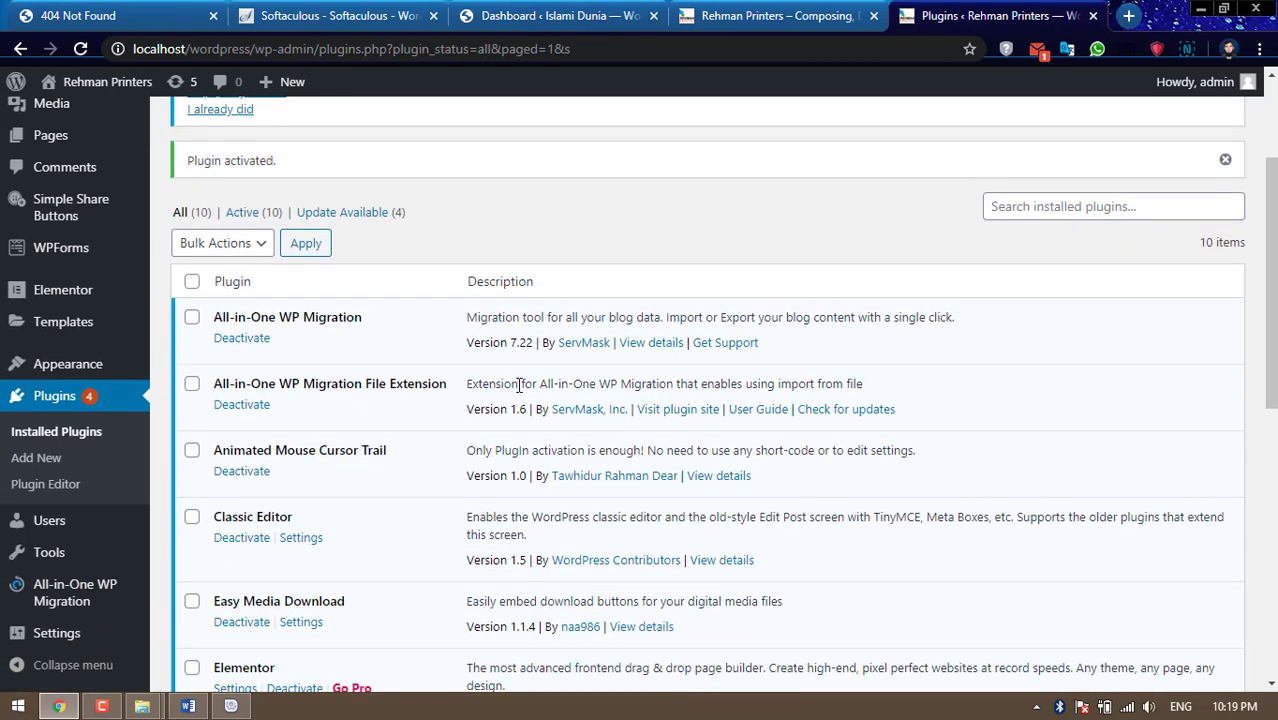
left_click_drag(318, 388, 407, 384)
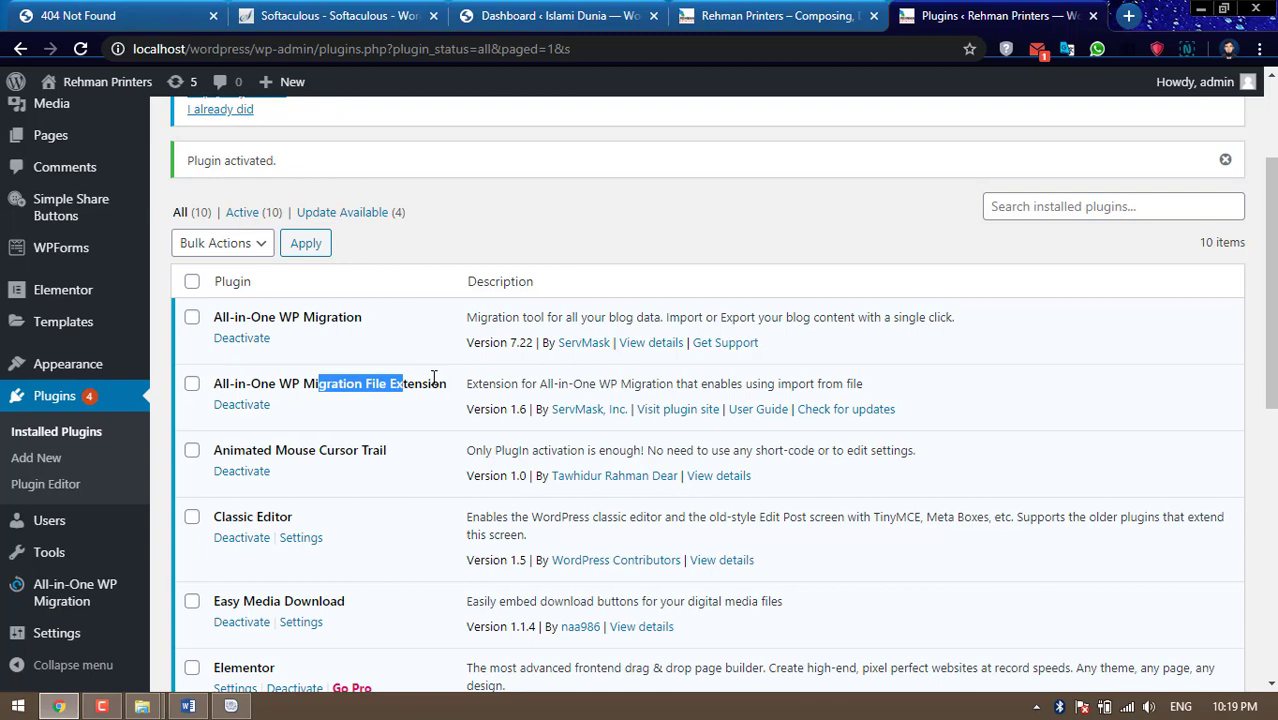
scroll(433, 376, "down", 1)
mouse_move(87, 606)
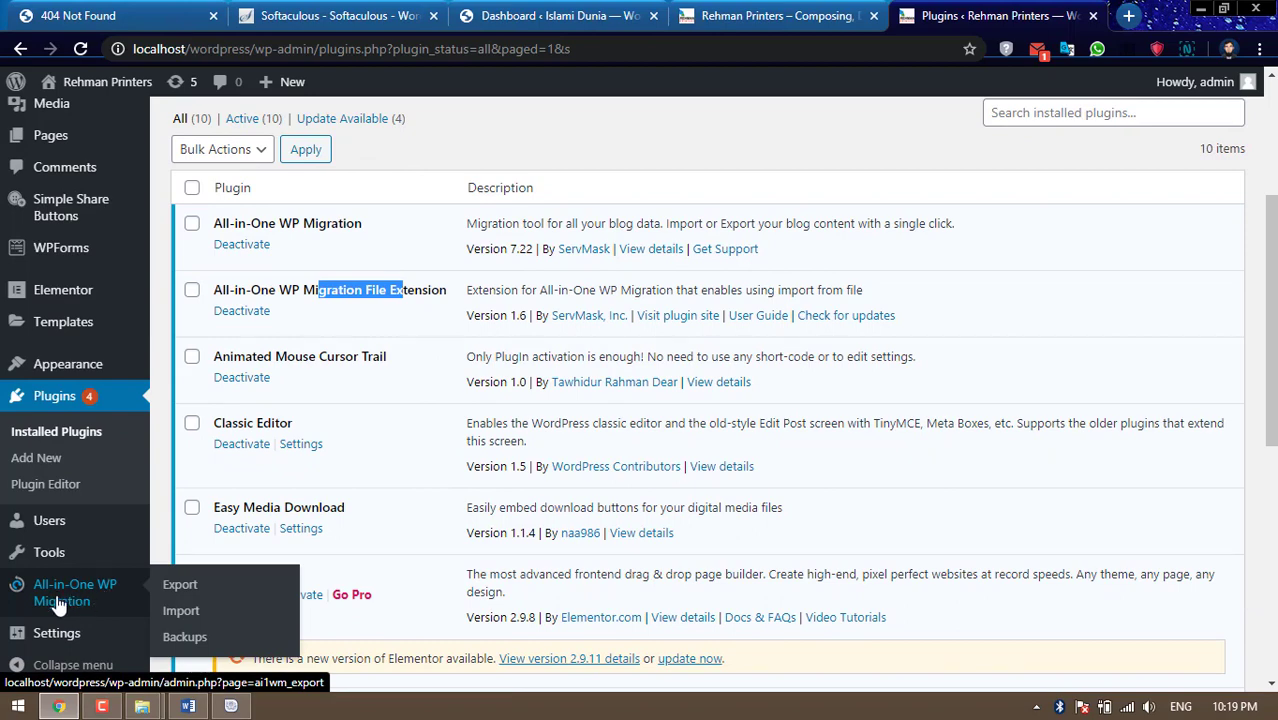
Export the local site to a File, download the 88 MB export, and close the page
left_click(175, 593)
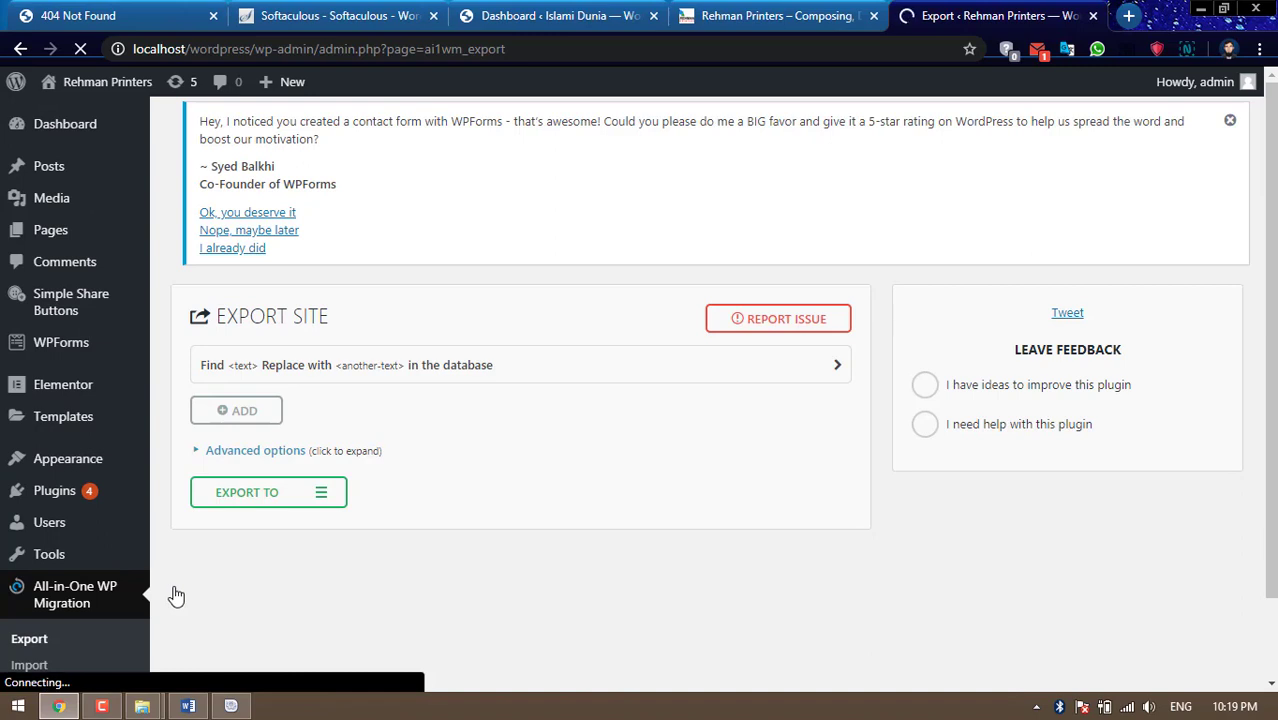
left_click(293, 502)
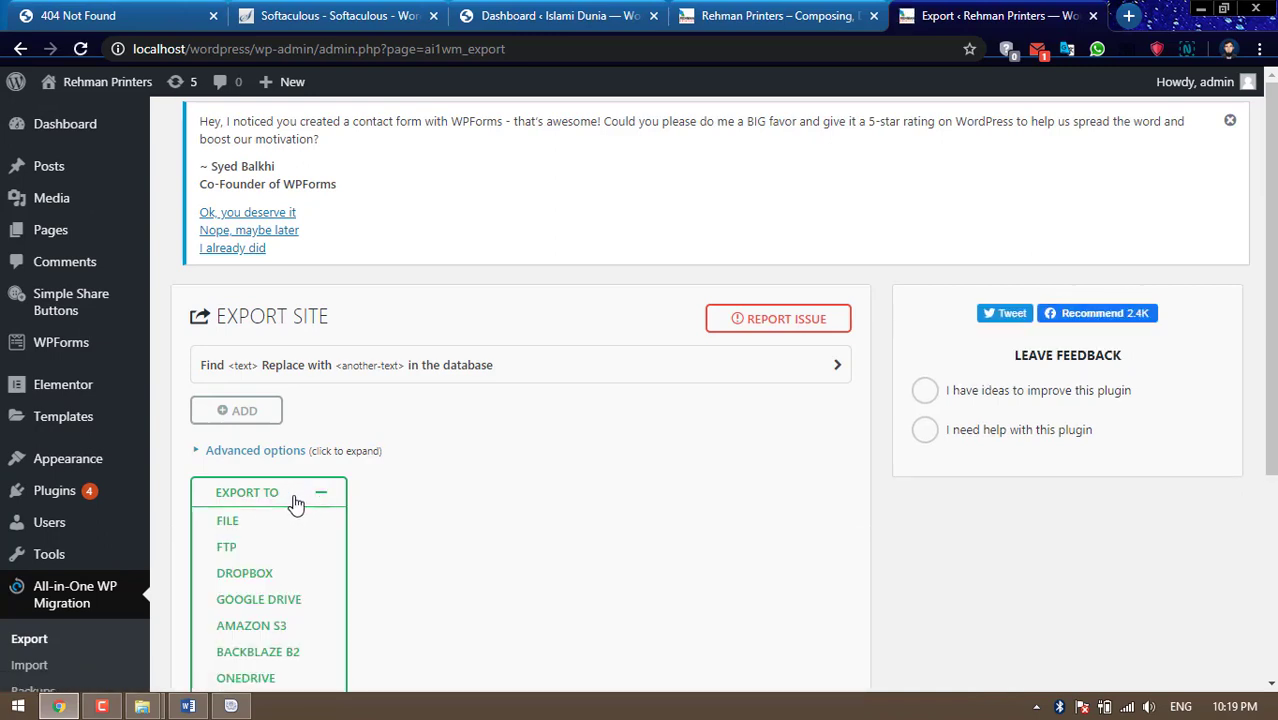
left_click(229, 524)
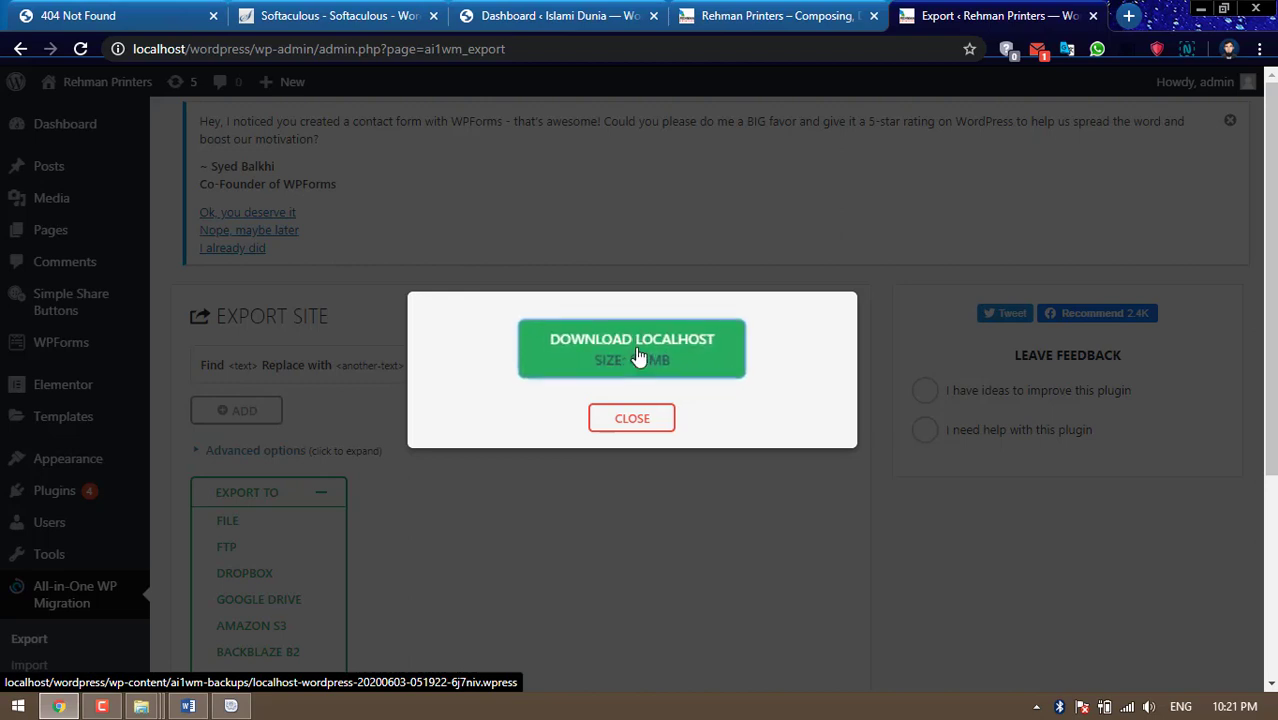
left_click(638, 357)
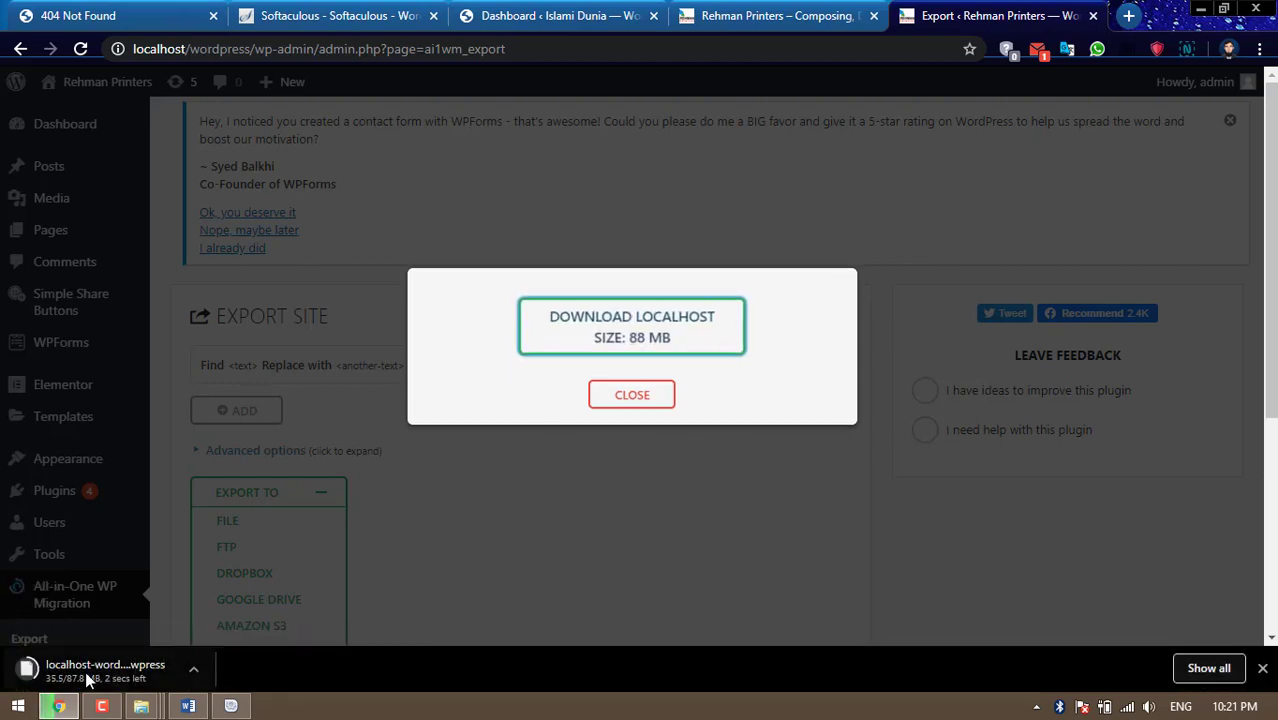
left_click(659, 405)
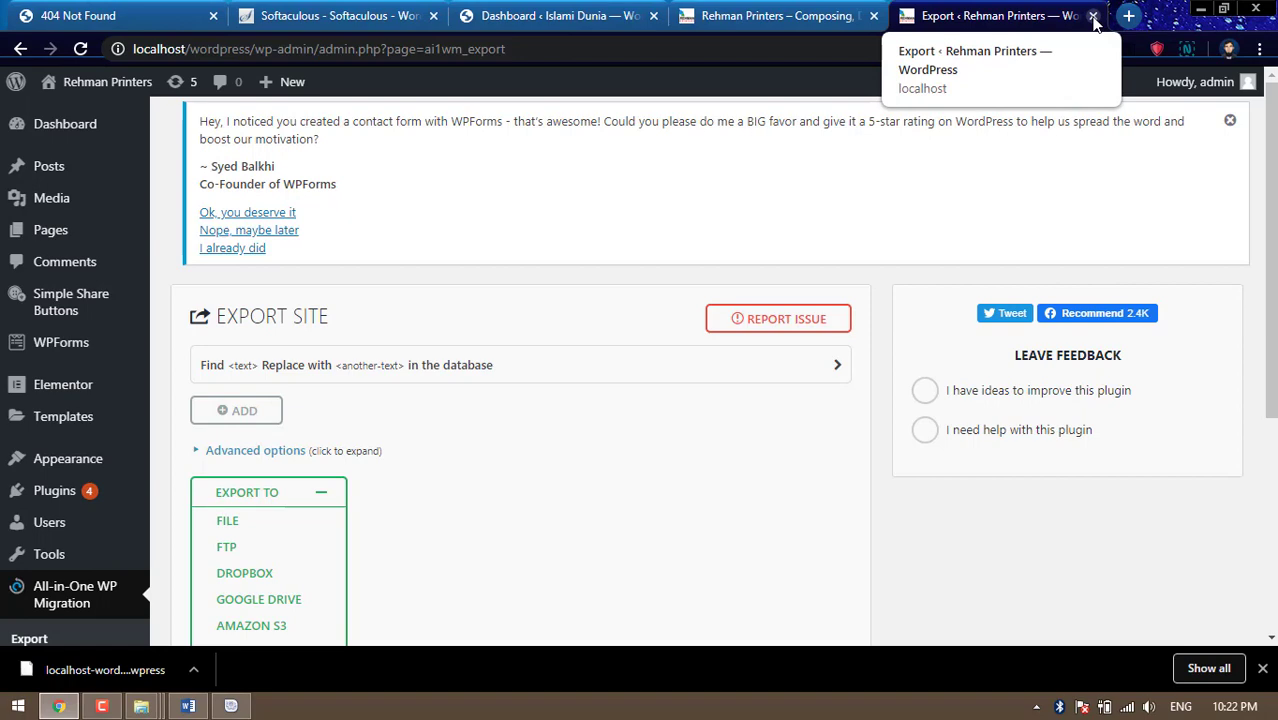
left_click(1093, 17)
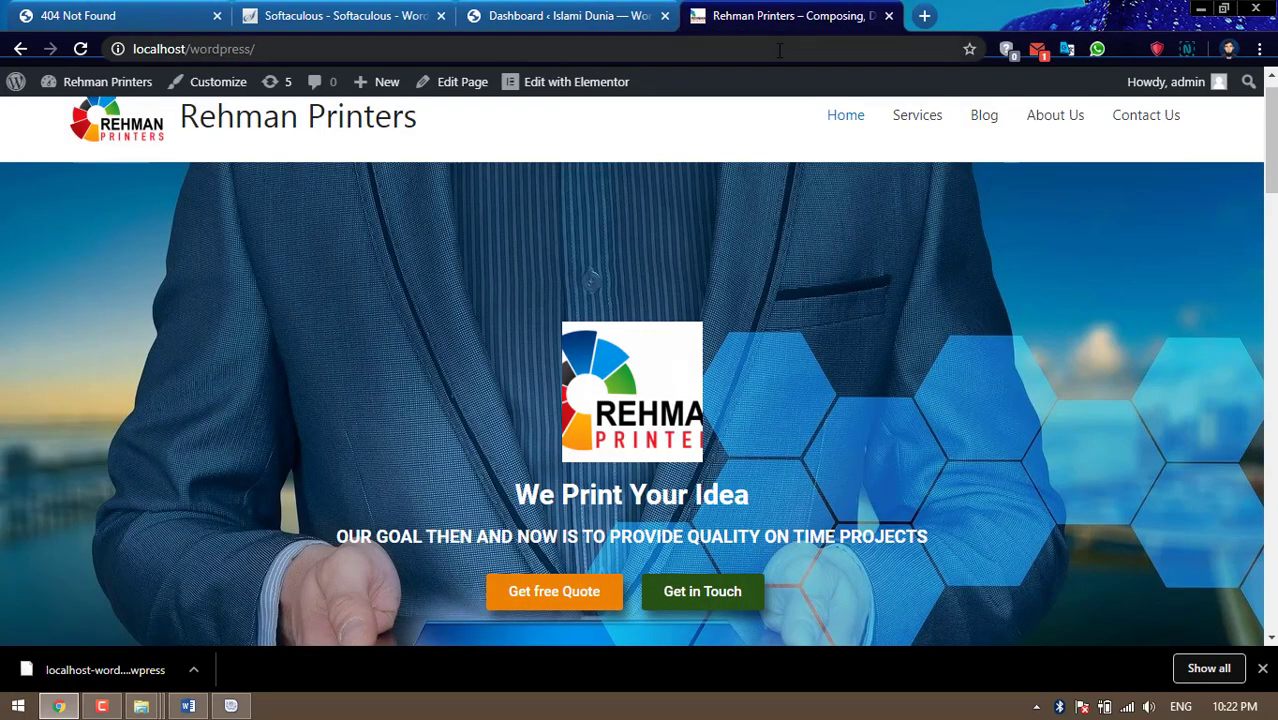
Delete the Twenty Nineteen and Twenty Seventeen themes from the live site
left_click(888, 17)
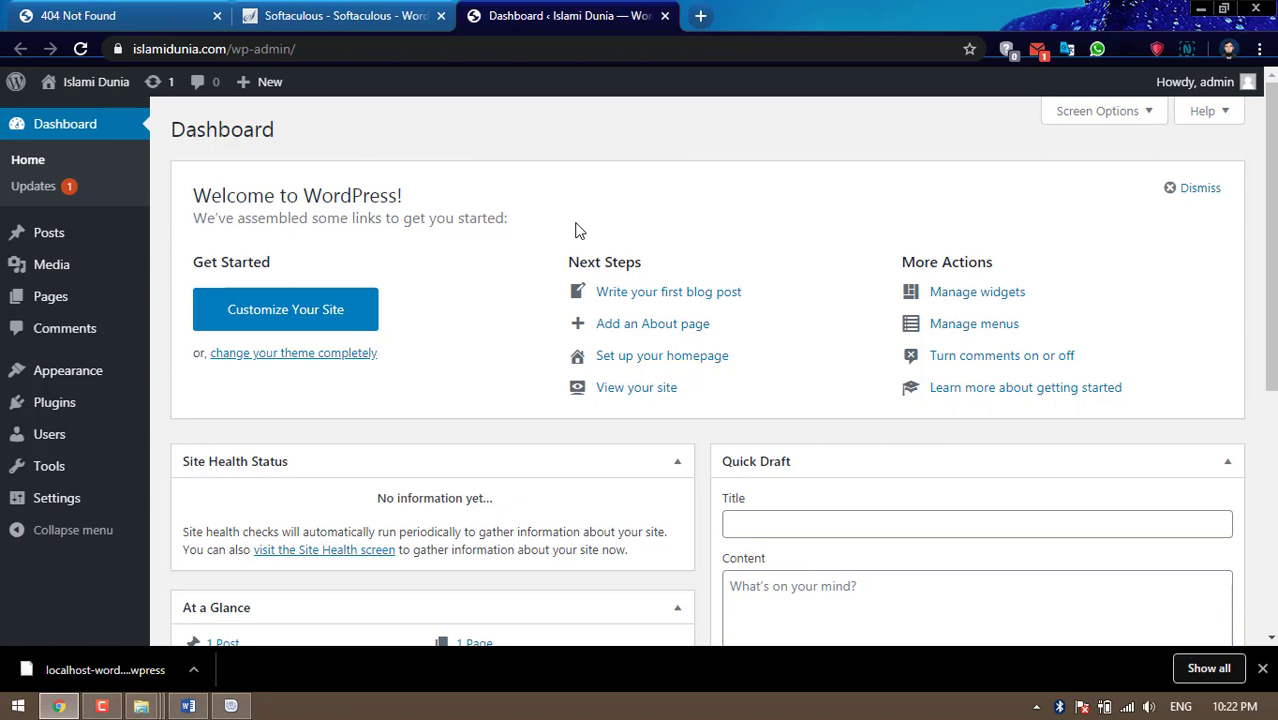
scroll(576, 232, "down", 1)
mouse_move(103, 380)
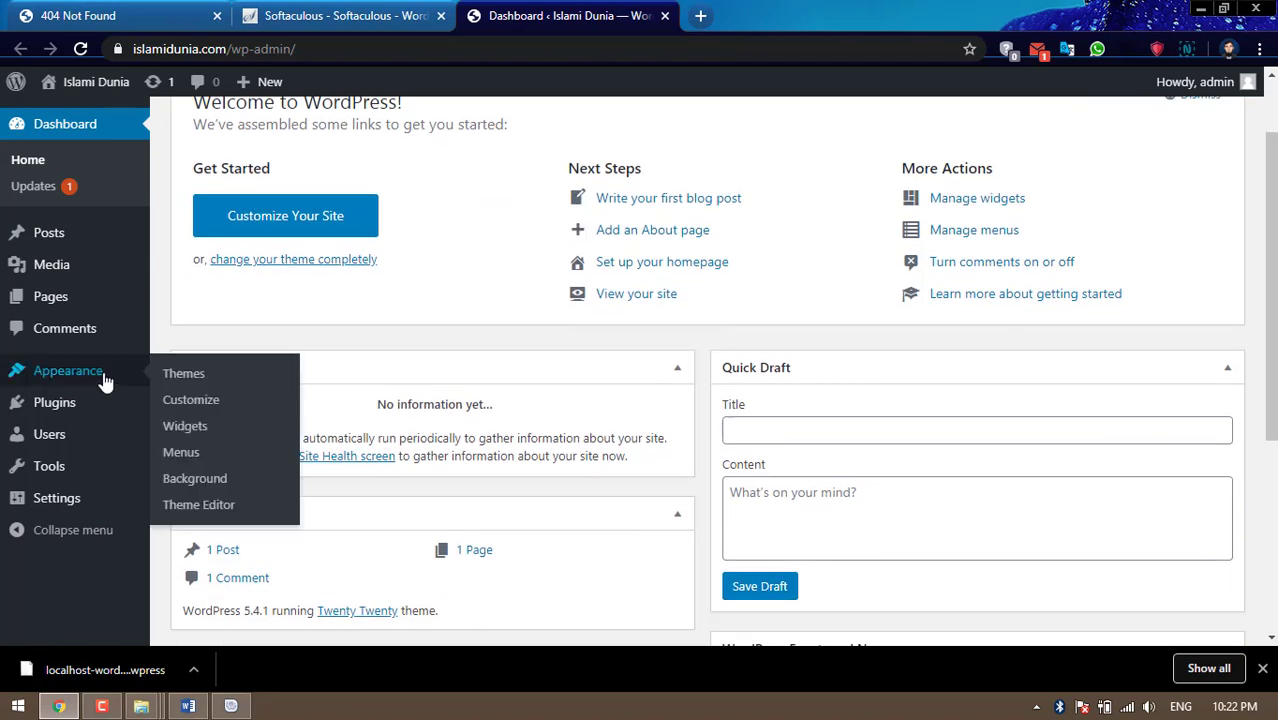
left_click(193, 378)
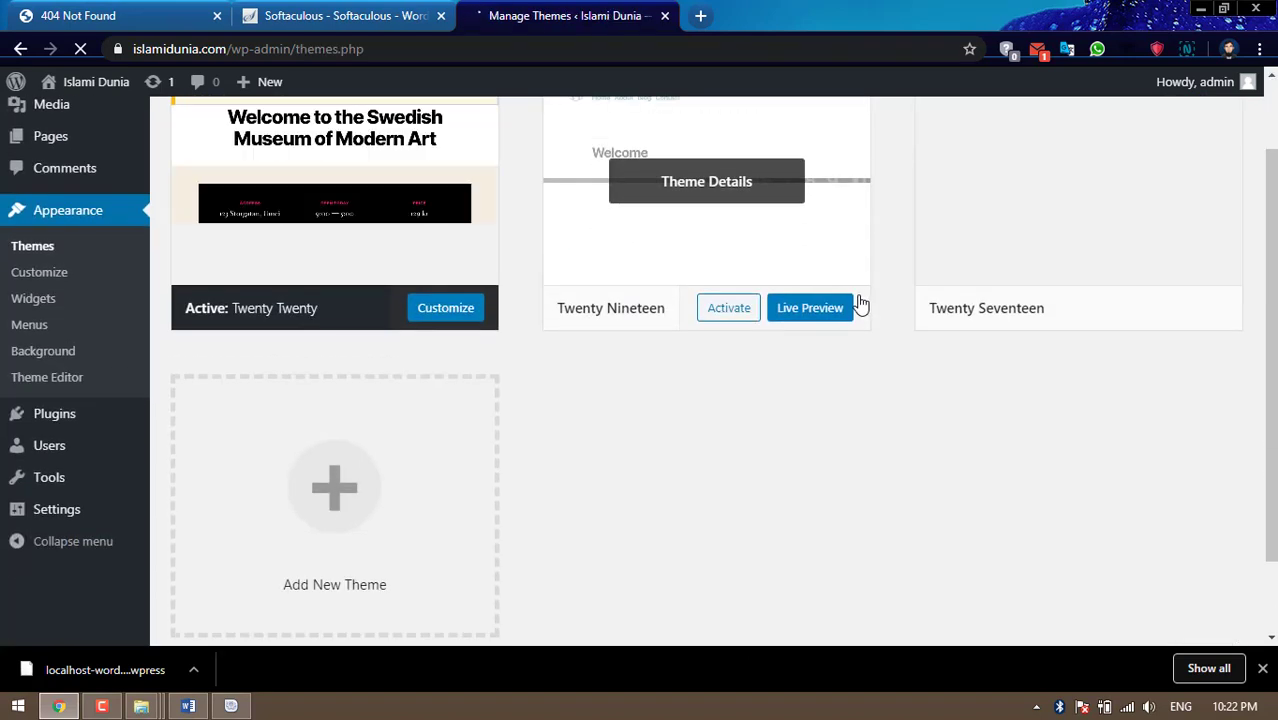
left_click(808, 217)
left_click(1214, 605)
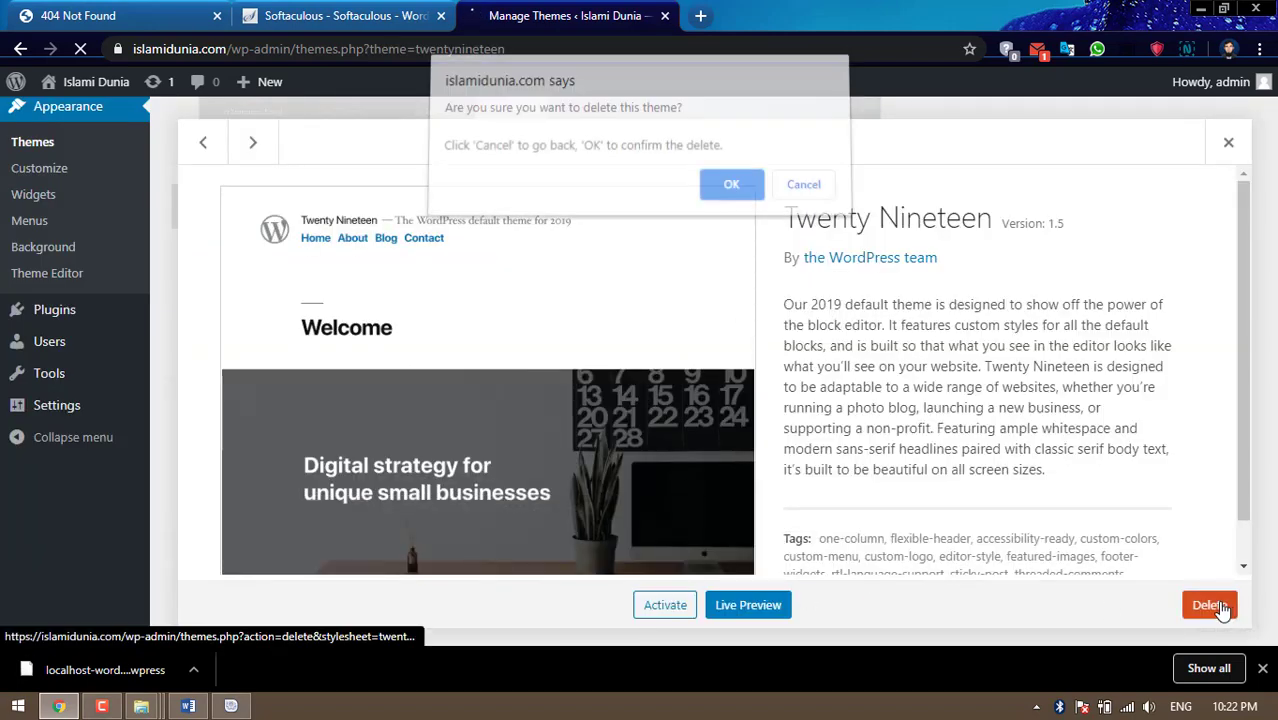
left_click(731, 192)
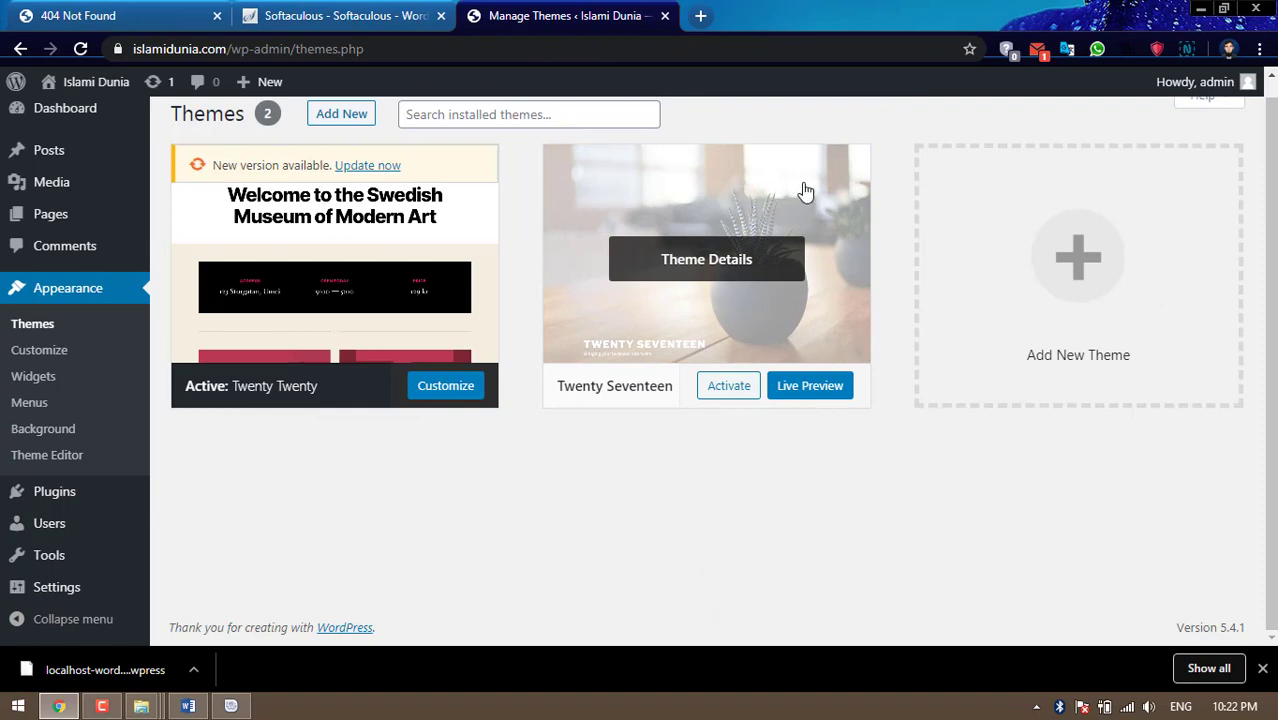
left_click(806, 192)
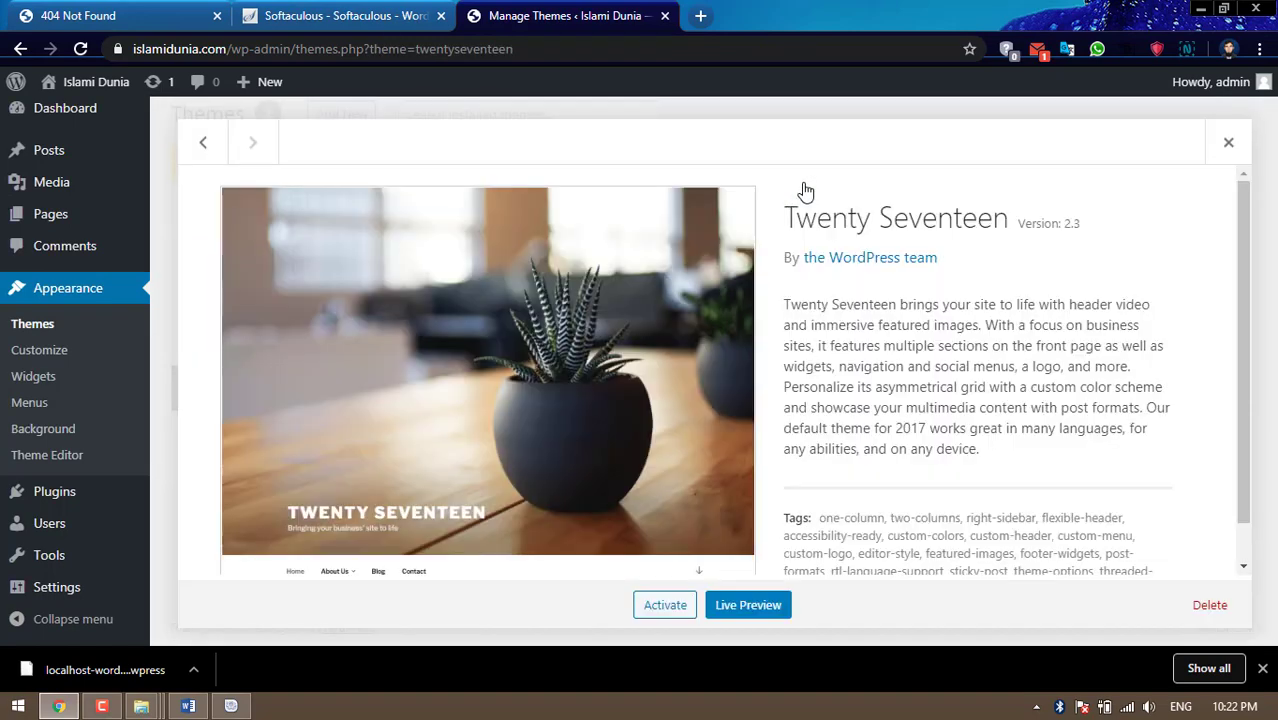
left_click(1200, 605)
left_click(731, 192)
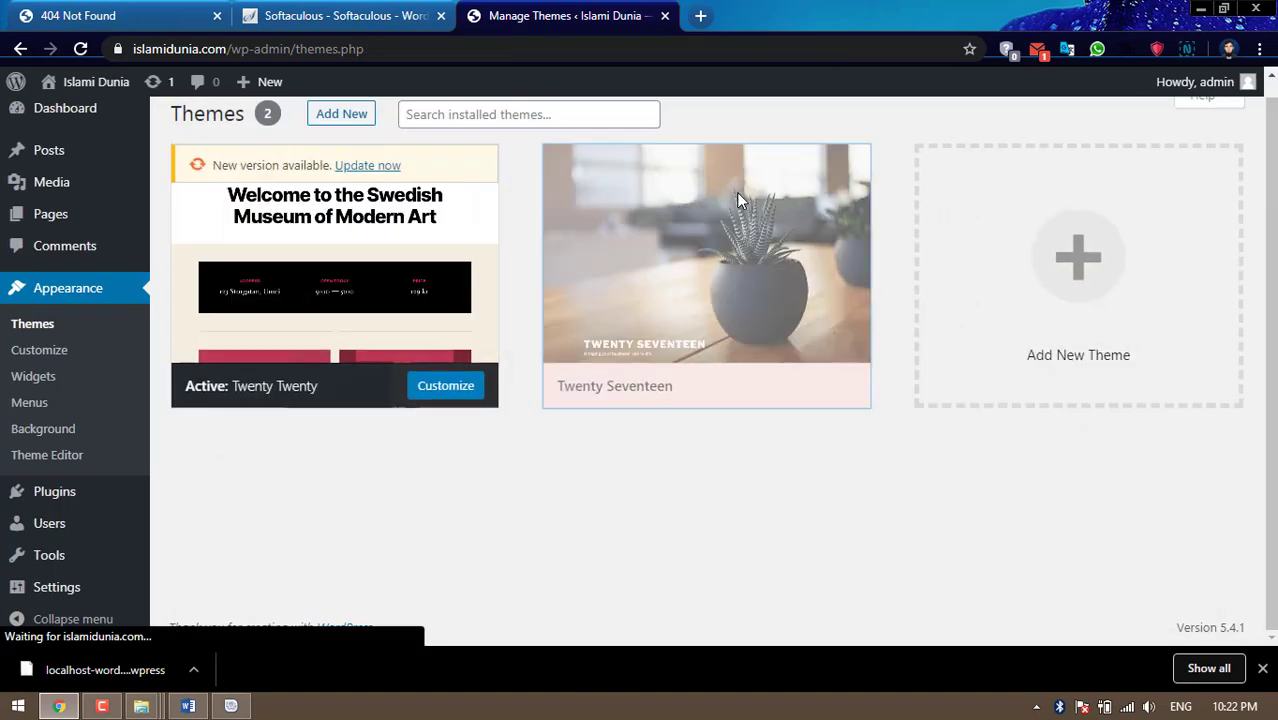
Bulk-delete the Akismet Anti-Spam and Hello Dolly plugins
scroll(742, 364, "up", 3)
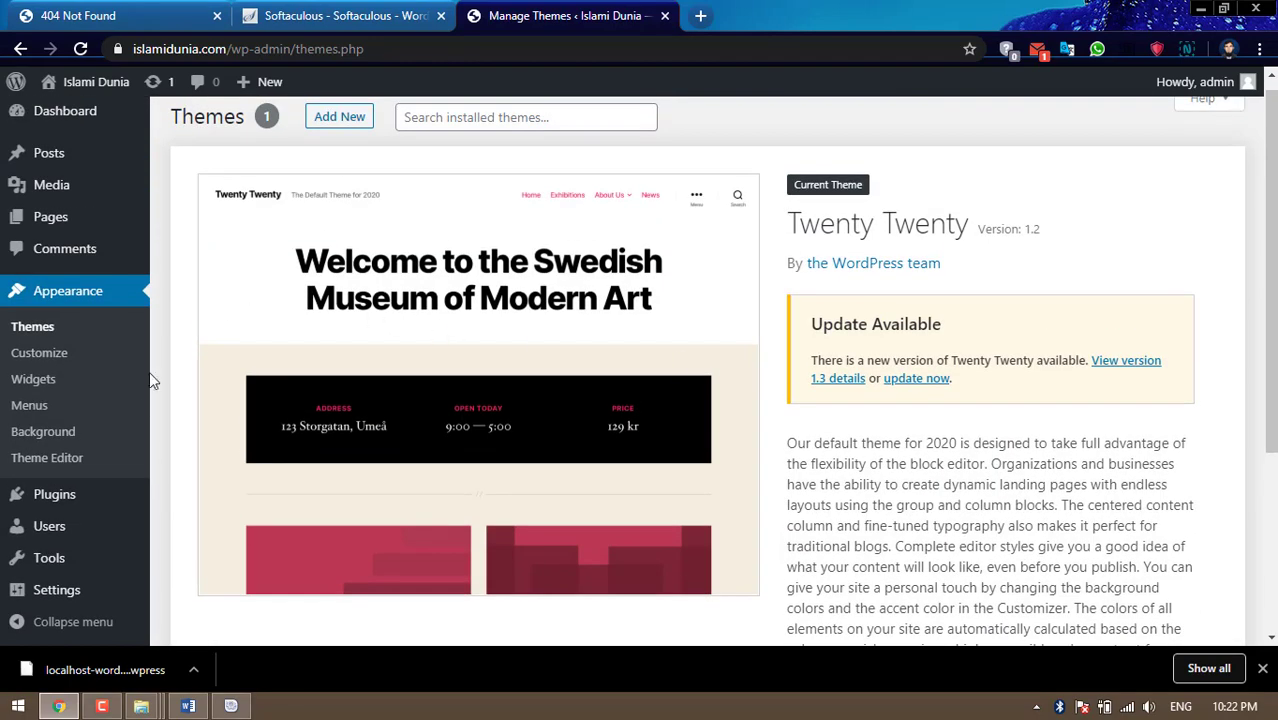
left_click(56, 503)
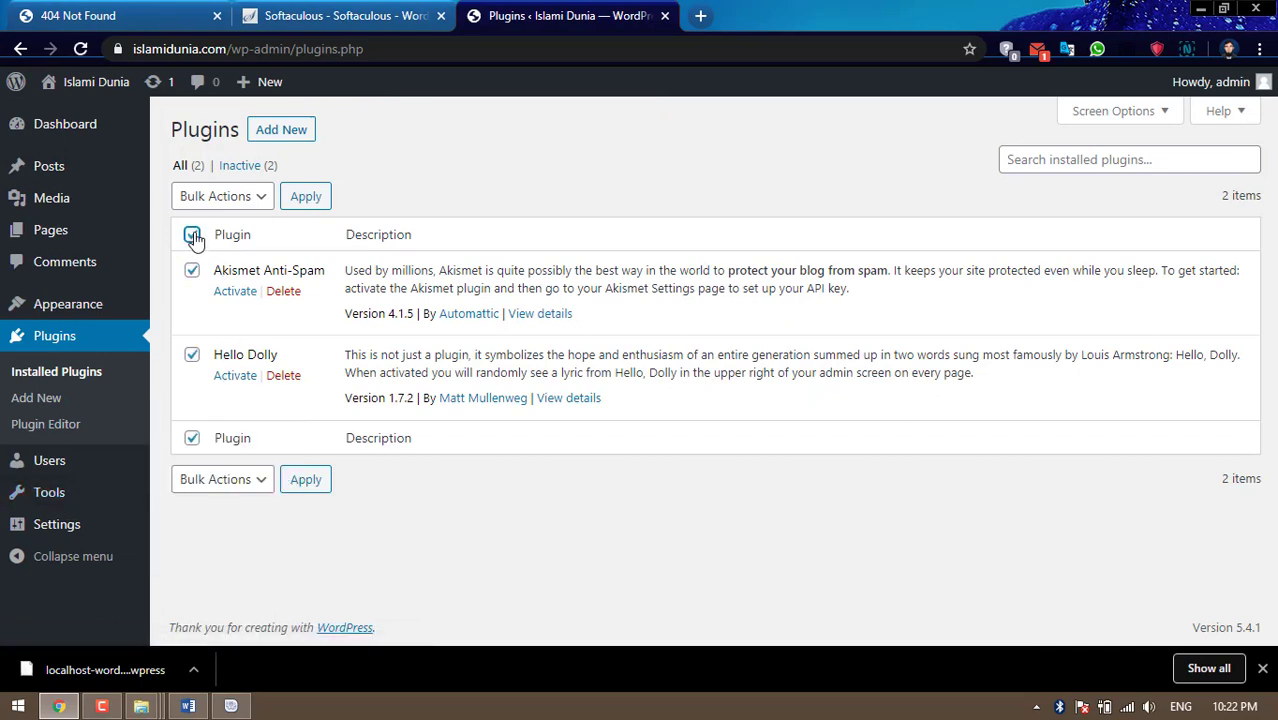
left_click(218, 199)
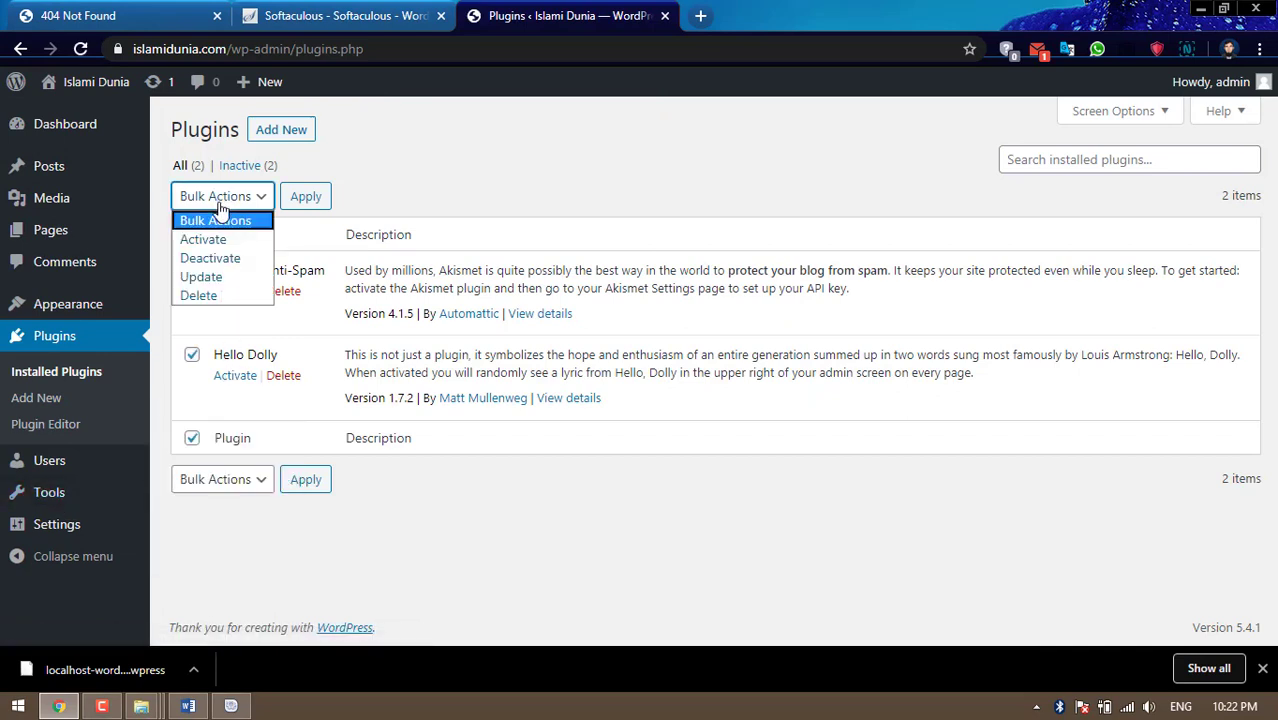
left_click(221, 298)
left_click(298, 197)
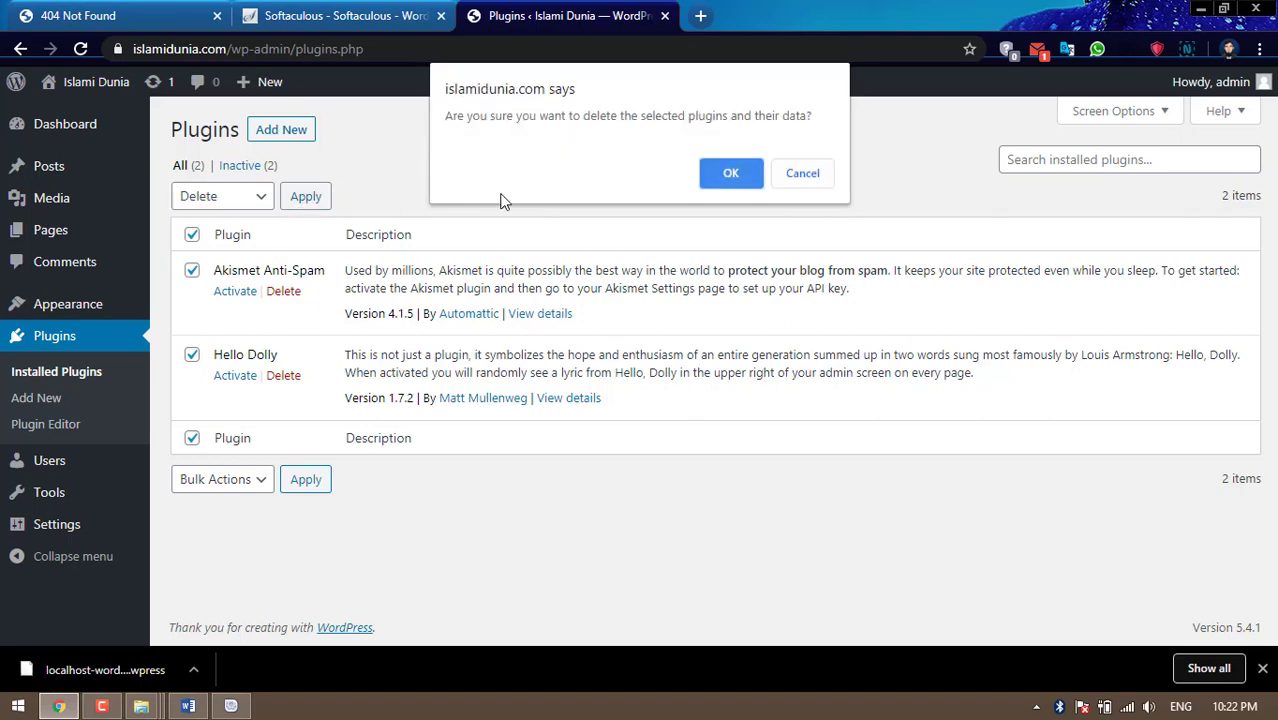
left_click(729, 180)
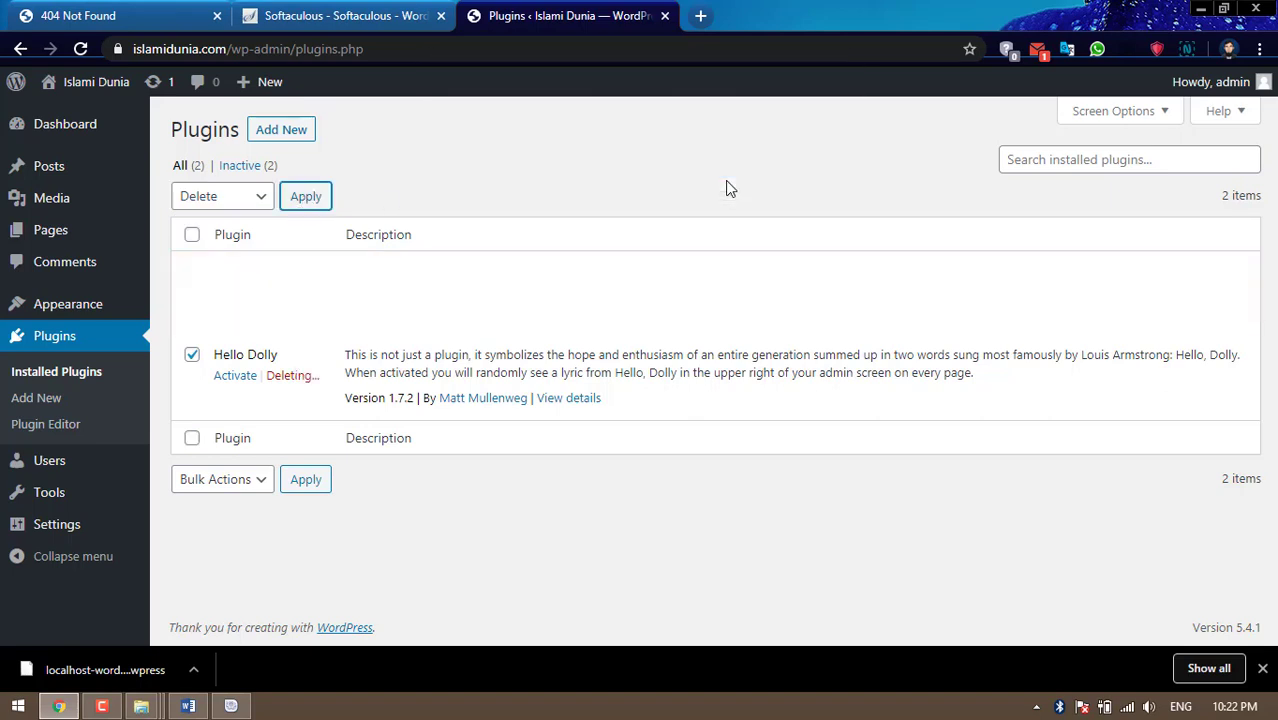
left_click(83, 270)
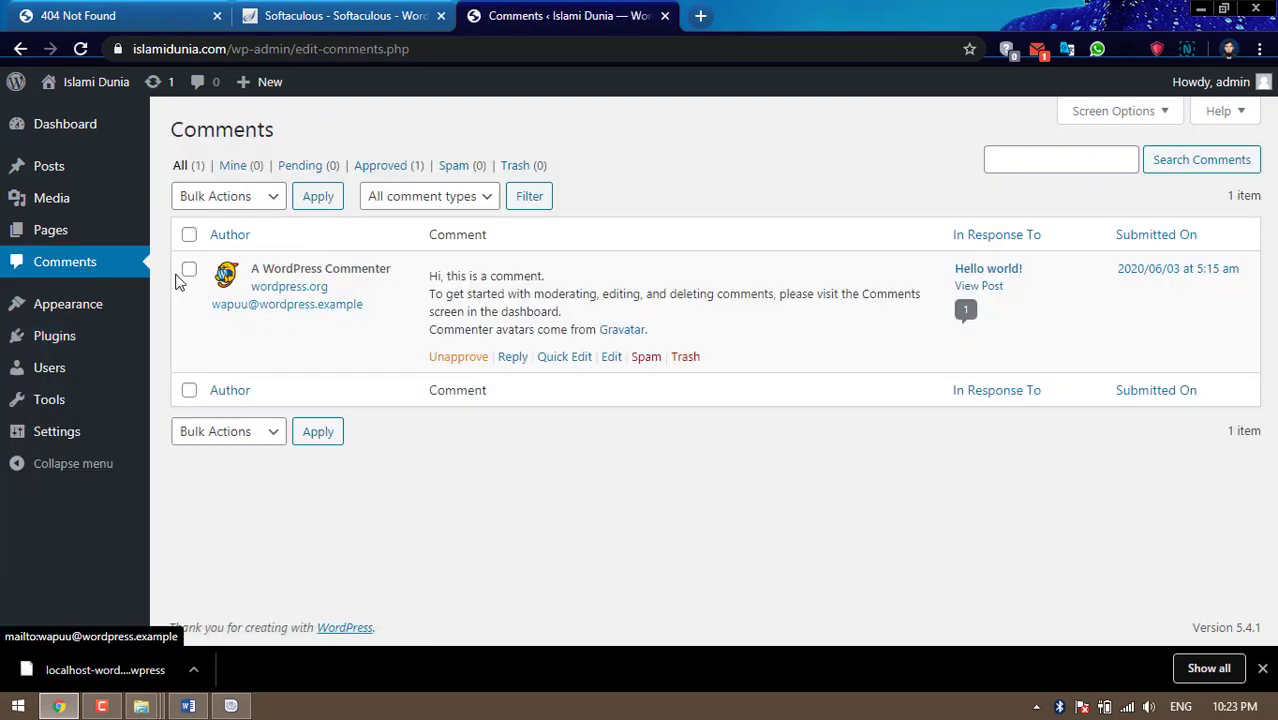
Trash the sample comment, then delete it permanently from the Trash view
left_click(189, 269)
left_click(224, 199)
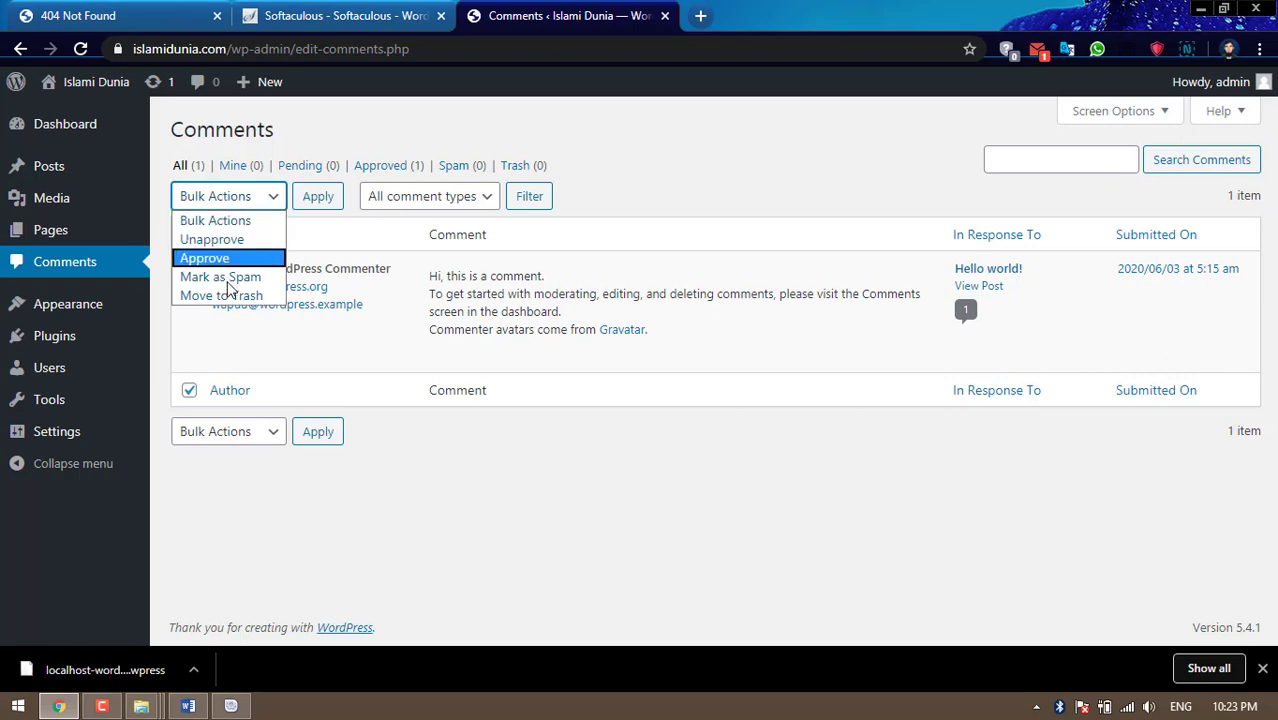
left_click(214, 294)
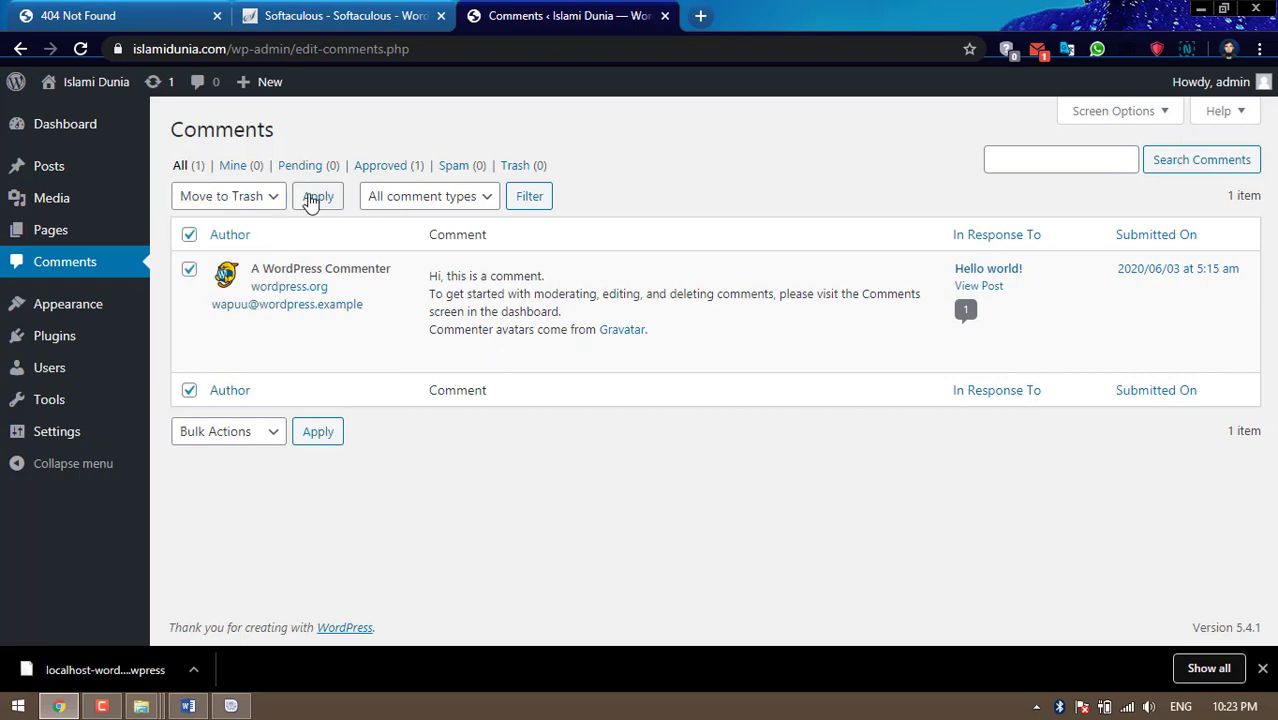
left_click(314, 197)
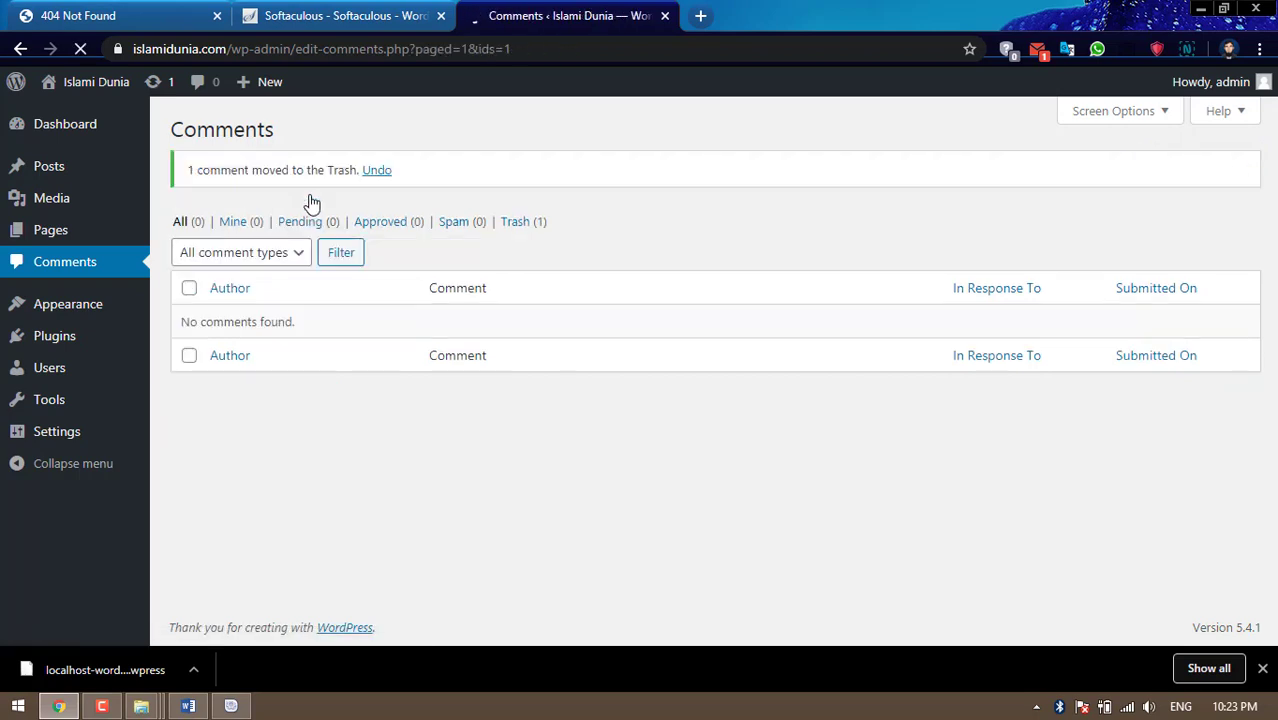
left_click(515, 222)
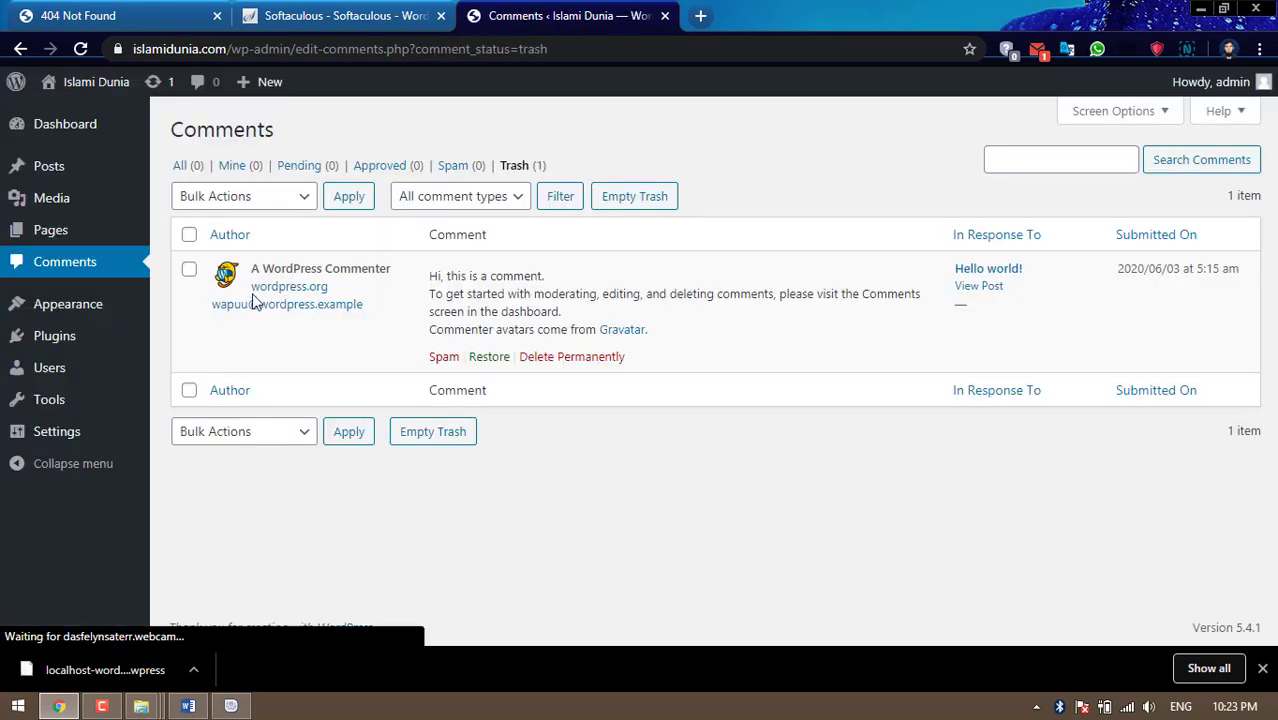
left_click(586, 358)
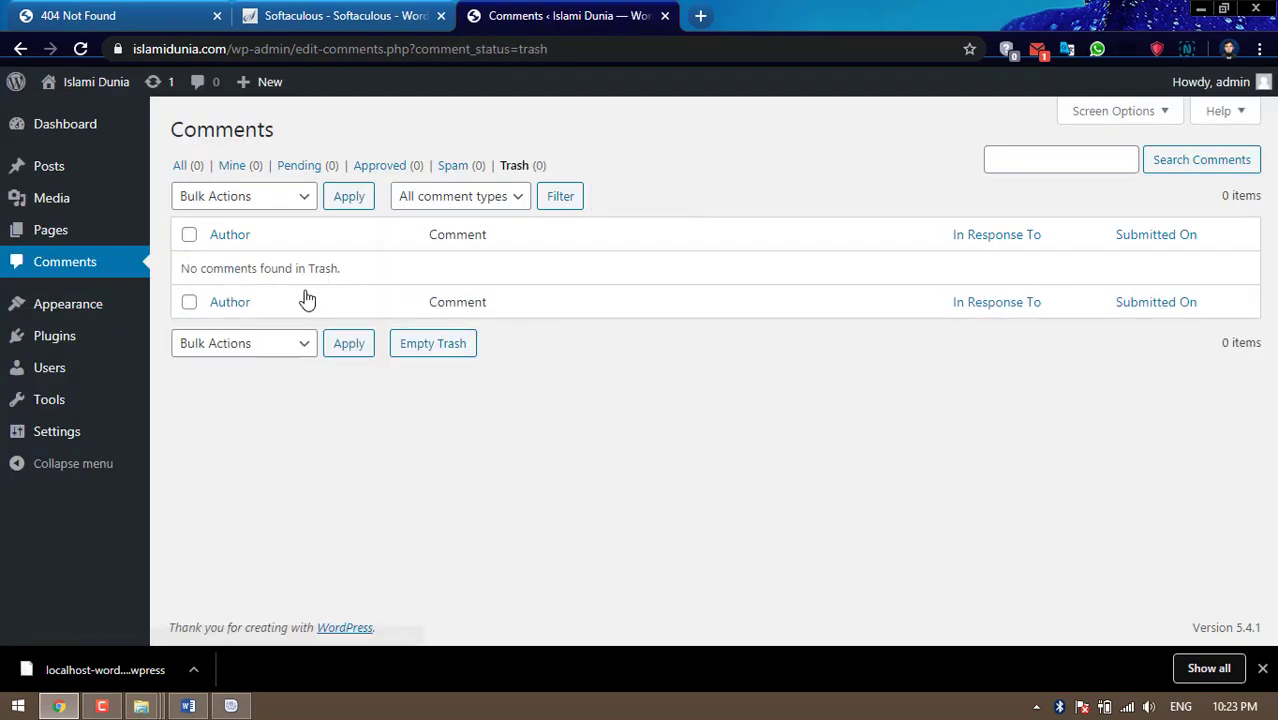
Trash the Privacy Policy and Sample Page, then permanently delete both from Trash
left_click(62, 234)
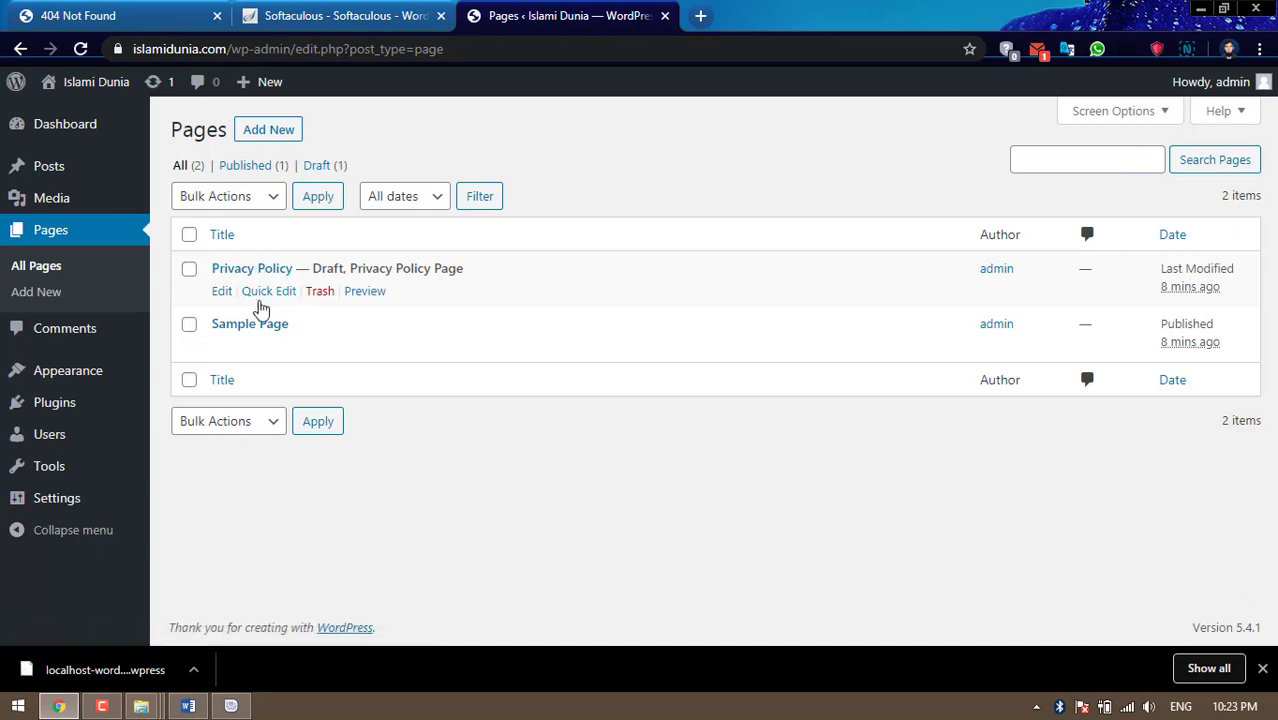
left_click(190, 235)
left_click(243, 205)
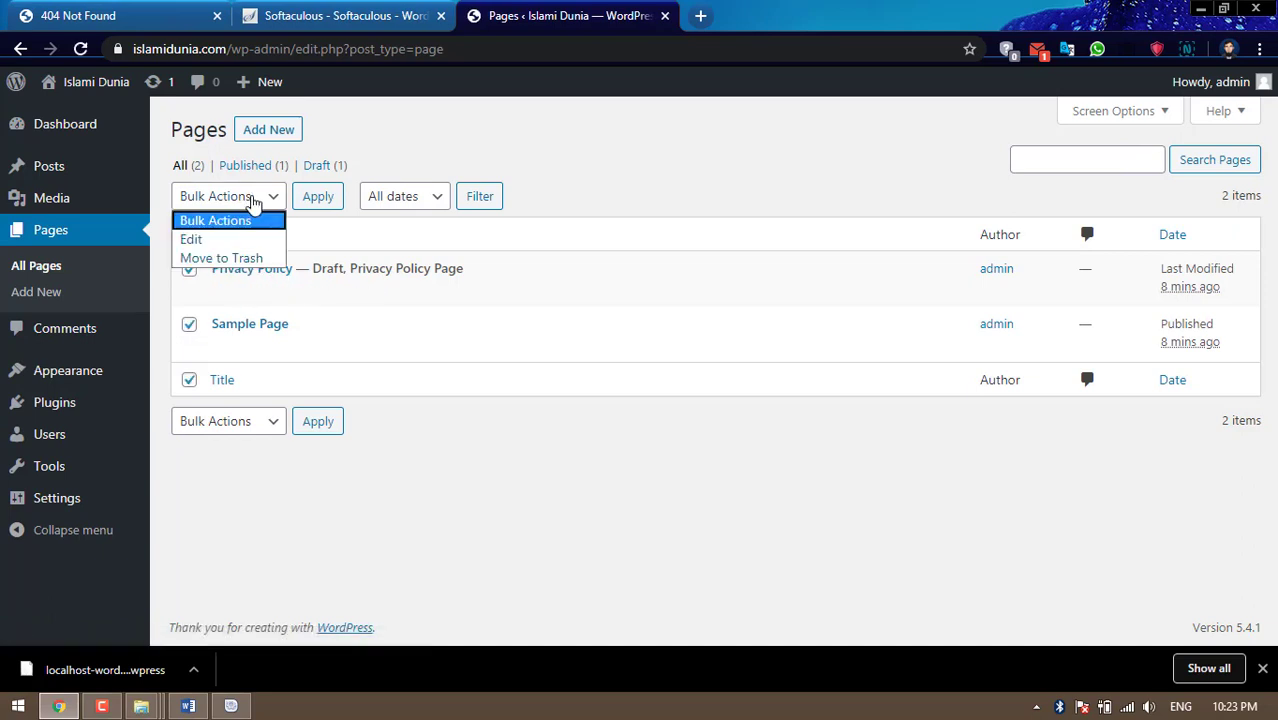
left_click(230, 257)
left_click(318, 197)
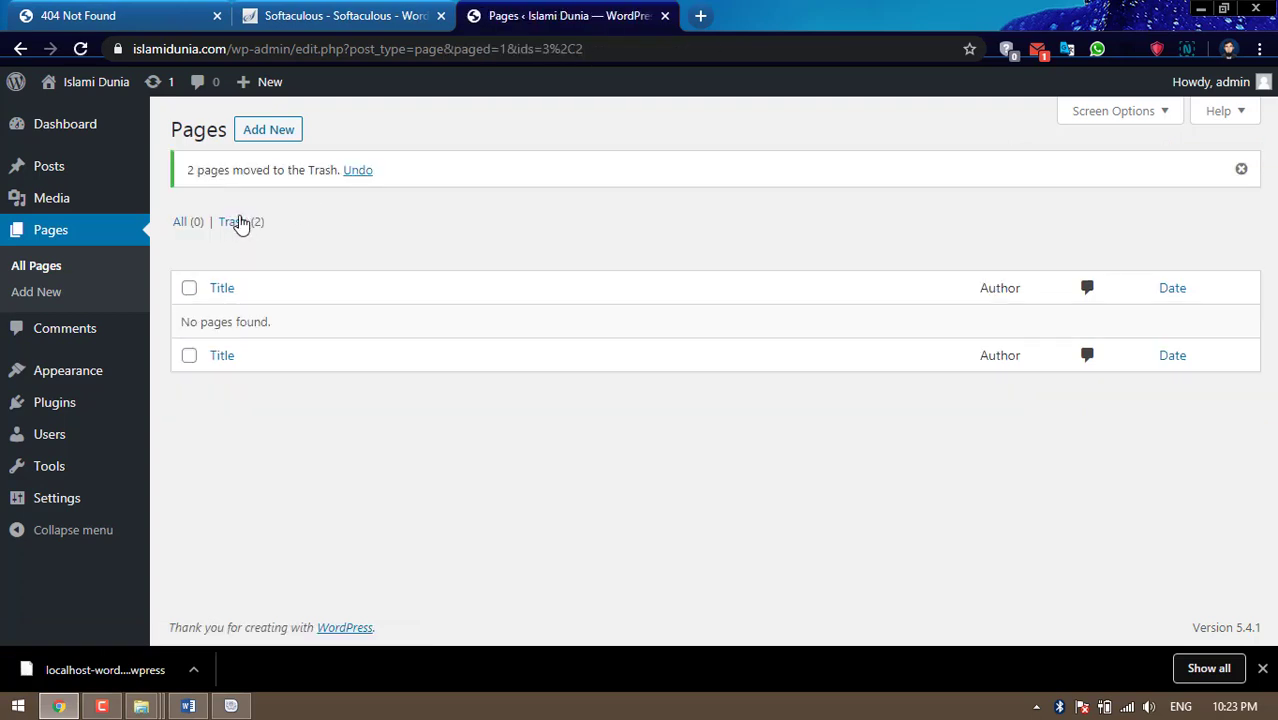
left_click(240, 222)
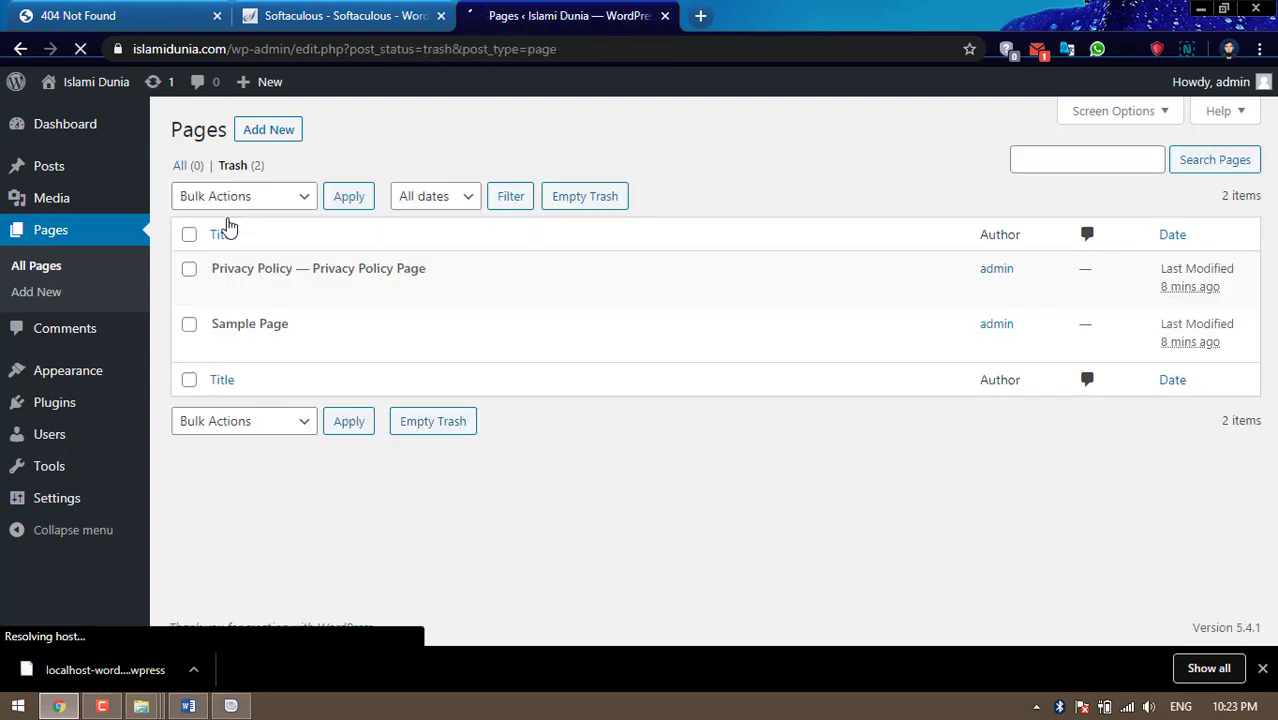
left_click(189, 234)
left_click(263, 199)
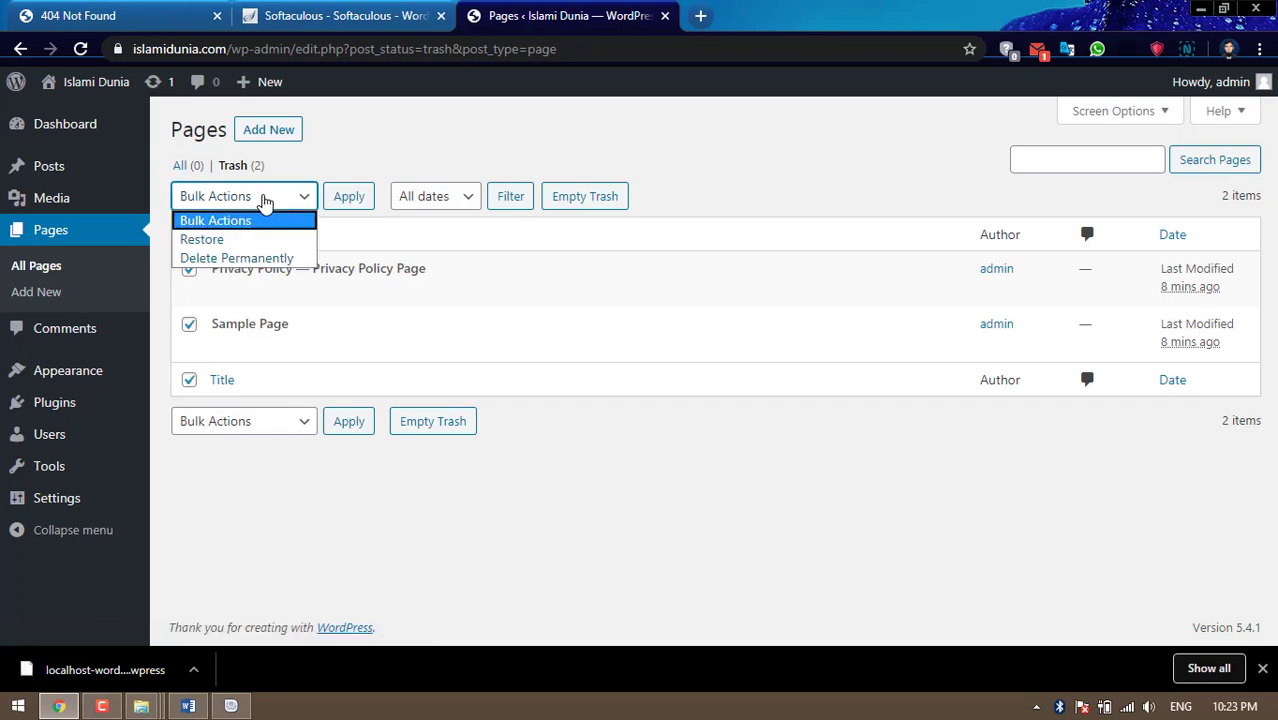
left_click(236, 258)
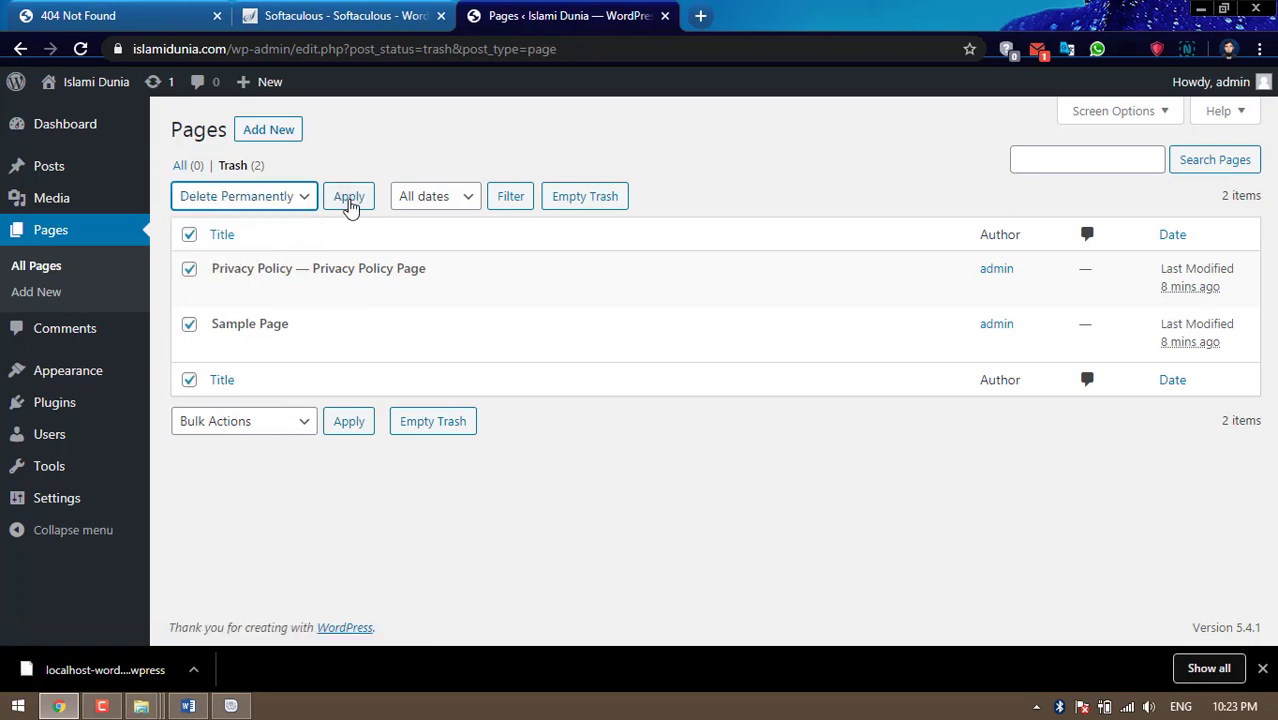
left_click(349, 198)
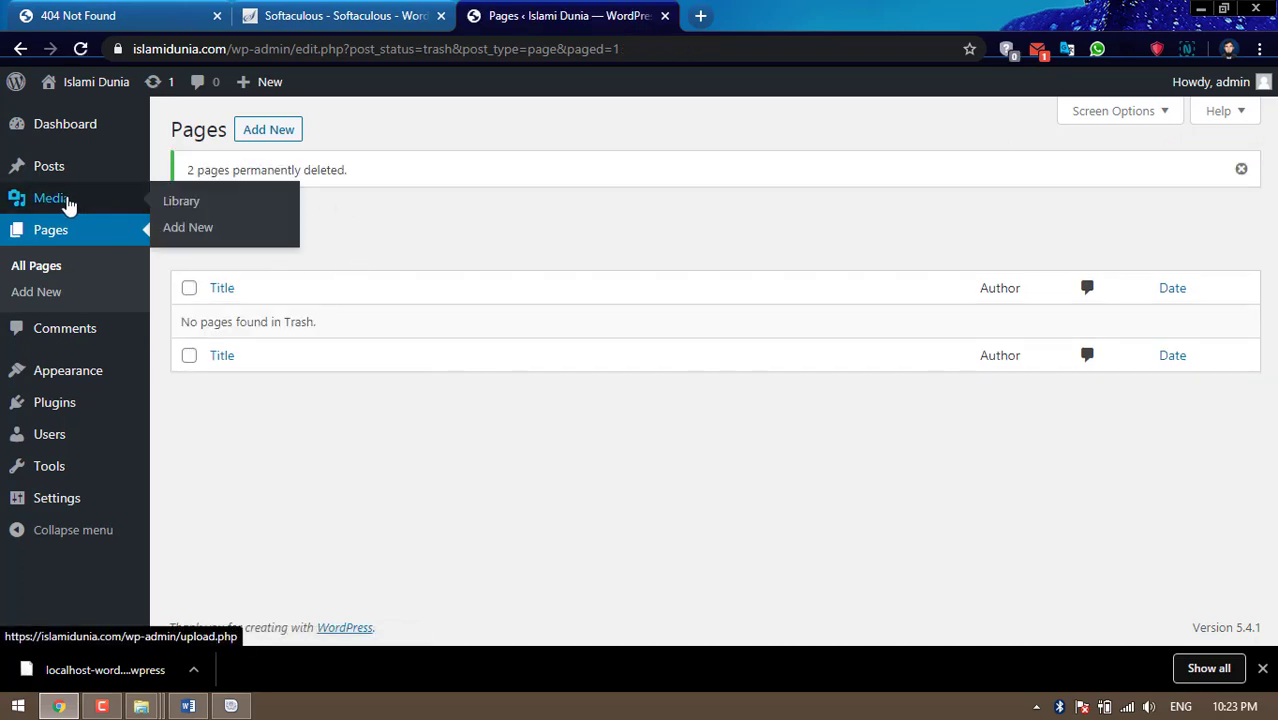
left_click(66, 201)
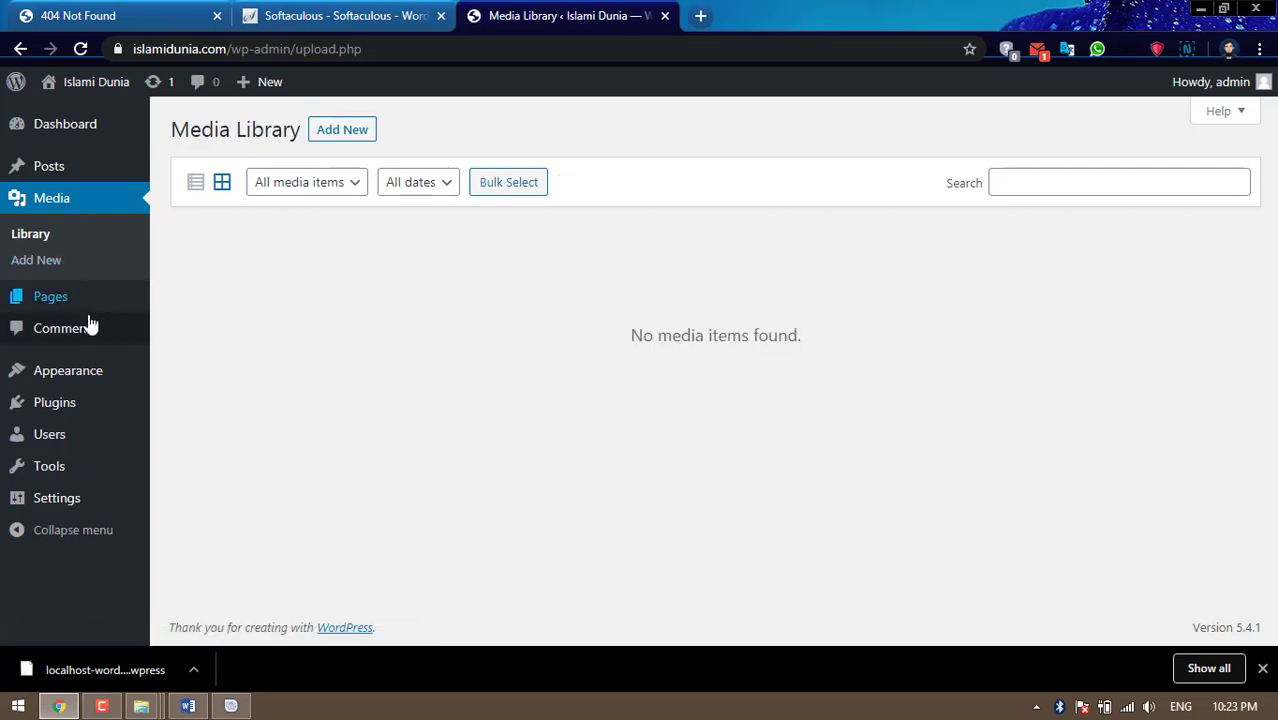
Trash the Hello world! post, then delete it permanently from the Trash view
mouse_move(72, 305)
mouse_move(66, 175)
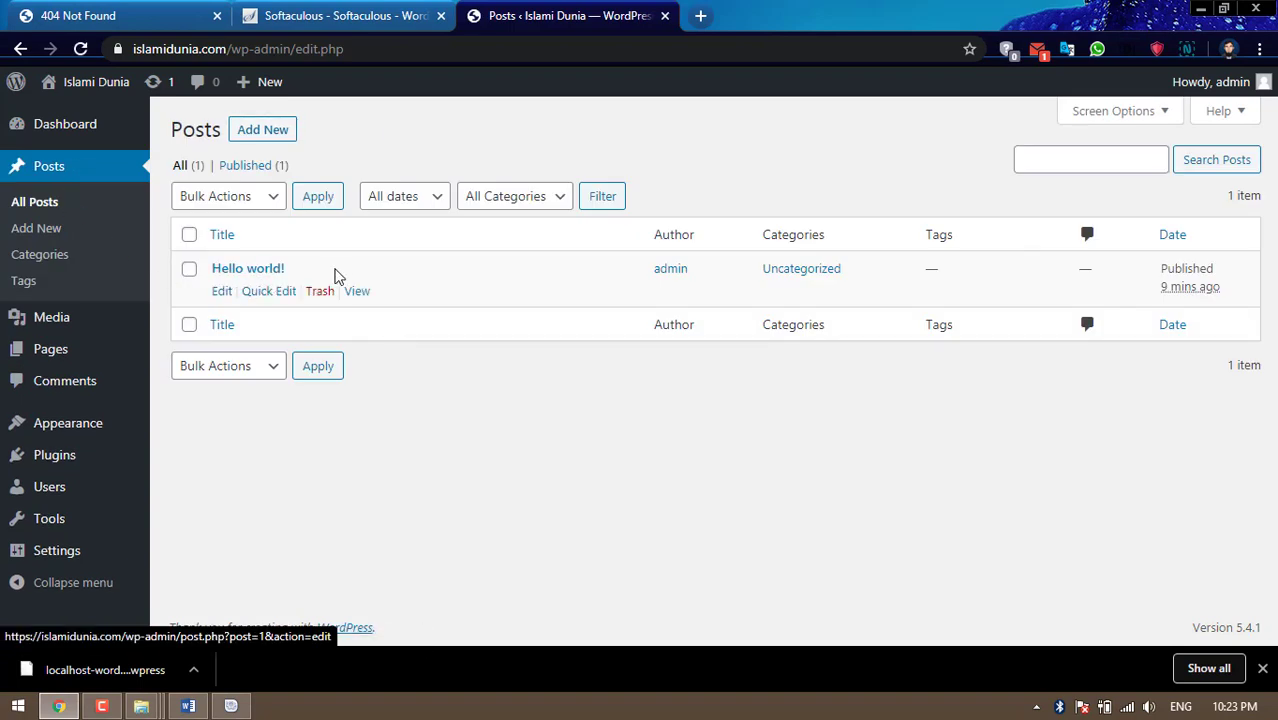
left_click(189, 269)
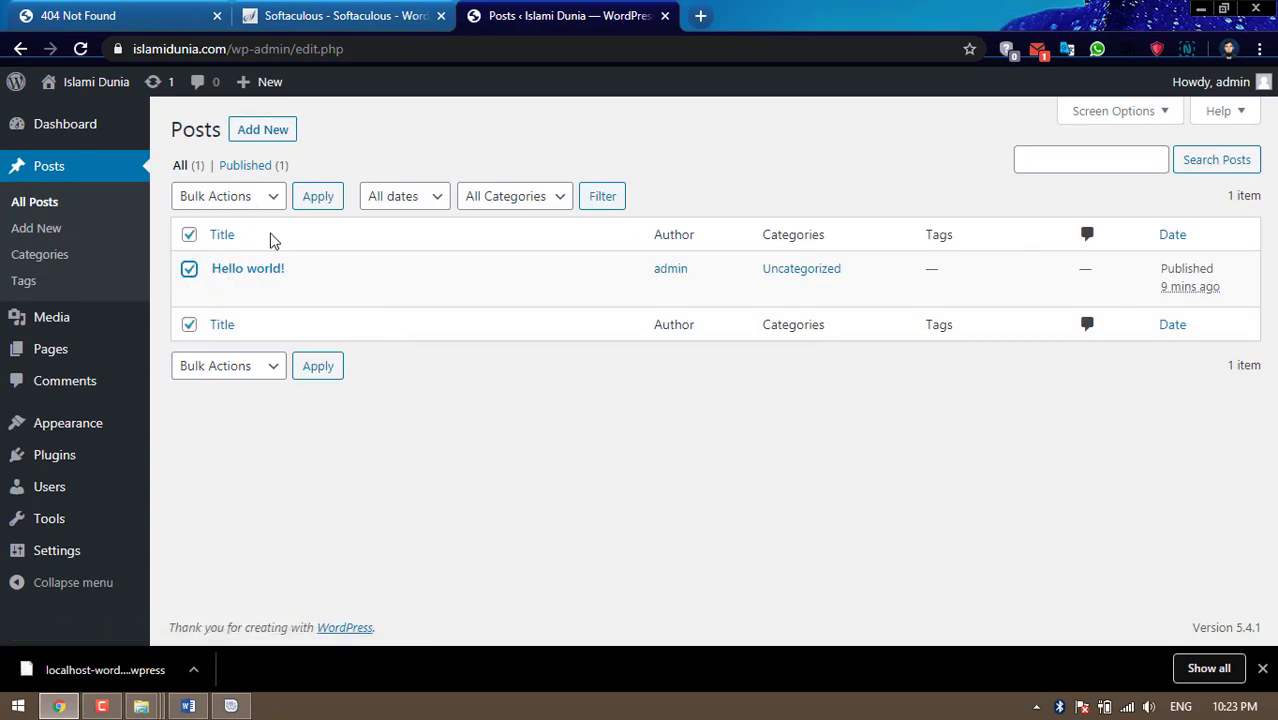
left_click(320, 295)
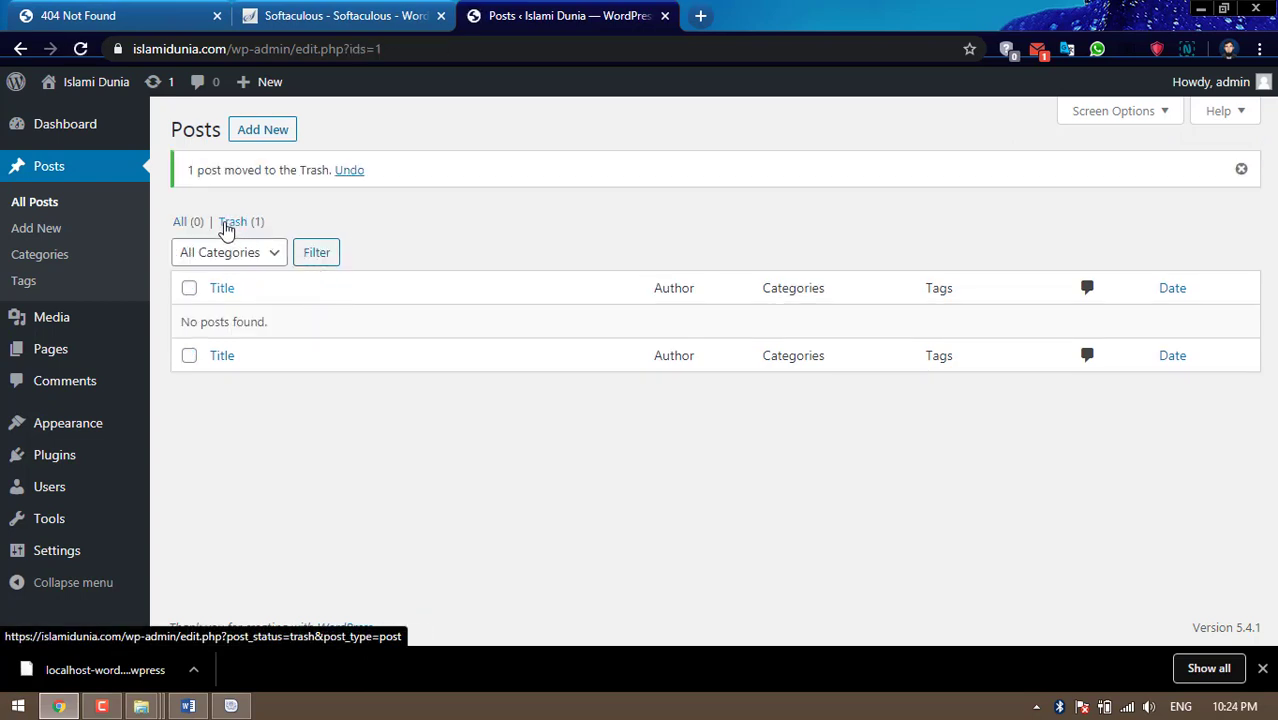
left_click(229, 222)
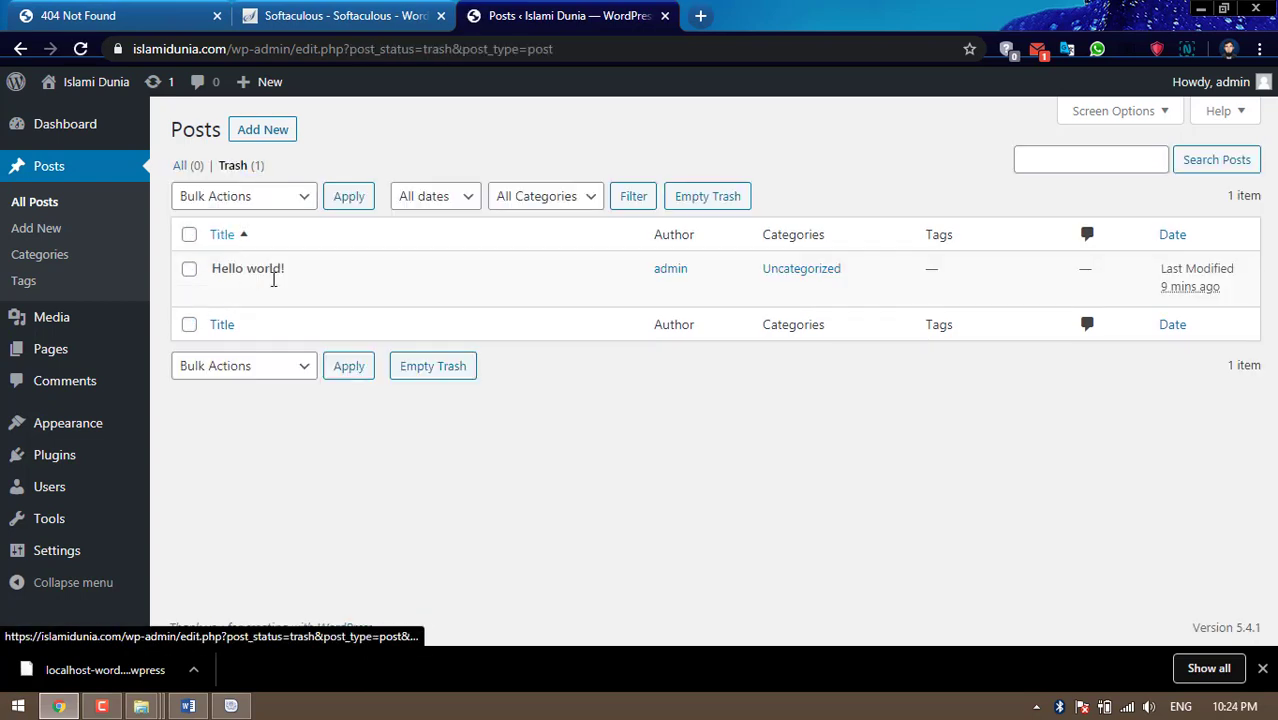
left_click(332, 293)
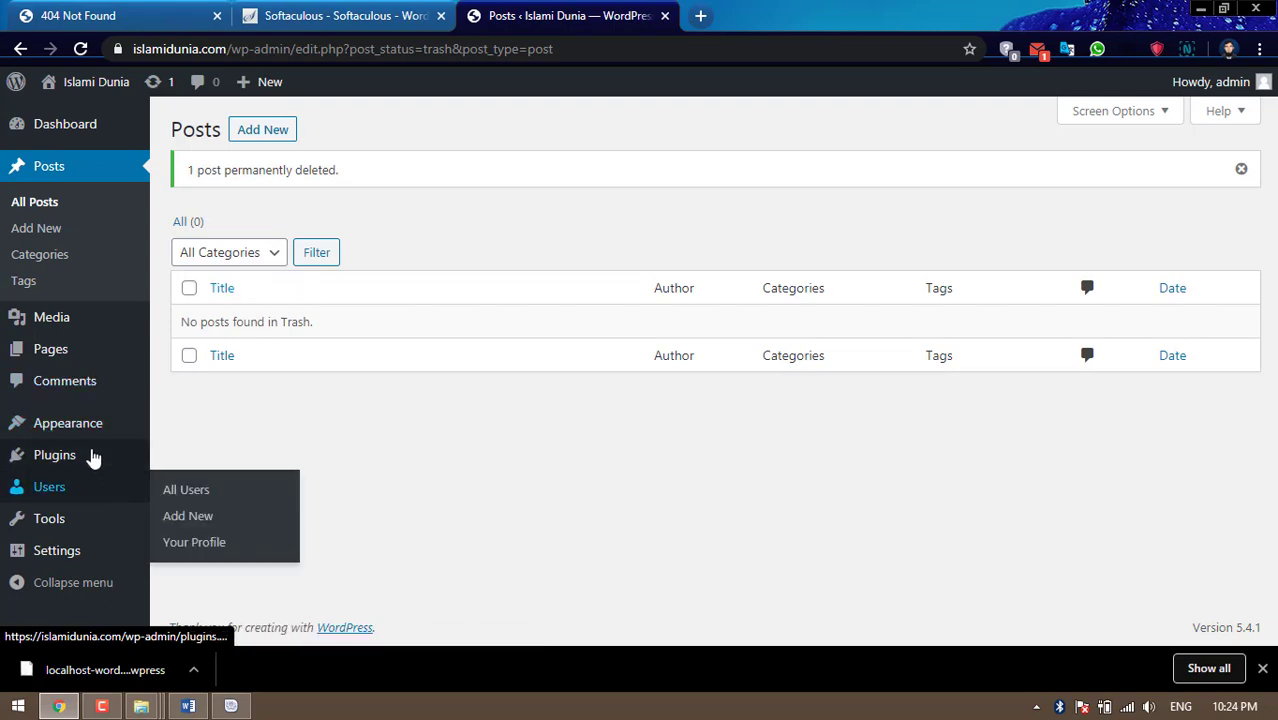
mouse_move(92, 427)
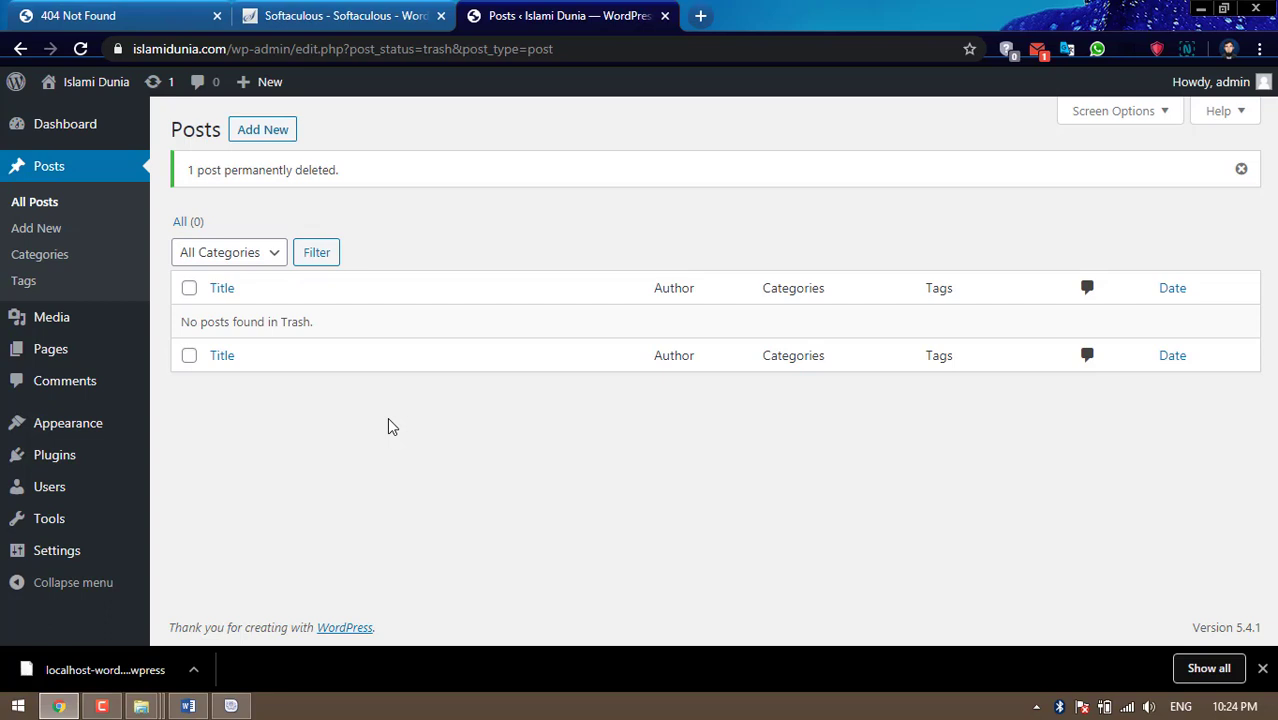
Select all-in-one-wp-migration.7.17.zip in the Upload Plugin form
mouse_move(77, 464)
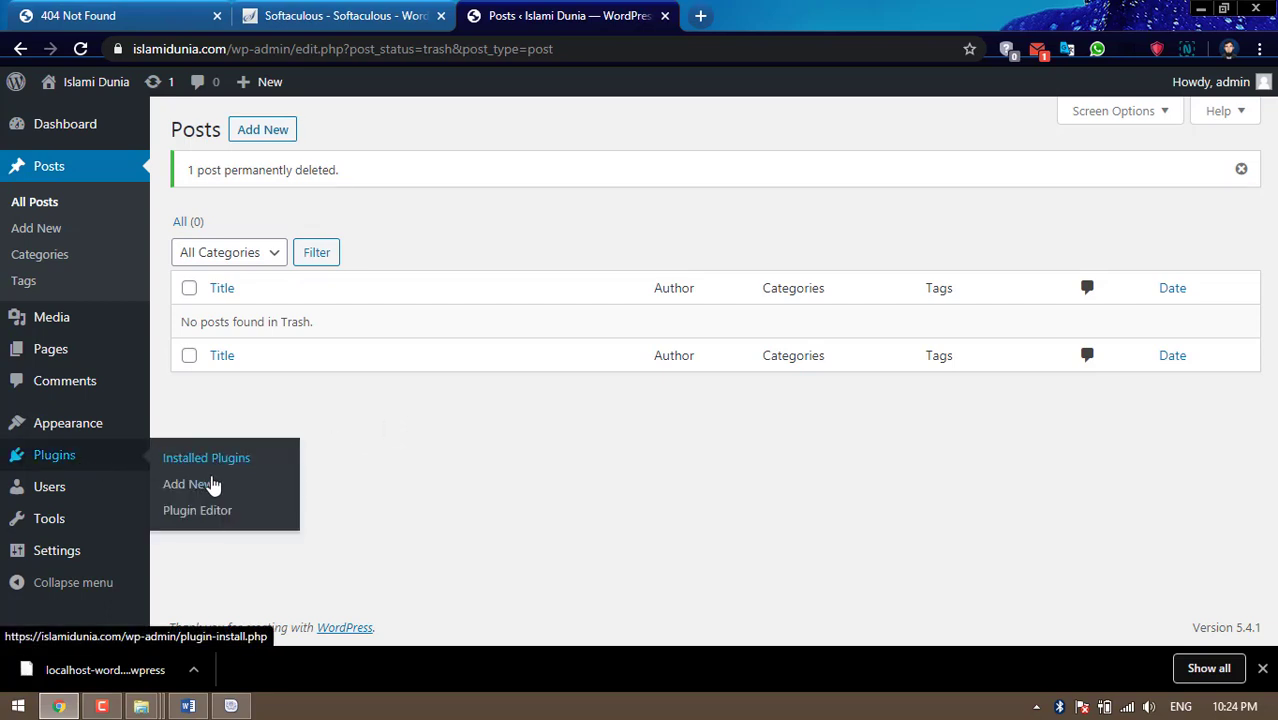
left_click(200, 488)
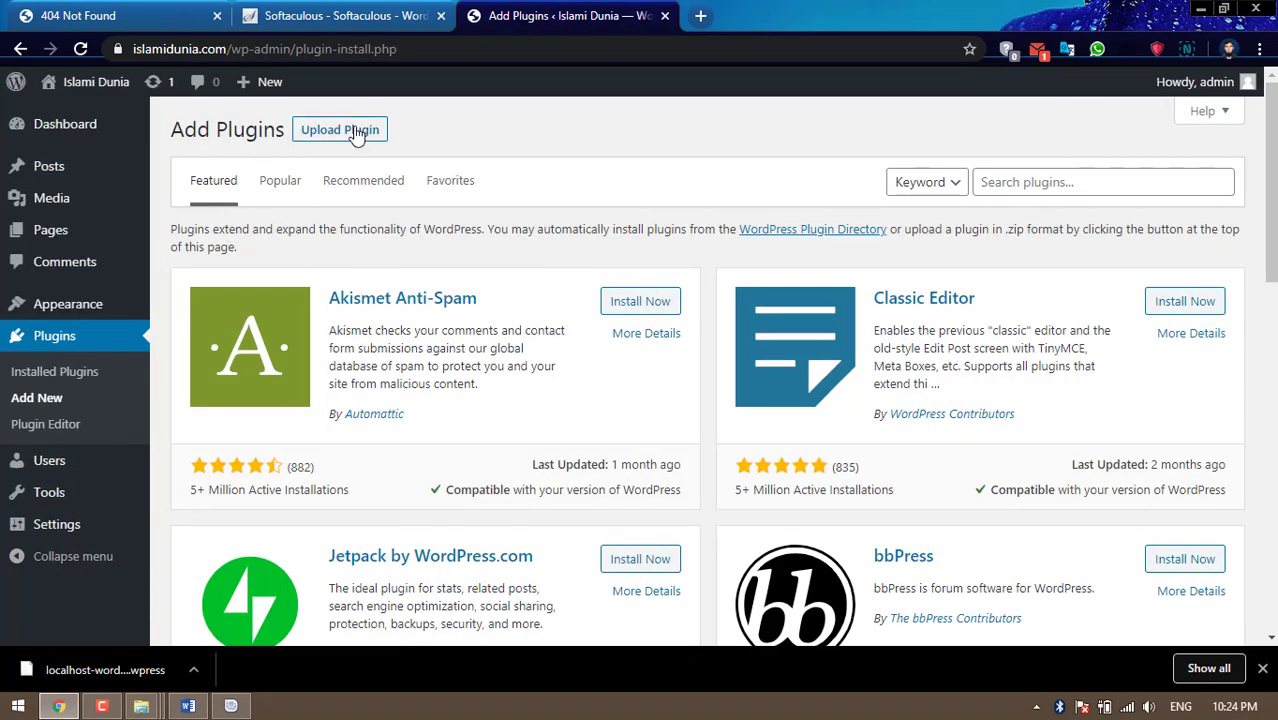
left_click(357, 132)
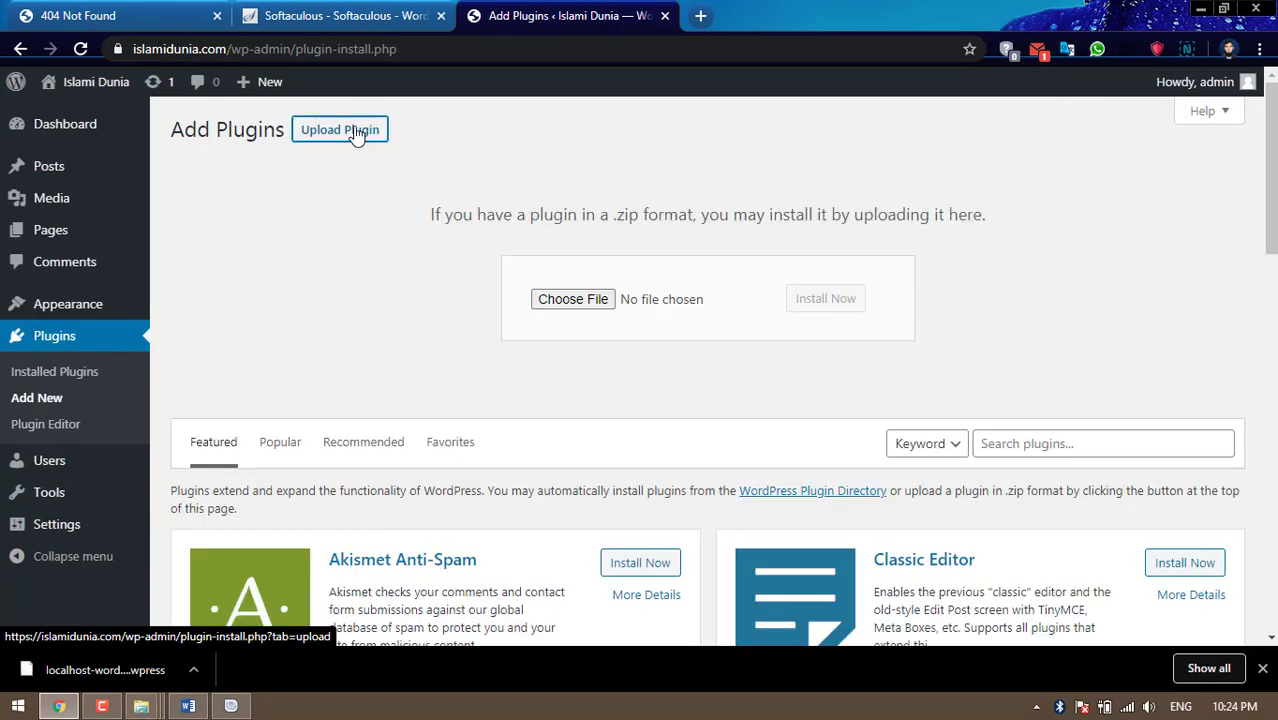
left_click(596, 302)
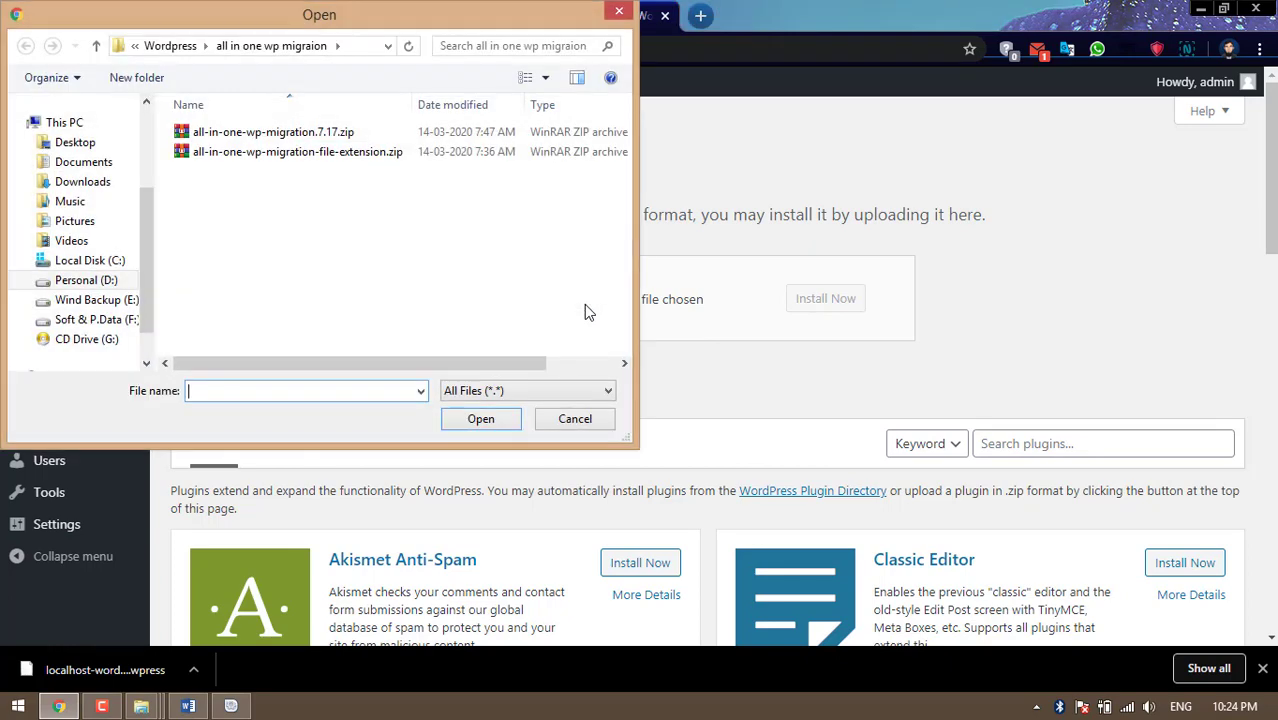
left_click(310, 134)
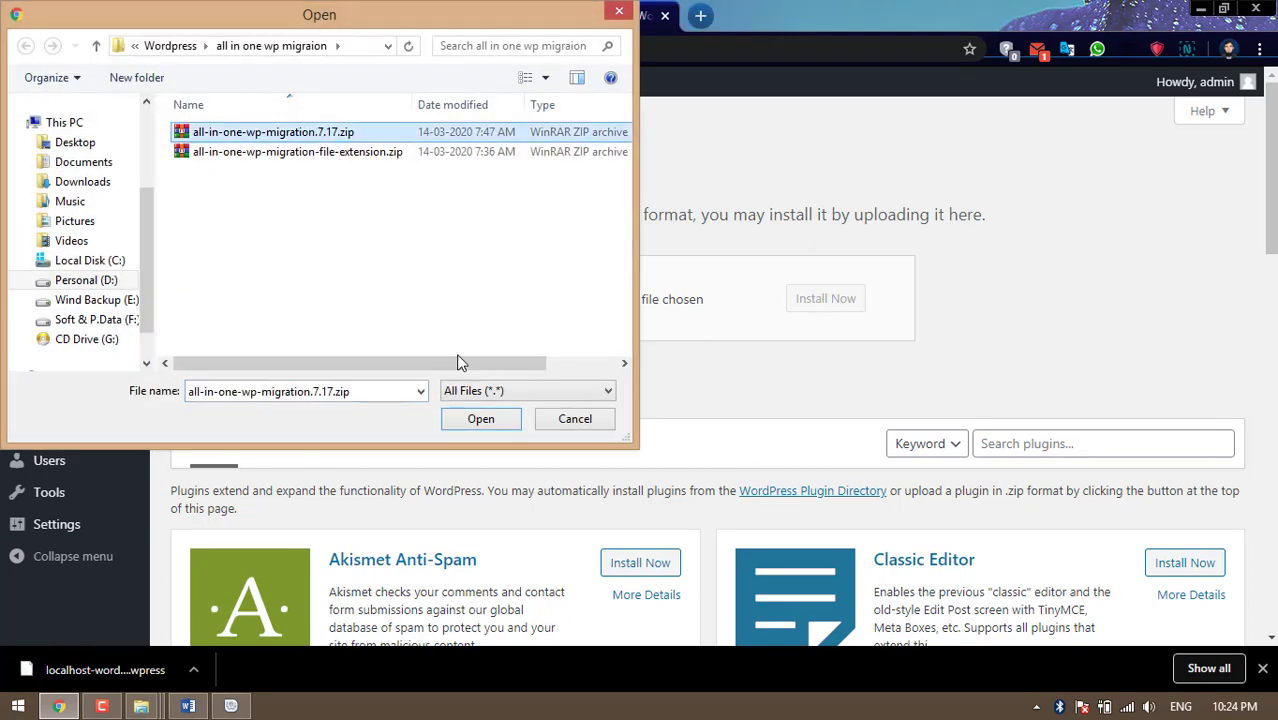
left_click(491, 419)
Install and activate the migration plugin, then update it to 7.22
left_click(811, 308)
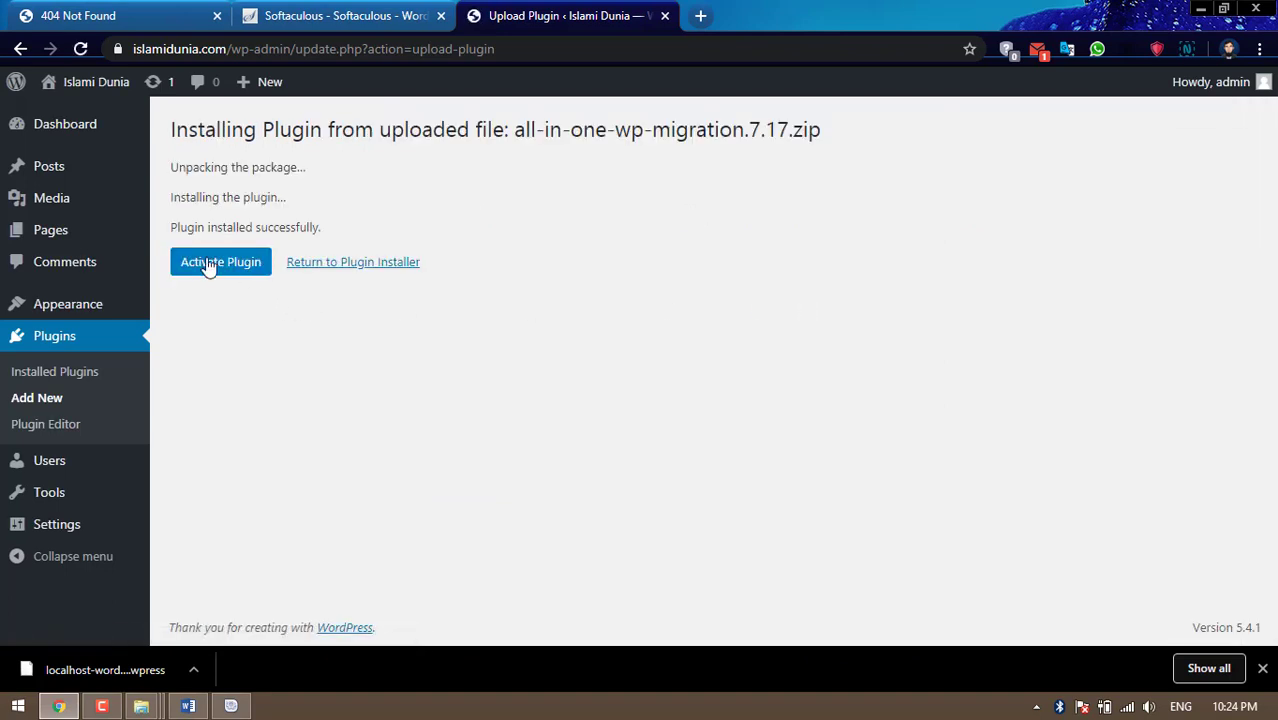
left_click(206, 262)
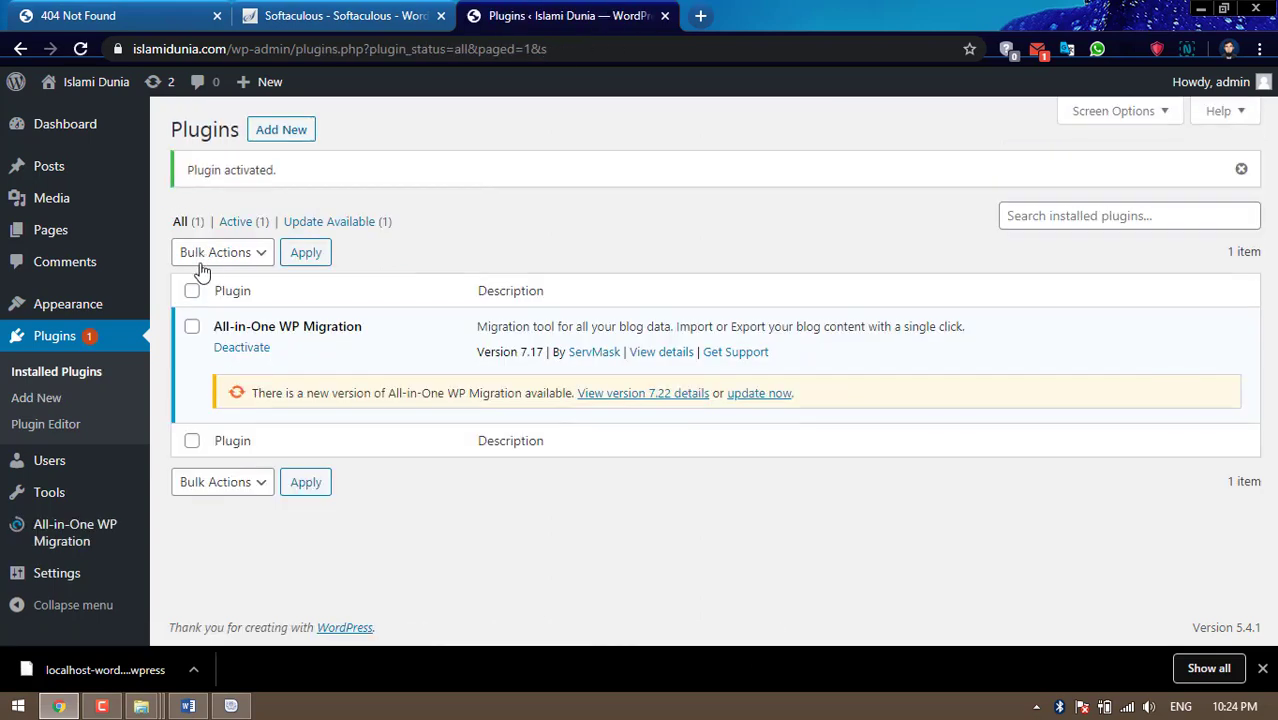
left_click(760, 394)
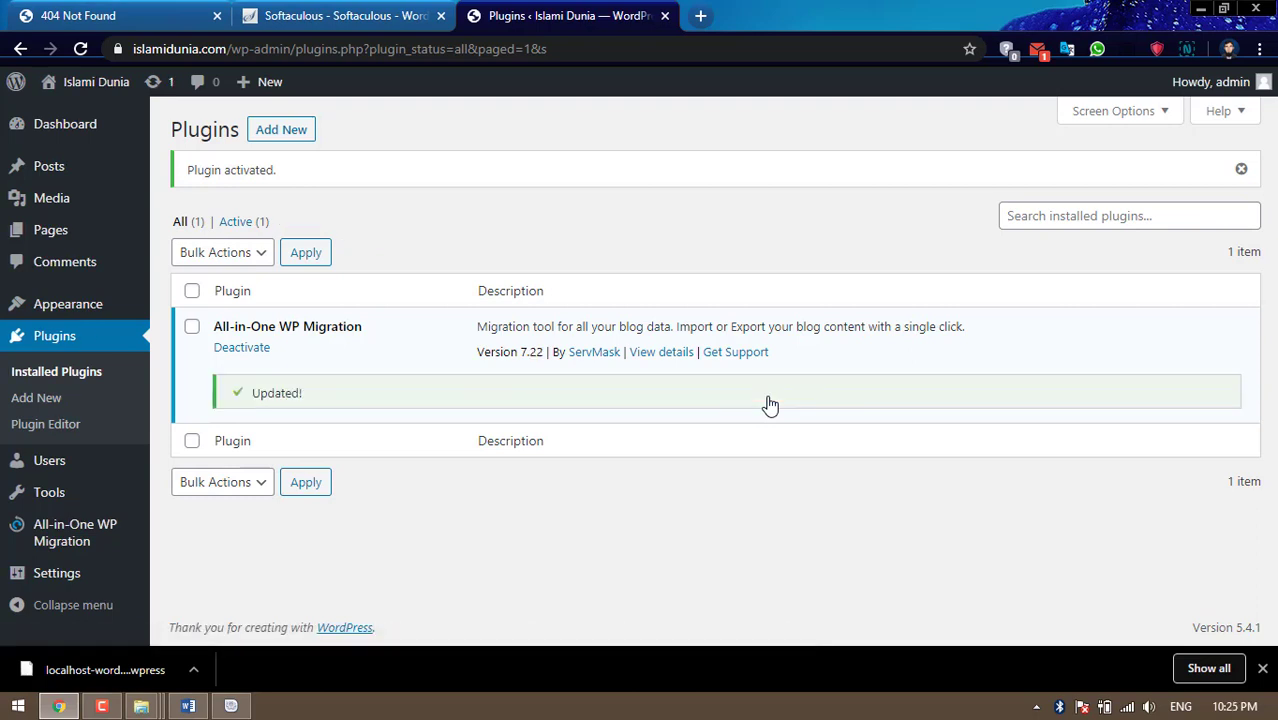
left_click(294, 136)
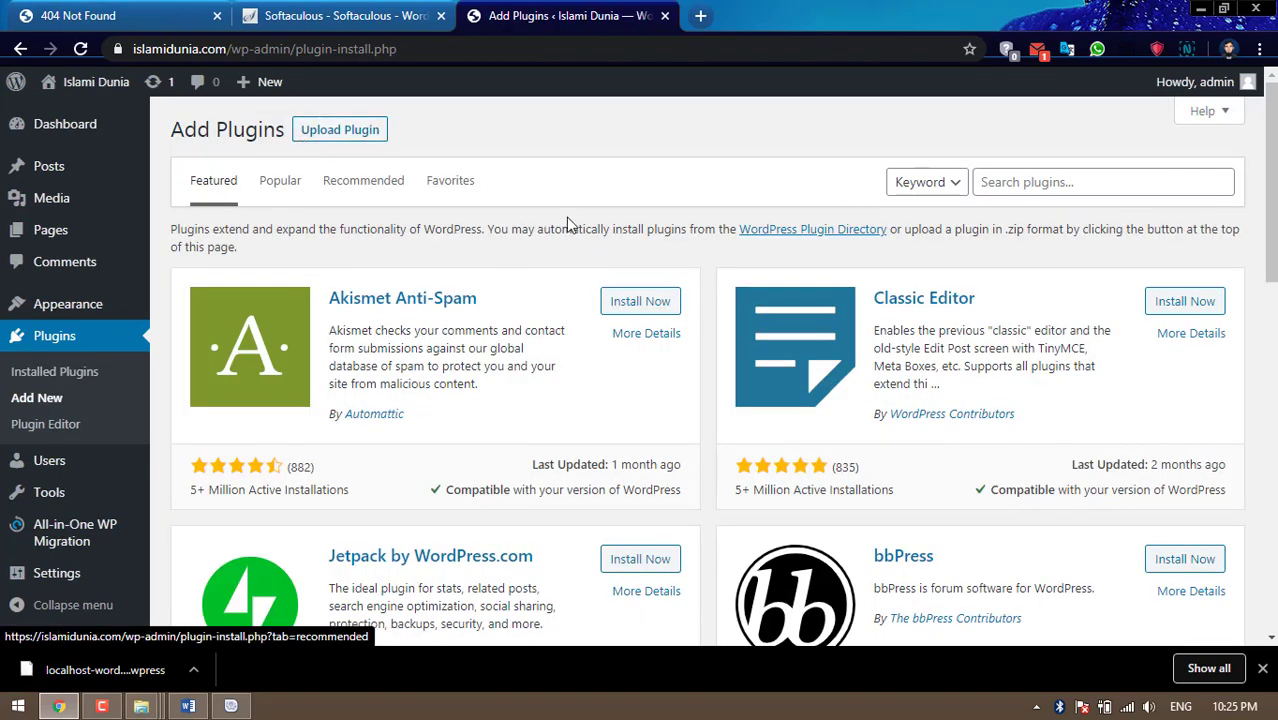
Upload all-in-one-wp-migration-file-extension.zip, then install and activate File Extension 1.6
left_click(362, 134)
left_click(549, 300)
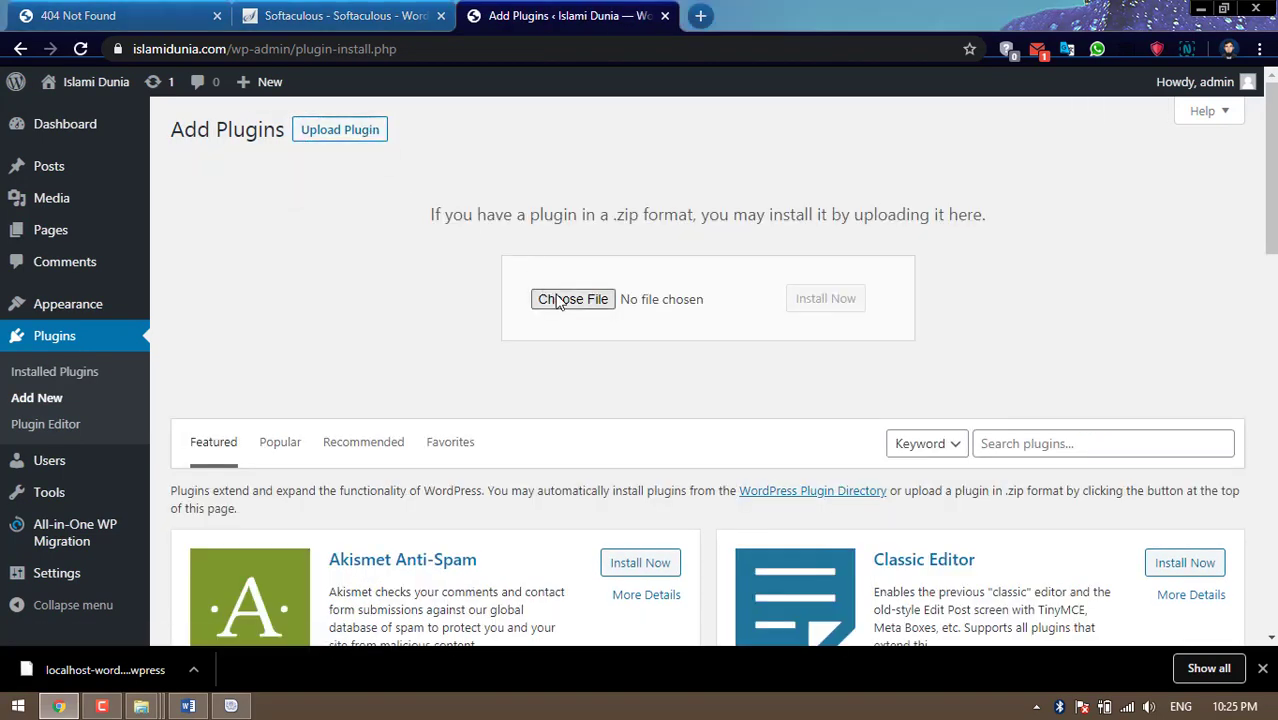
left_click(342, 157)
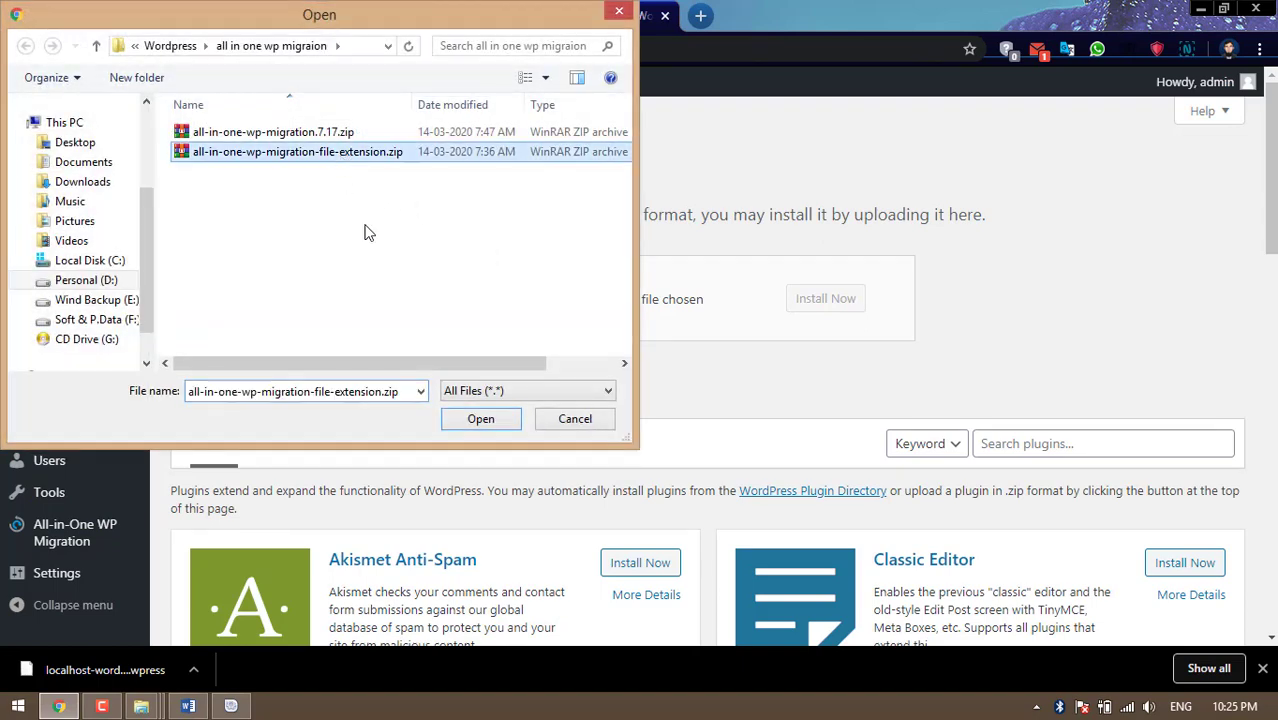
left_click(476, 416)
left_click(812, 308)
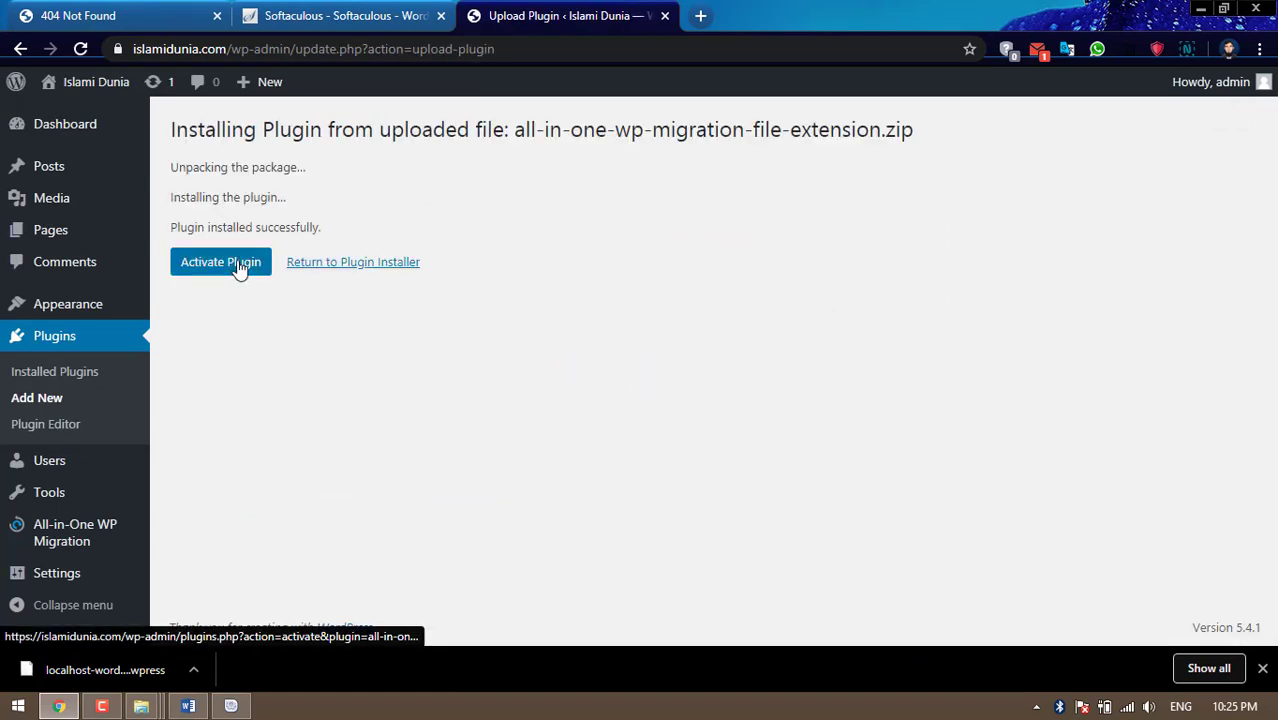
left_click(240, 270)
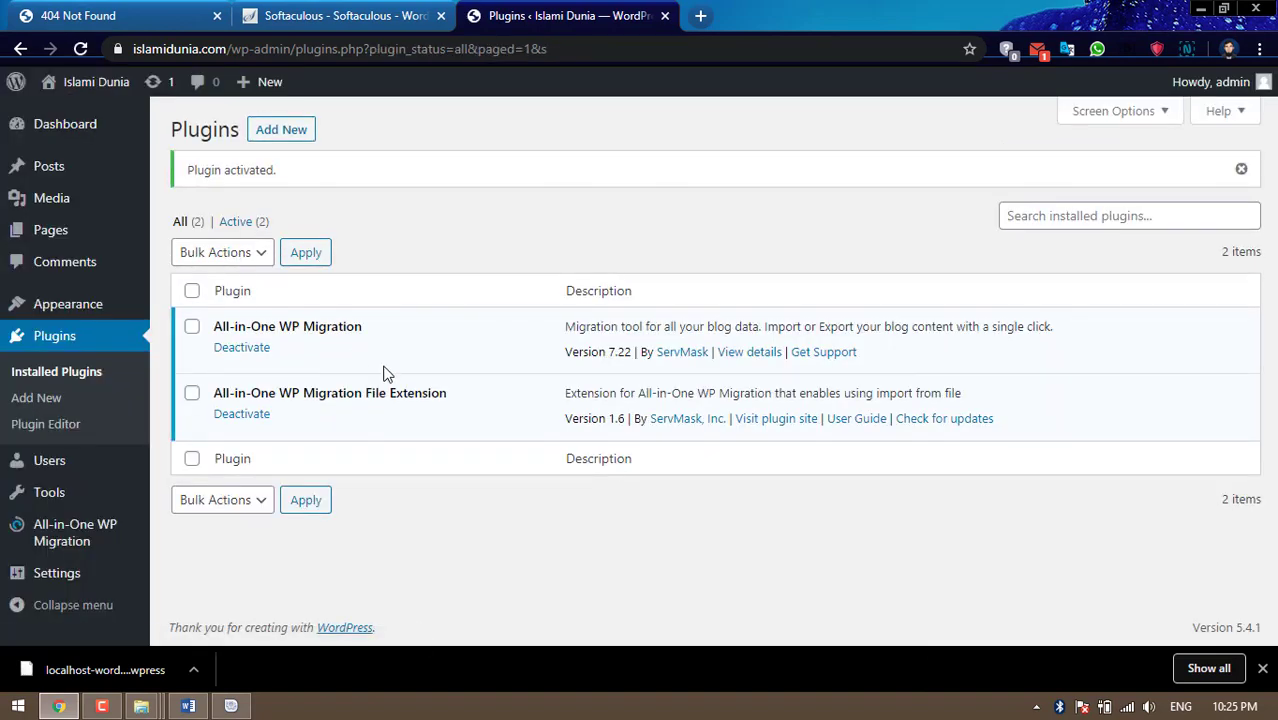
mouse_move(85, 535)
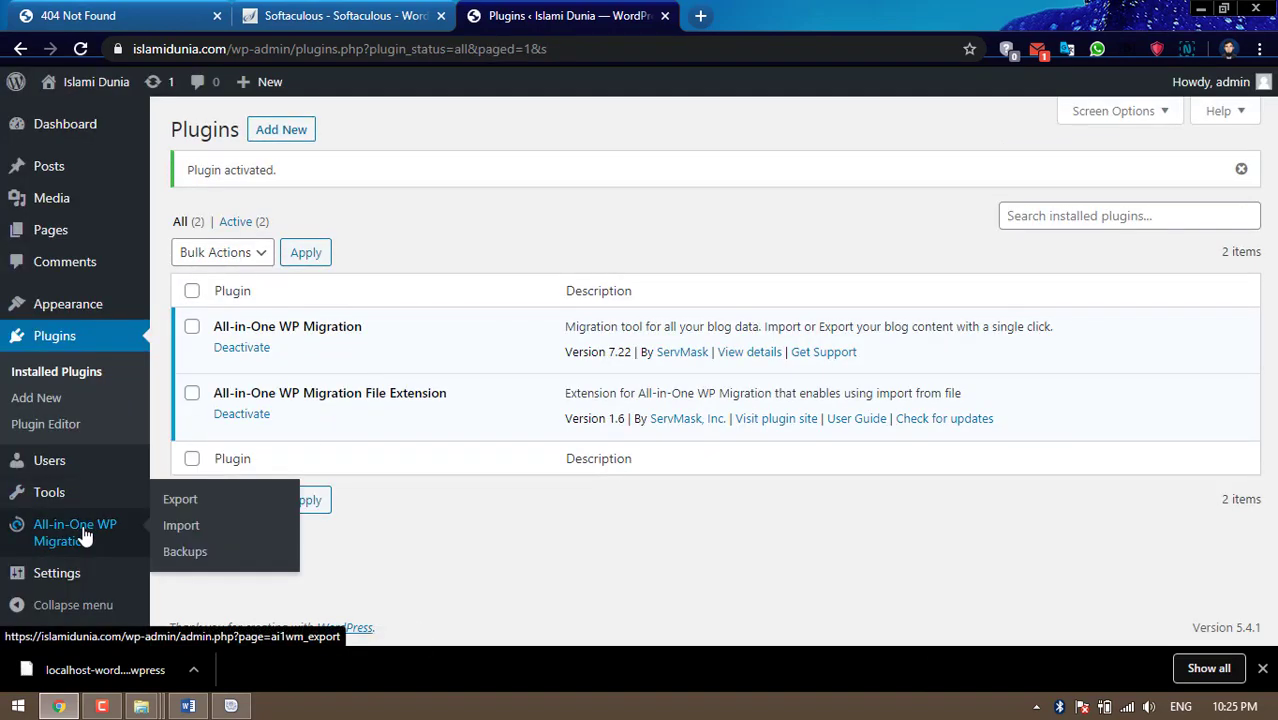
Open the All-in-One WP Migration Import page and check its 512 MB upload limit
left_click(181, 526)
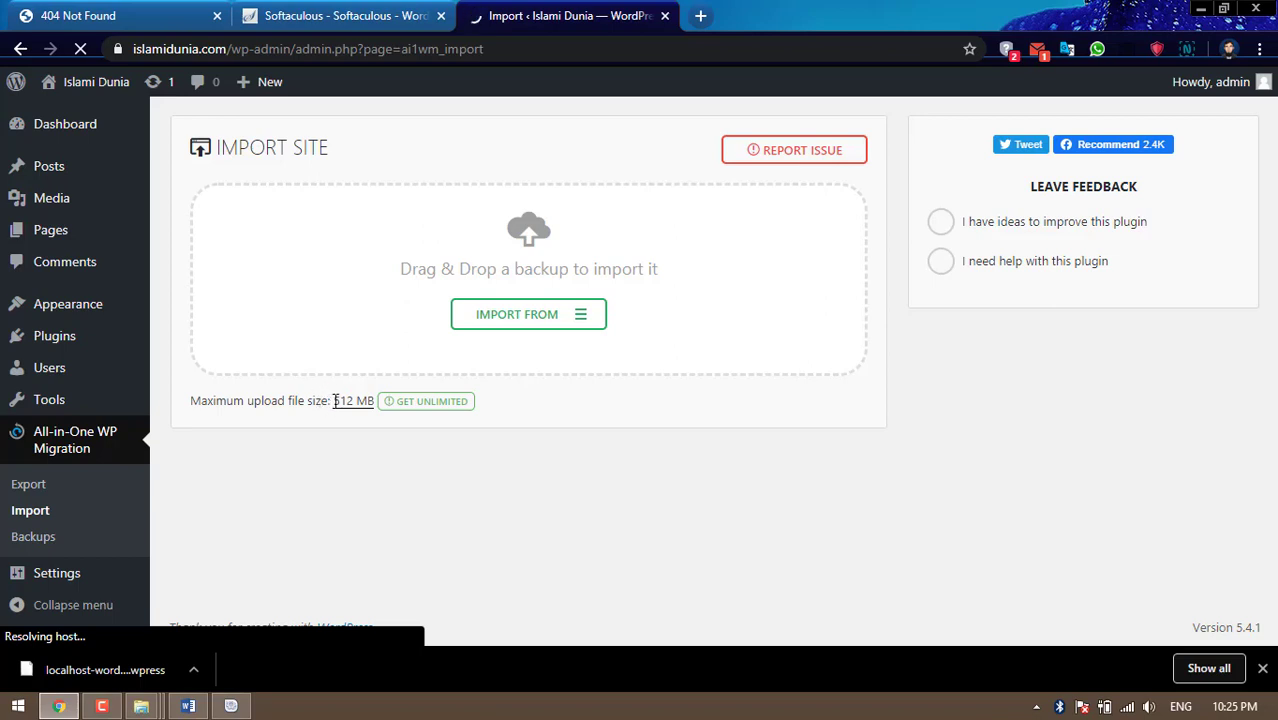
left_click_drag(350, 400, 370, 399)
left_click(337, 437)
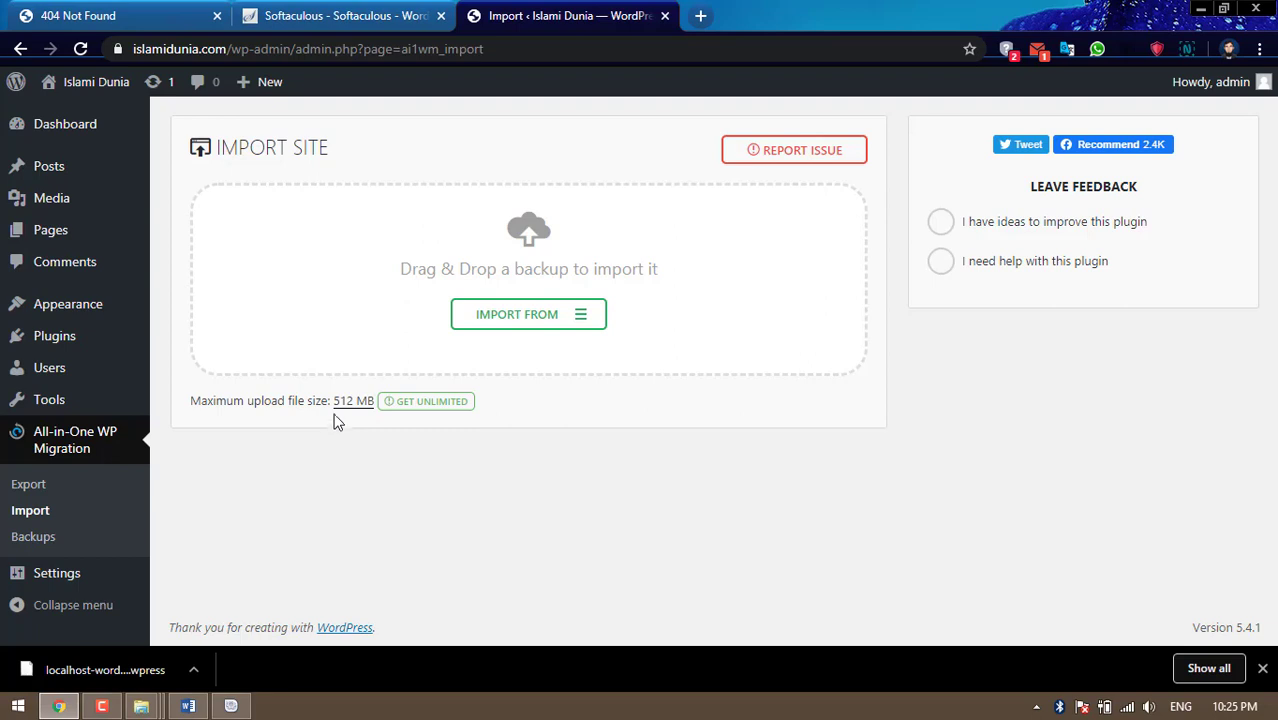
left_click_drag(334, 401, 370, 400)
left_click(361, 428)
left_click_drag(334, 400, 369, 403)
left_click(531, 462)
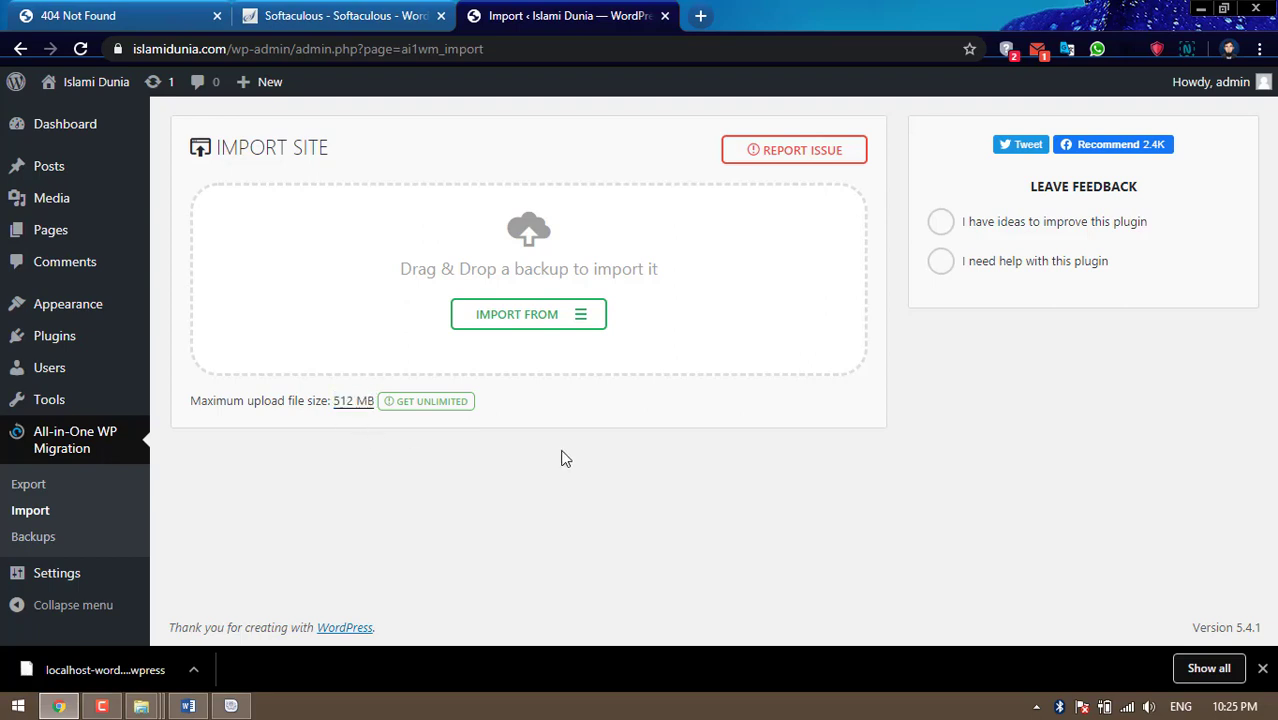
Import From File, choosing the localhost-wordpress .wpress backup in Downloads
left_click(540, 328)
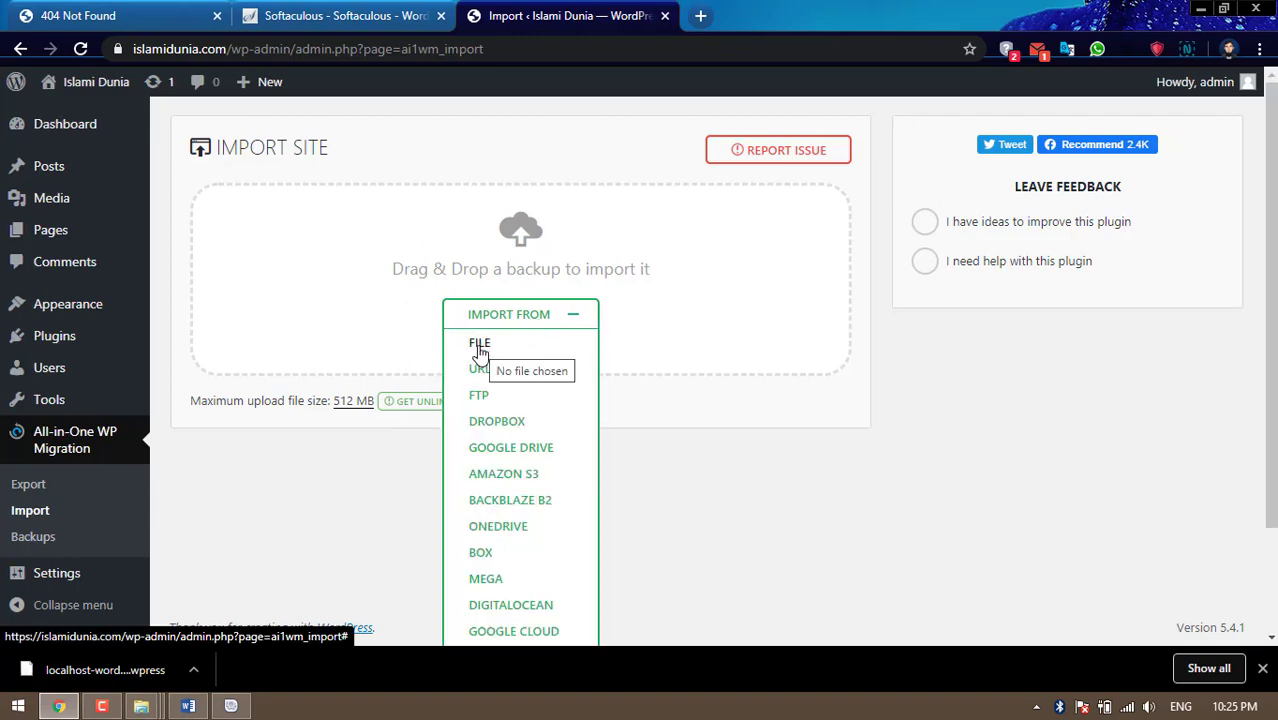
left_click(480, 345)
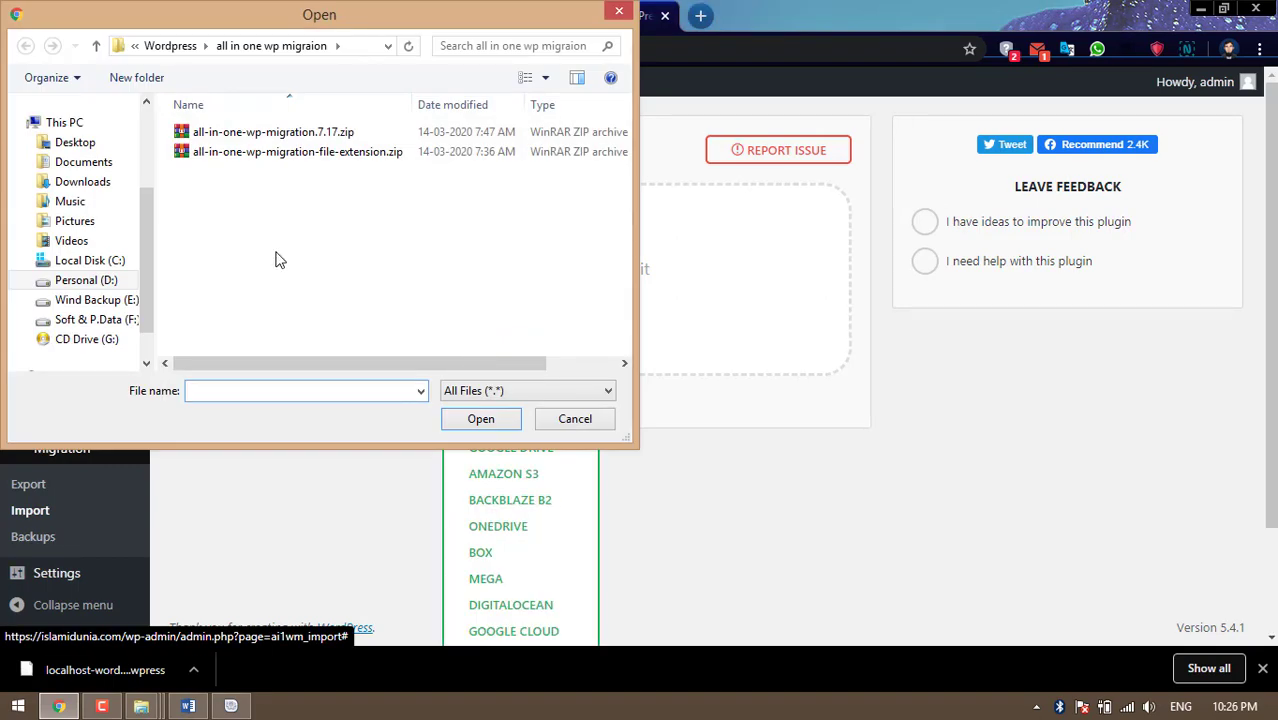
left_click(72, 190)
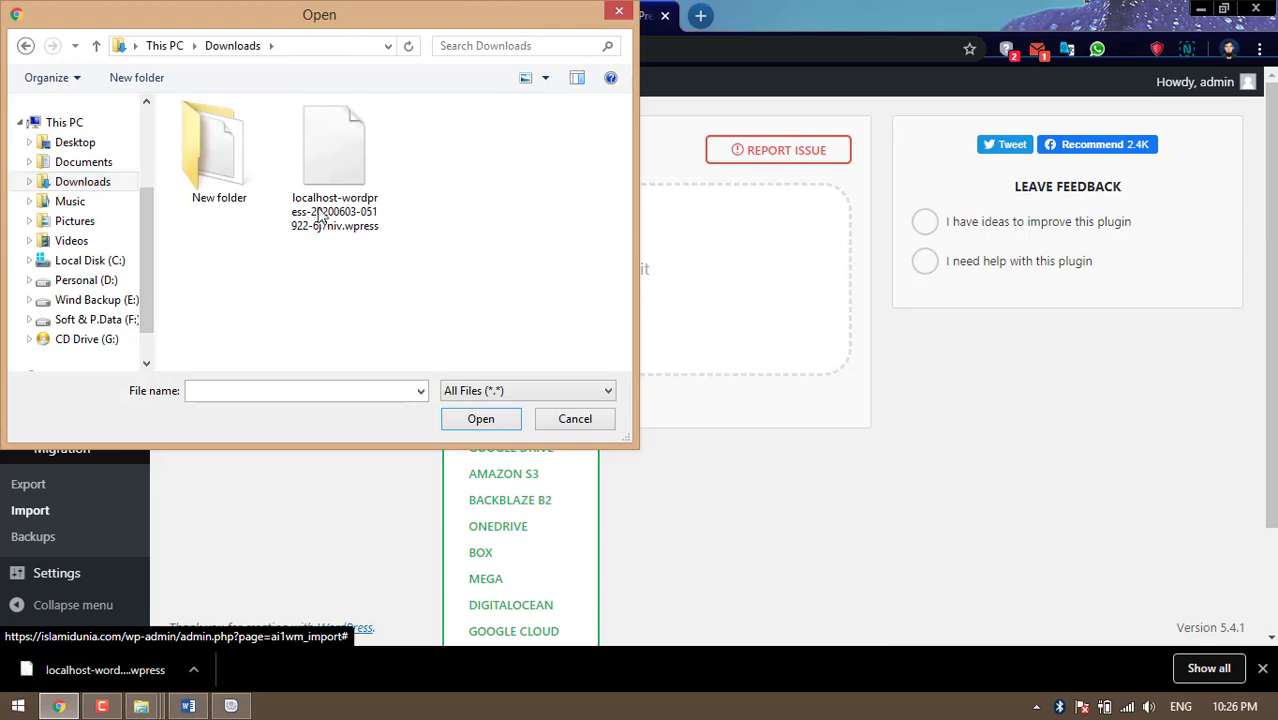
left_click(342, 172)
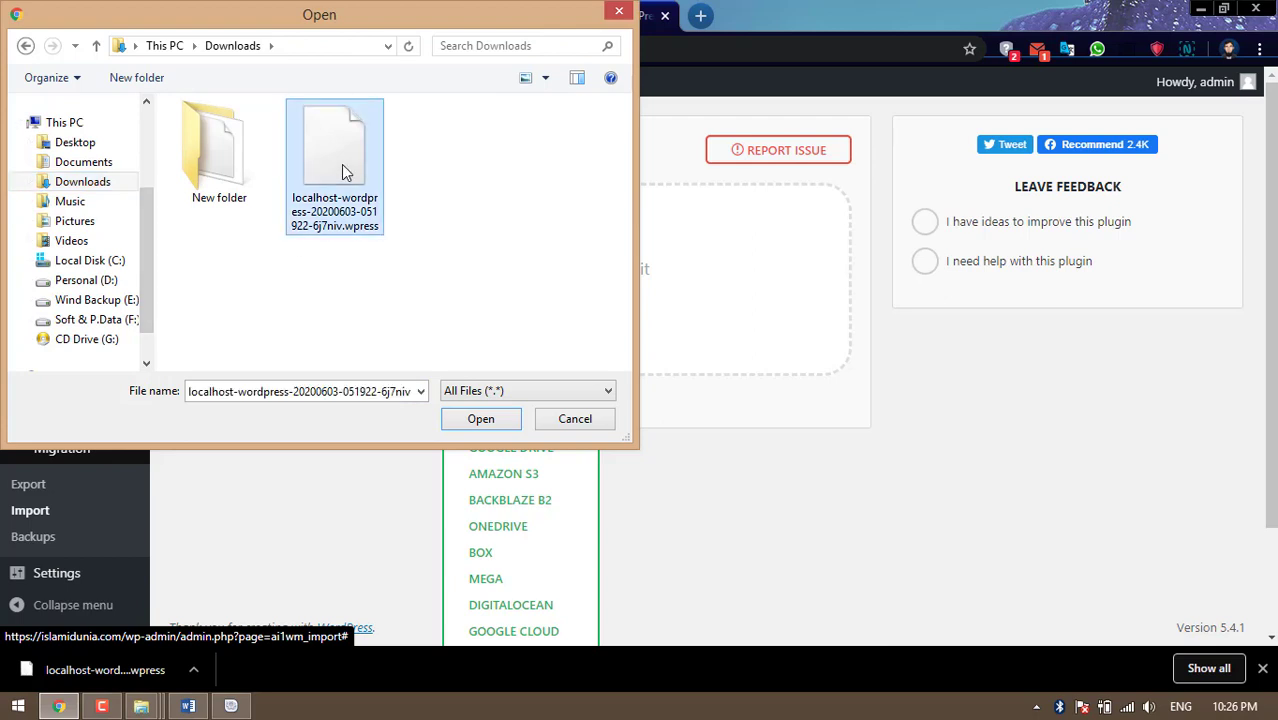
left_click(489, 425)
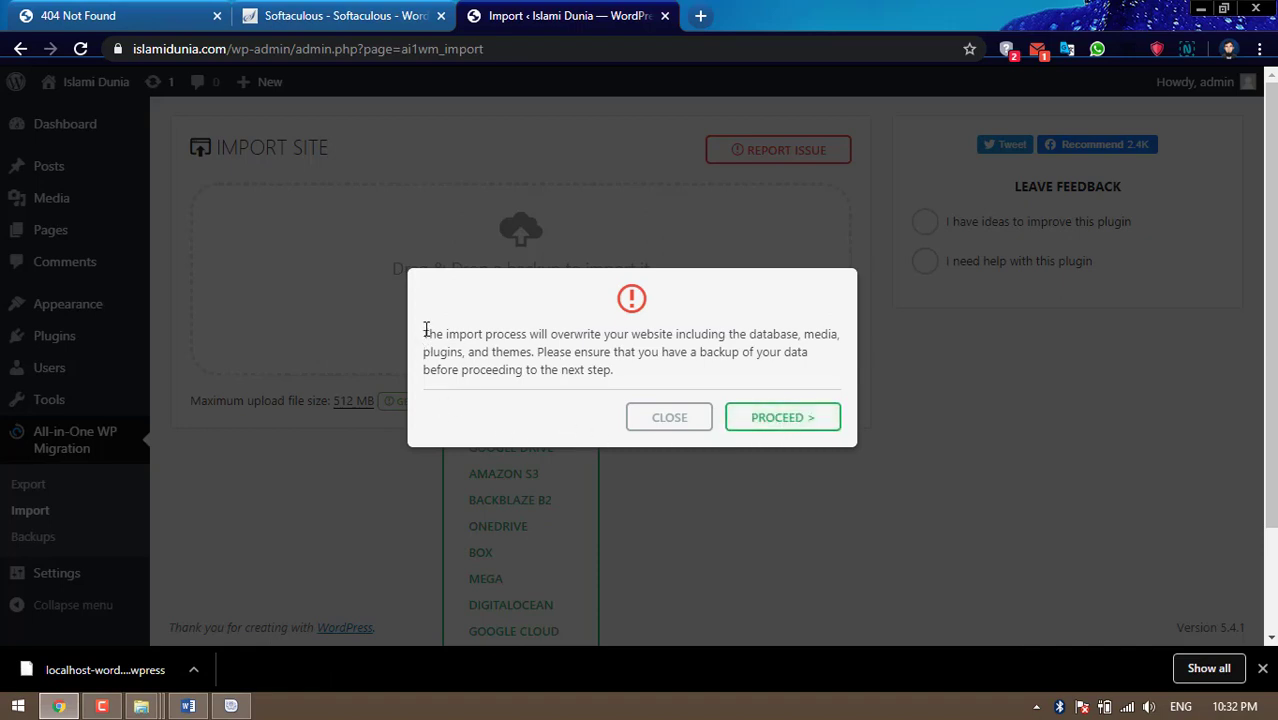
Confirm the overwrite warning, let the localhost .wpress import complete, and close the success message
left_click_drag(426, 333, 640, 370)
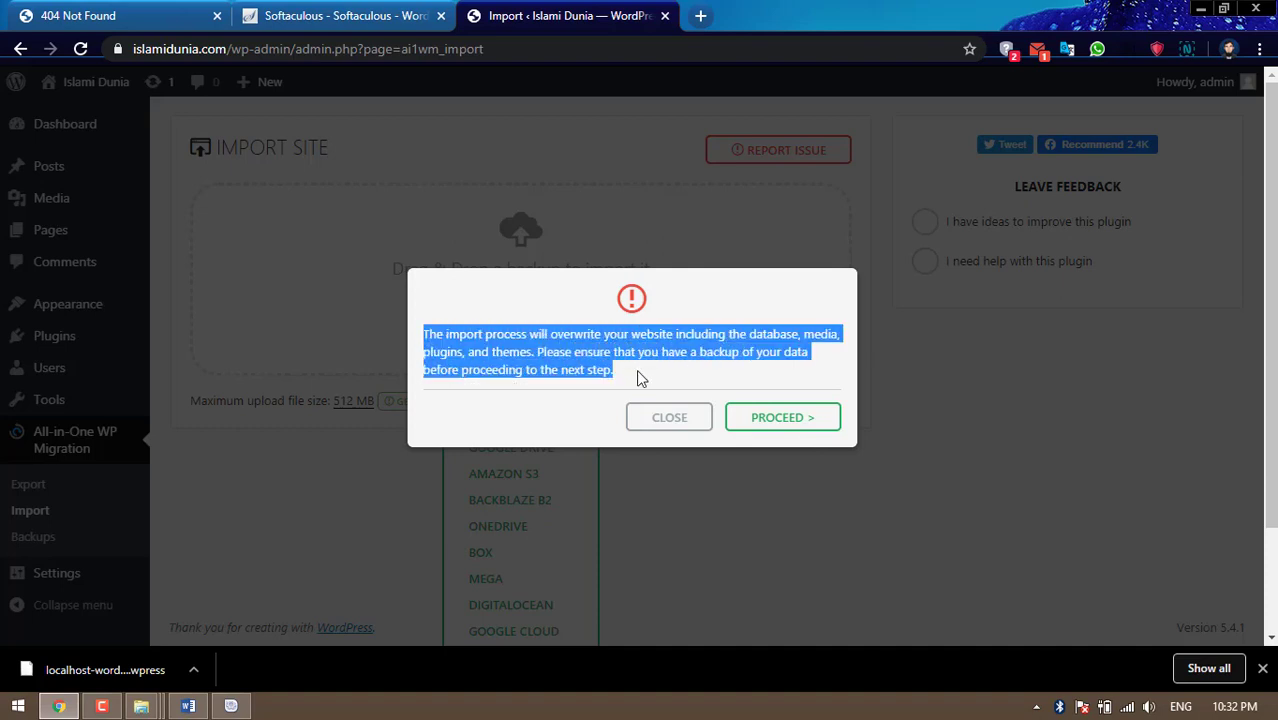
left_click(639, 375)
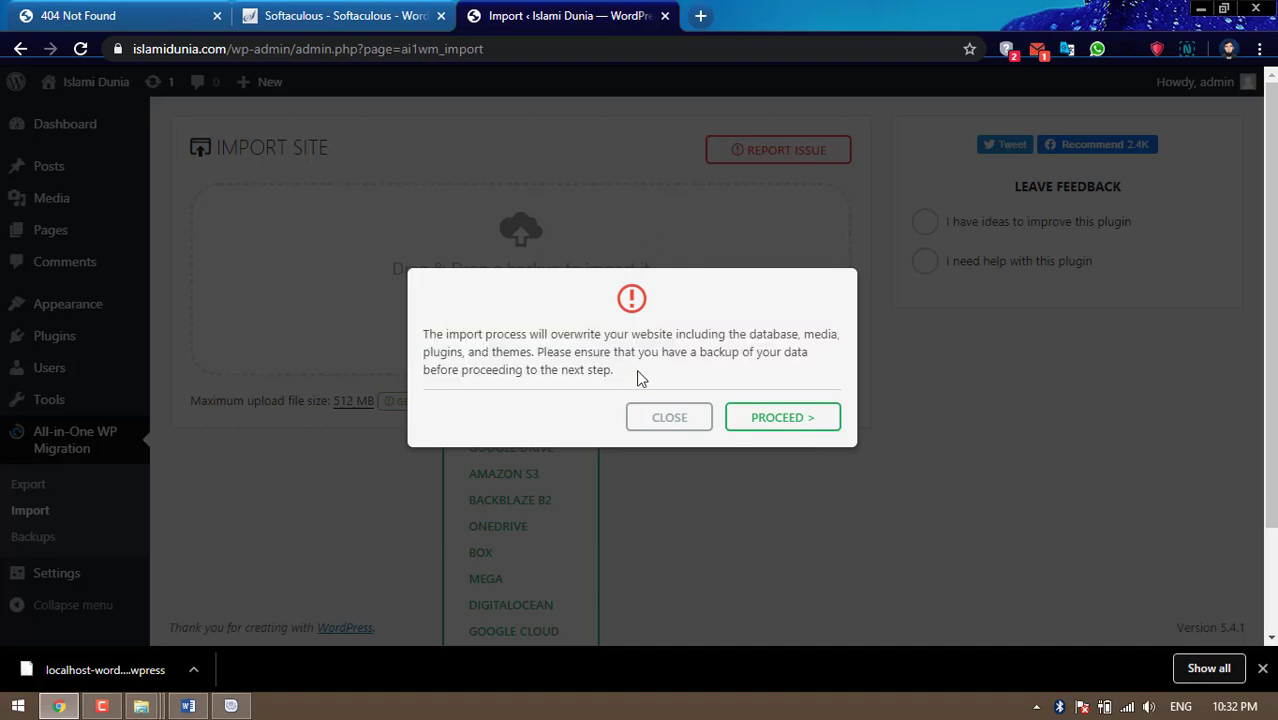
left_click(759, 422)
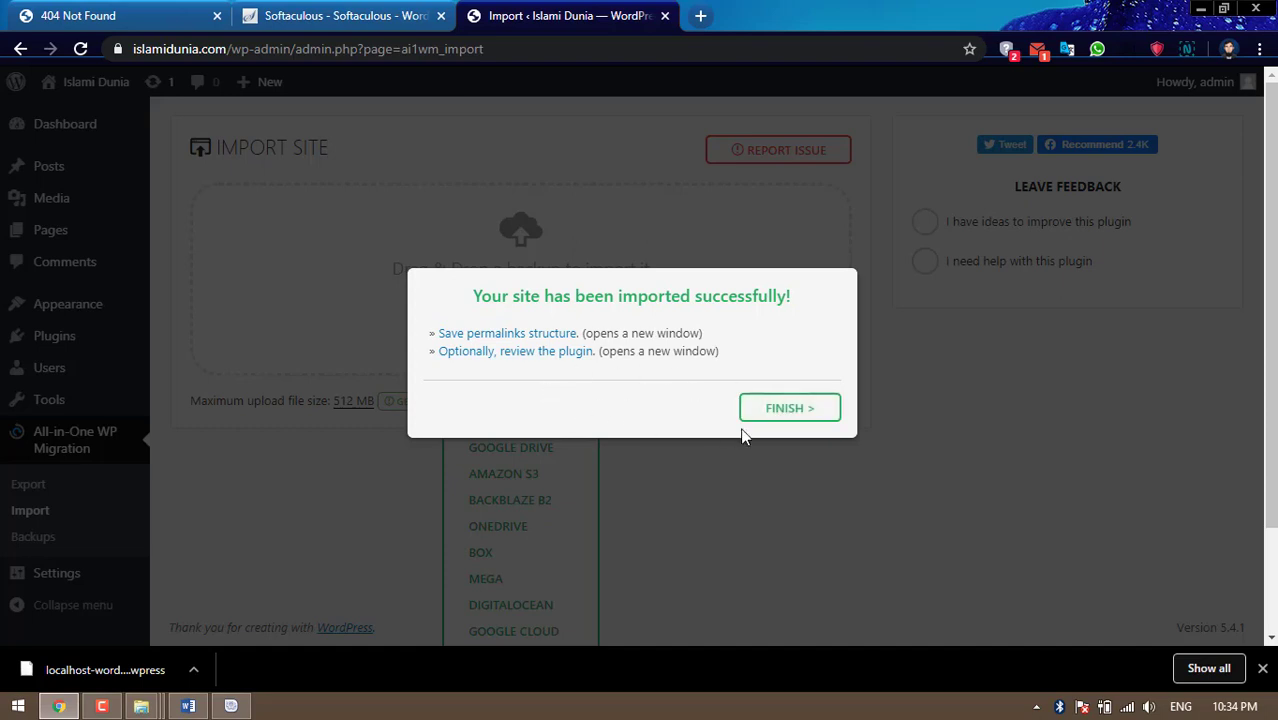
left_click(789, 410)
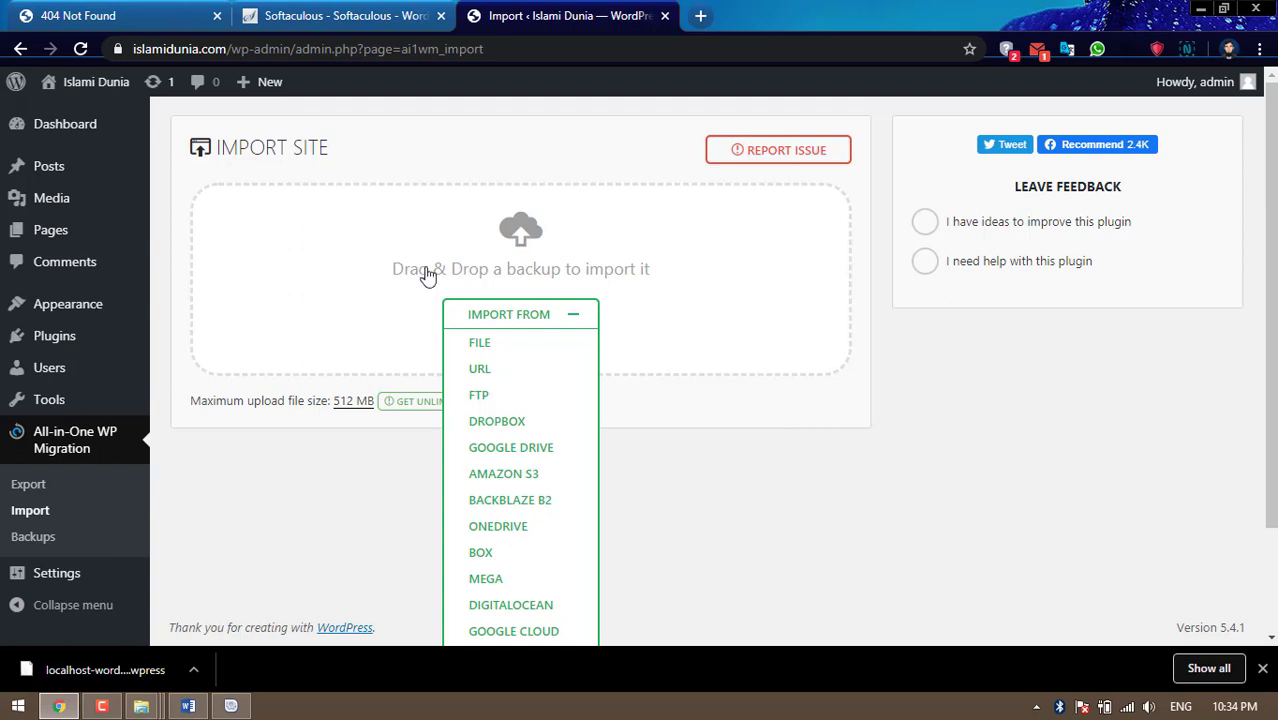
Try logging into the migrated Rehman Printers site as admin with the account password
left_click(92, 133)
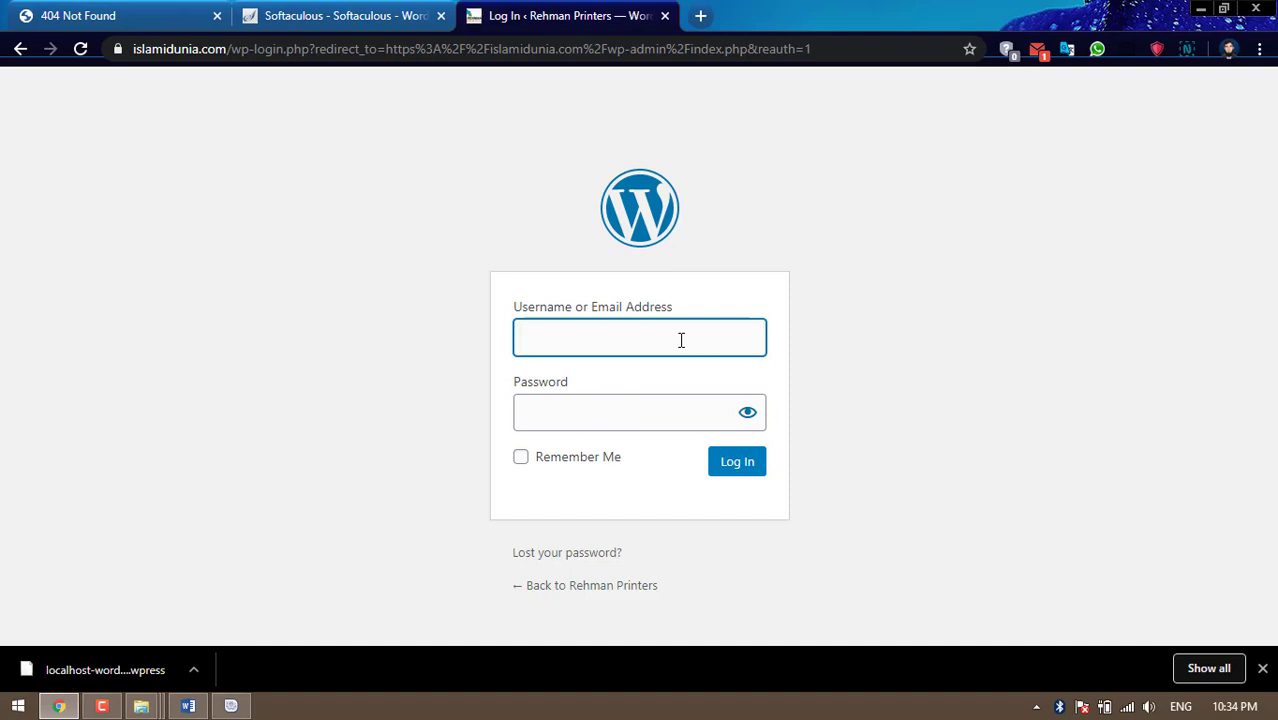
type("admin")
key("Tab")
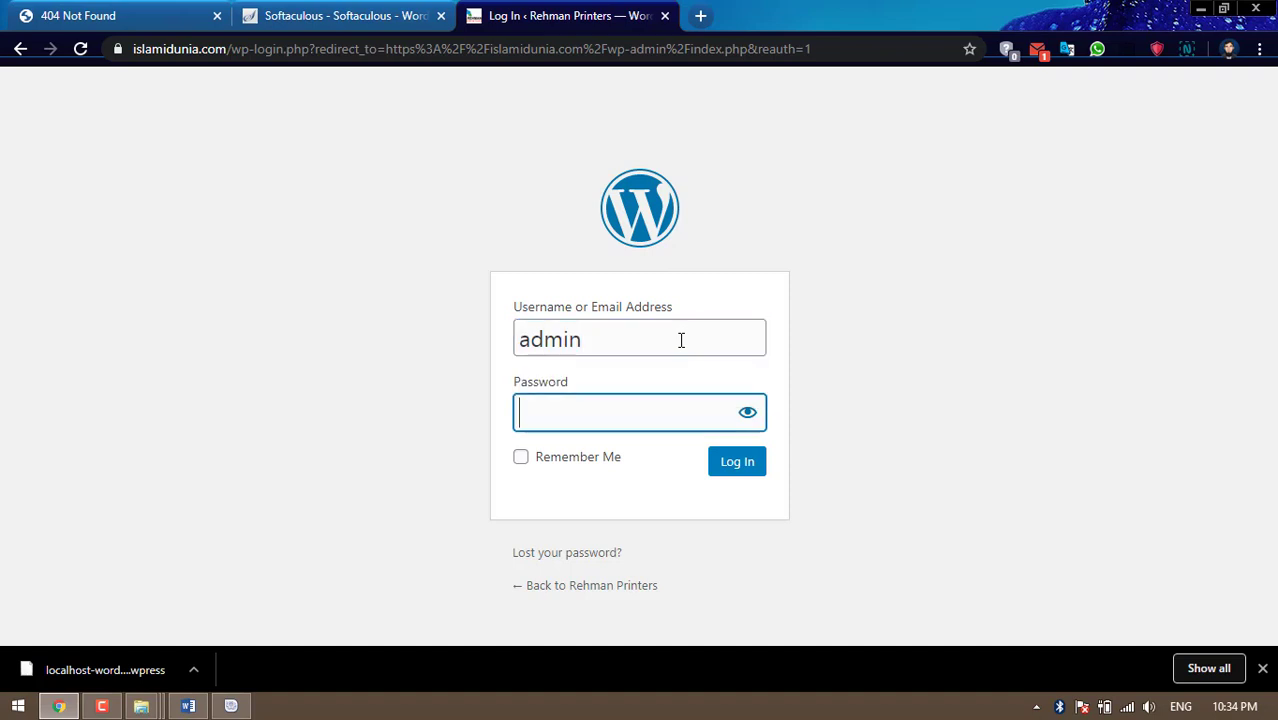
type("**************")
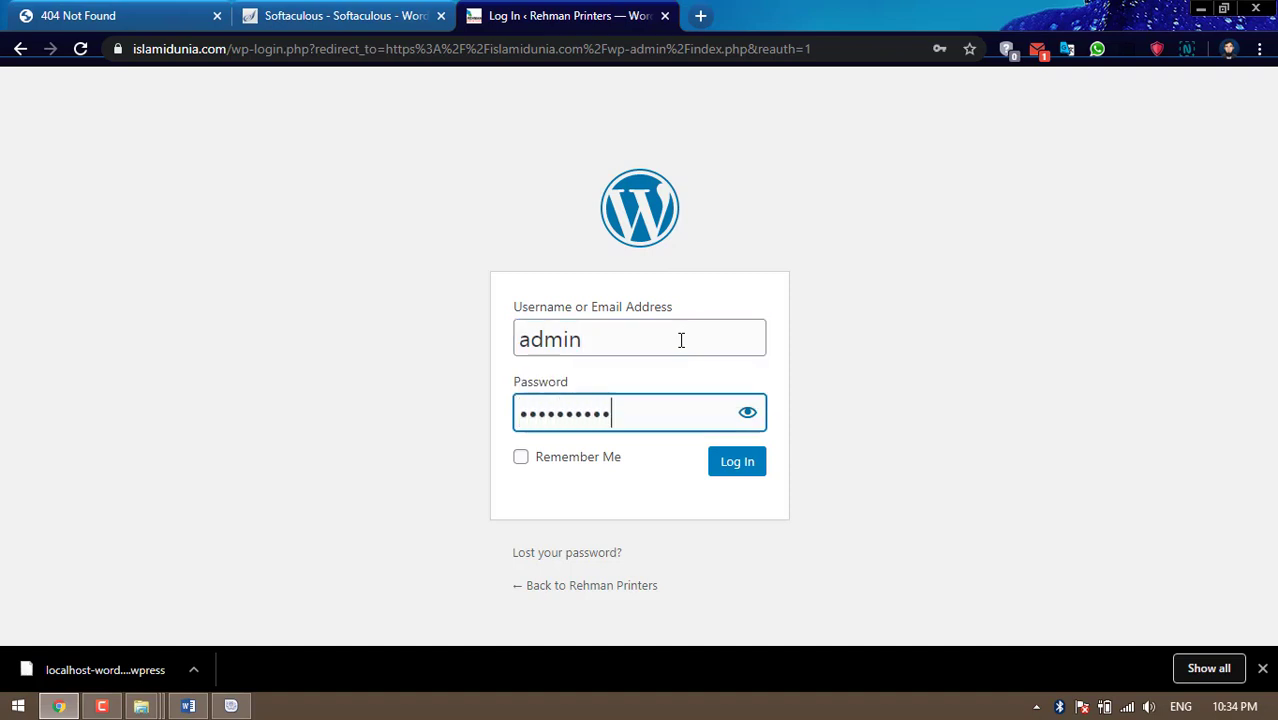
key("Return")
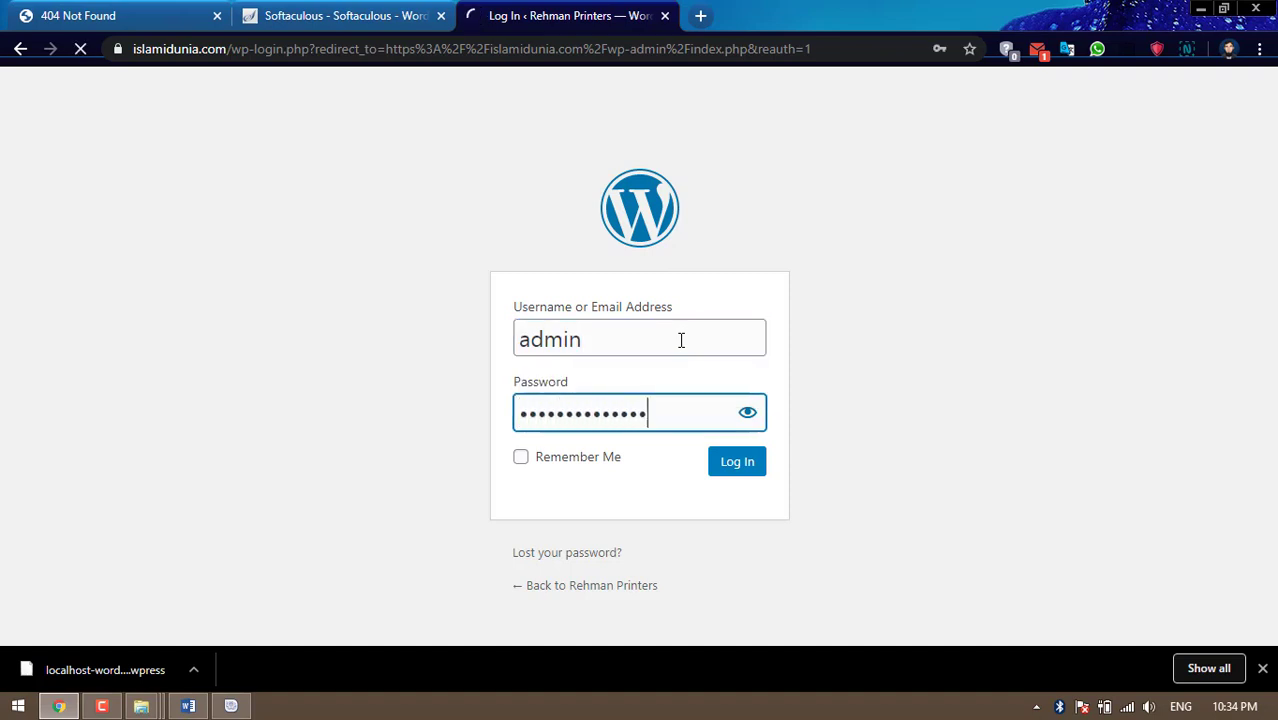
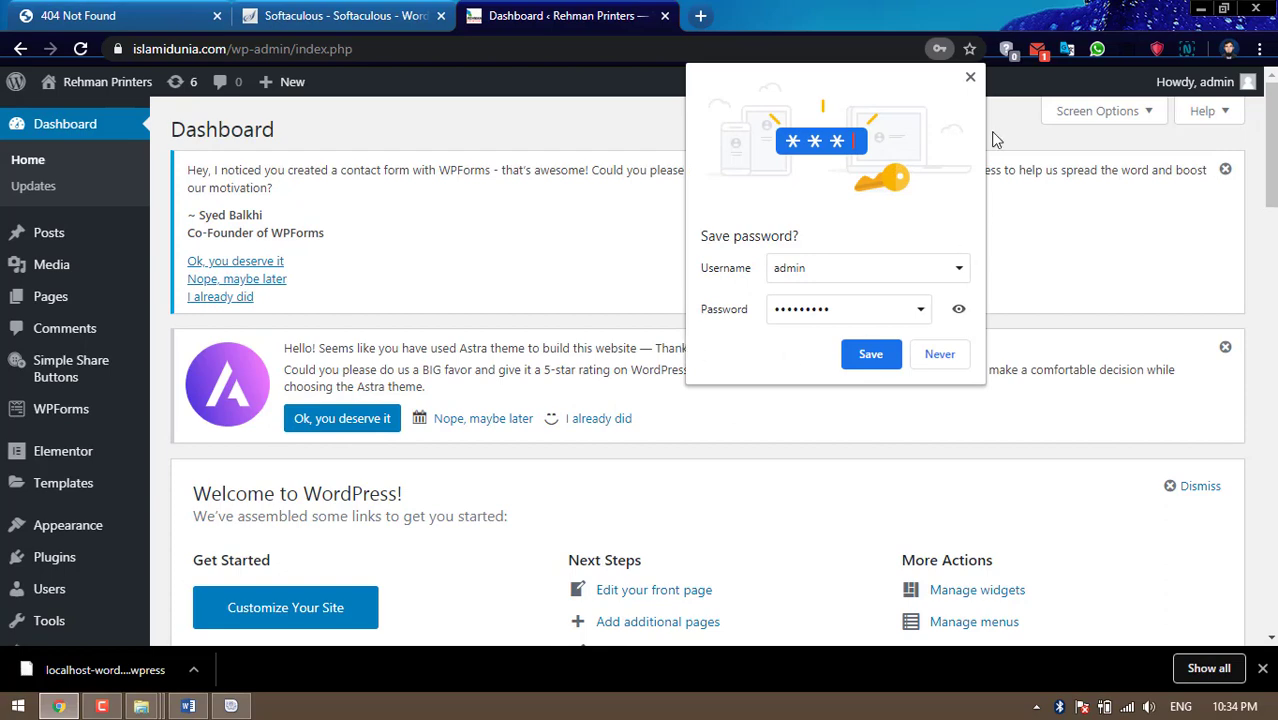
Dismiss Chrome's save-password bubble and the WPForms and Astra rating notices on the Dashboard
left_click(965, 83)
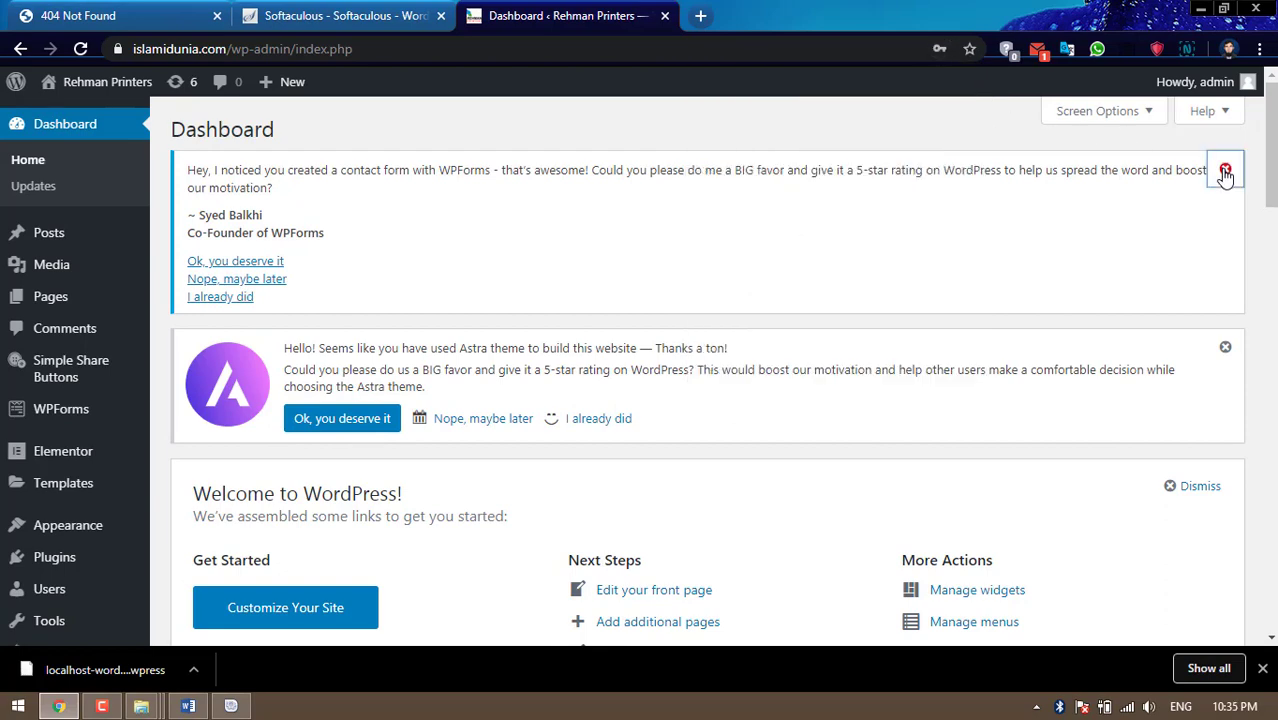
left_click(1225, 171)
left_click(1224, 174)
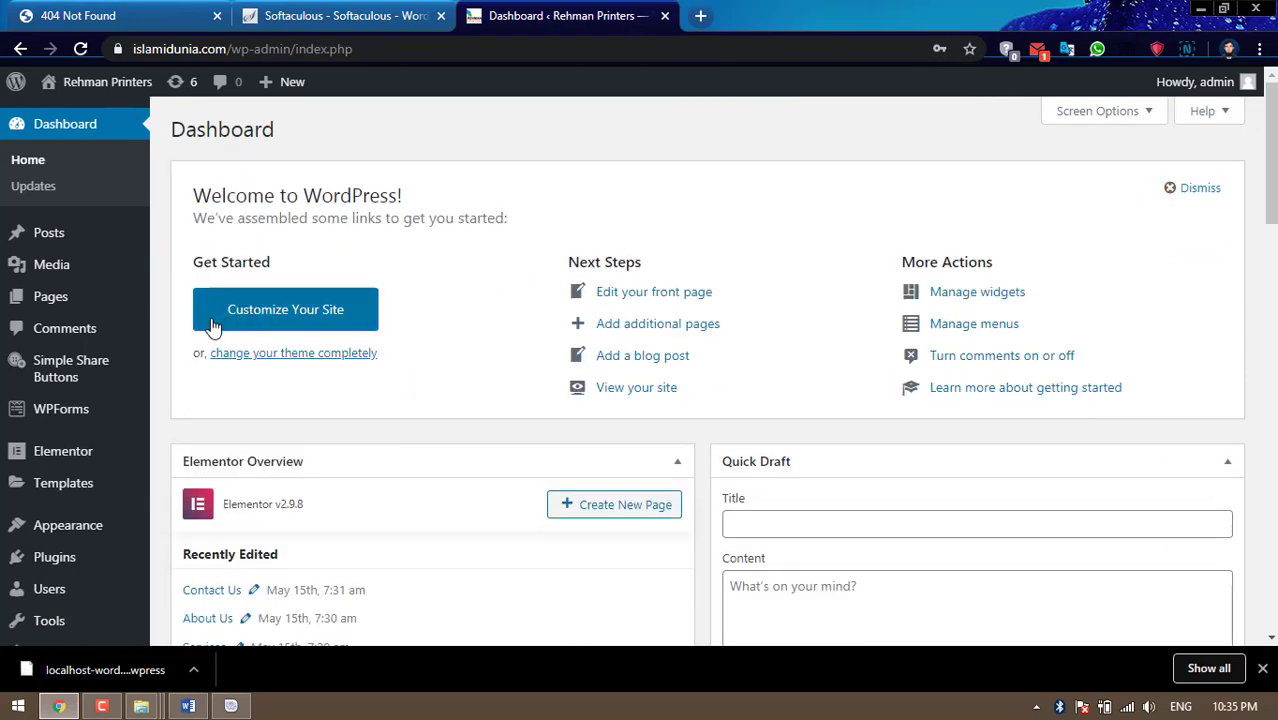
scroll(209, 330, "down", 3)
scroll(130, 385, "down", 3)
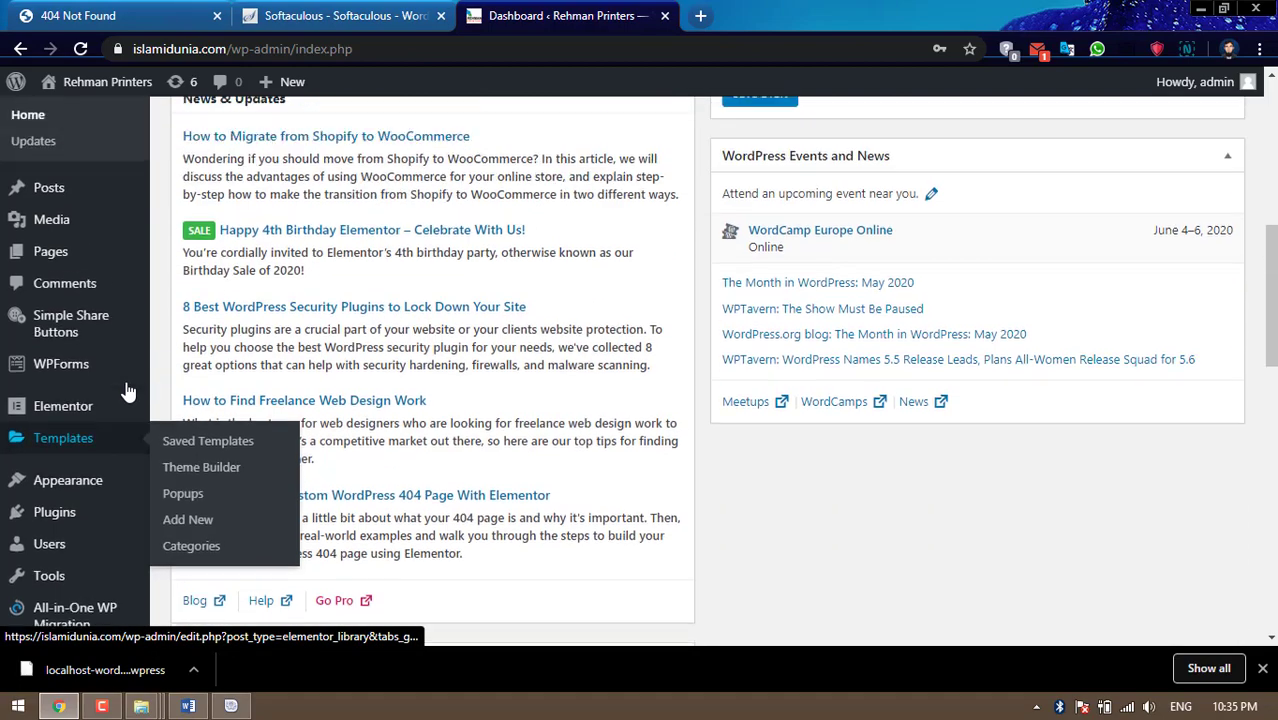
scroll(128, 395, "up", 6)
scroll(127, 400, "down", 3)
scroll(127, 400, "up", 3)
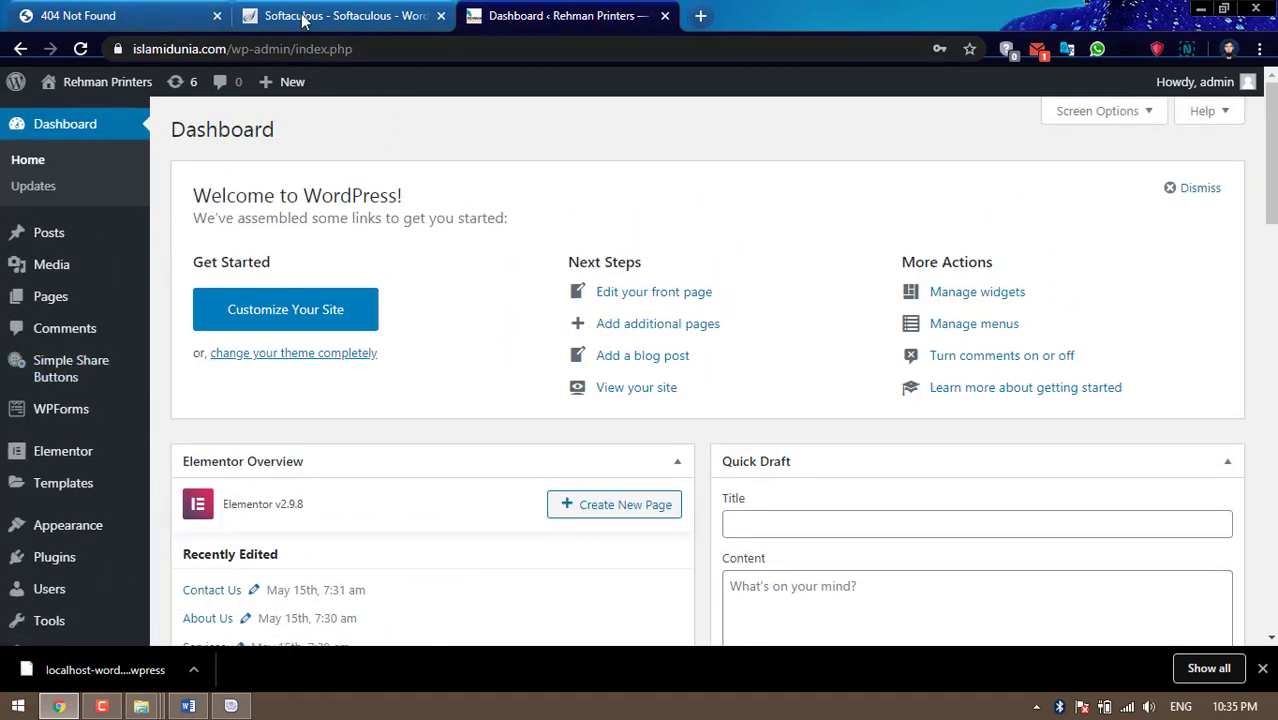
Reload the islamidunia.com tab so the live Rehman Printers homepage replaces the 404 error
left_click(123, 16)
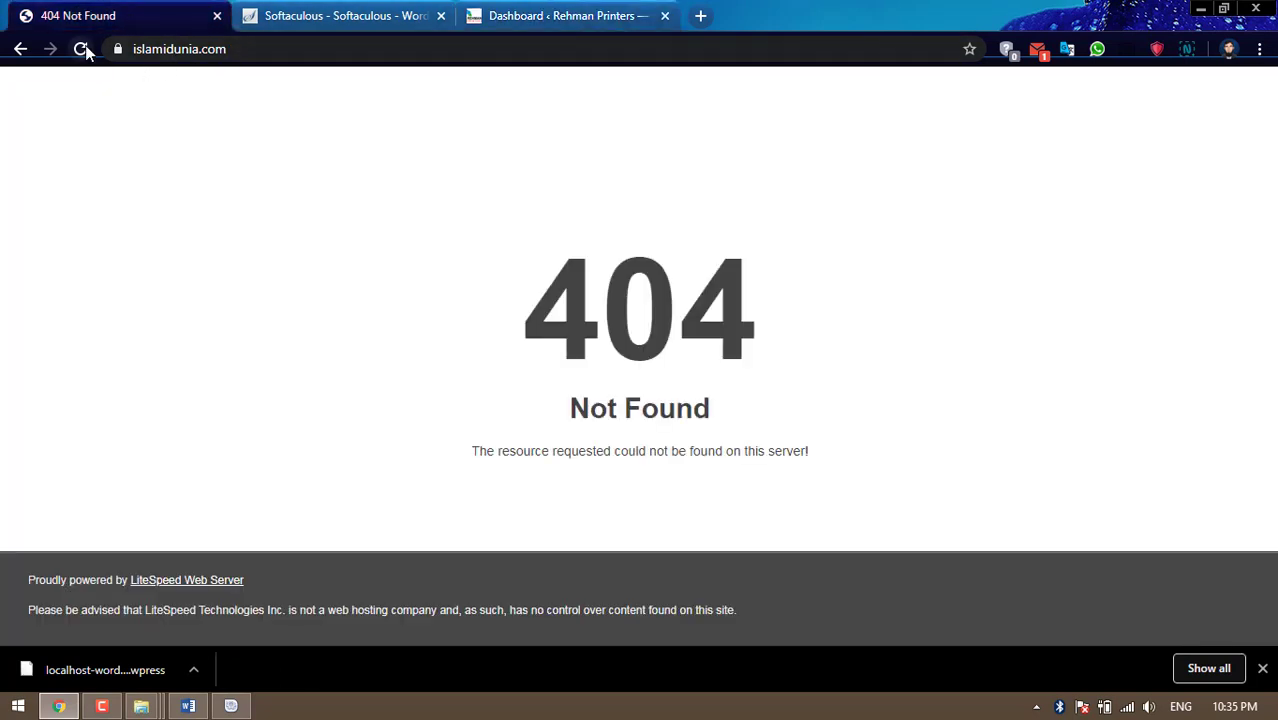
left_click(80, 48)
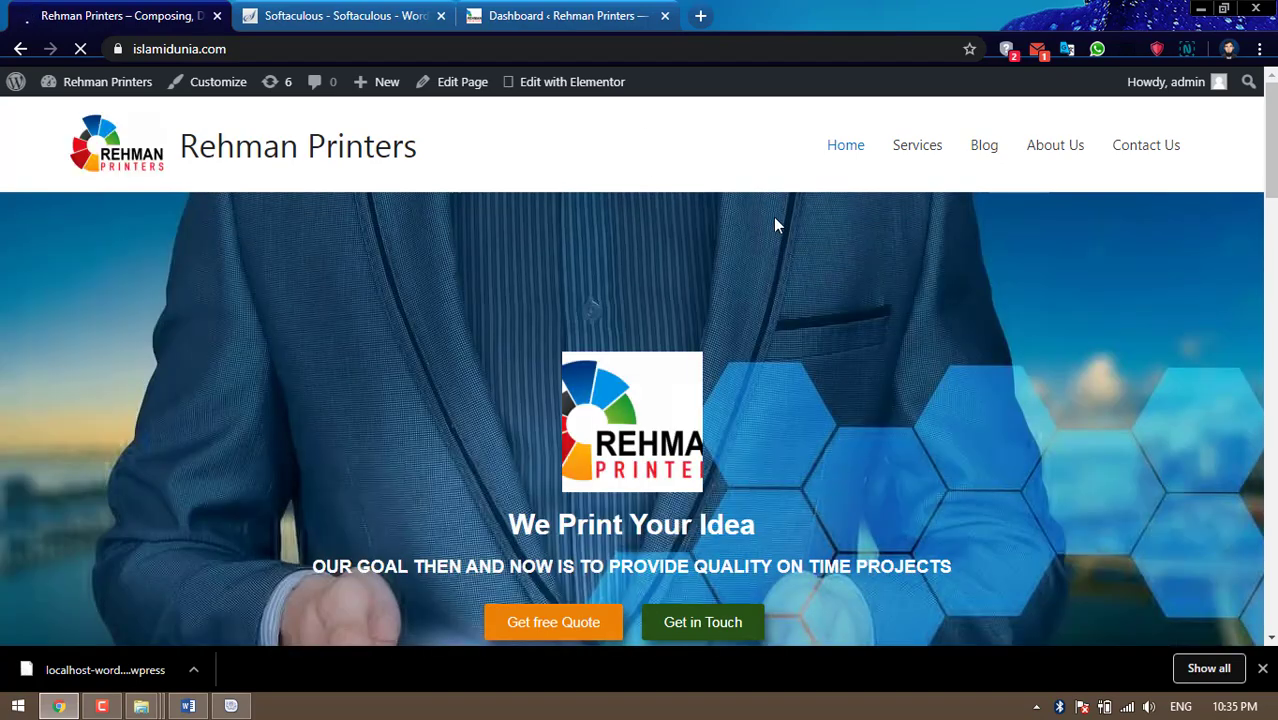
scroll(776, 228, "down", 3)
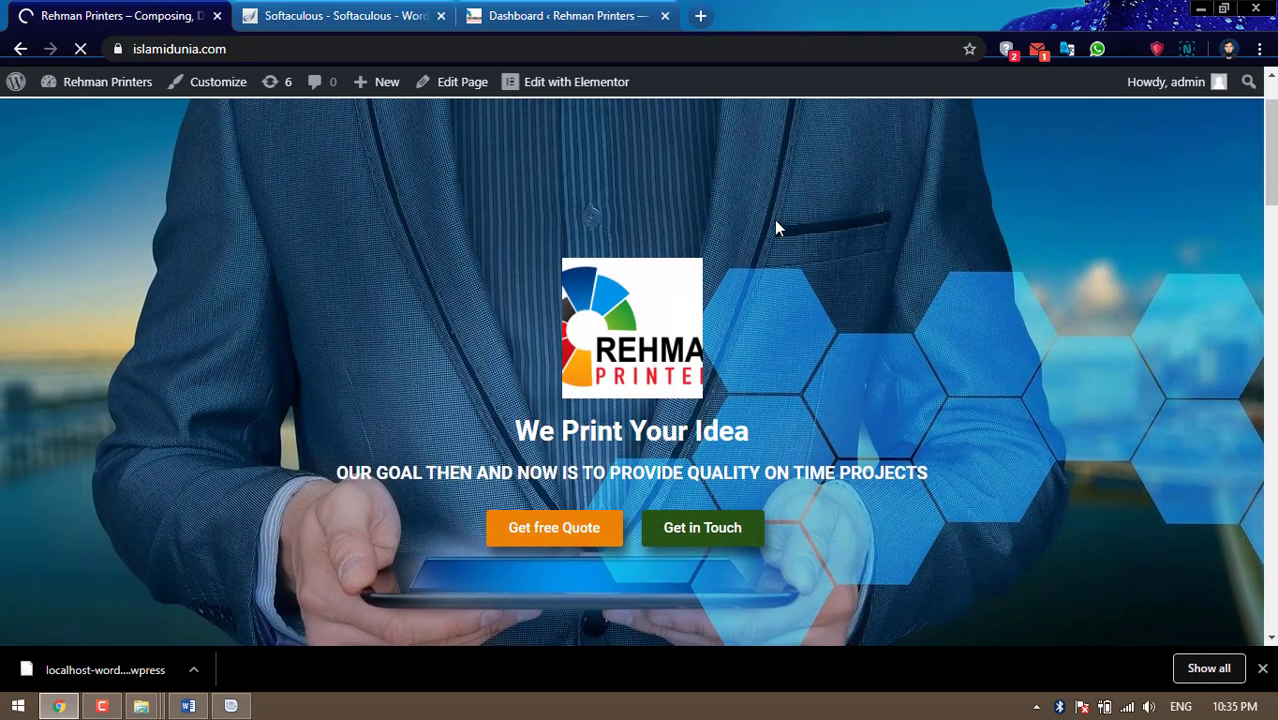
scroll(776, 228, "down", 5)
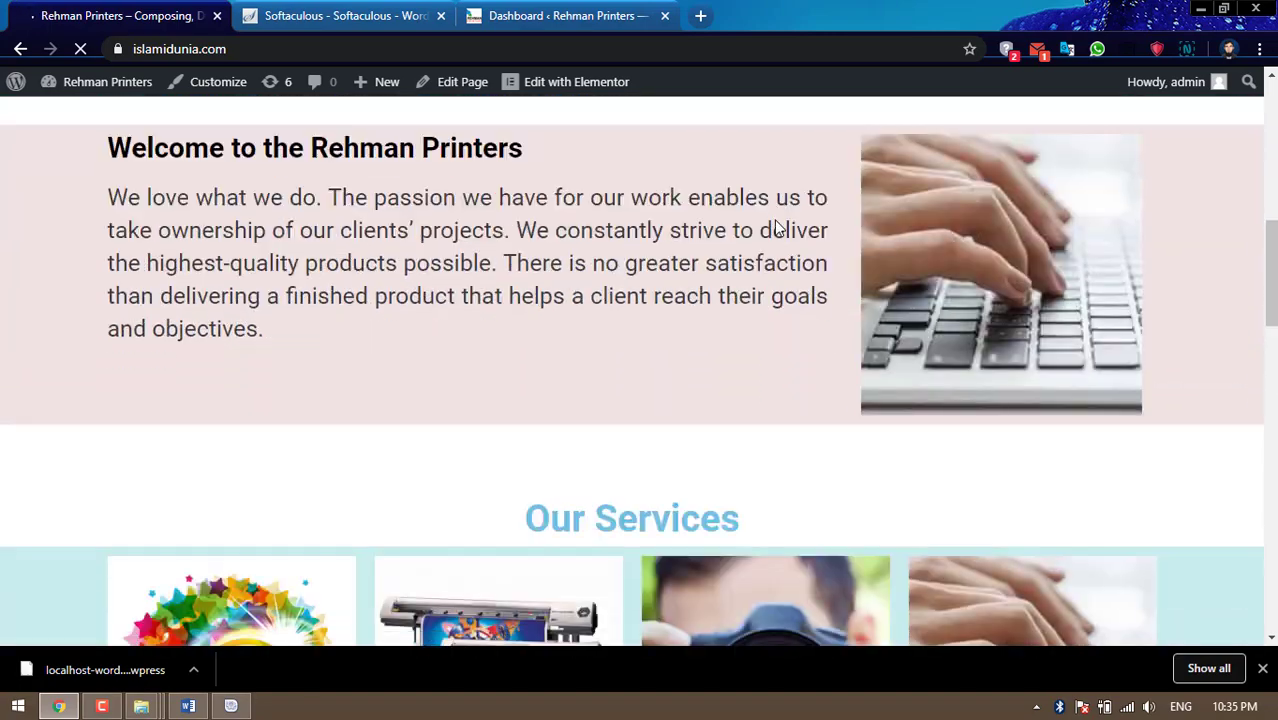
scroll(776, 220, "down", 4)
Check the homepage's Services, consultation banner, Recent Projects and footer sections
scroll(776, 220, "down", 8)
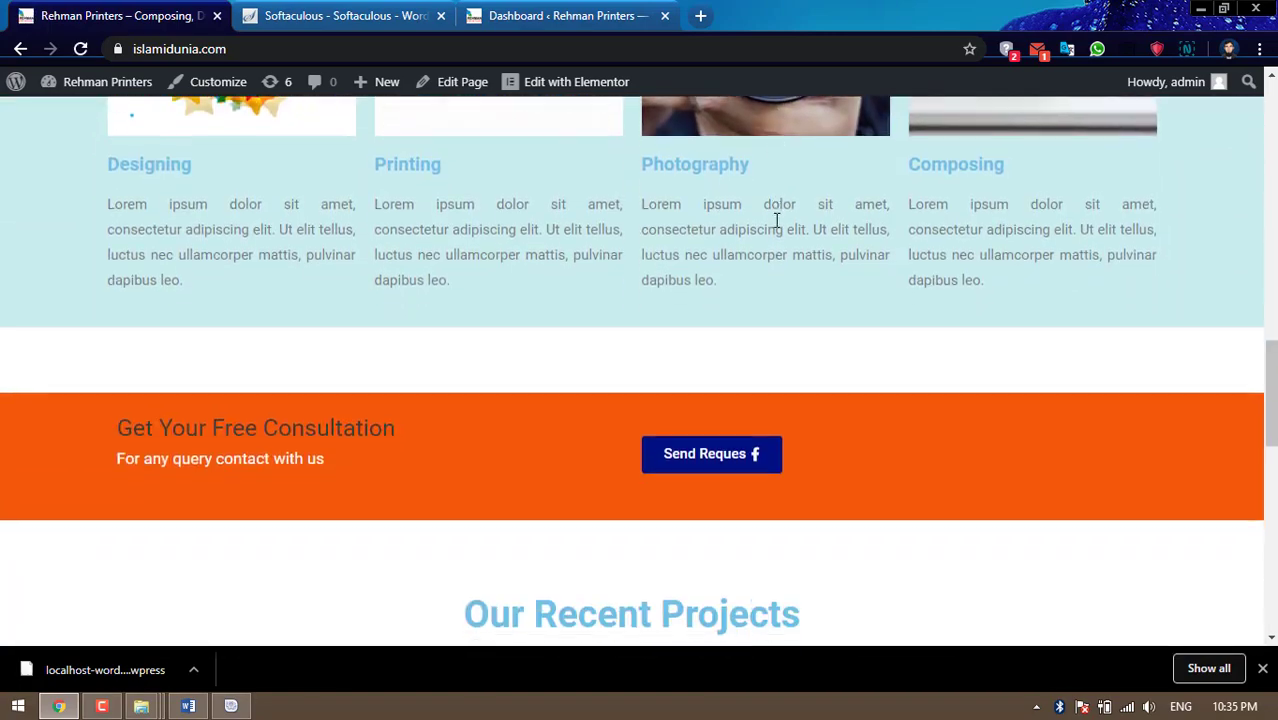
scroll(776, 228, "down", 5)
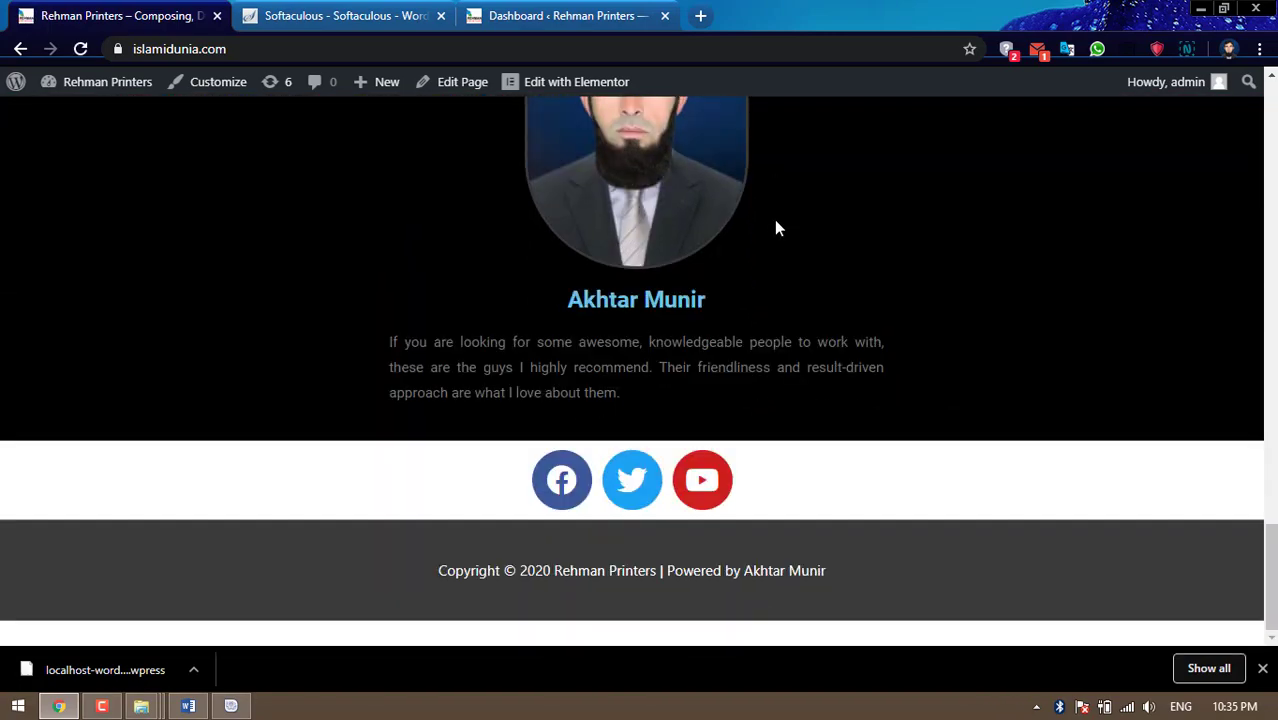
scroll(776, 230, "up", 12)
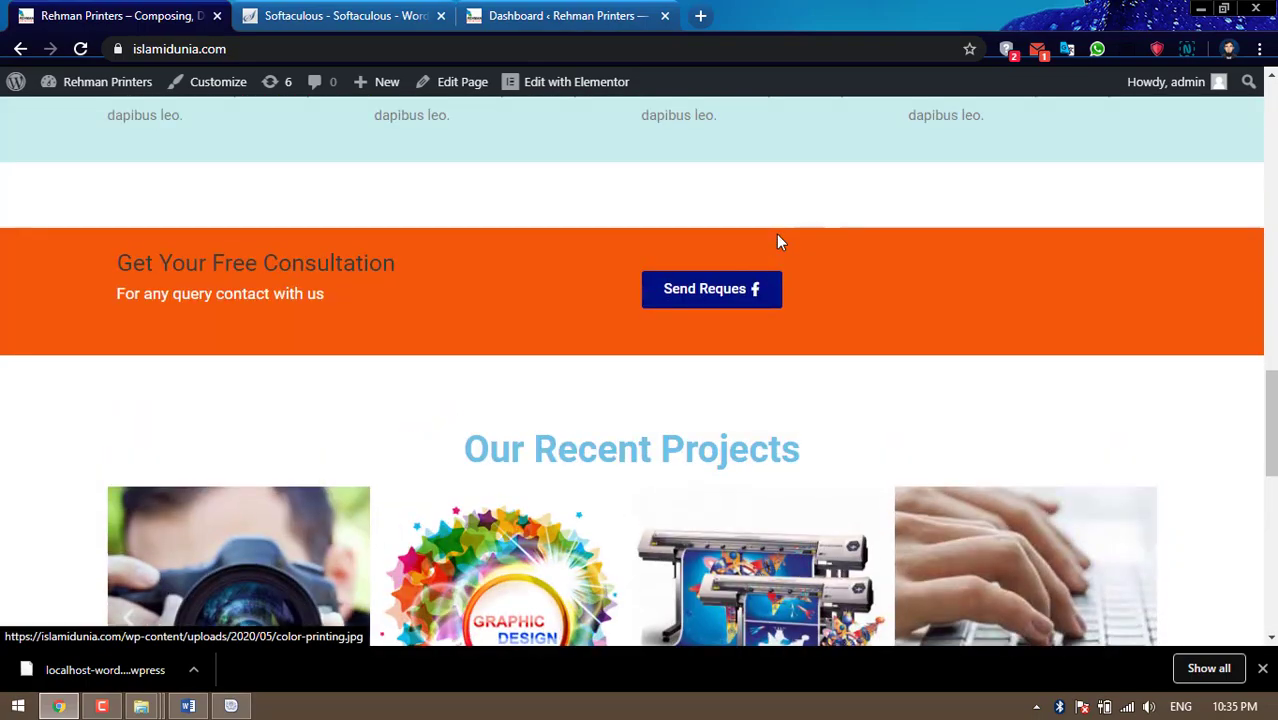
scroll(778, 241, "up", 6)
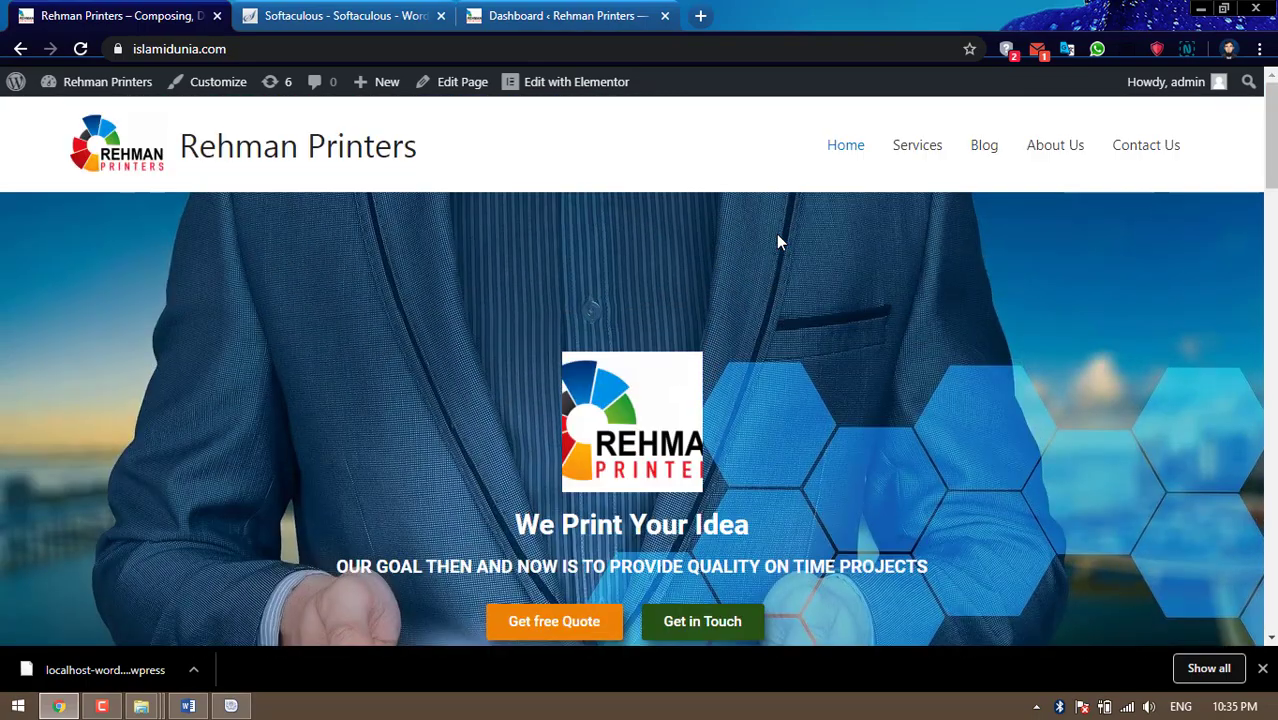
scroll(778, 241, "down", 10)
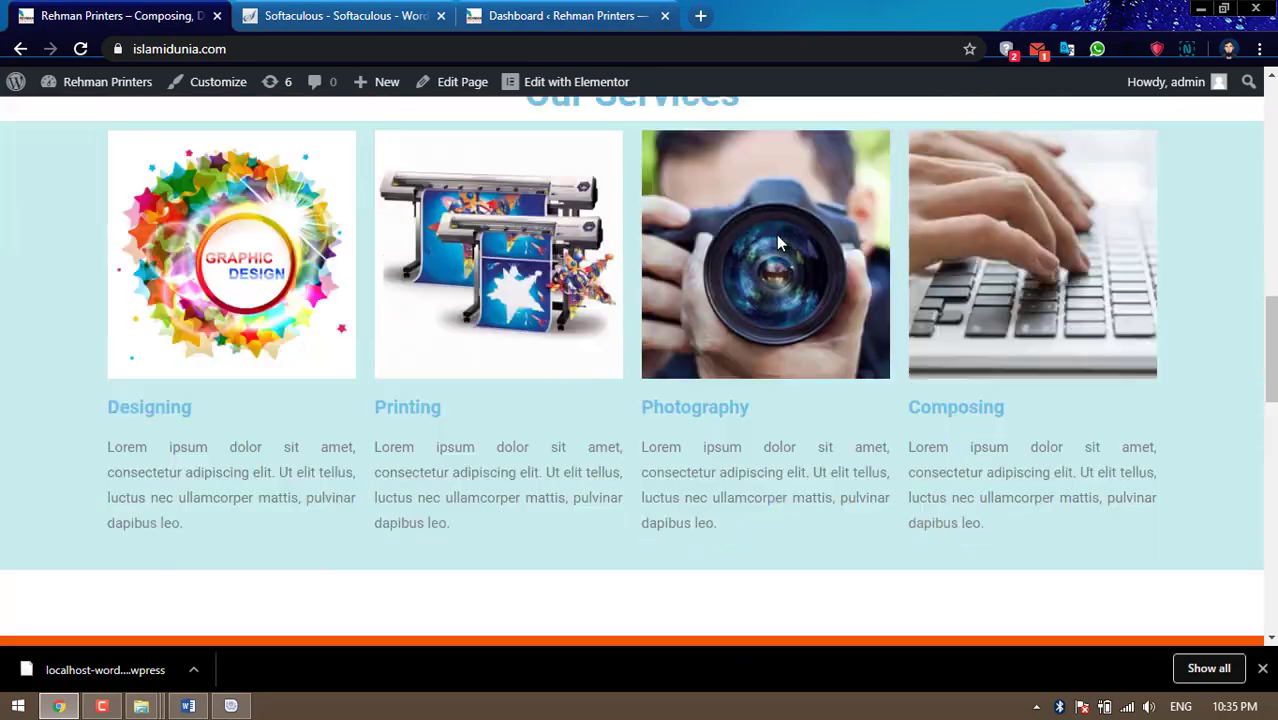
scroll(778, 235, "down", 6)
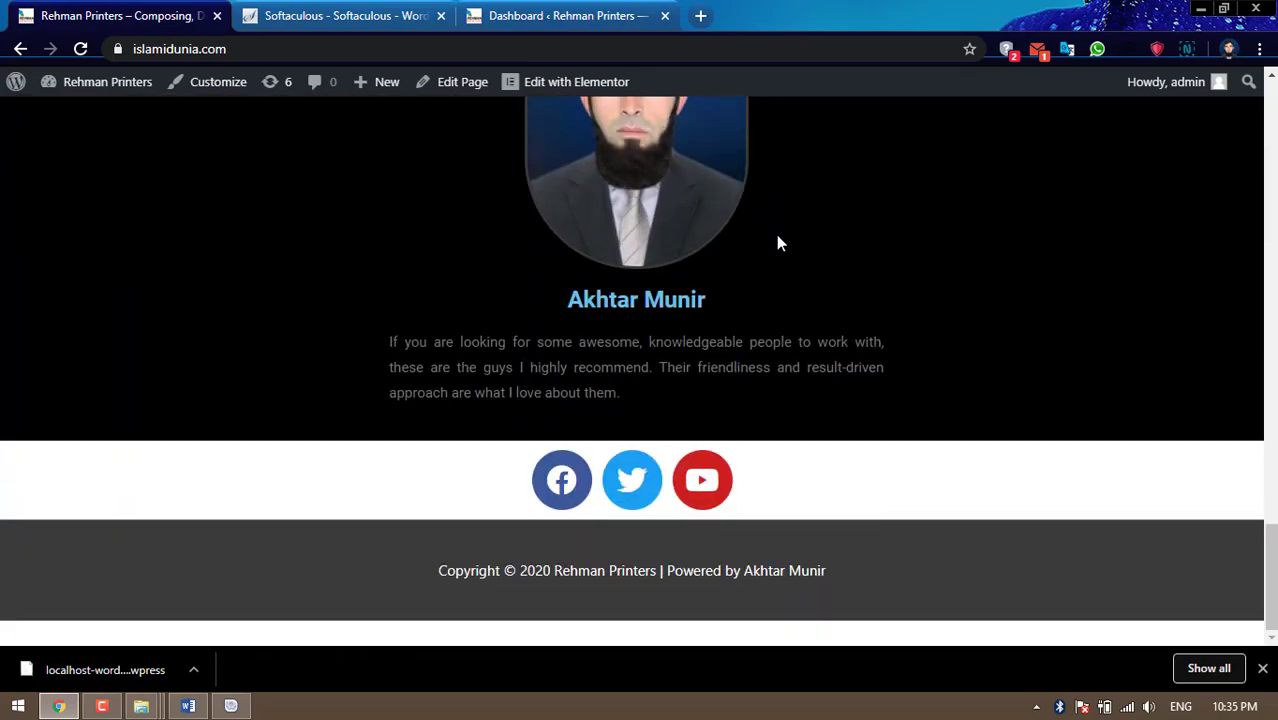
scroll(780, 243, "up", 10)
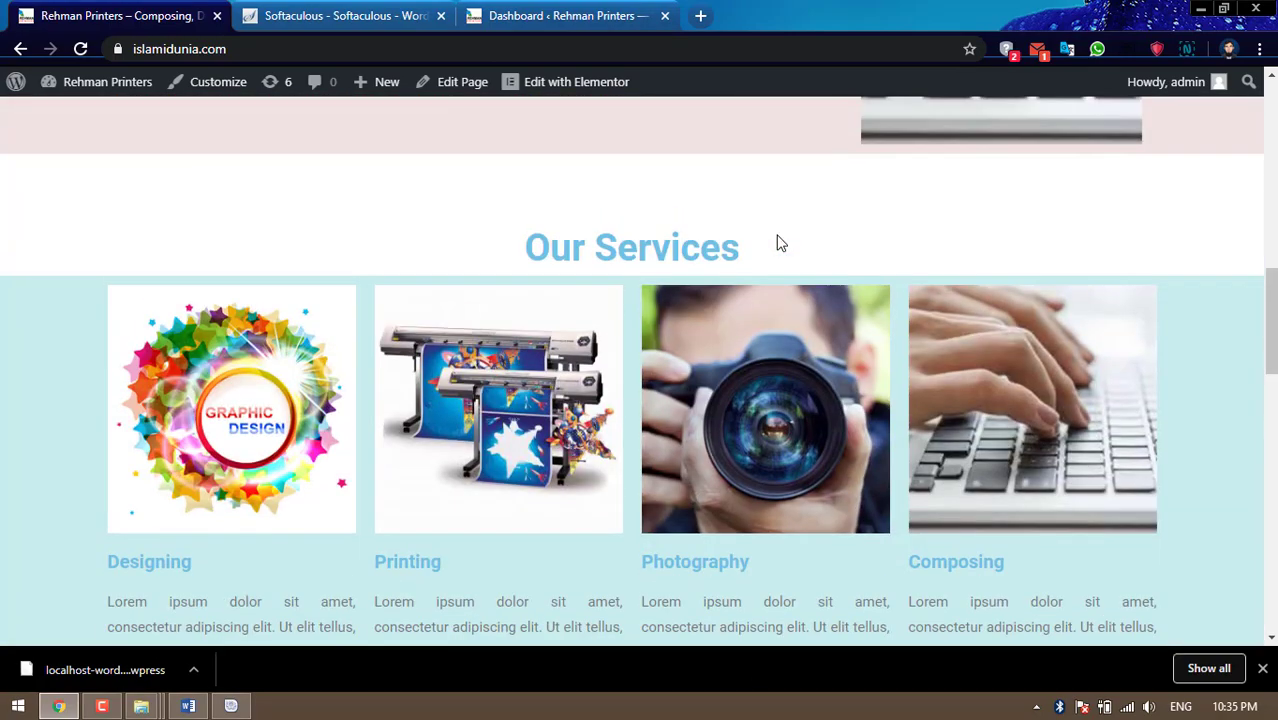
scroll(780, 243, "up", 8)
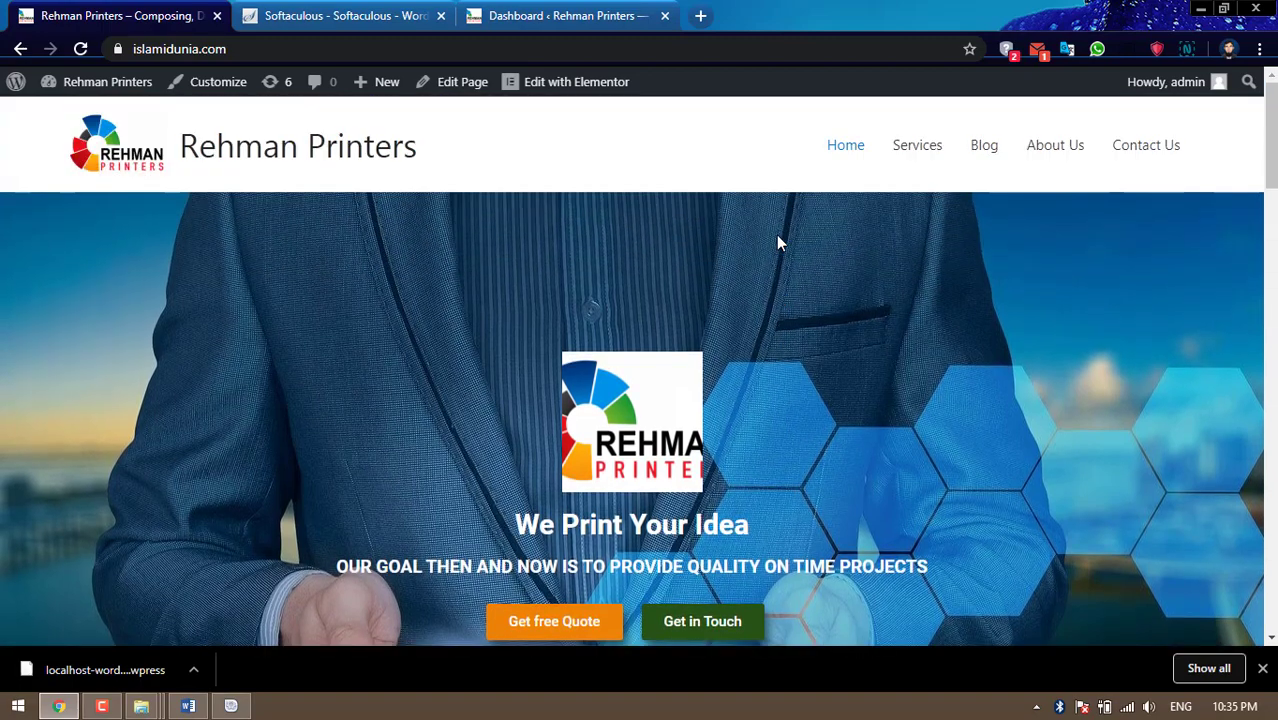